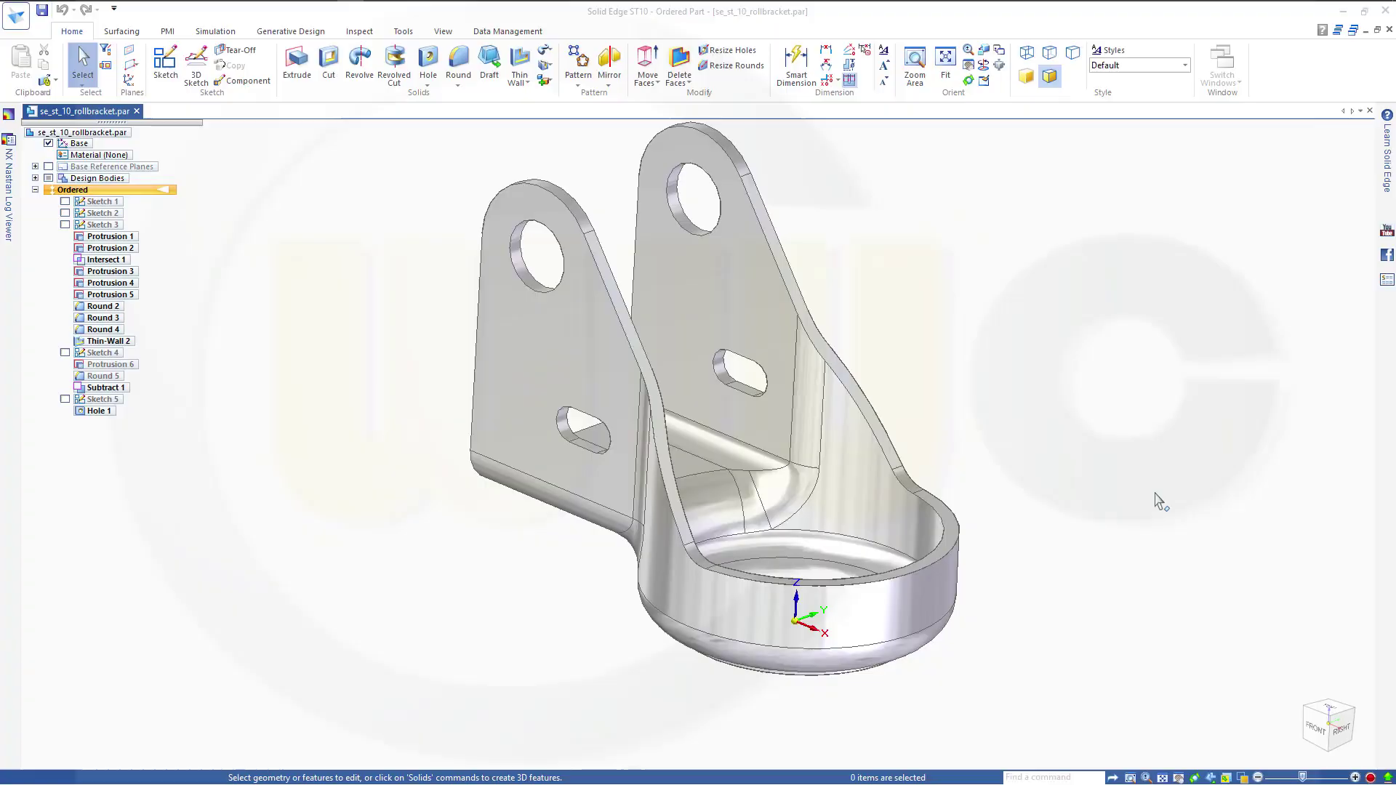
# - Orbit the roll bracket model to inspect it from another angle
pyautogui.moveTo(1051, 474)
pyautogui.mouseDown(button='middle')
pyautogui.moveTo(990, 415)
pyautogui.moveTo(1087, 418)
pyautogui.moveTo(950, 405)
pyautogui.moveTo(922, 430)
pyautogui.moveTo(907, 490)
pyautogui.moveTo(1025, 395)
pyautogui.moveTo(1068, 438)
pyautogui.moveTo(1060, 491)
pyautogui.moveTo(997, 599)
pyautogui.moveTo(982, 381)
pyautogui.moveTo(944, 389)
pyautogui.moveTo(931, 414)
pyautogui.moveTo(1082, 455)
pyautogui.moveTo(1063, 452)
pyautogui.moveTo(1010, 492)
pyautogui.mouseUp(button='middle')
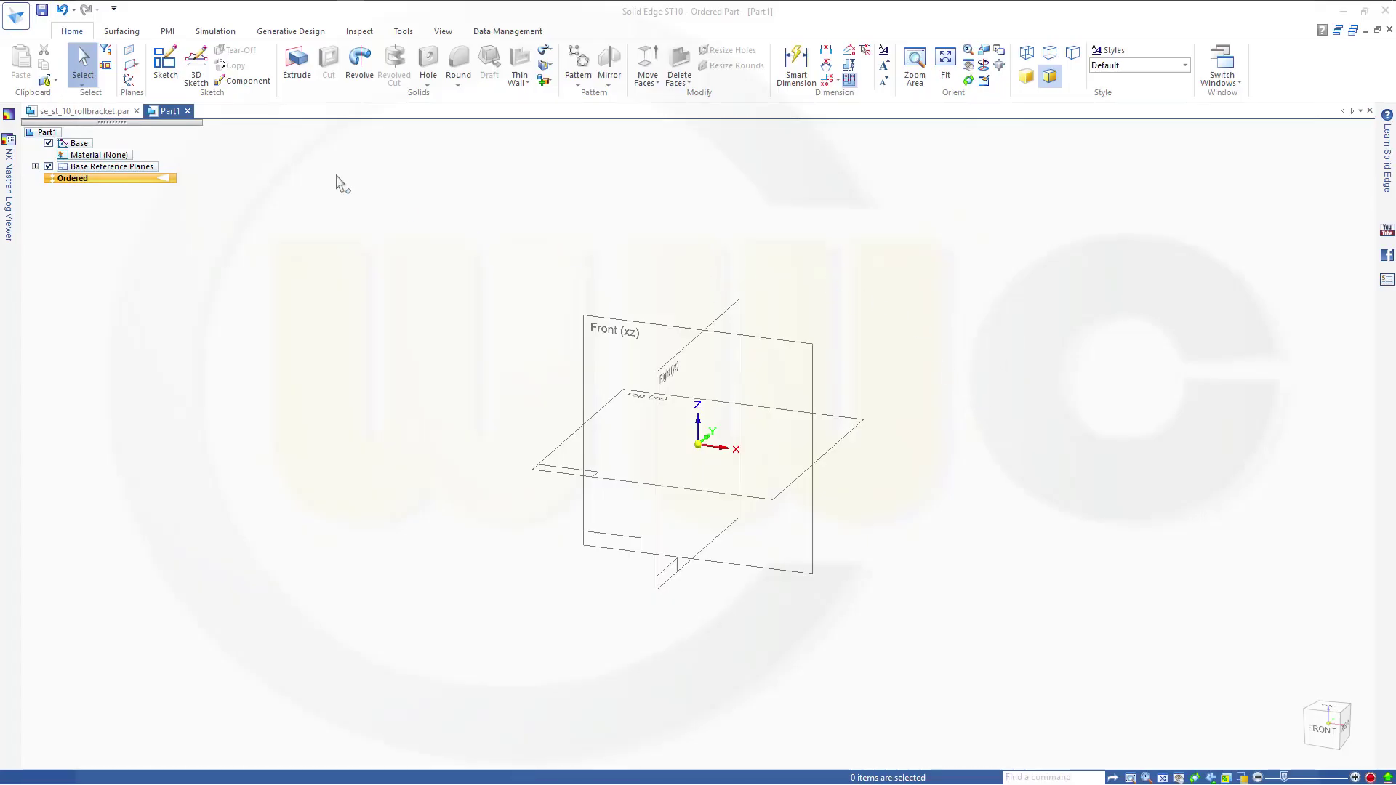
# - Start a sketch on the Top plane and draw a circle centred on the origin
pyautogui.click(167, 69)
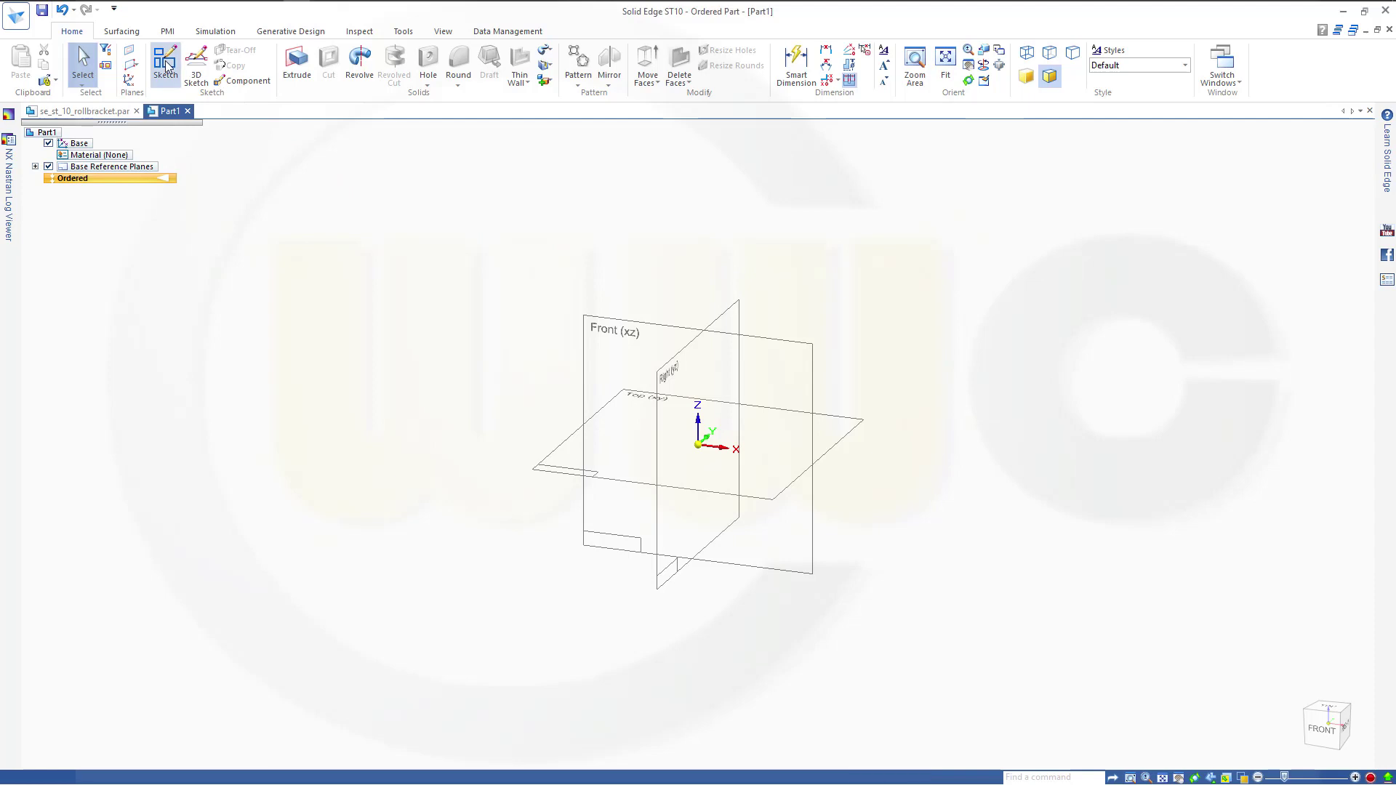
pyautogui.click(850, 442)
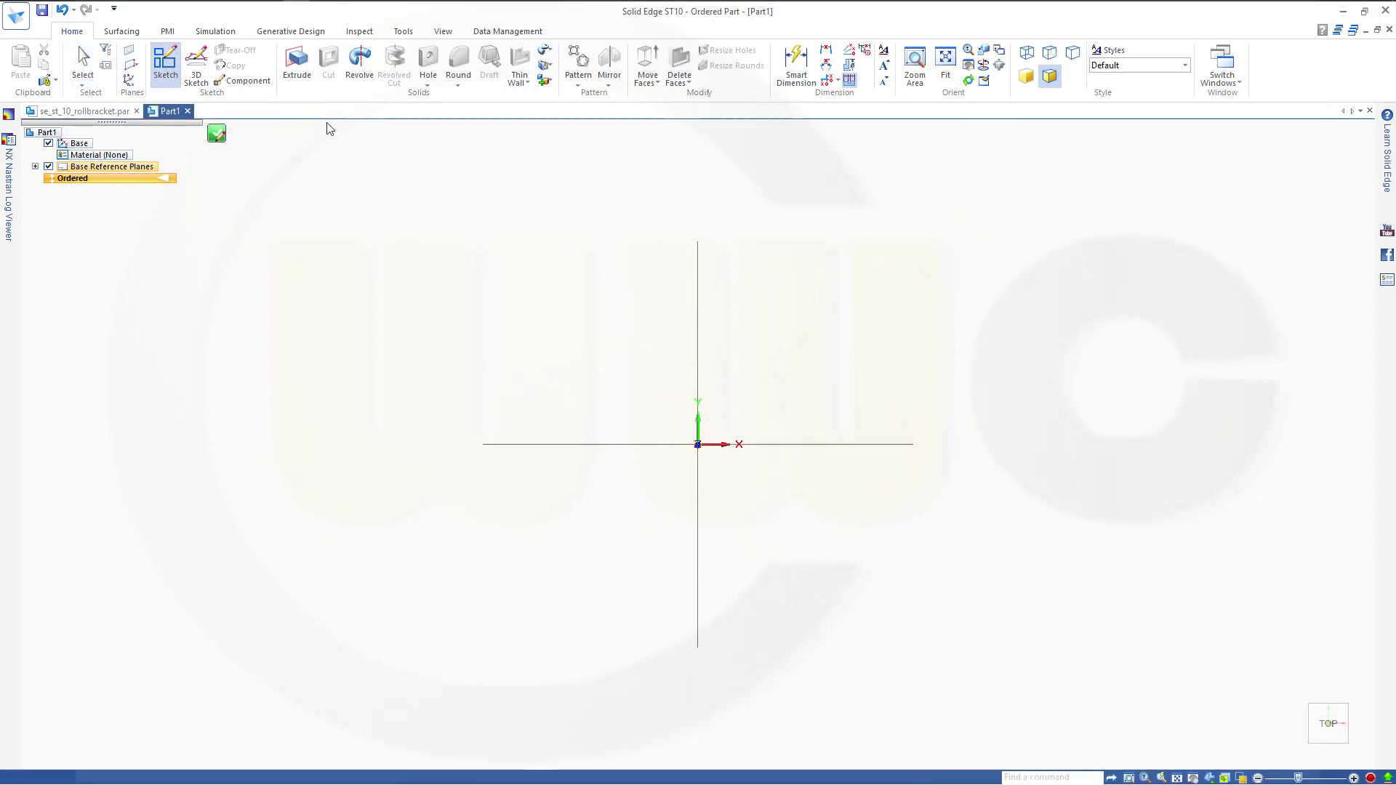
pyautogui.press('l')
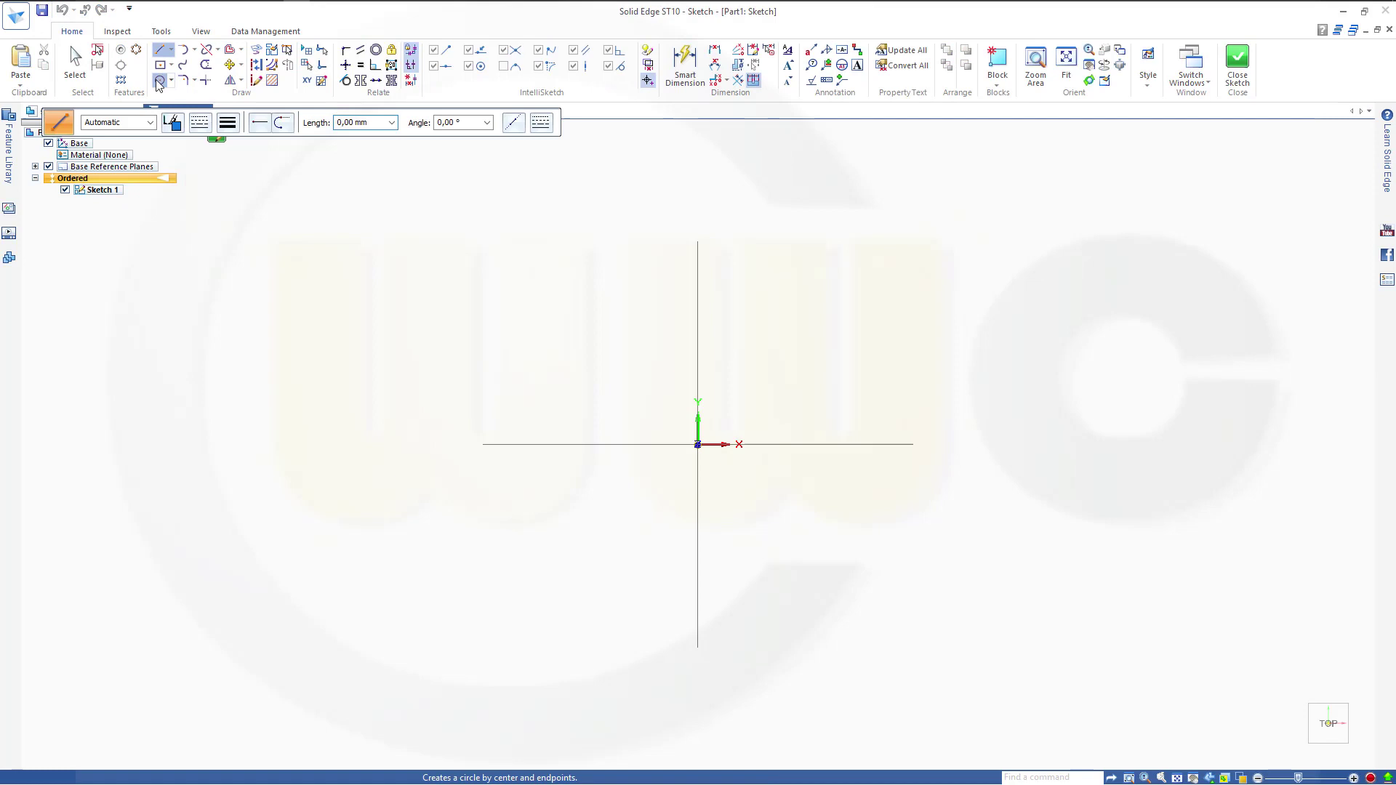
pyautogui.press('c')
pyautogui.click(698, 444)
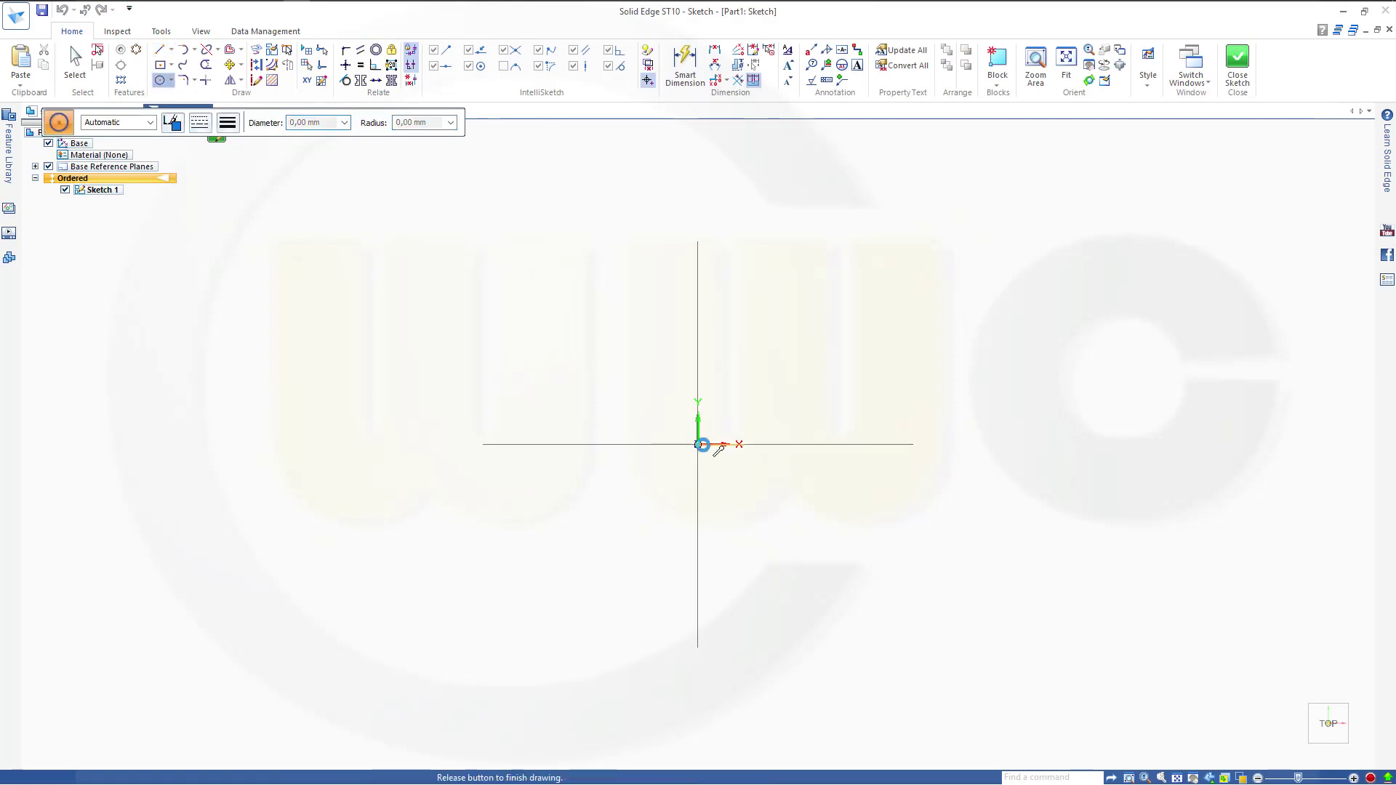
pyautogui.click(825, 443)
# - Dimension the circle to 42 mm diameter and close Sketch 1
pyautogui.click(685, 69)
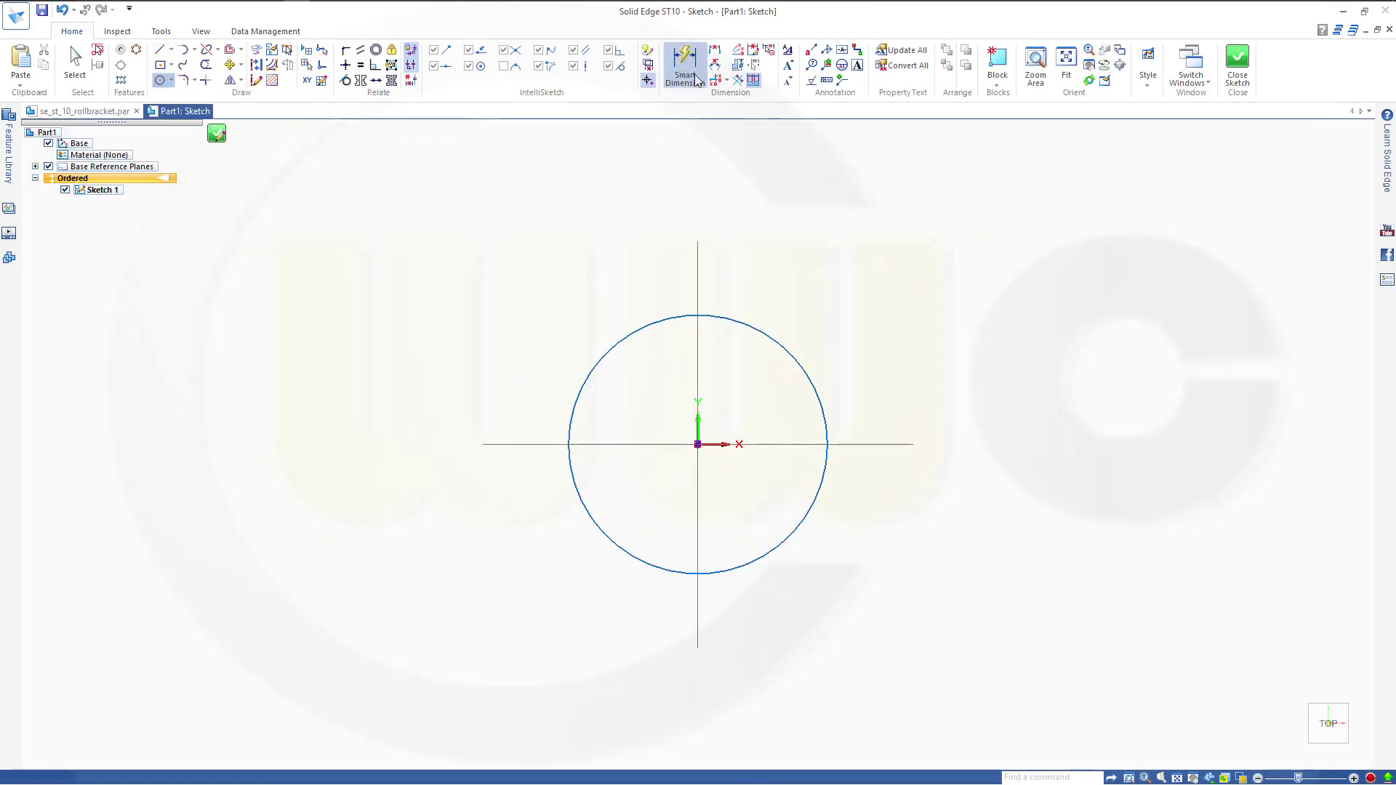
pyautogui.click(792, 359)
pyautogui.click(852, 307)
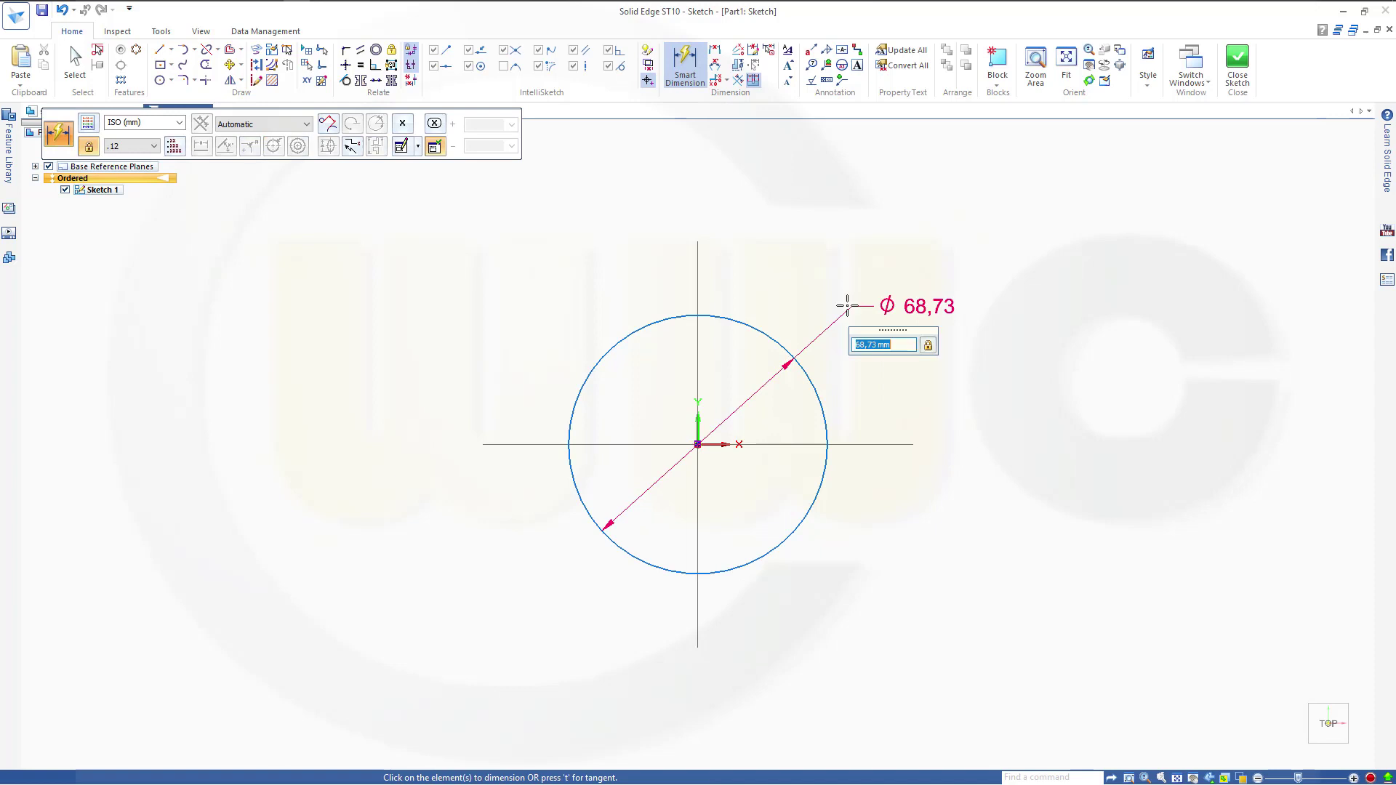
pyautogui.write('42')
pyautogui.press('Return')
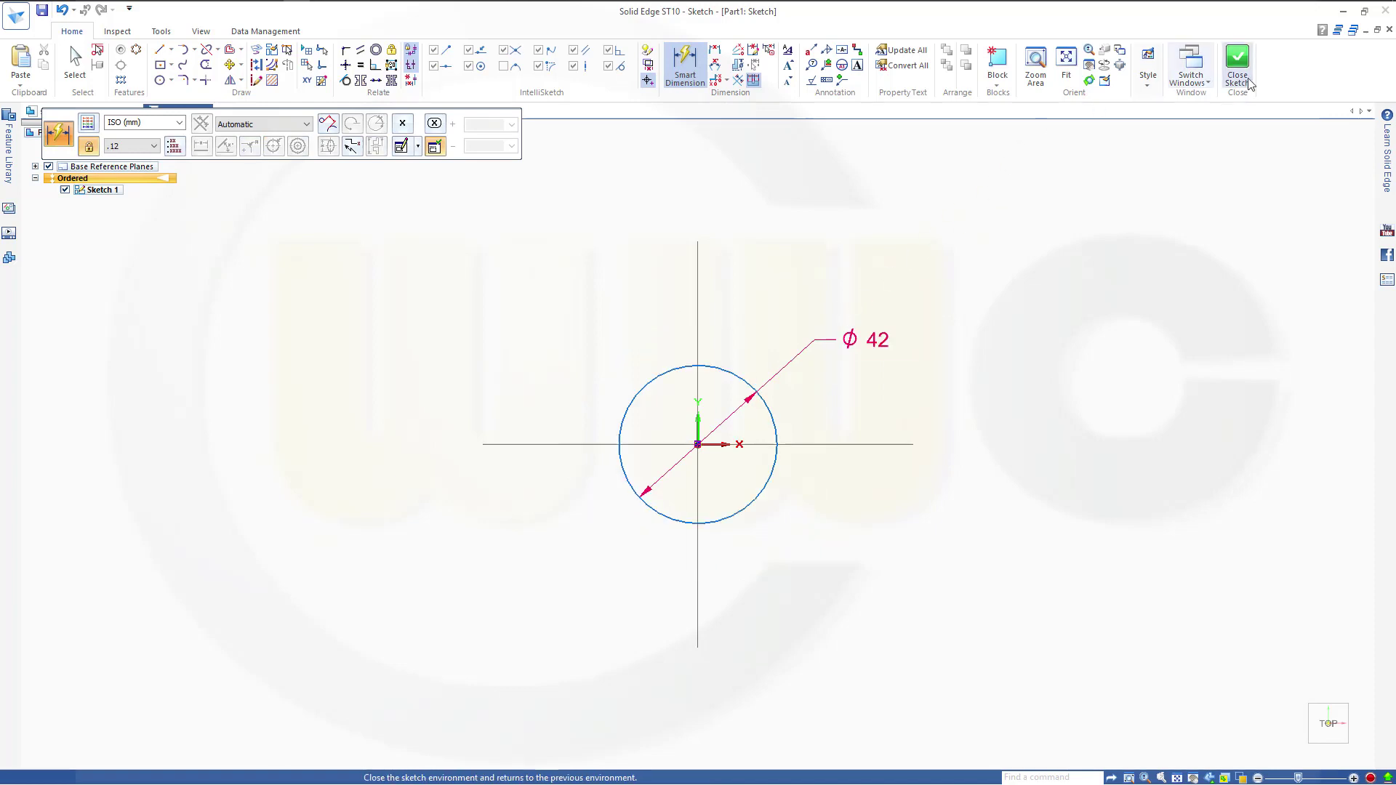
pyautogui.click(1237, 65)
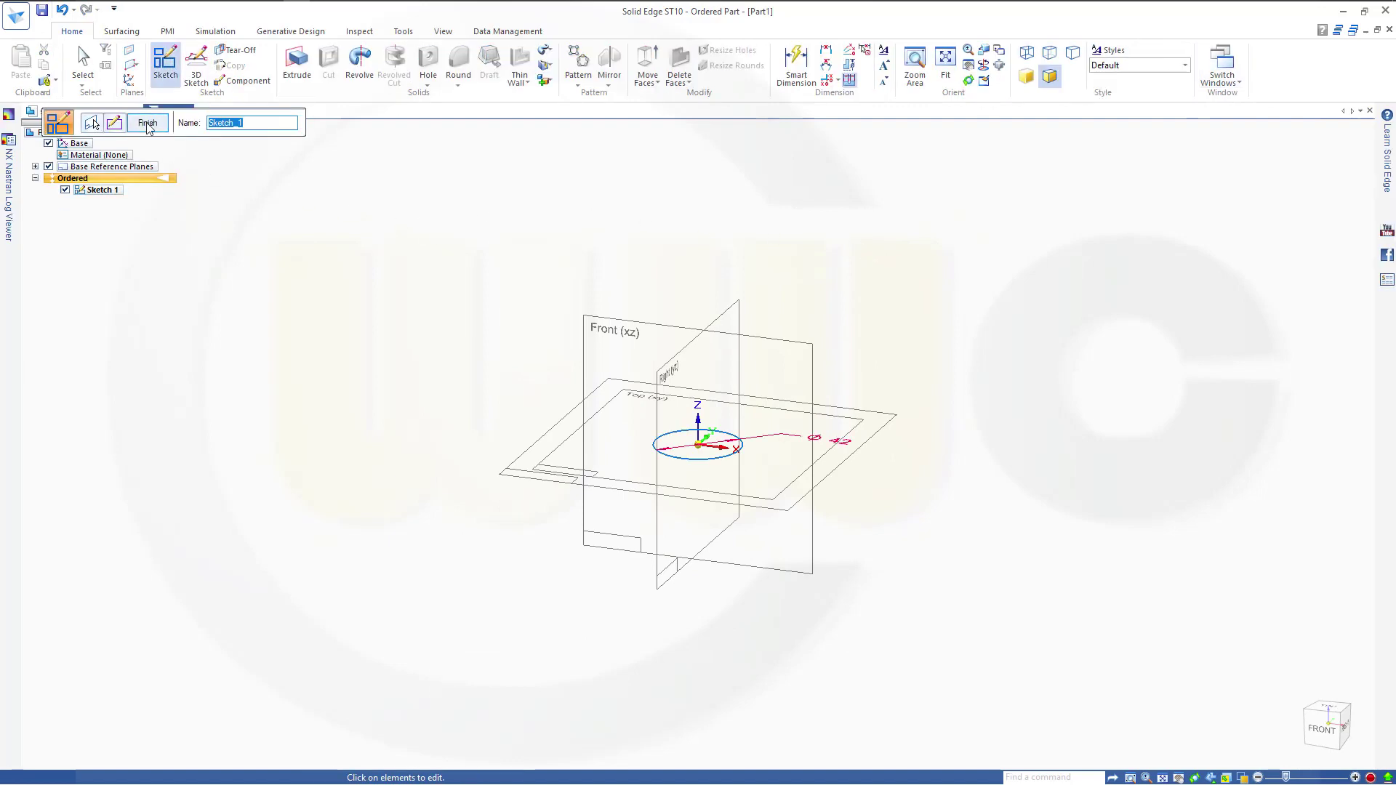
# - Start another sketch on the Top plane with a circle centred on the origin
pyautogui.click(147, 125)
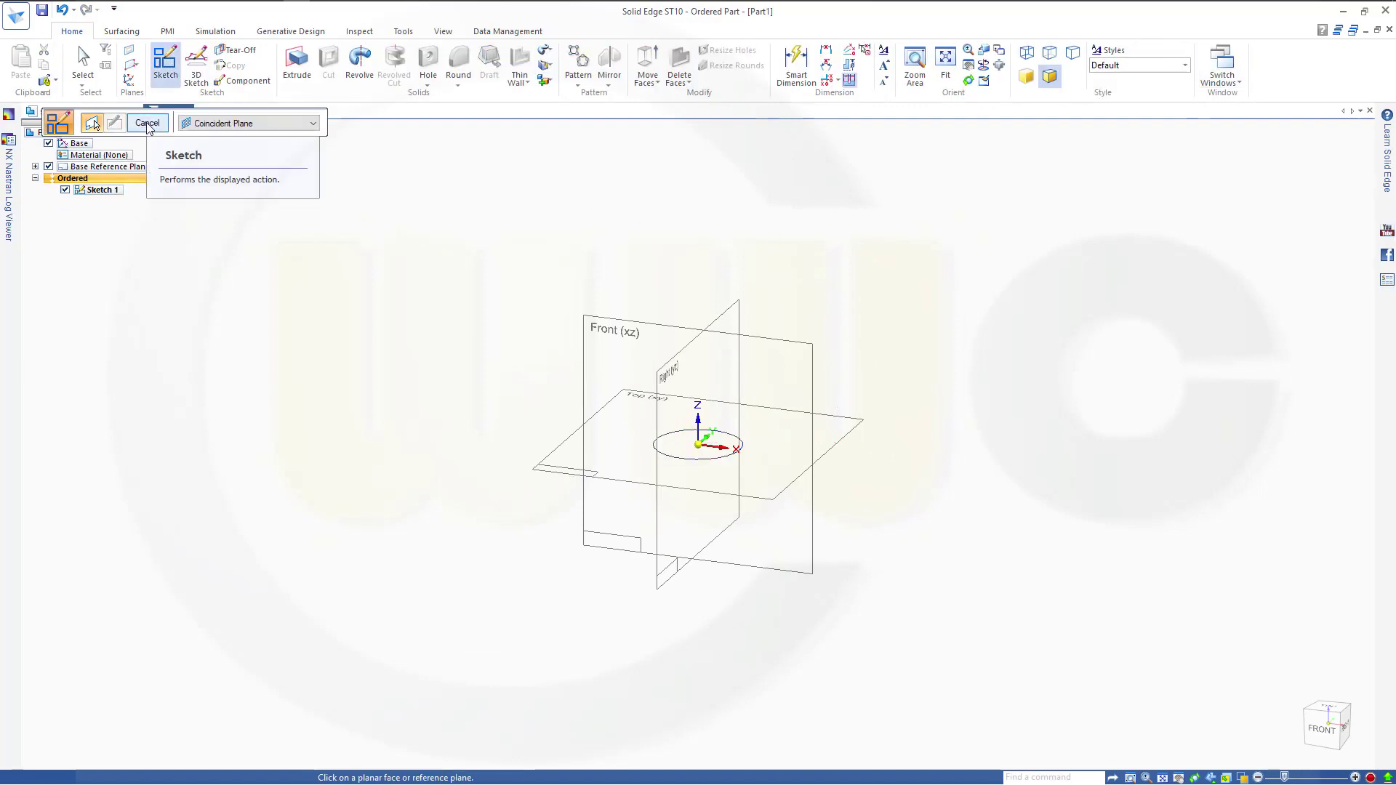
pyautogui.click(851, 442)
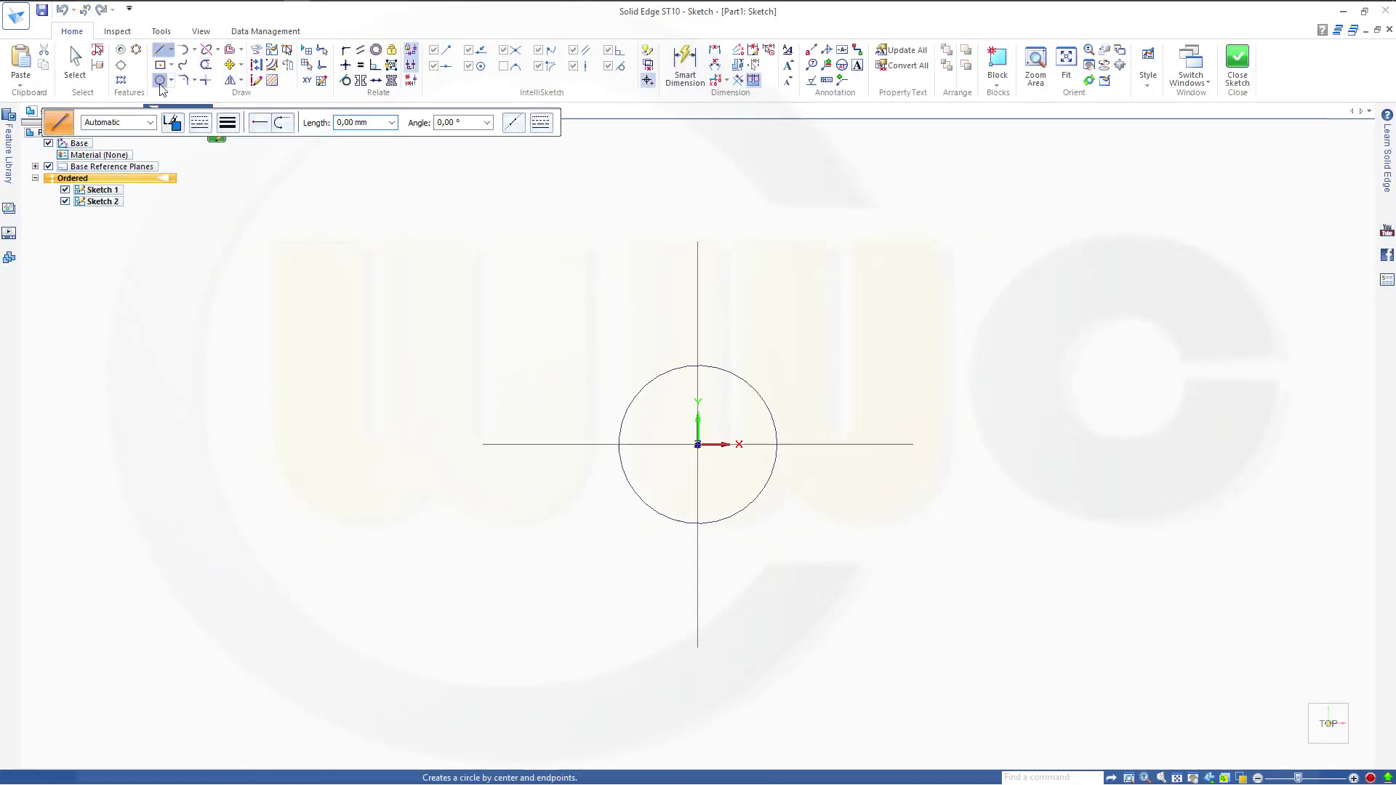
pyautogui.click(160, 83)
pyautogui.click(698, 443)
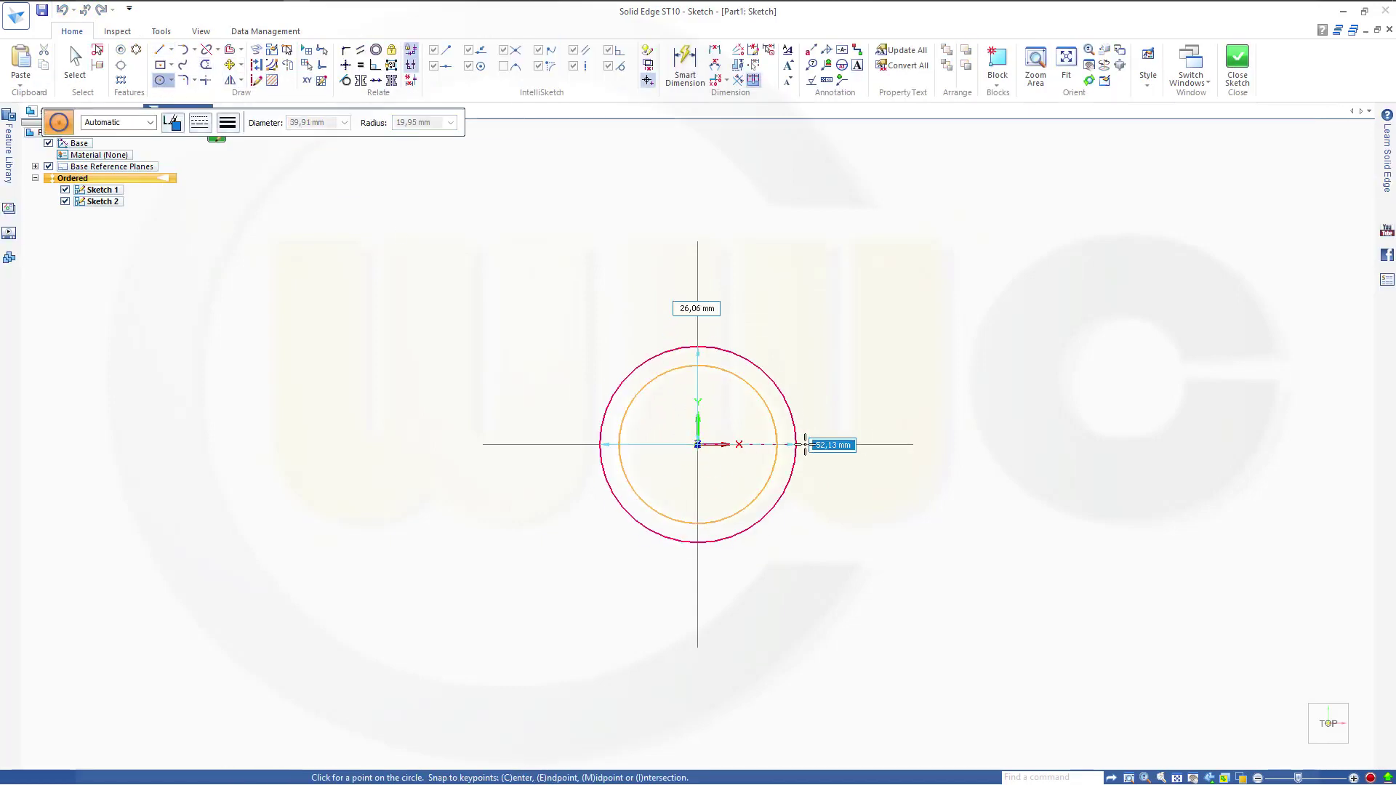
pyautogui.click(805, 444)
# - Dimension the new circle to 32 mm diameter and close Sketch 2
pyautogui.click(686, 63)
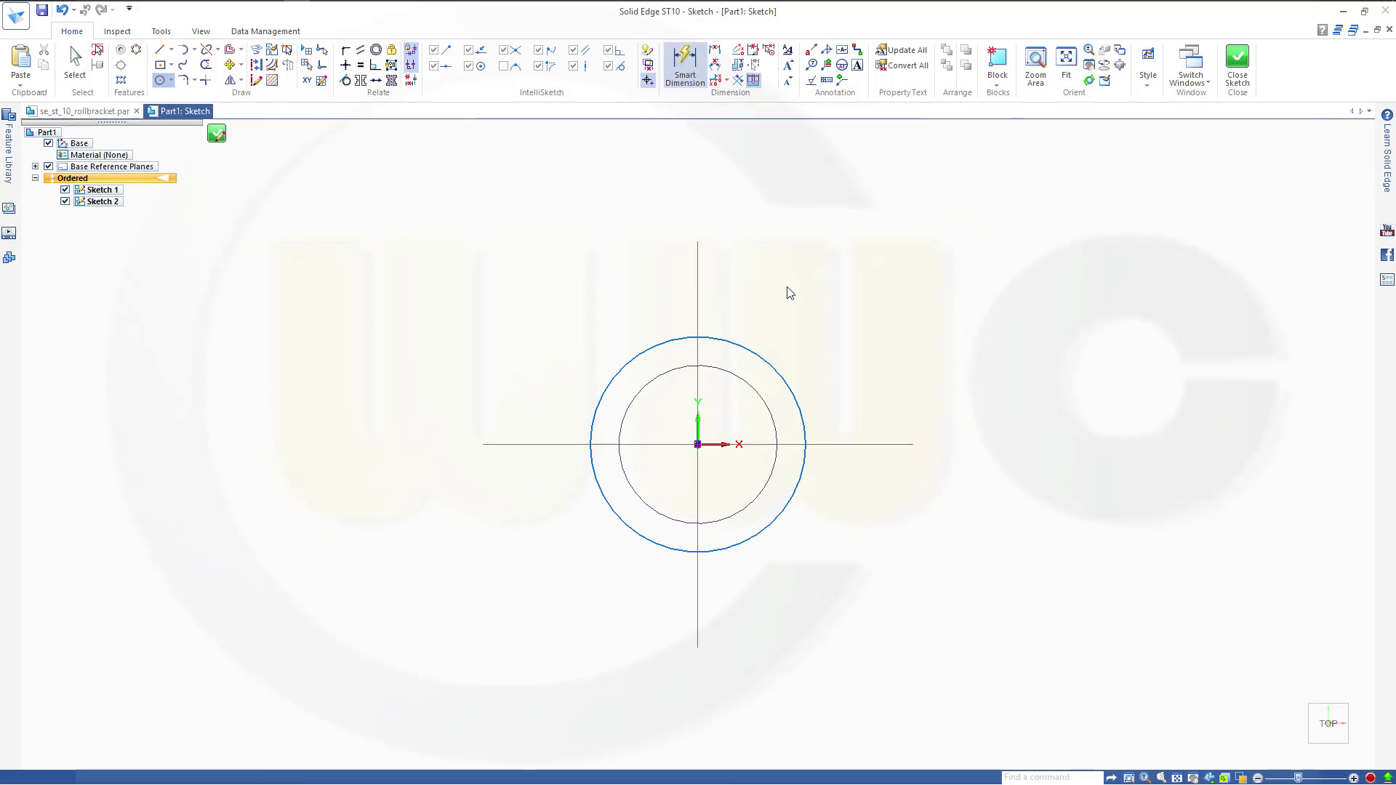
pyautogui.click(779, 375)
pyautogui.click(825, 351)
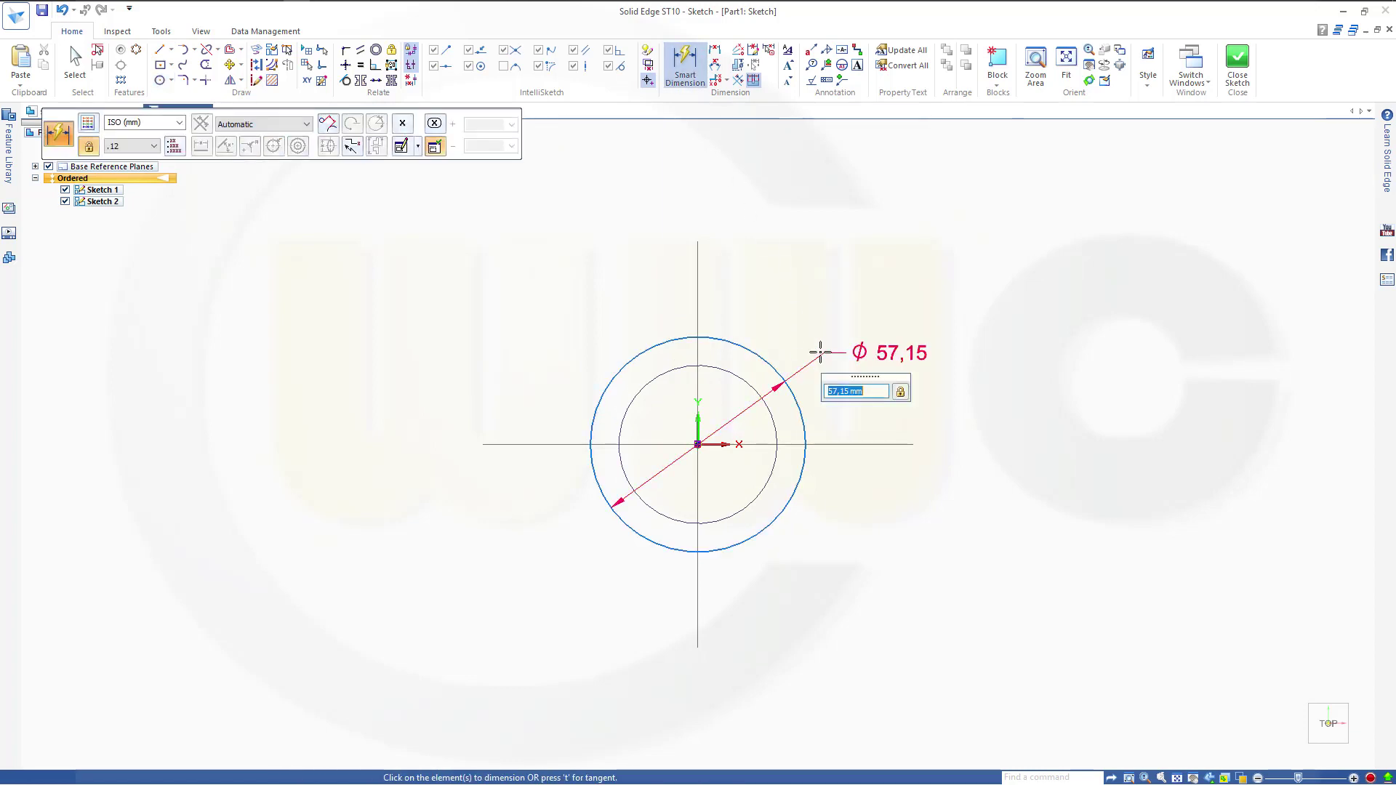
pyautogui.press('Return')
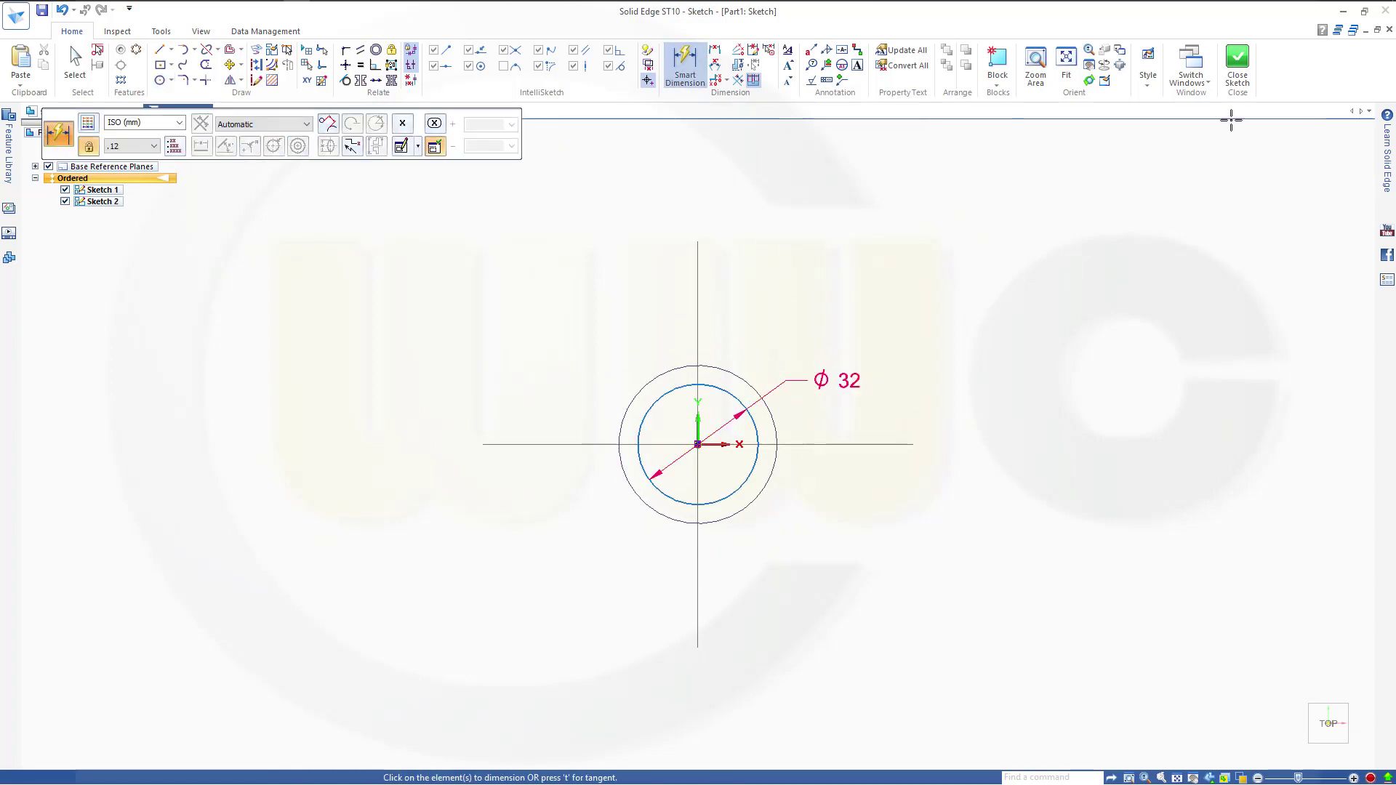
pyautogui.click(1238, 66)
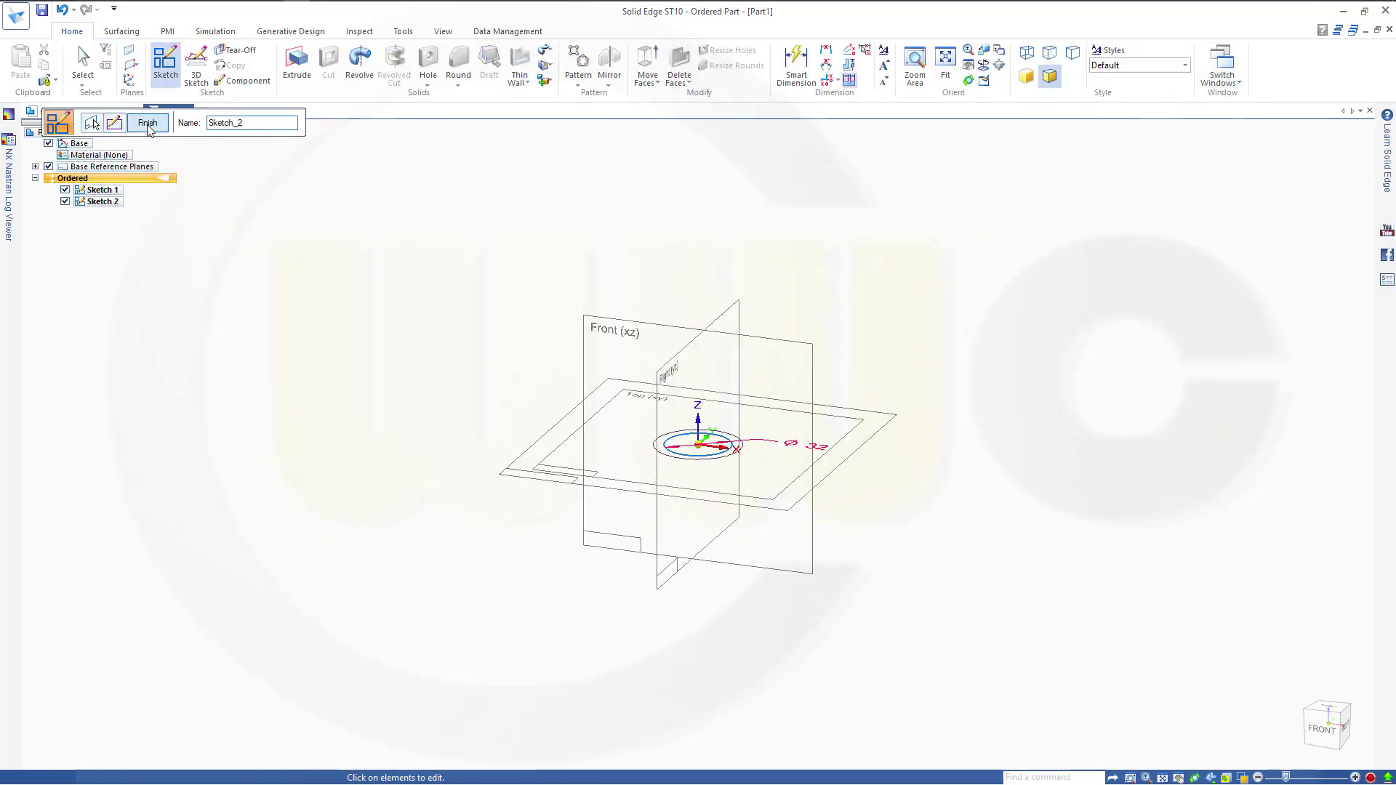
# - On the Front plane, draw the closed outline: base, short step, ledge, sloping side
pyautogui.click(150, 129)
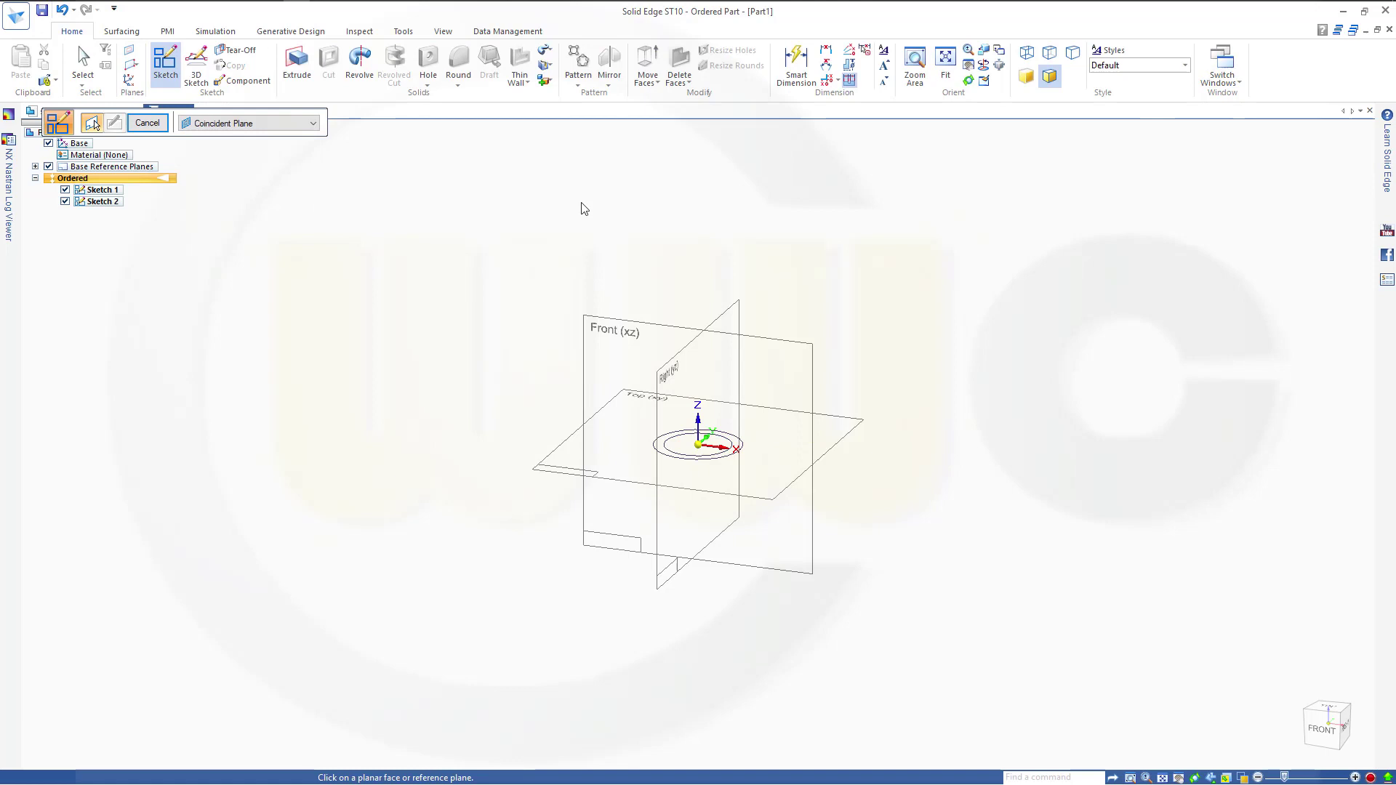
pyautogui.click(773, 342)
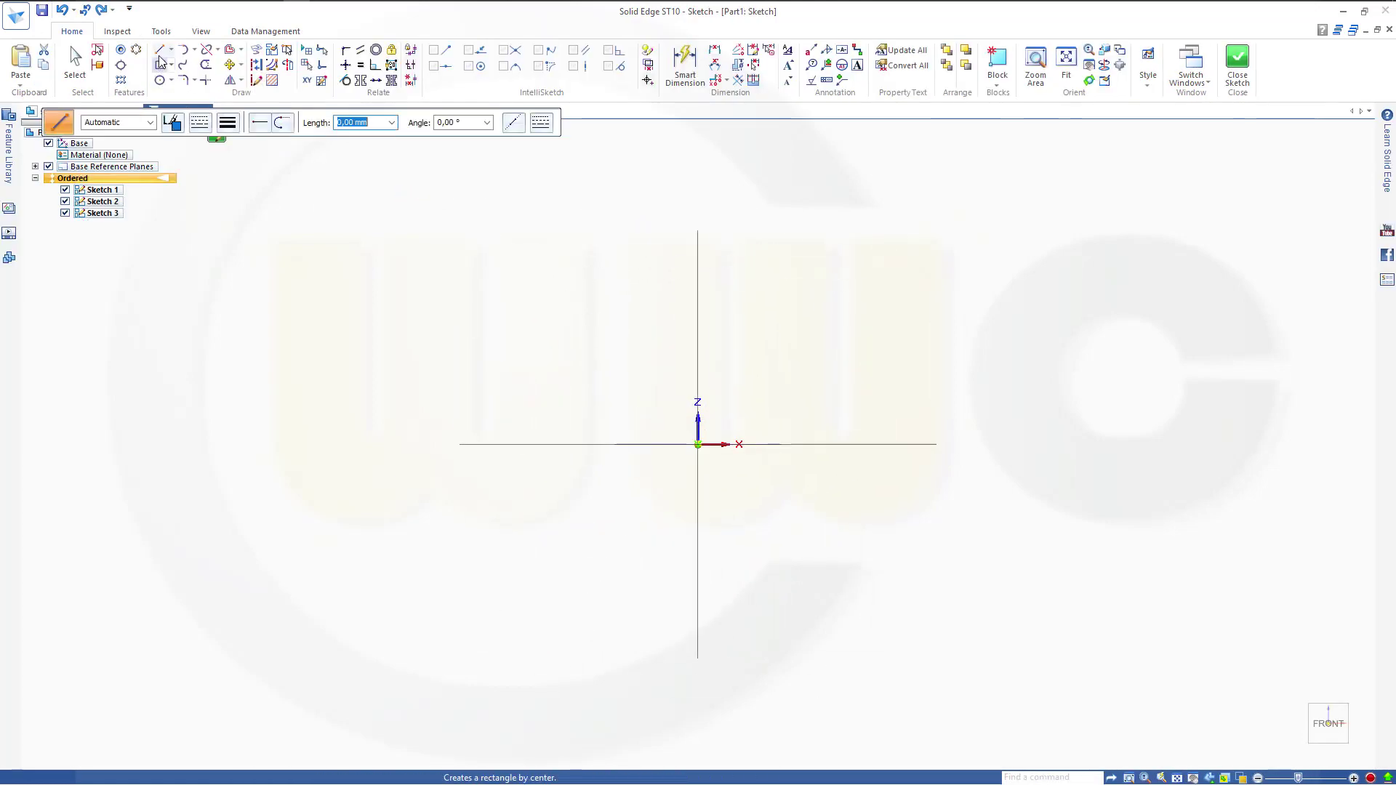
pyautogui.click(598, 418)
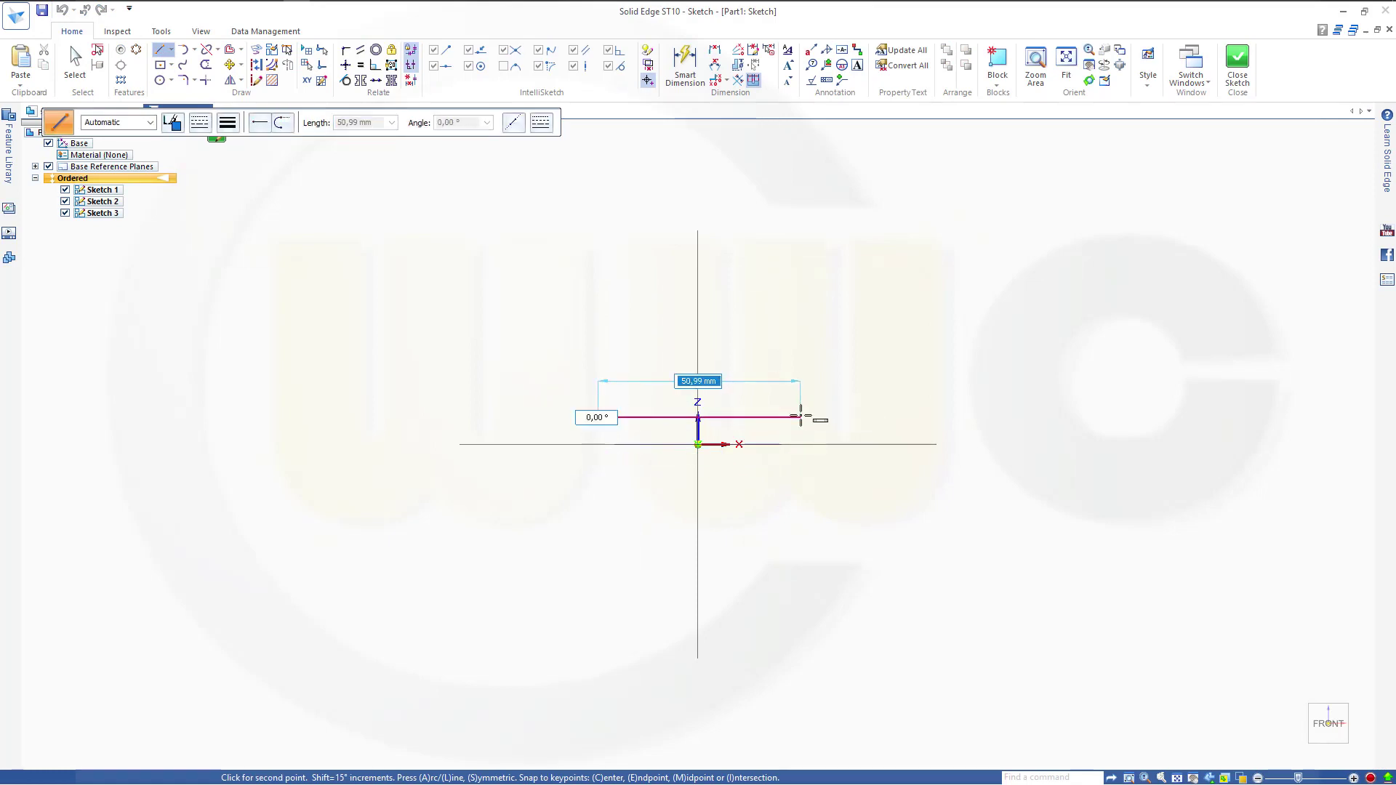
pyautogui.click(799, 418)
pyautogui.click(800, 374)
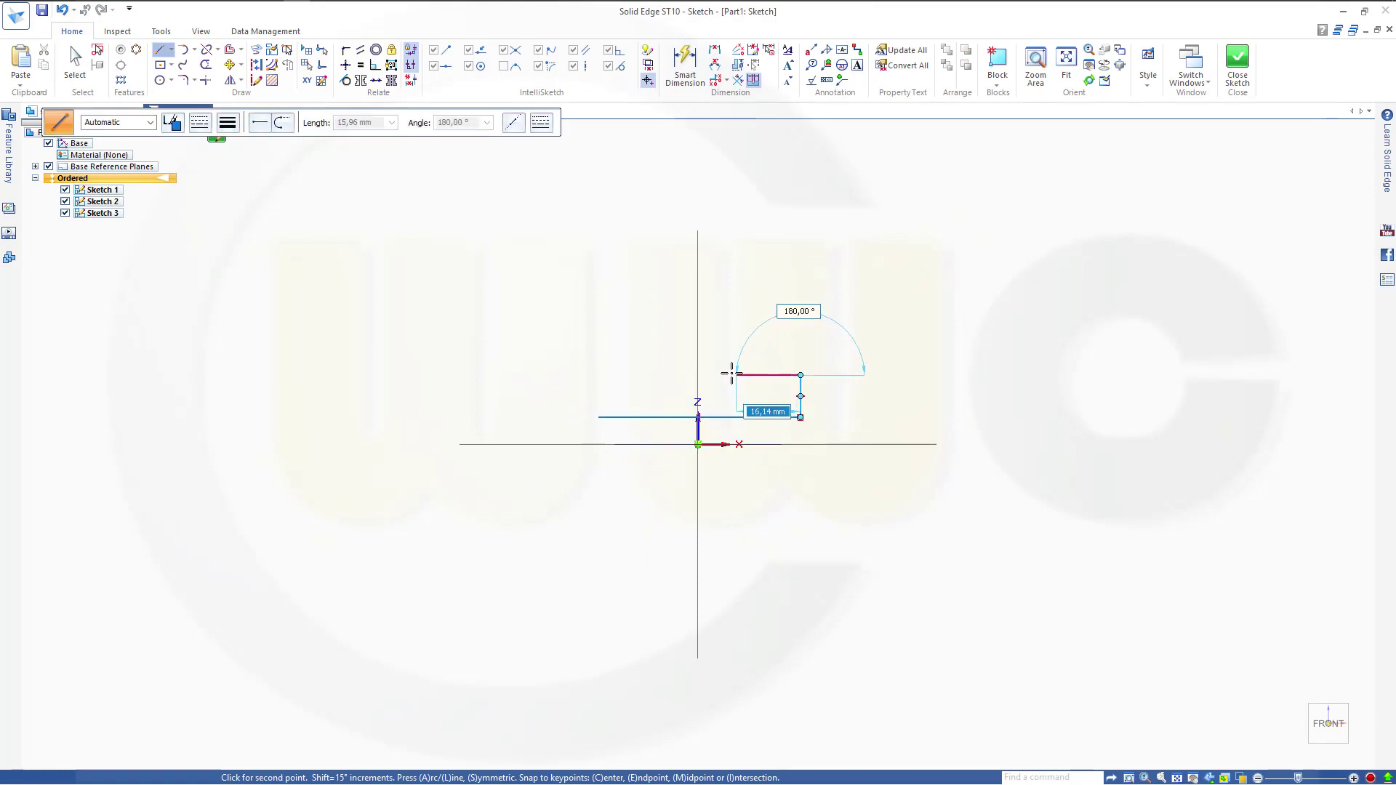
pyautogui.click(730, 375)
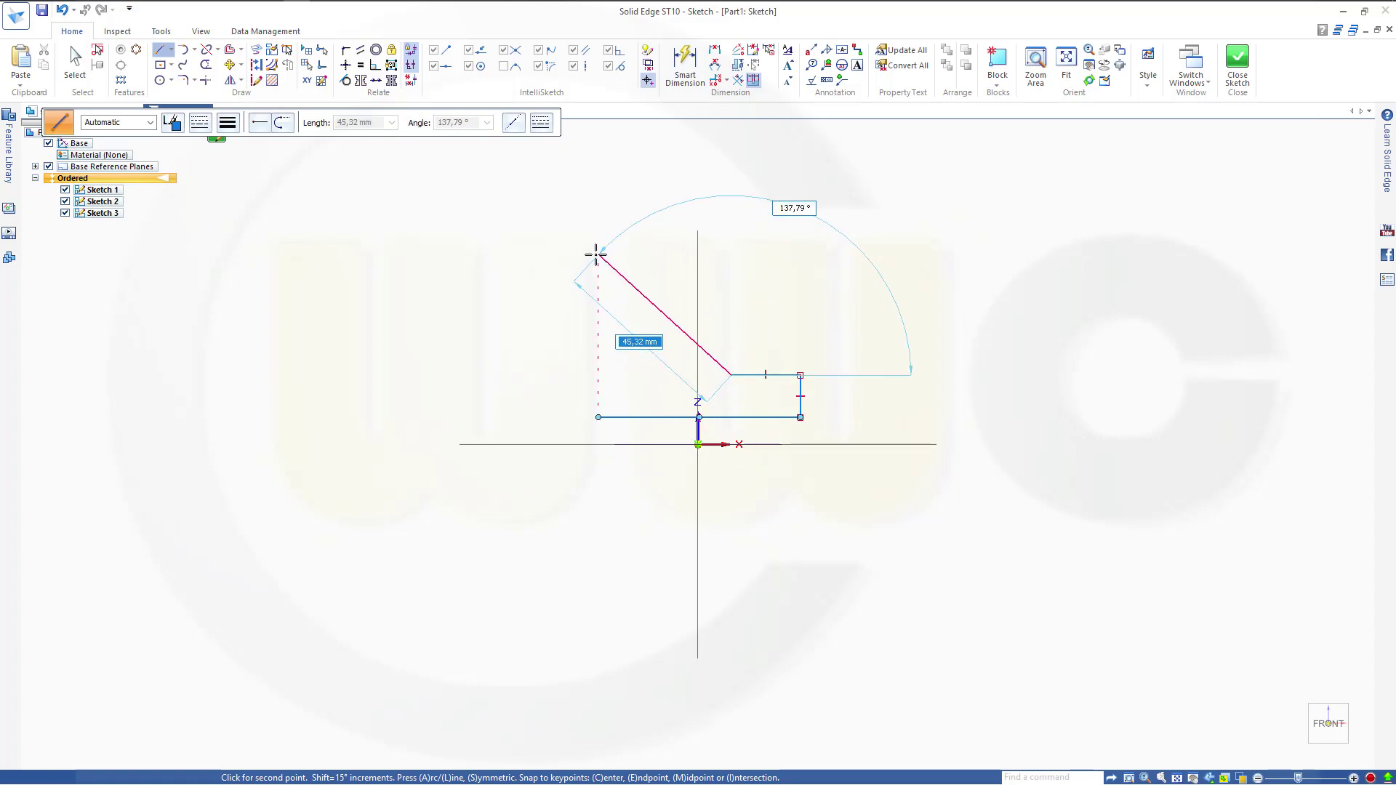
pyautogui.click(597, 256)
pyautogui.click(598, 416)
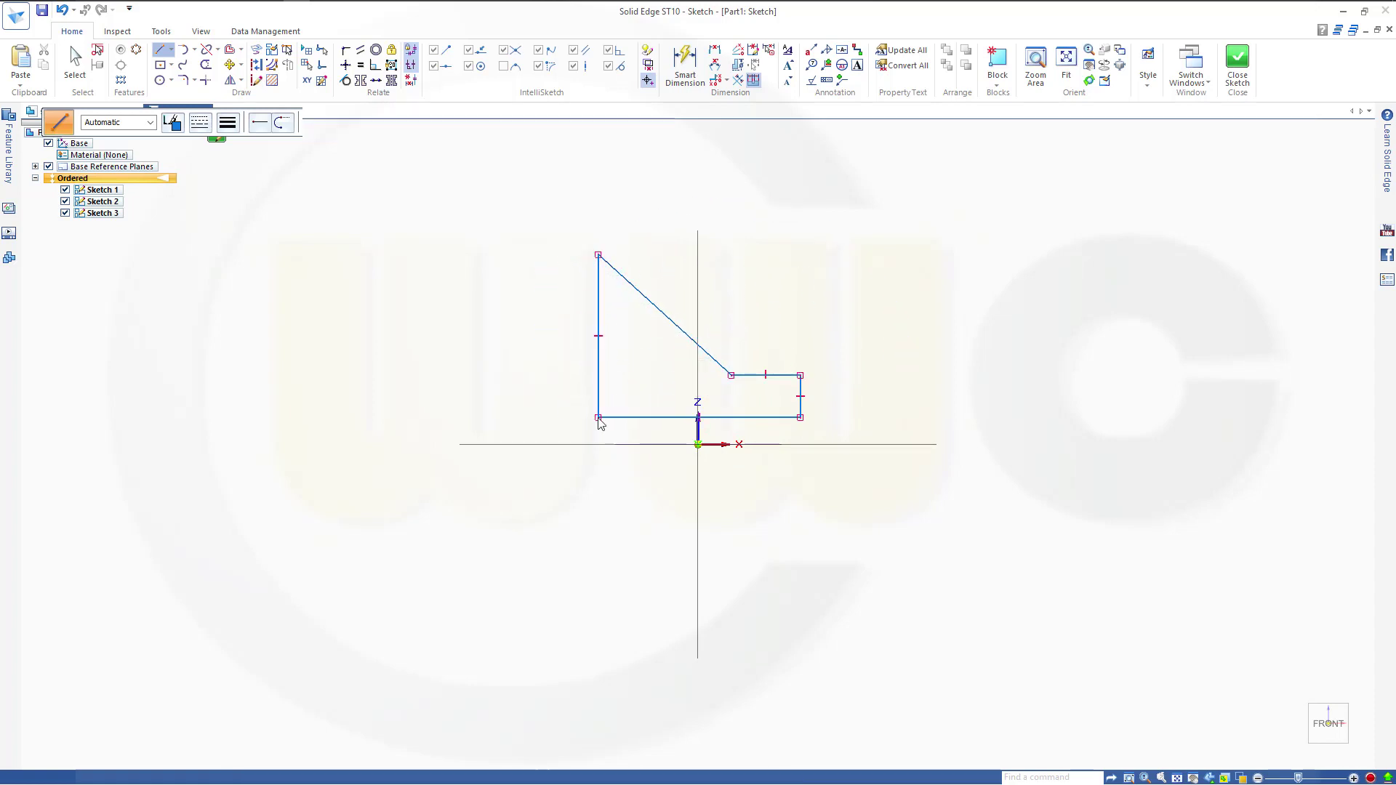
pyautogui.press('Escape')
# - Dimension the step height to 5 mm
pyautogui.click(686, 67)
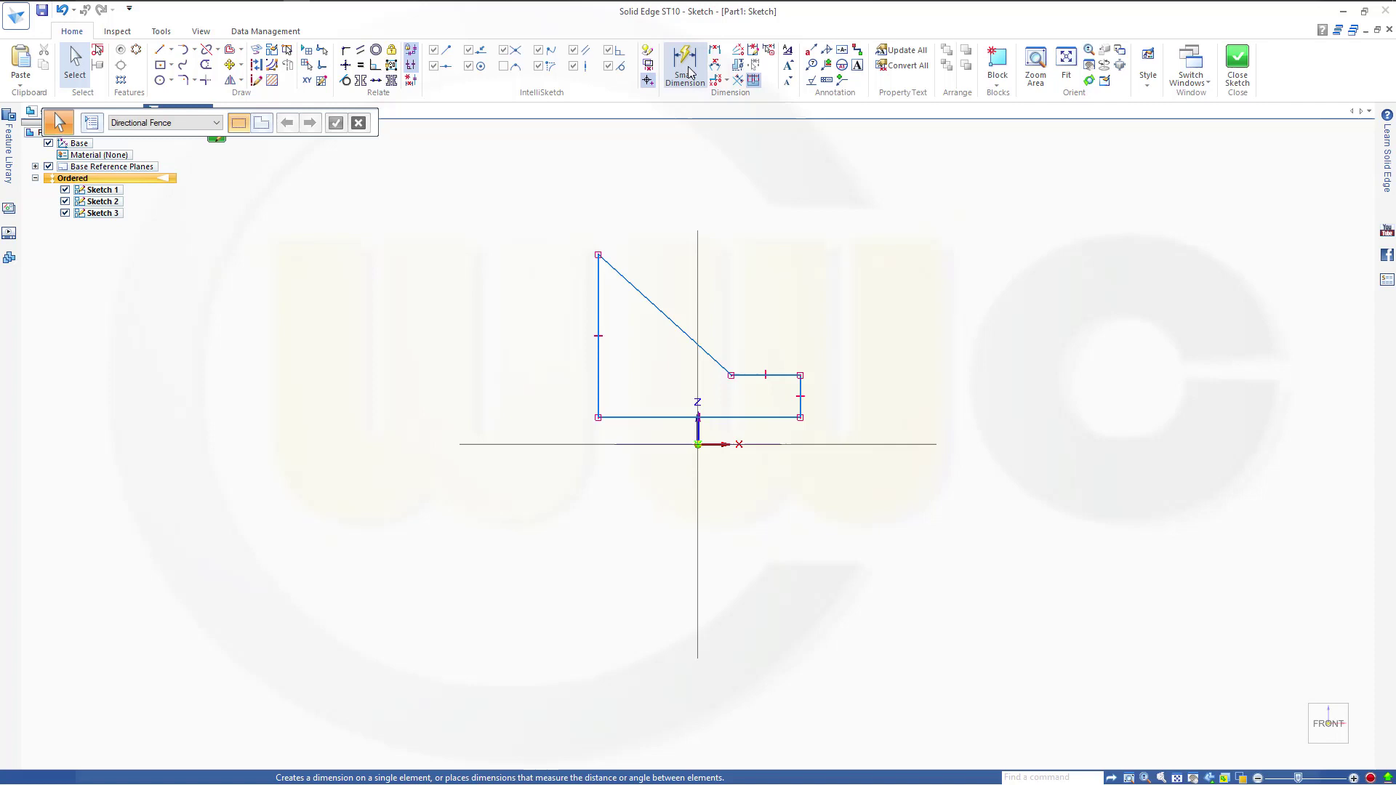
pyautogui.click(687, 70)
pyautogui.click(769, 375)
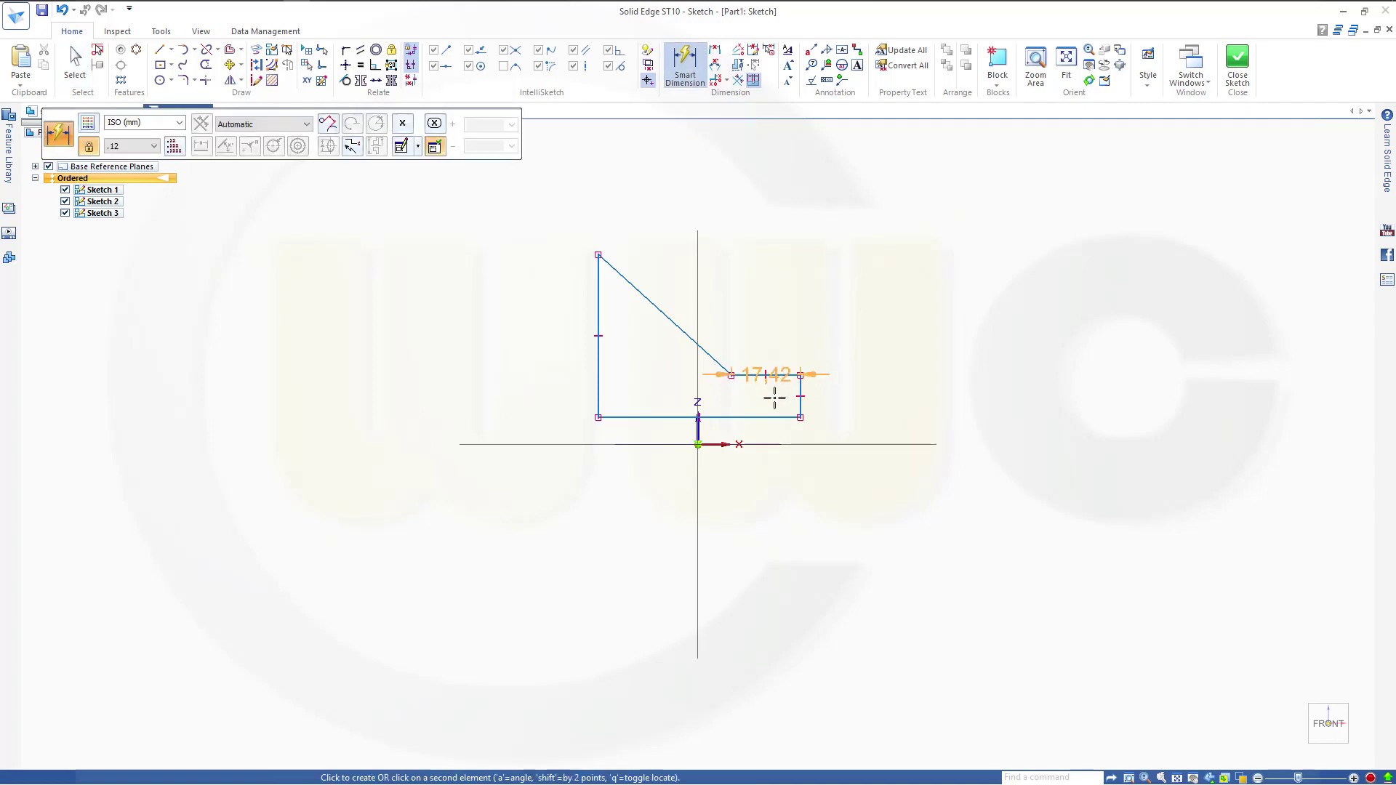
pyautogui.click(769, 416)
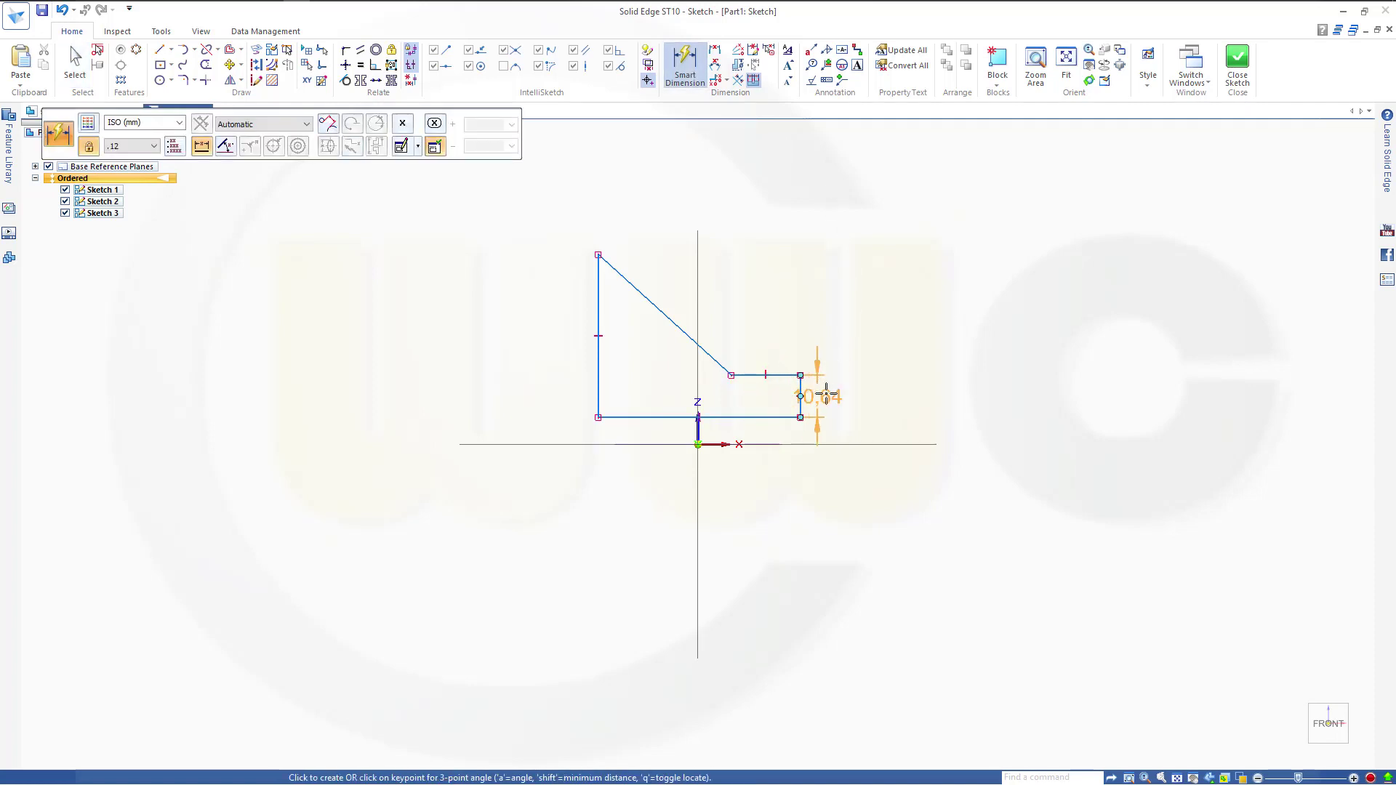
pyautogui.click(826, 393)
pyautogui.press('Return')
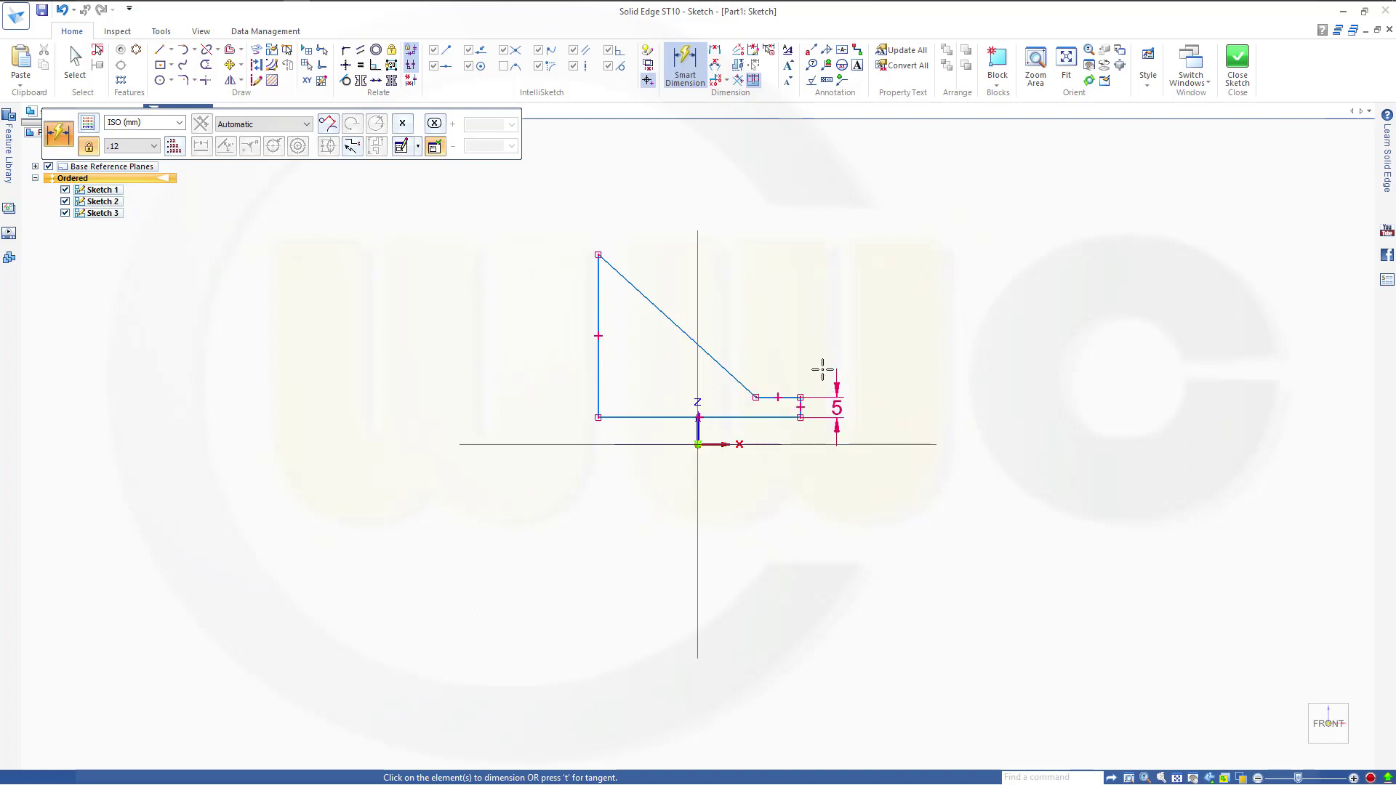
pyautogui.scroll(1, 791, 447)
pyautogui.scroll(2, 778, 453)
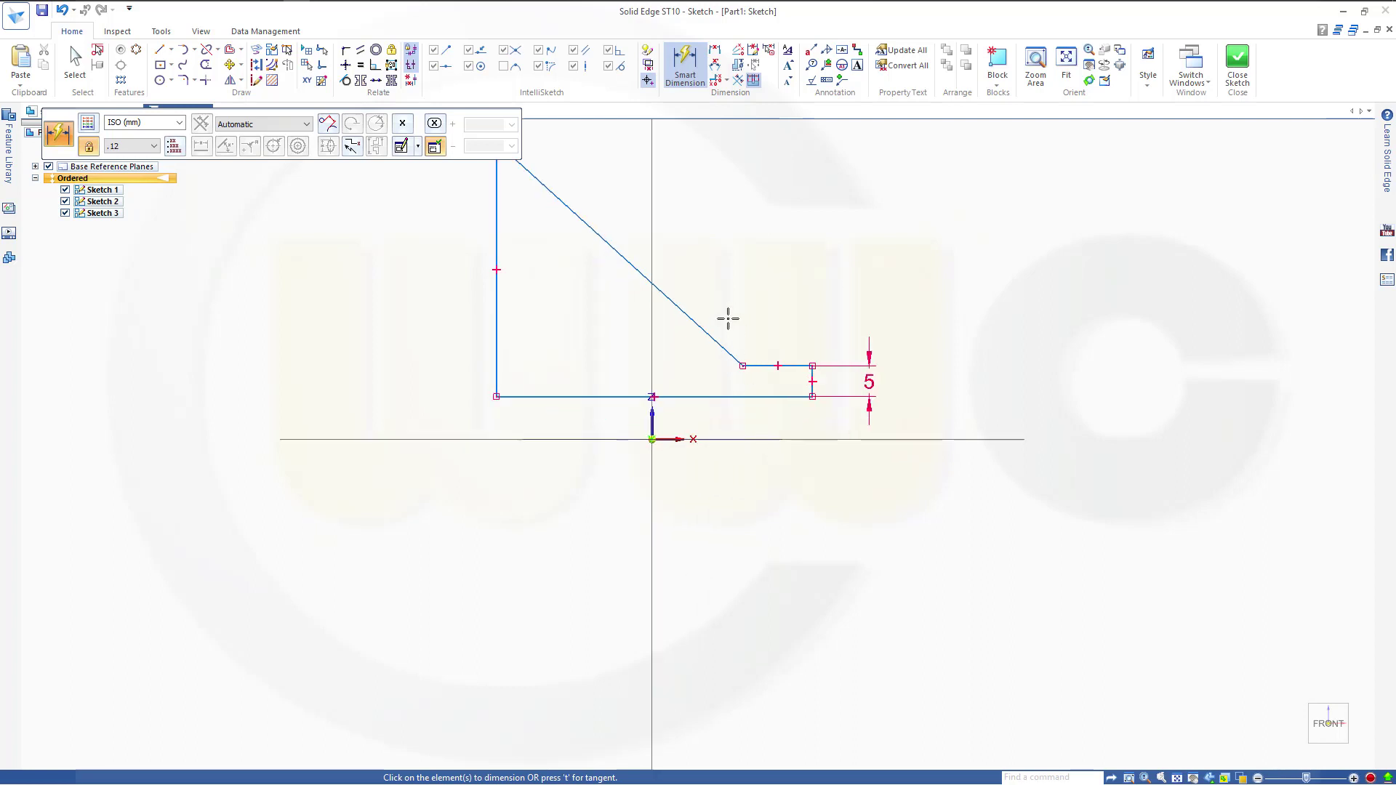
# - Set the angle between the sloping side and the ledge to 126°
pyautogui.click(693, 318)
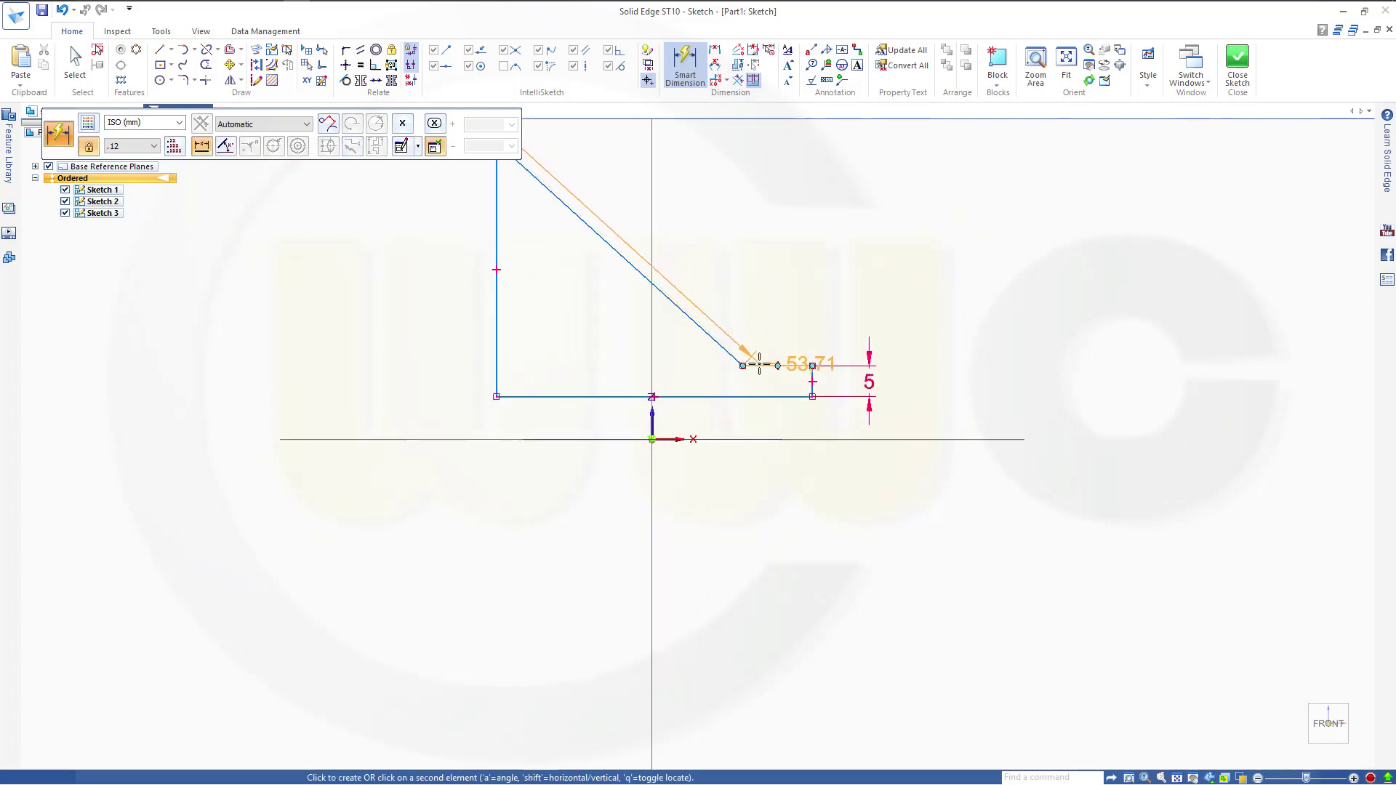
pyautogui.click(763, 338)
pyautogui.click(755, 432)
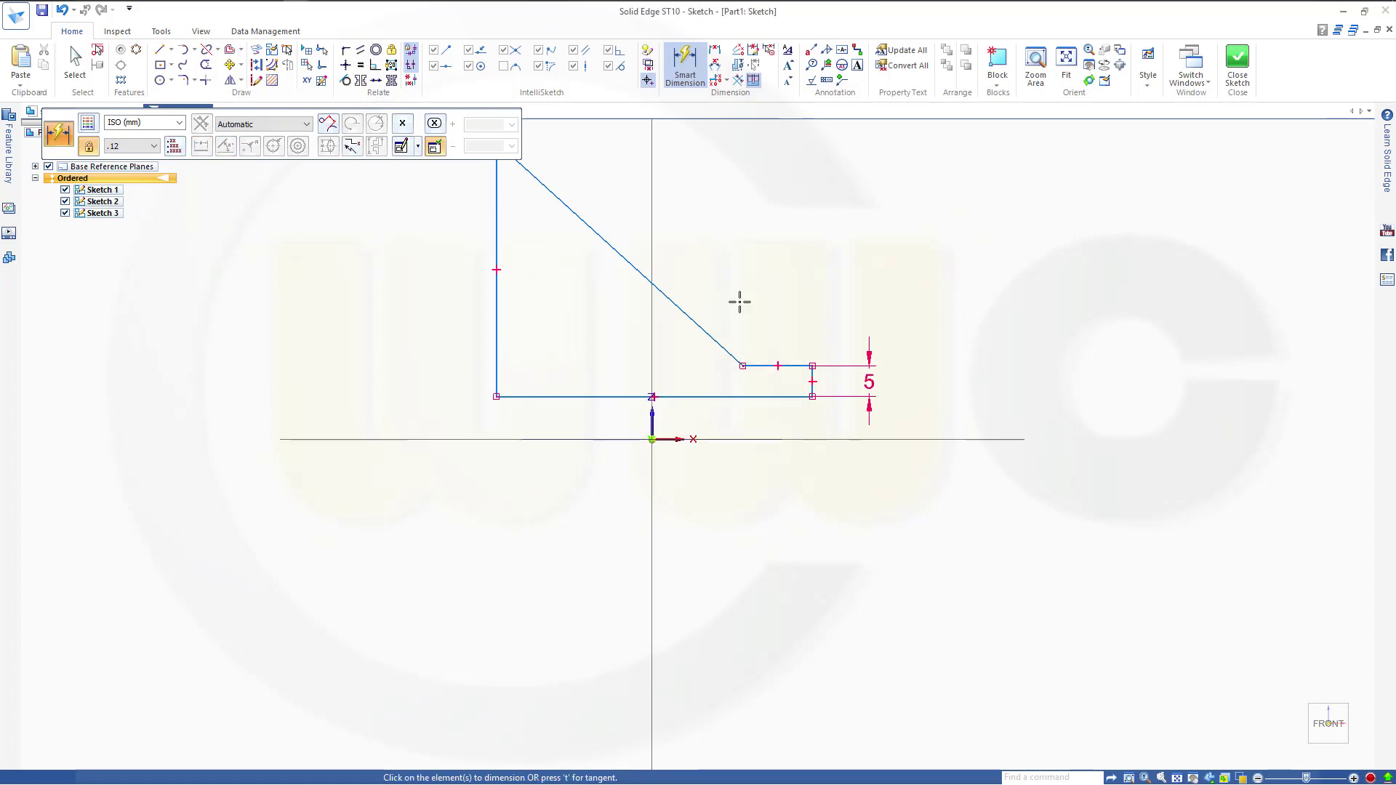
pyautogui.click(719, 67)
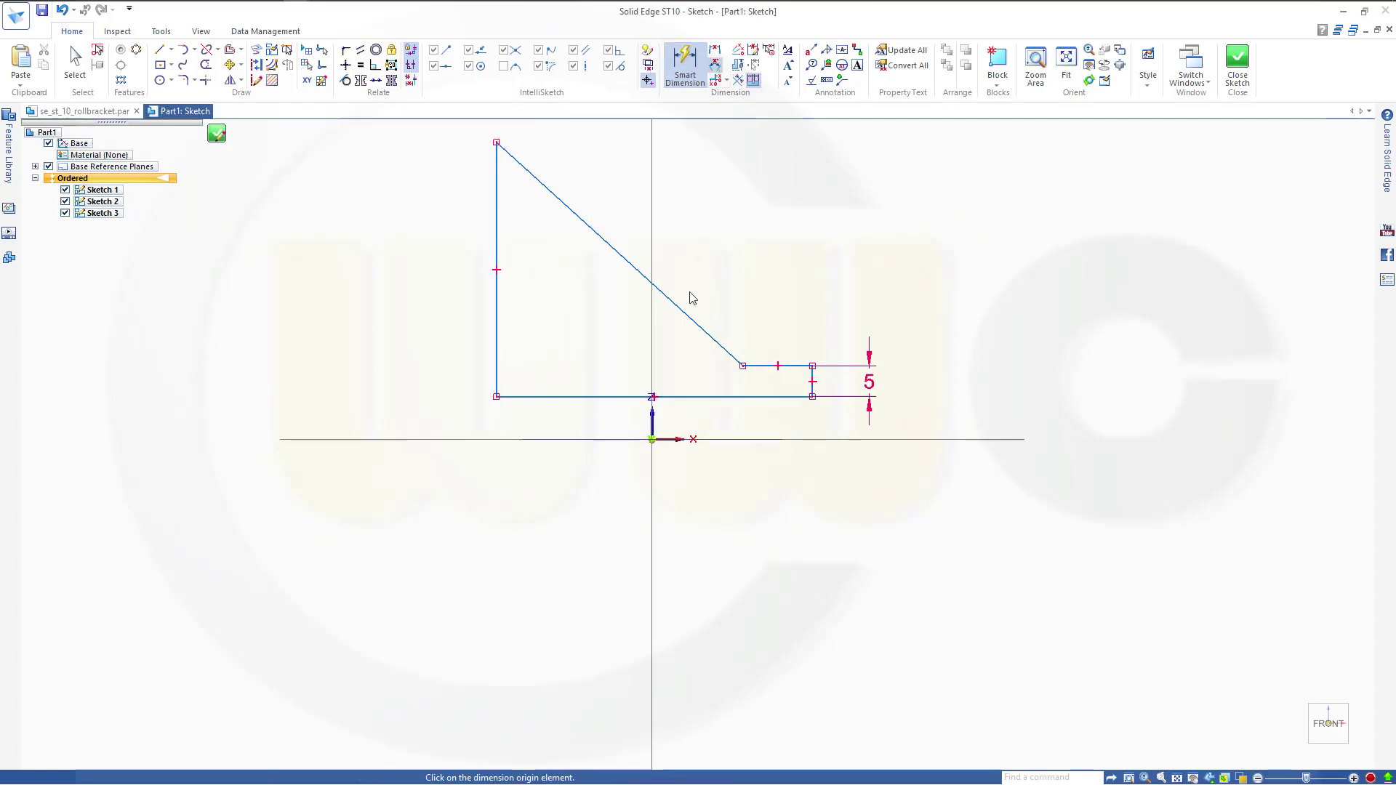
pyautogui.click(682, 310)
pyautogui.click(766, 364)
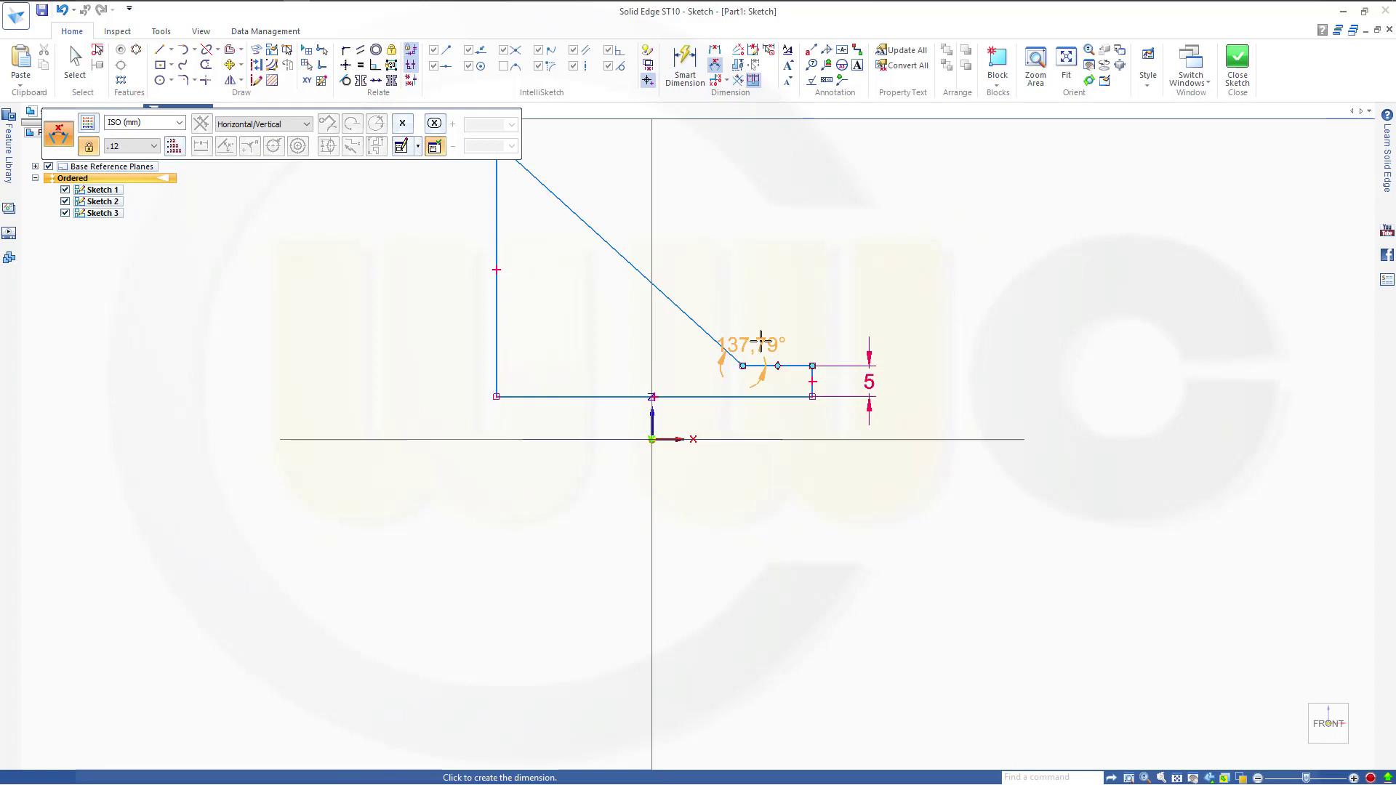
pyautogui.click(738, 276)
pyautogui.write('126')
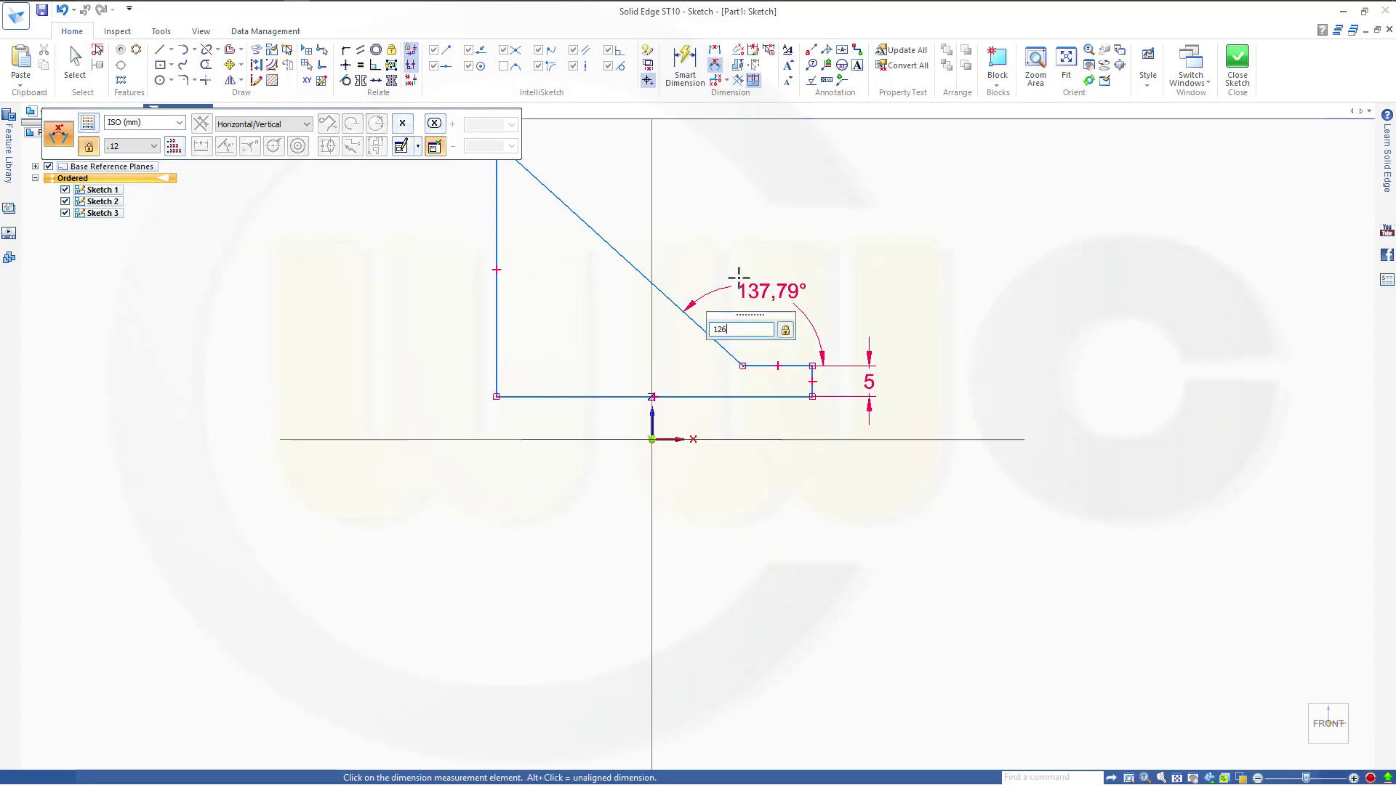
pyautogui.press('Return')
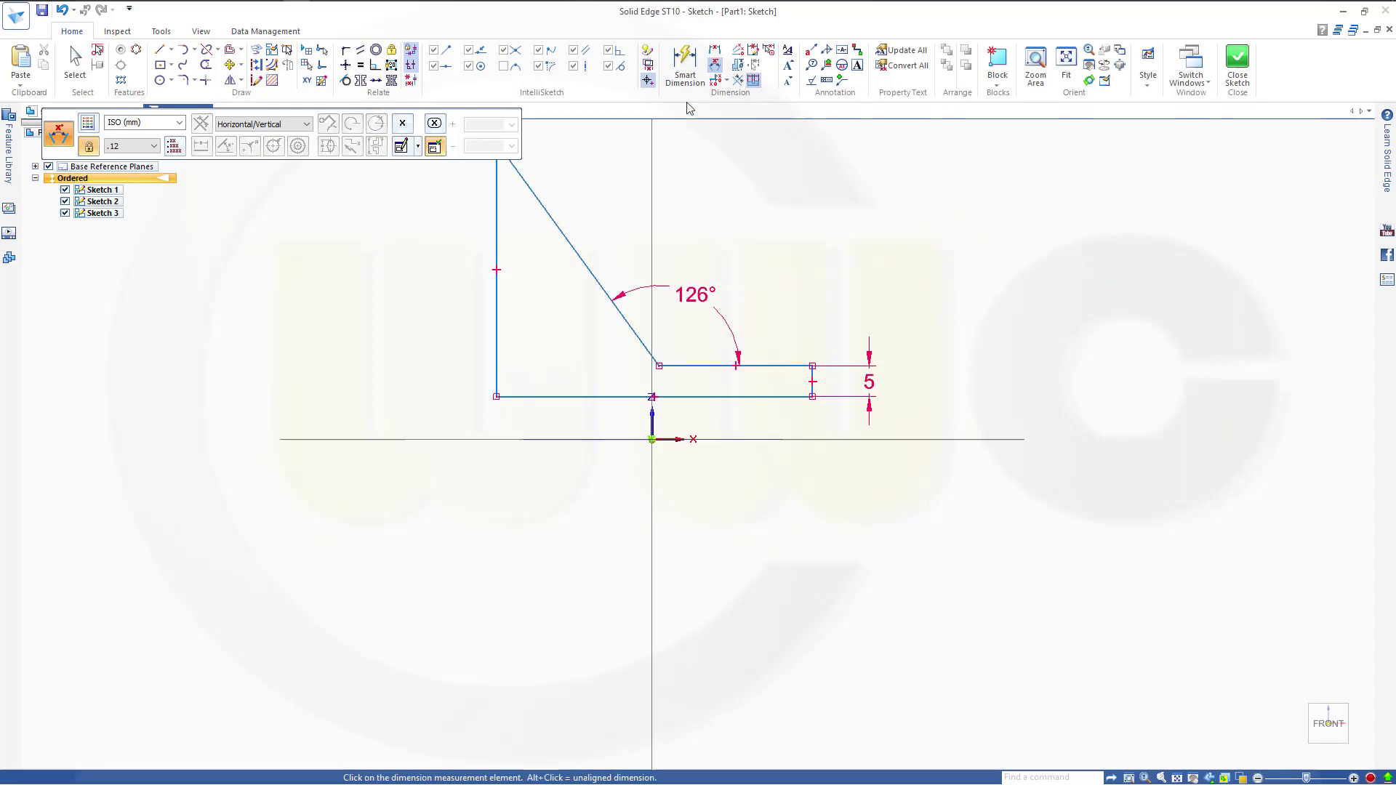
# - Dimension the bottom edge 9 mm above the axis and the overall width 55 mm
pyautogui.click(677, 75)
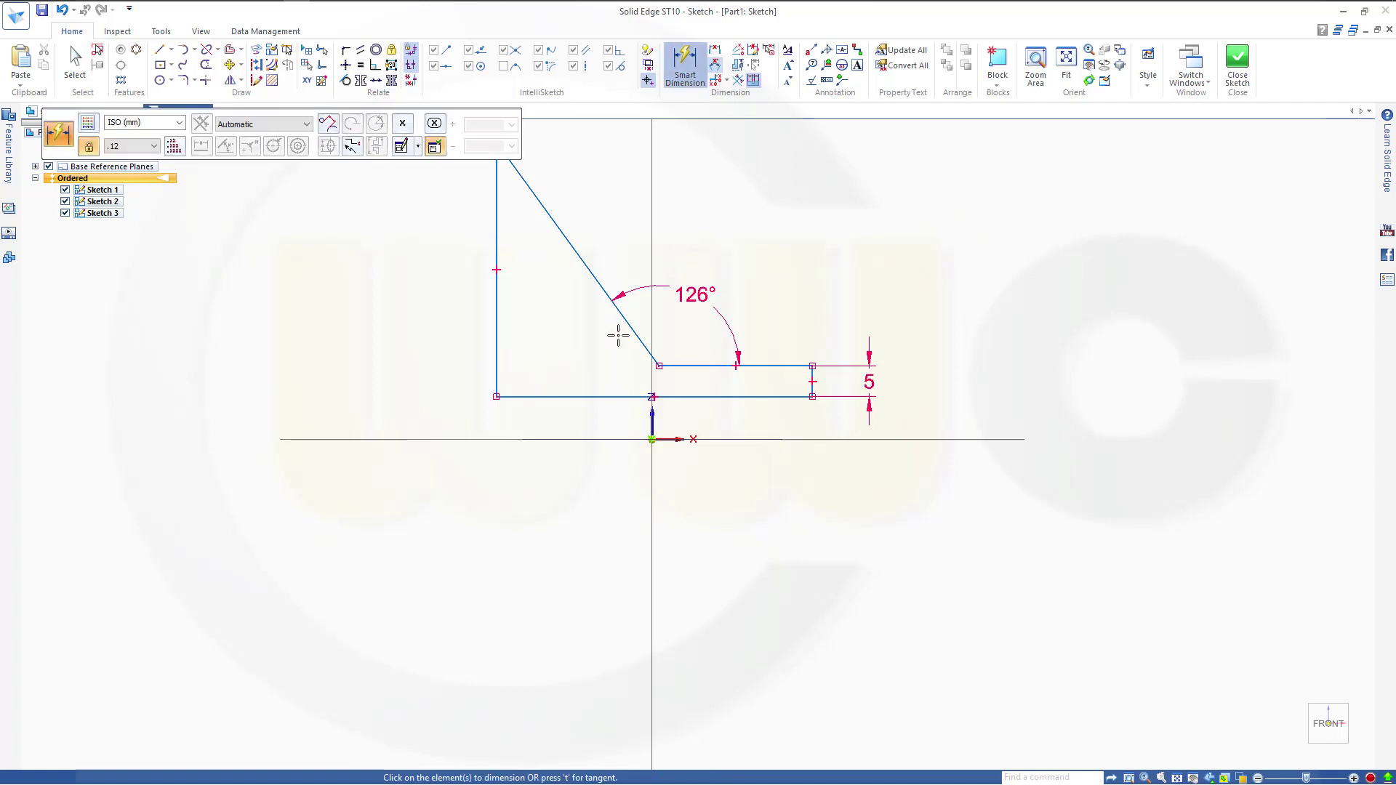
pyautogui.click(731, 398)
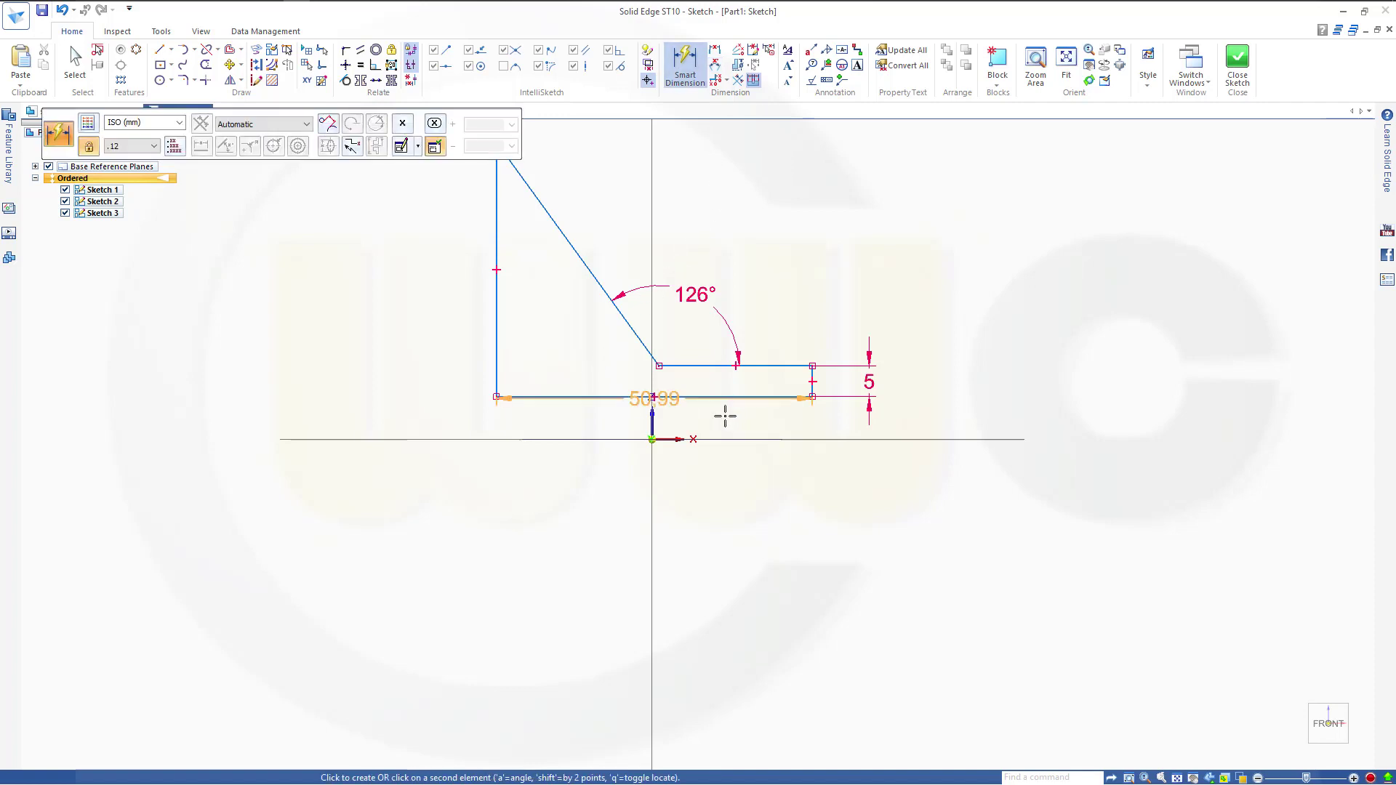
pyautogui.click(651, 439)
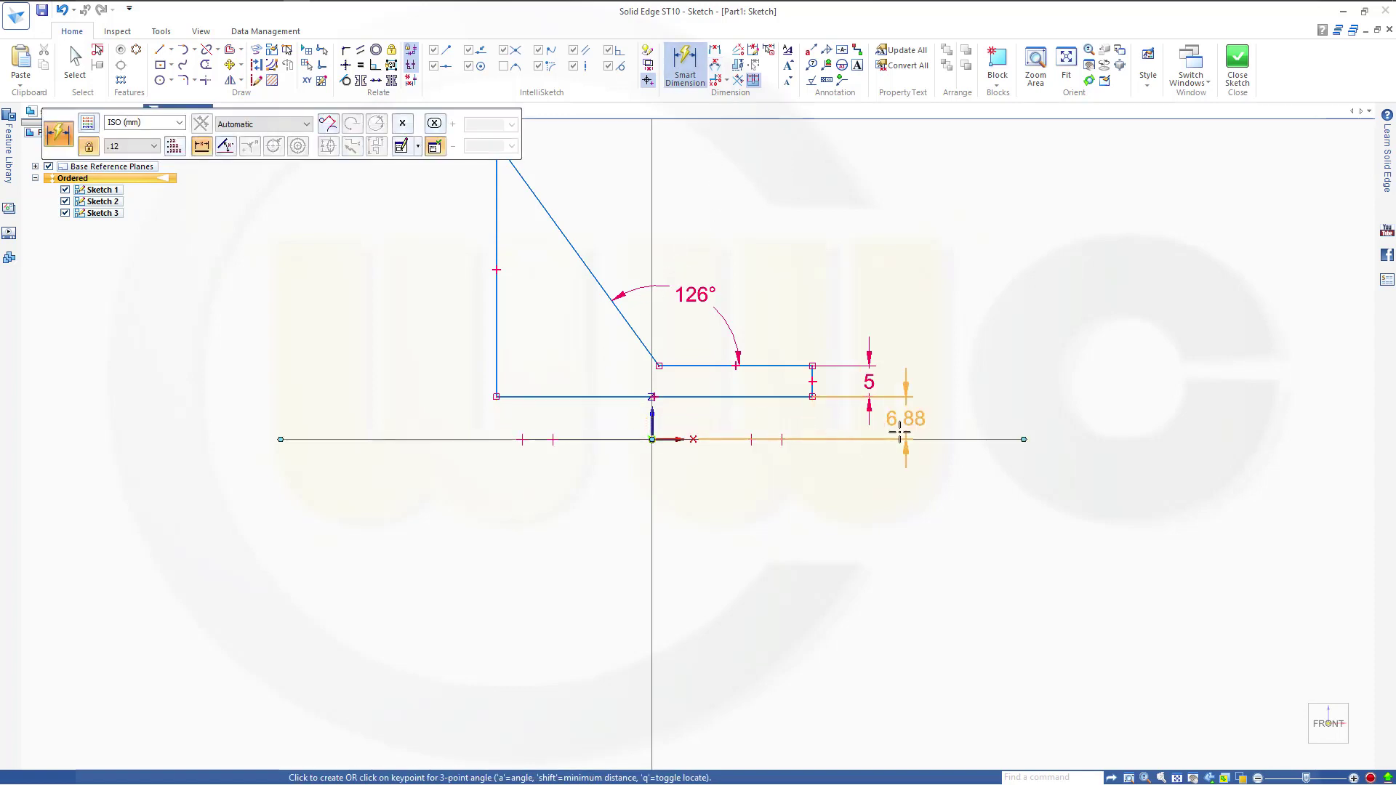
pyautogui.click(931, 412)
pyautogui.write('9')
pyautogui.press('Return')
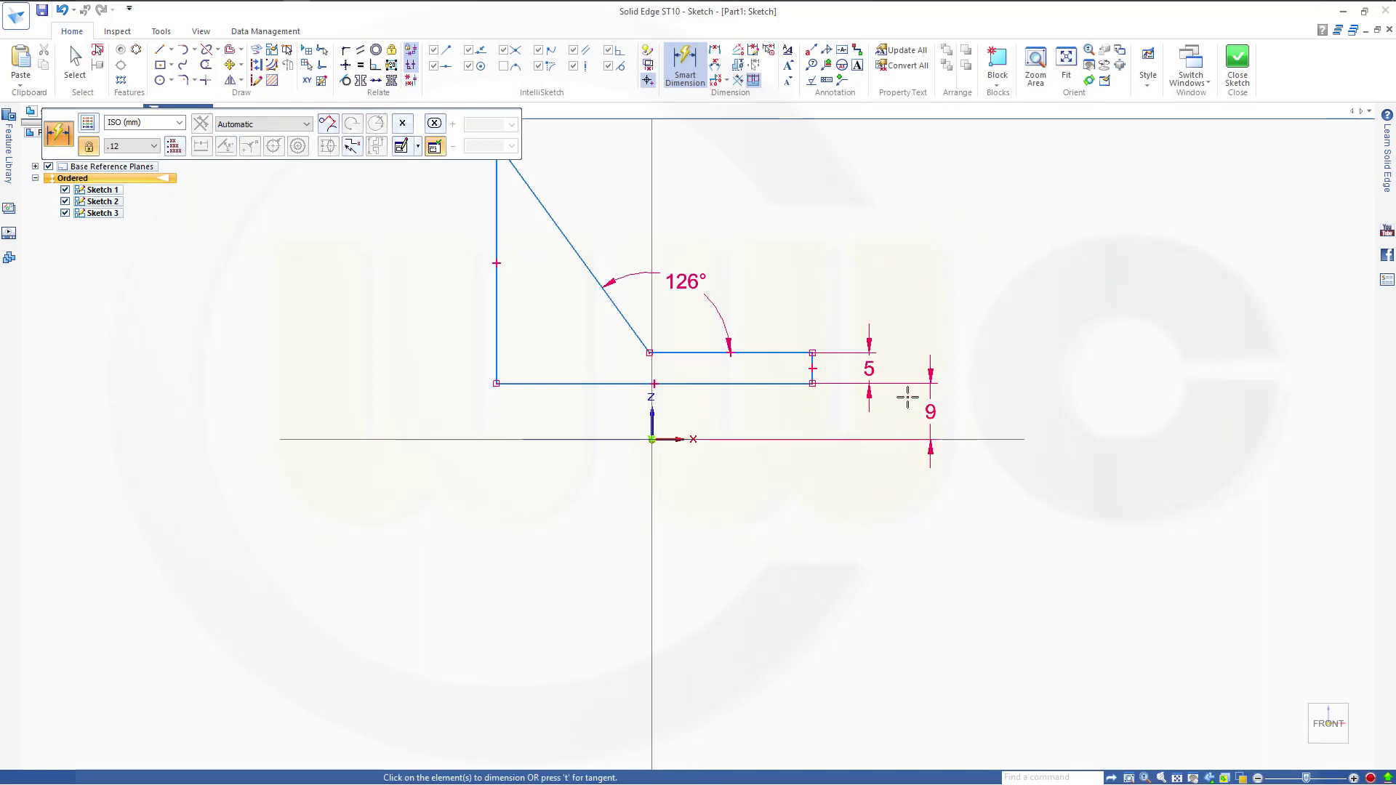
pyautogui.click(497, 359)
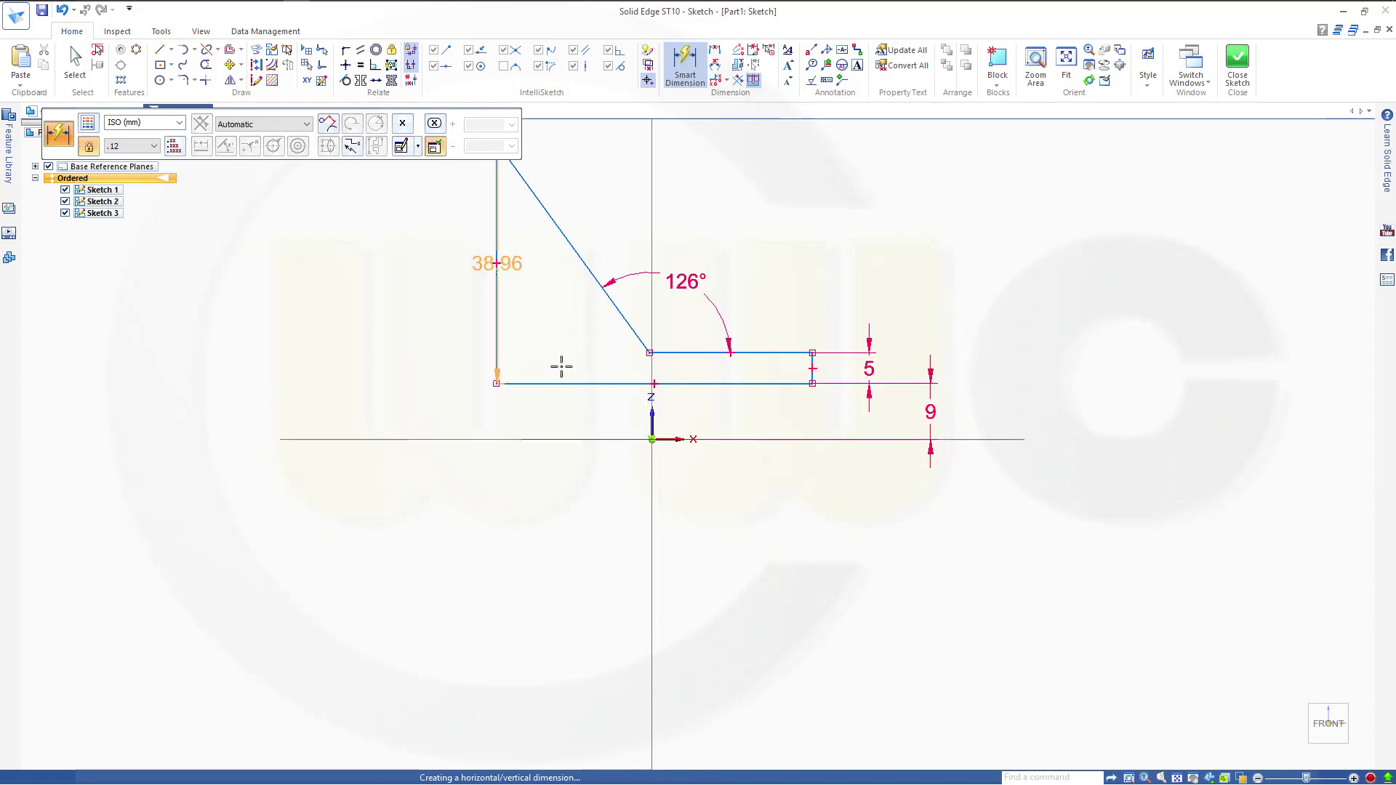
pyautogui.click(811, 382)
pyautogui.click(691, 510)
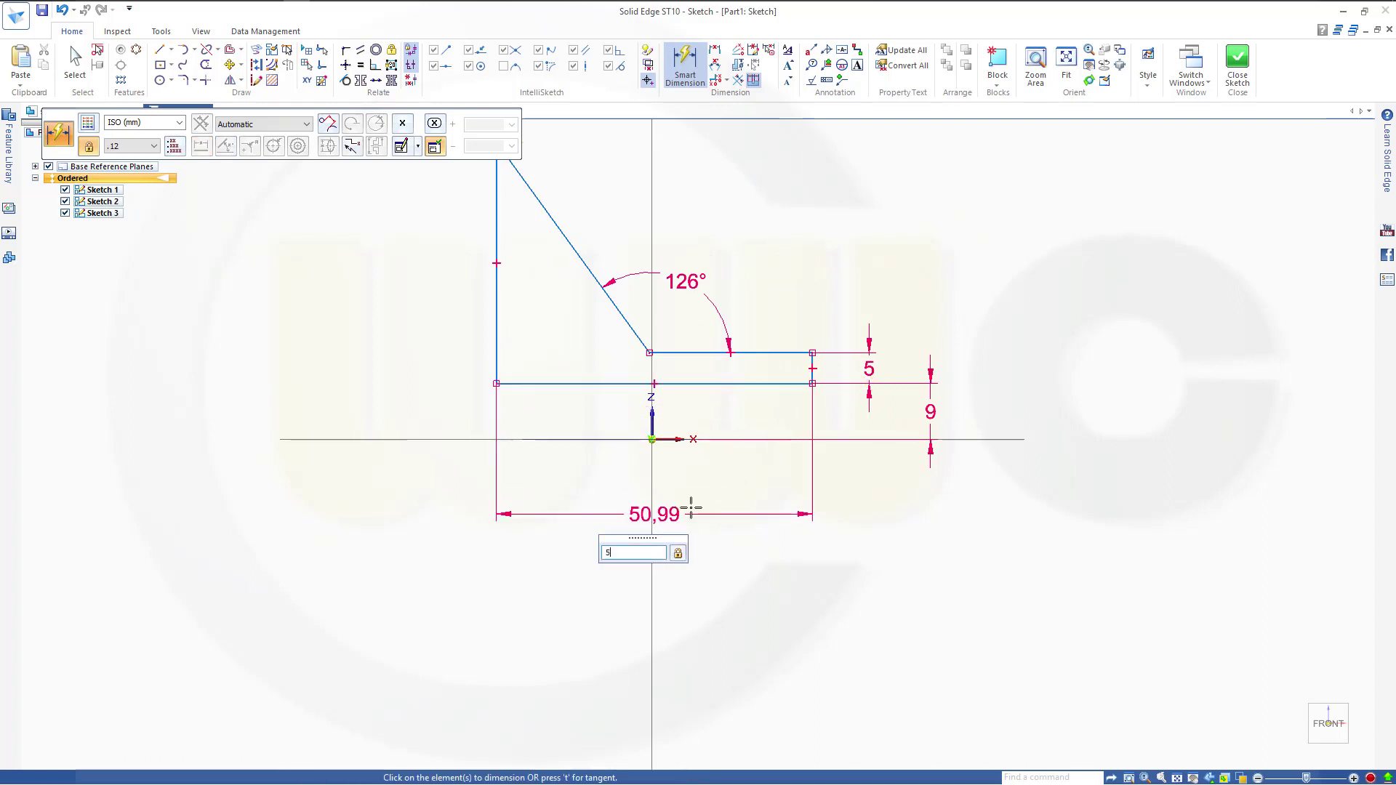
pyautogui.write('5')
pyautogui.press('Return')
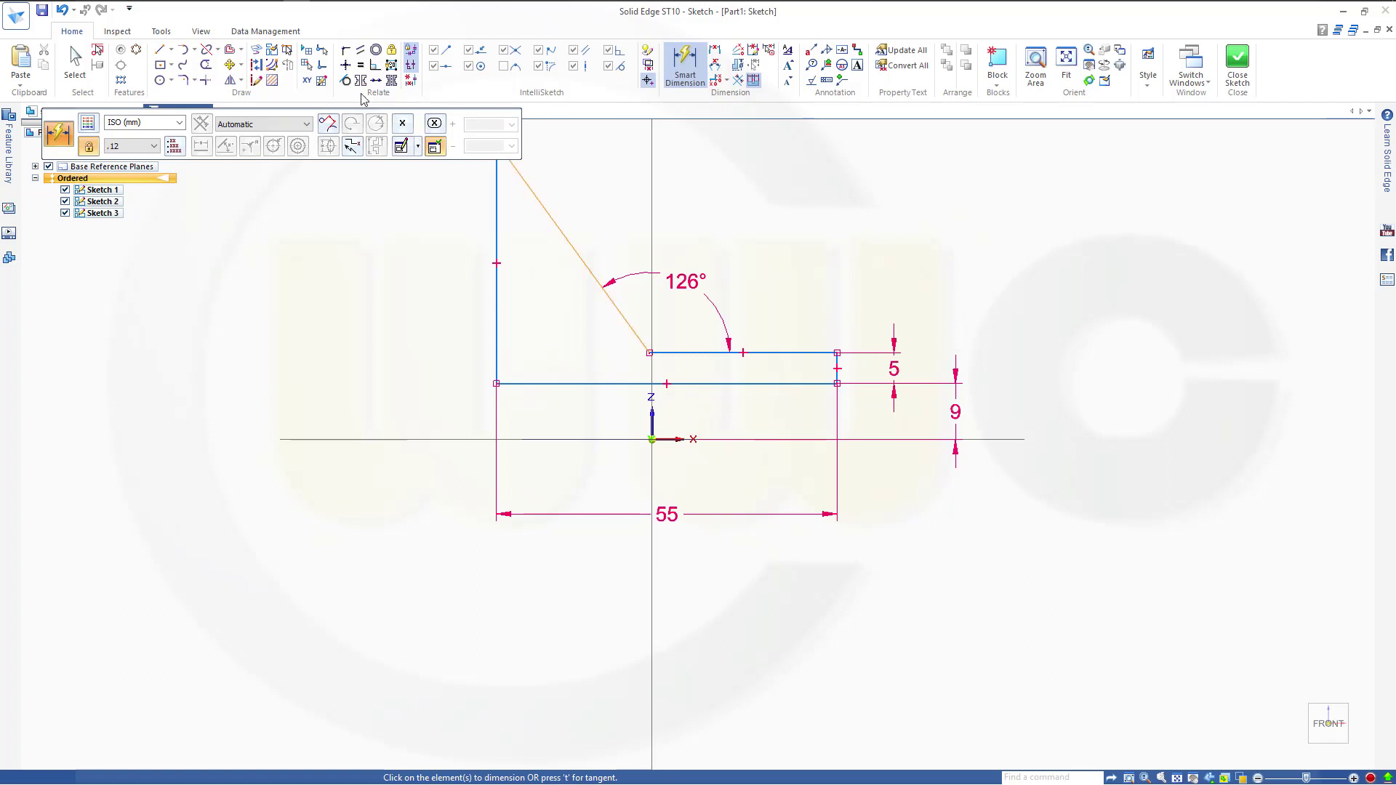
# - Align the ledge's inner end vertically with the origin and fillet the top corner
pyautogui.click(348, 68)
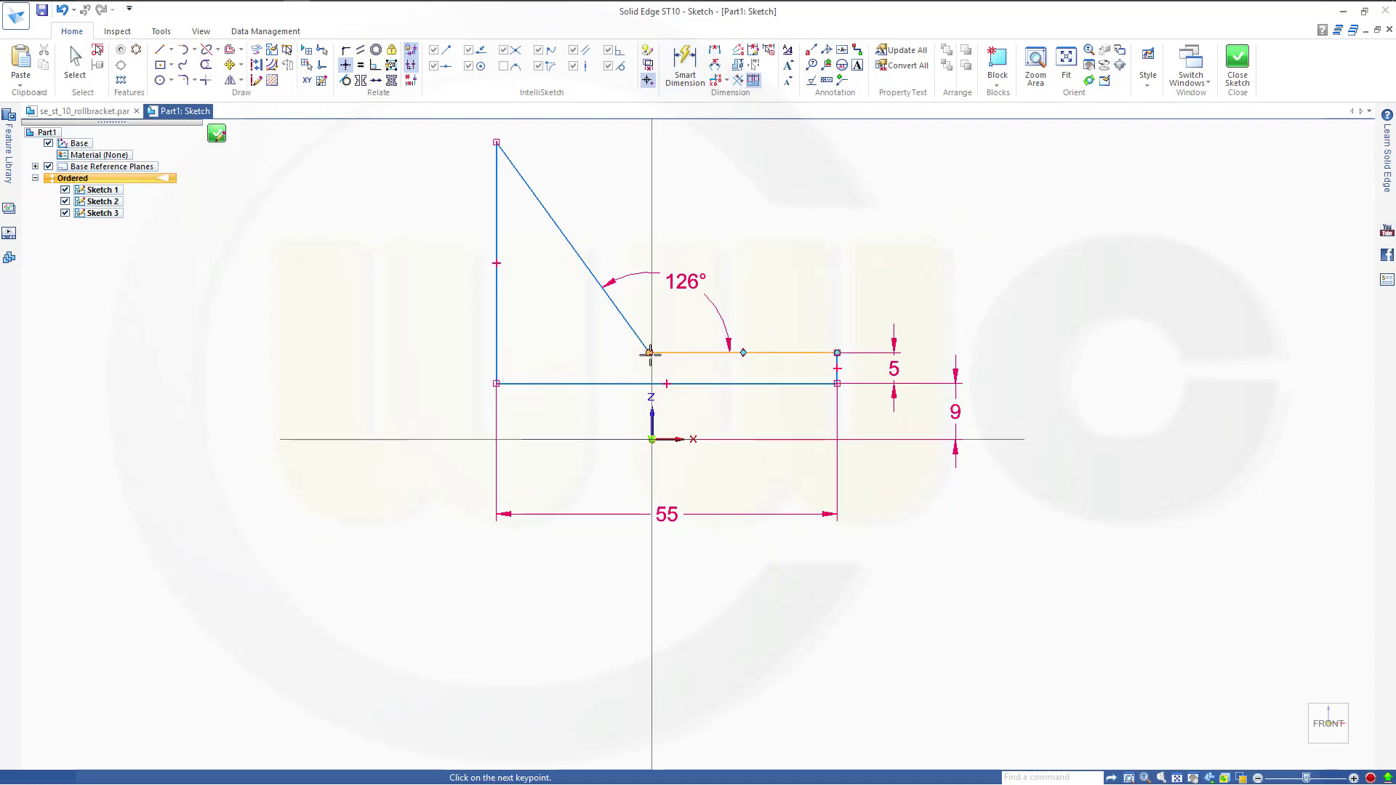
pyautogui.click(668, 442)
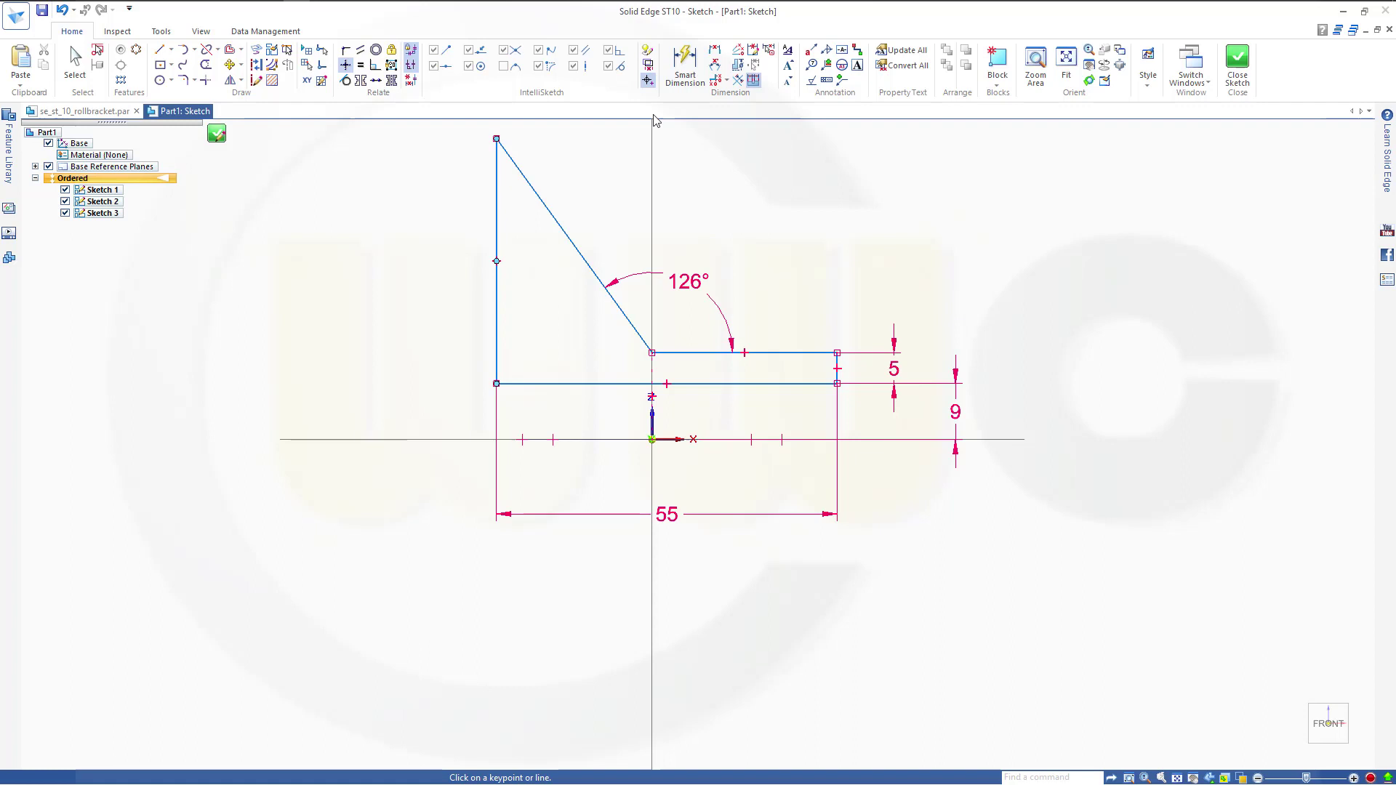
pyautogui.click(184, 79)
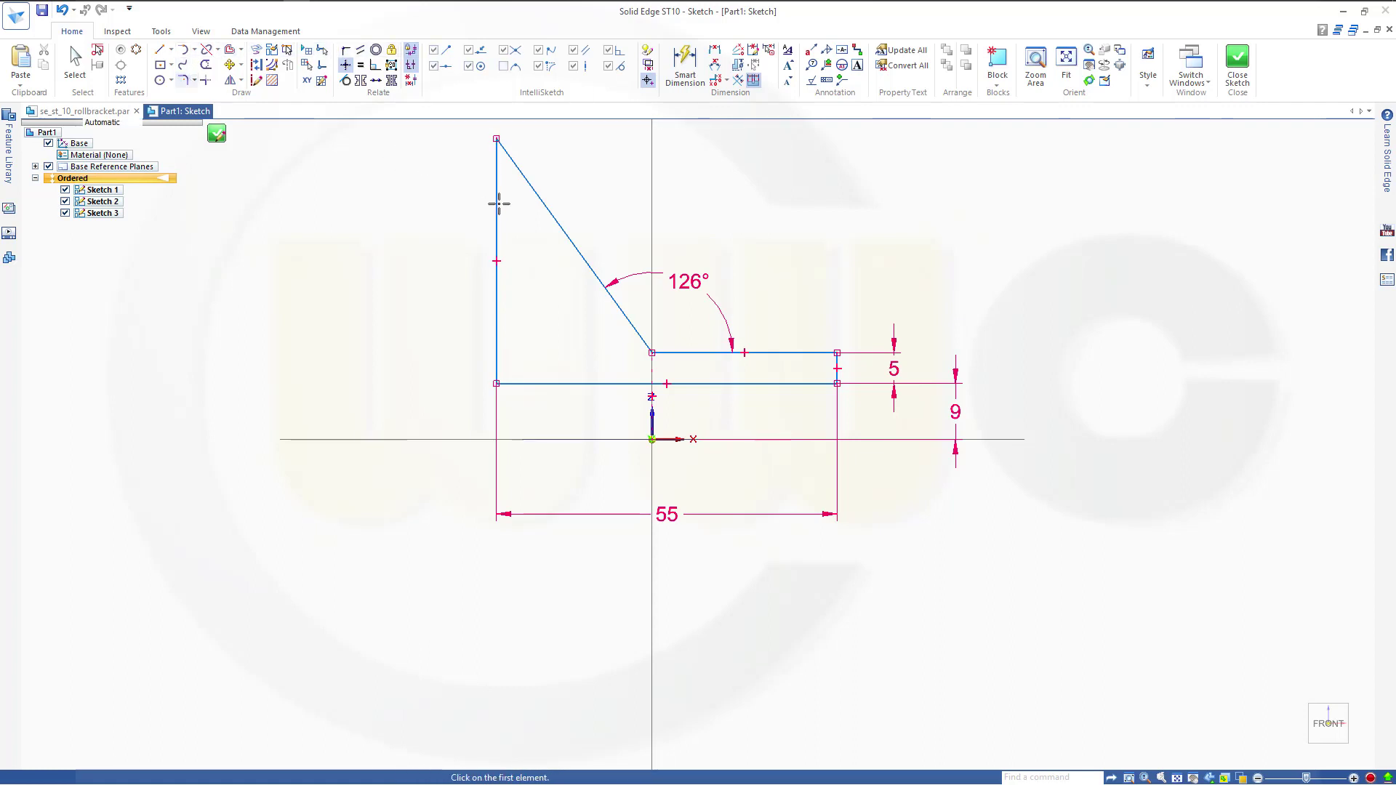
pyautogui.click(539, 204)
pyautogui.click(525, 208)
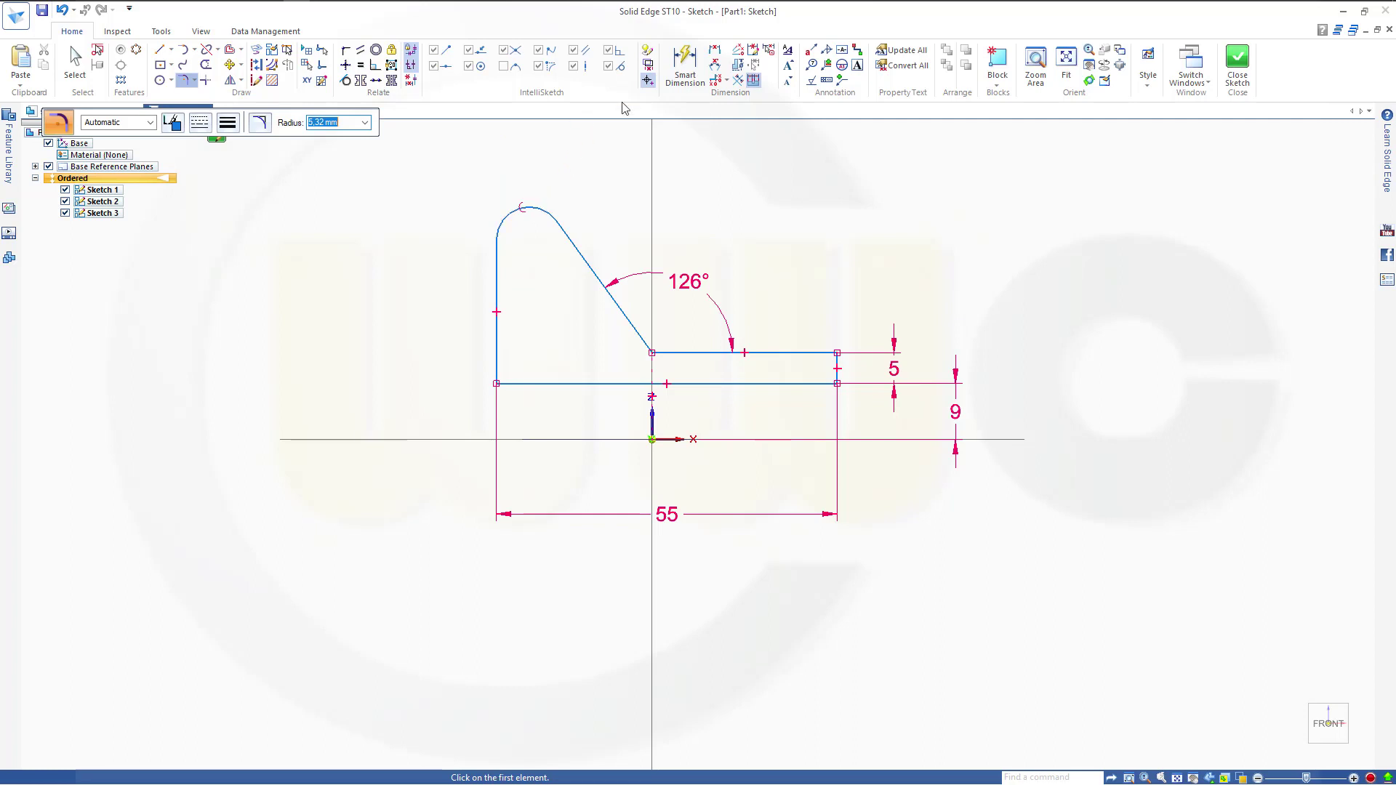
# - Dimension the fillet to R10 and the ledge length to 10 mm
pyautogui.click(685, 64)
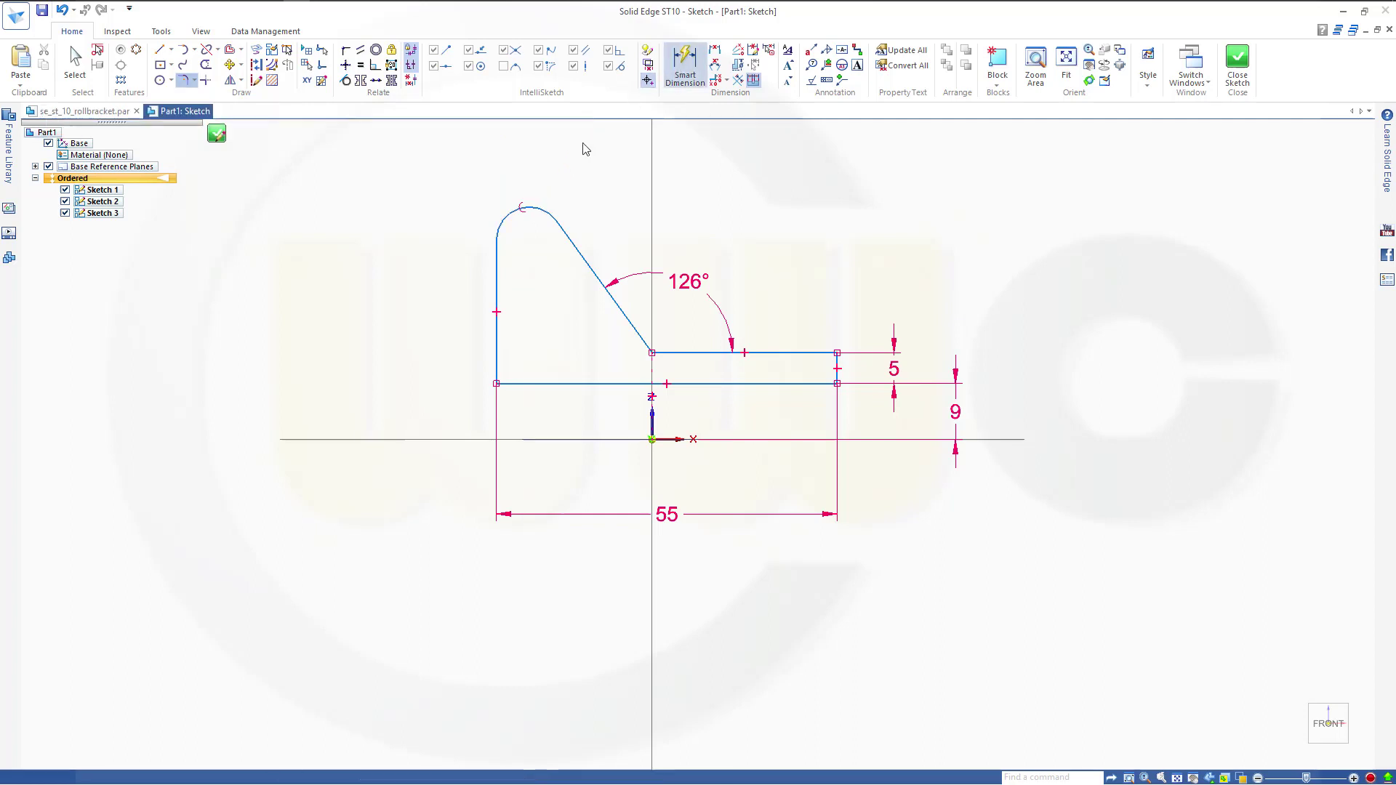
pyautogui.click(503, 209)
pyautogui.click(502, 179)
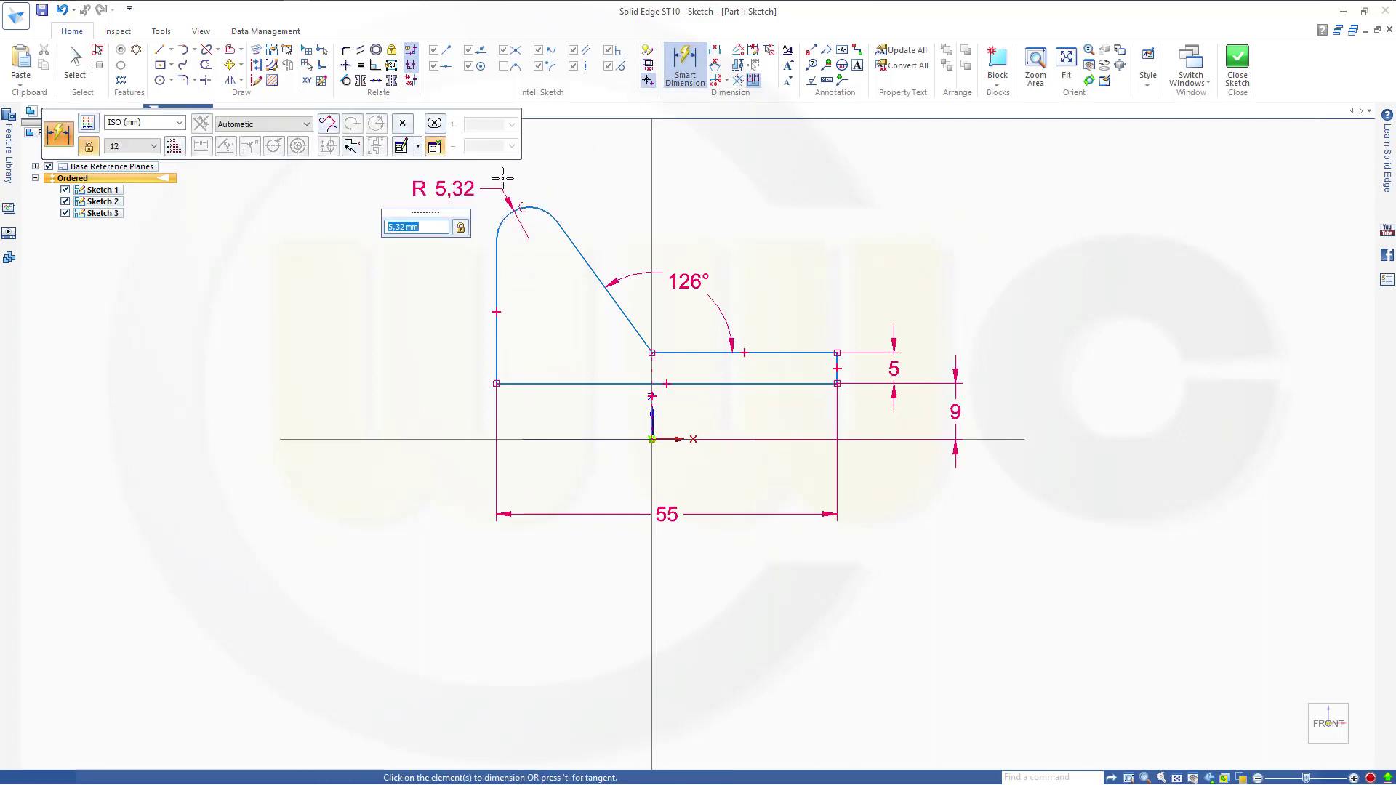
pyautogui.write('10')
pyautogui.press('Return')
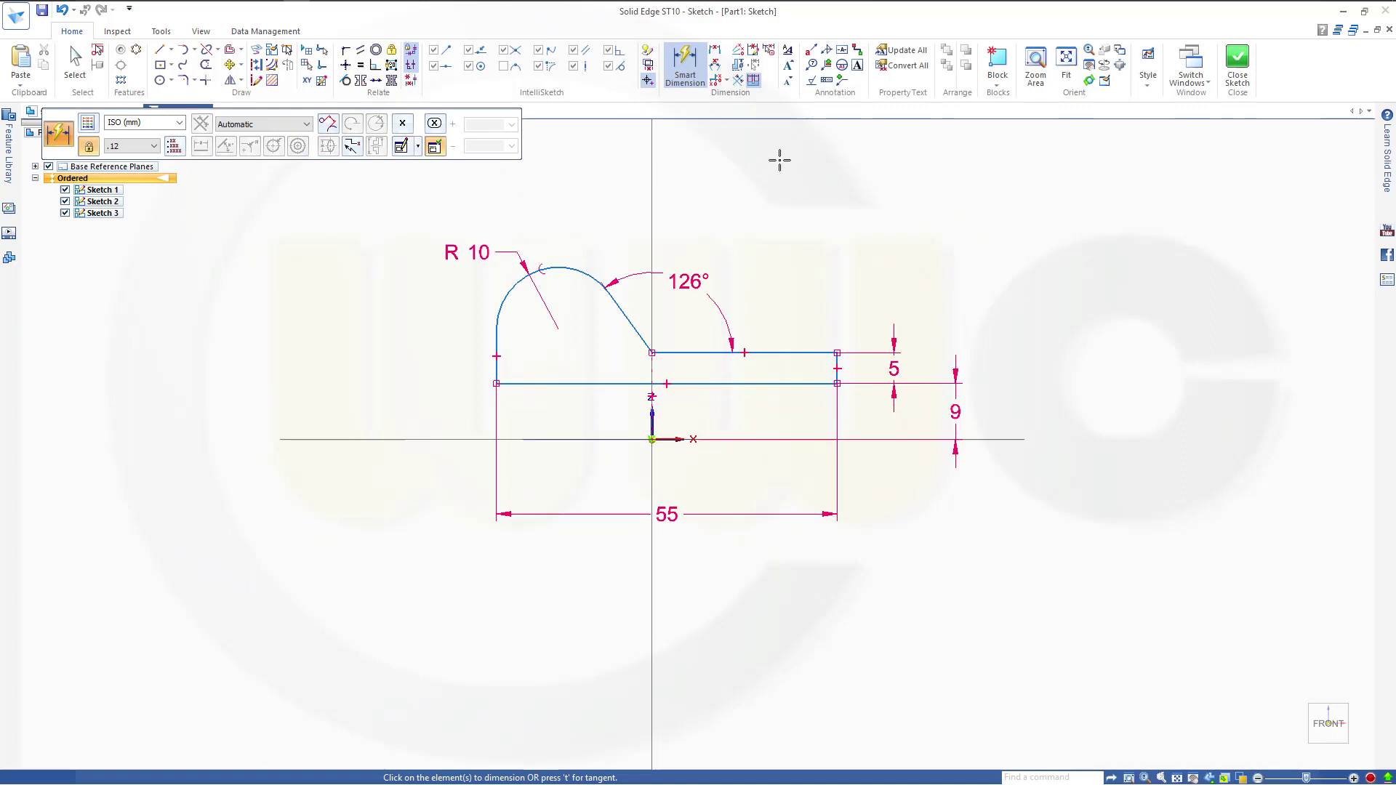
pyautogui.click(771, 349)
pyautogui.click(762, 306)
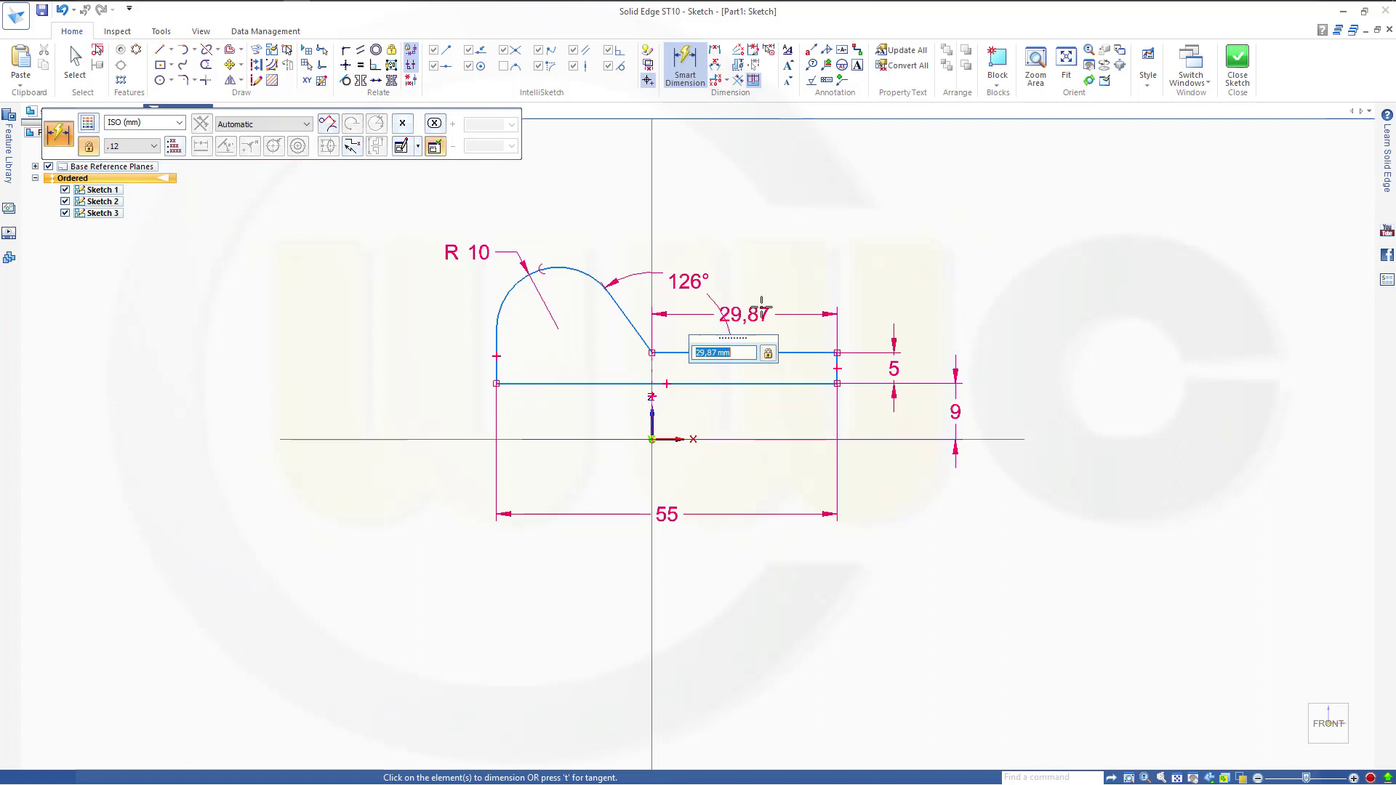
pyautogui.write('0')
pyautogui.press('Return')
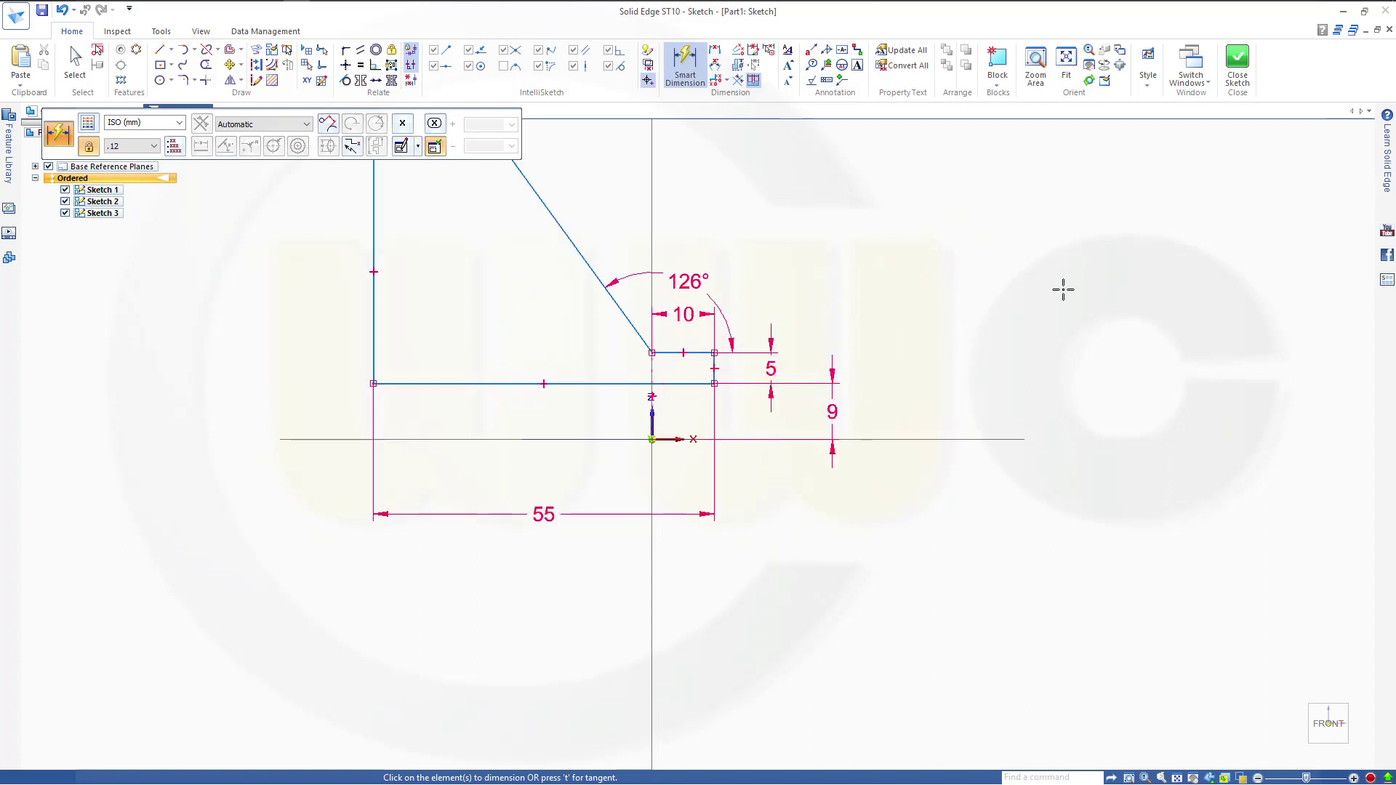
# - Close Sketch 3 and cancel the pending sketch command
pyautogui.click(1240, 69)
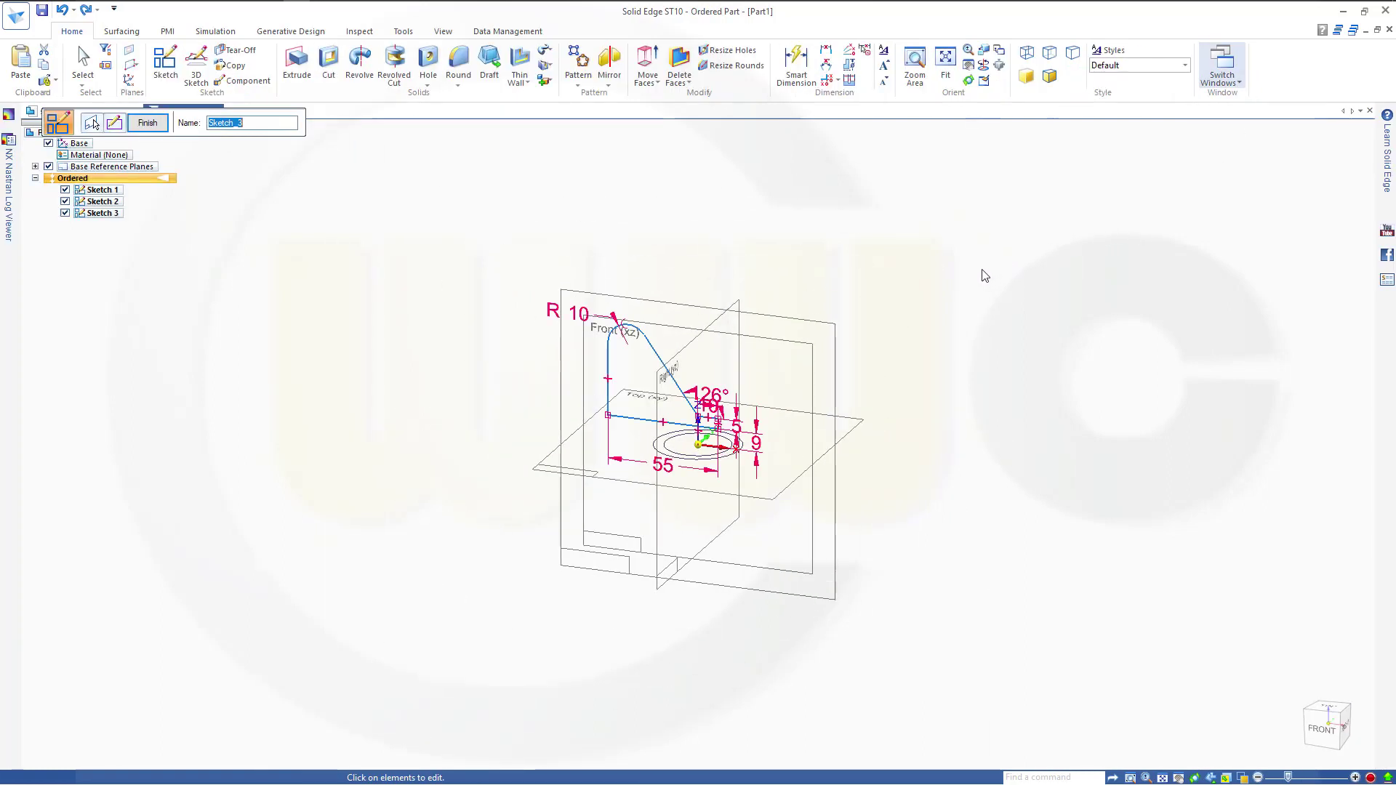
pyautogui.click(144, 124)
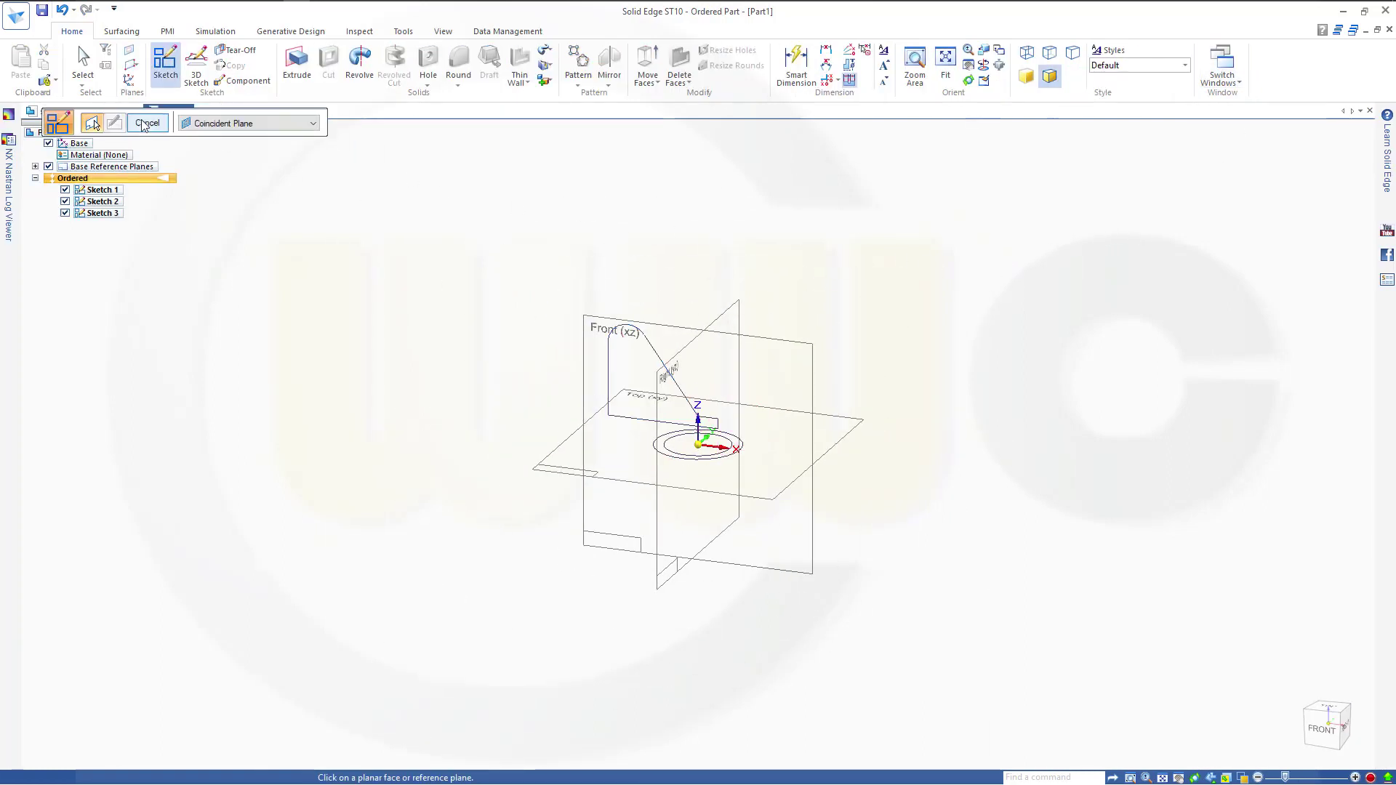
pyautogui.click(145, 124)
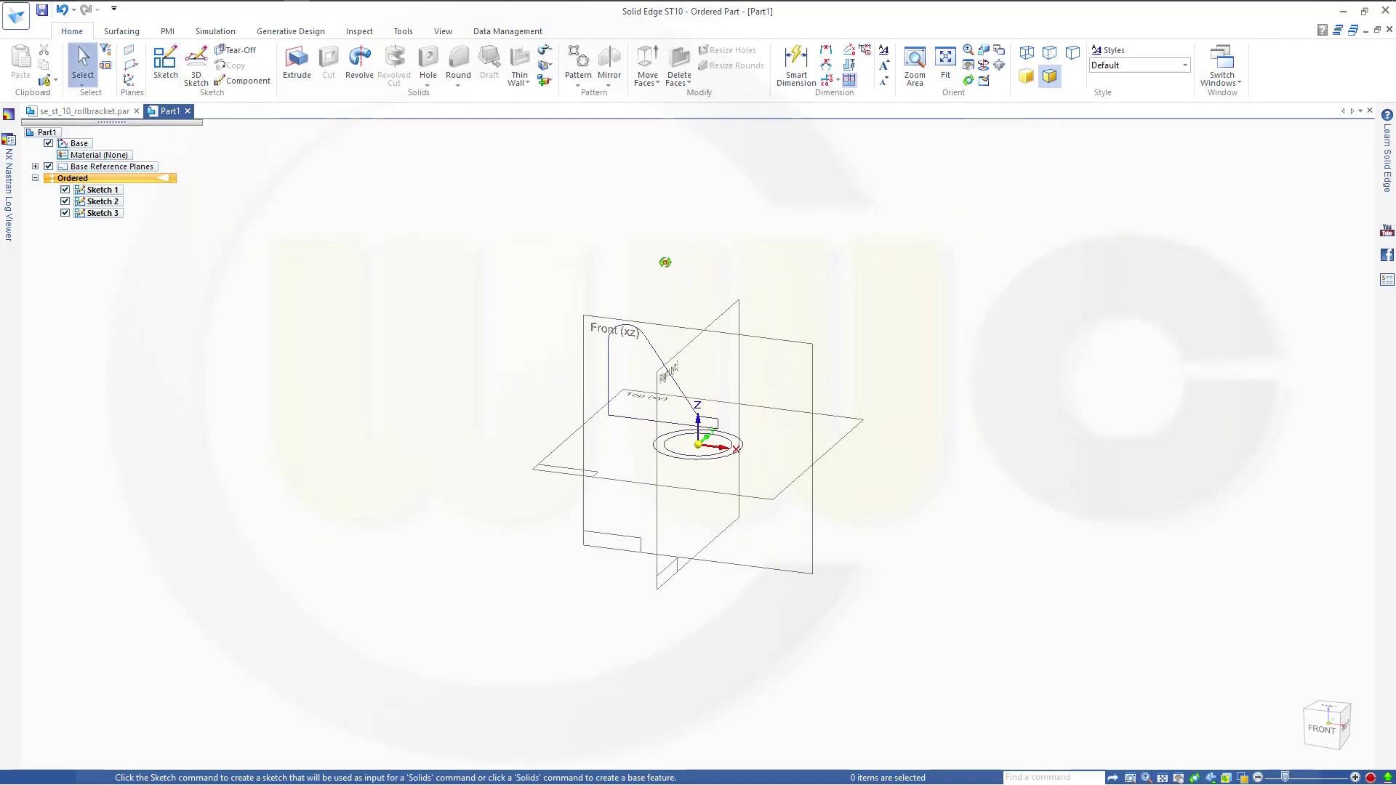
pyautogui.moveTo(664, 261); pyautogui.dragTo(654, 262, button='middle')
# - Extrude the 42 mm circle one-sided to a height of 100 mm
pyautogui.click(298, 63)
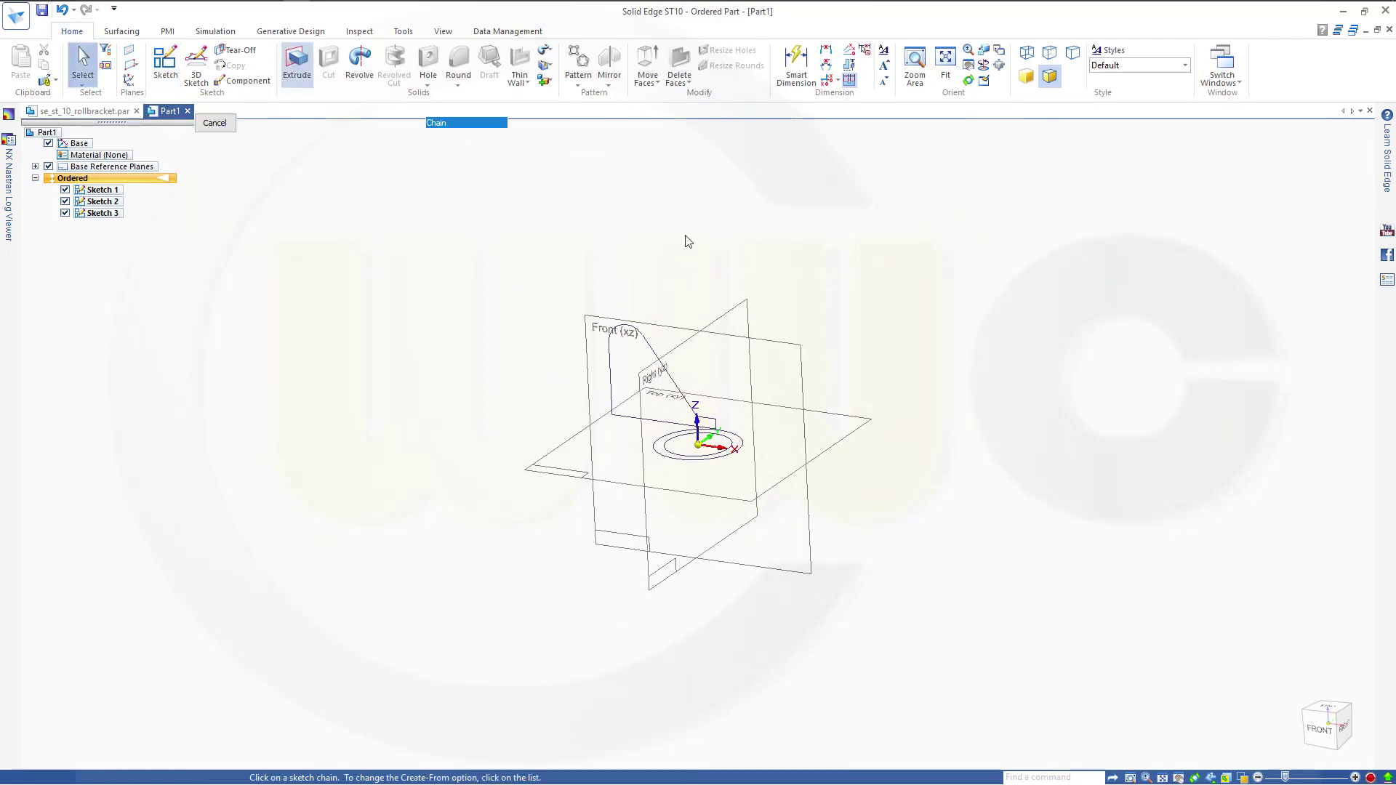
pyautogui.click(746, 447)
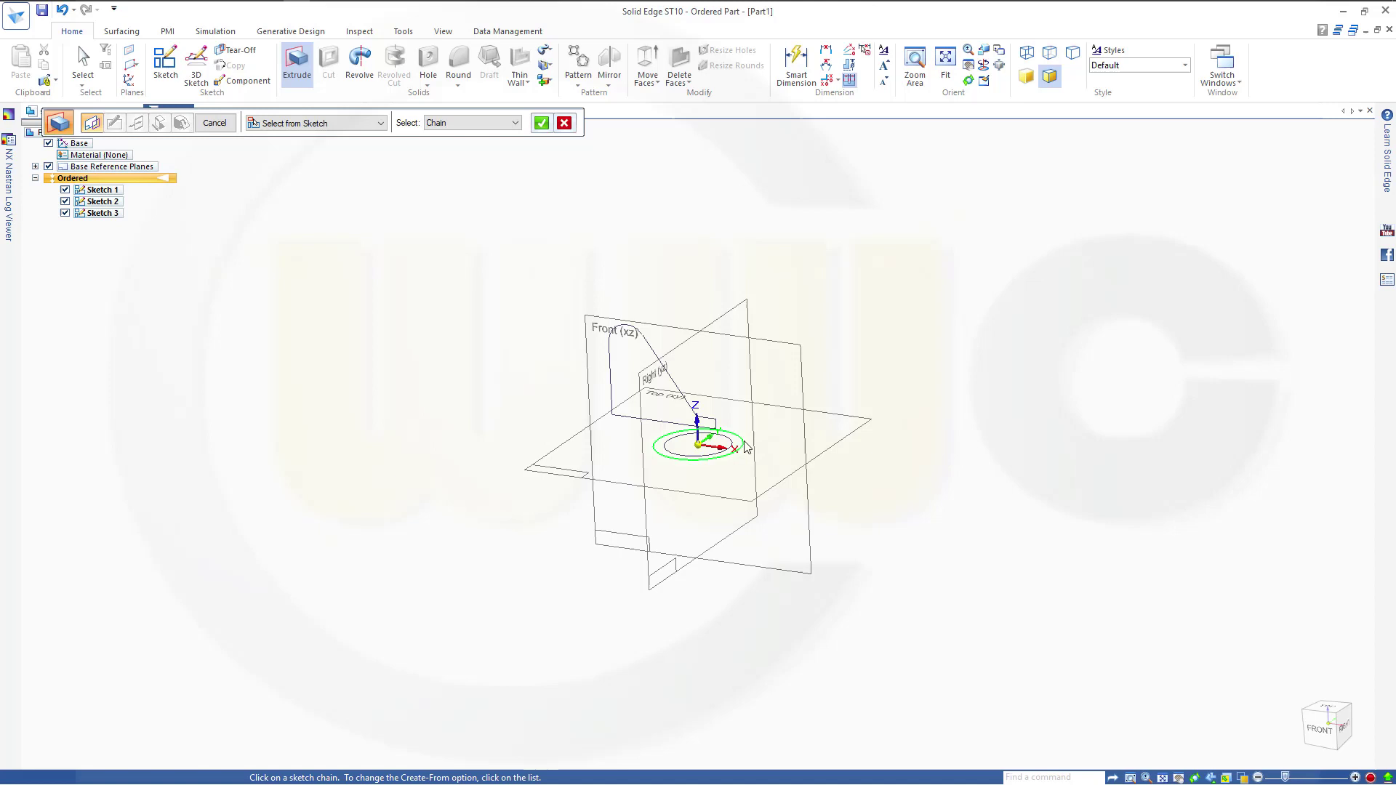
pyautogui.rightClick(660, 234)
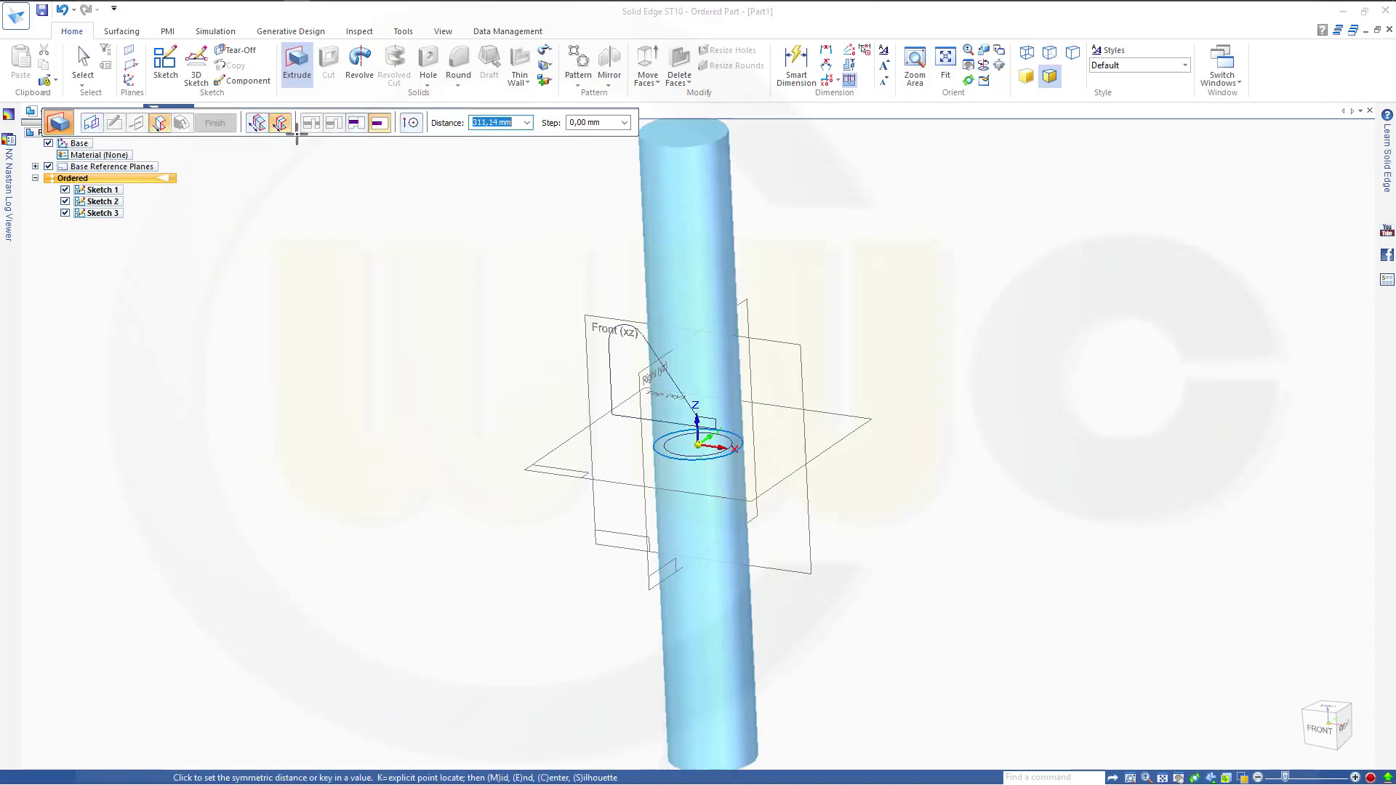
pyautogui.click(258, 123)
pyautogui.write('100')
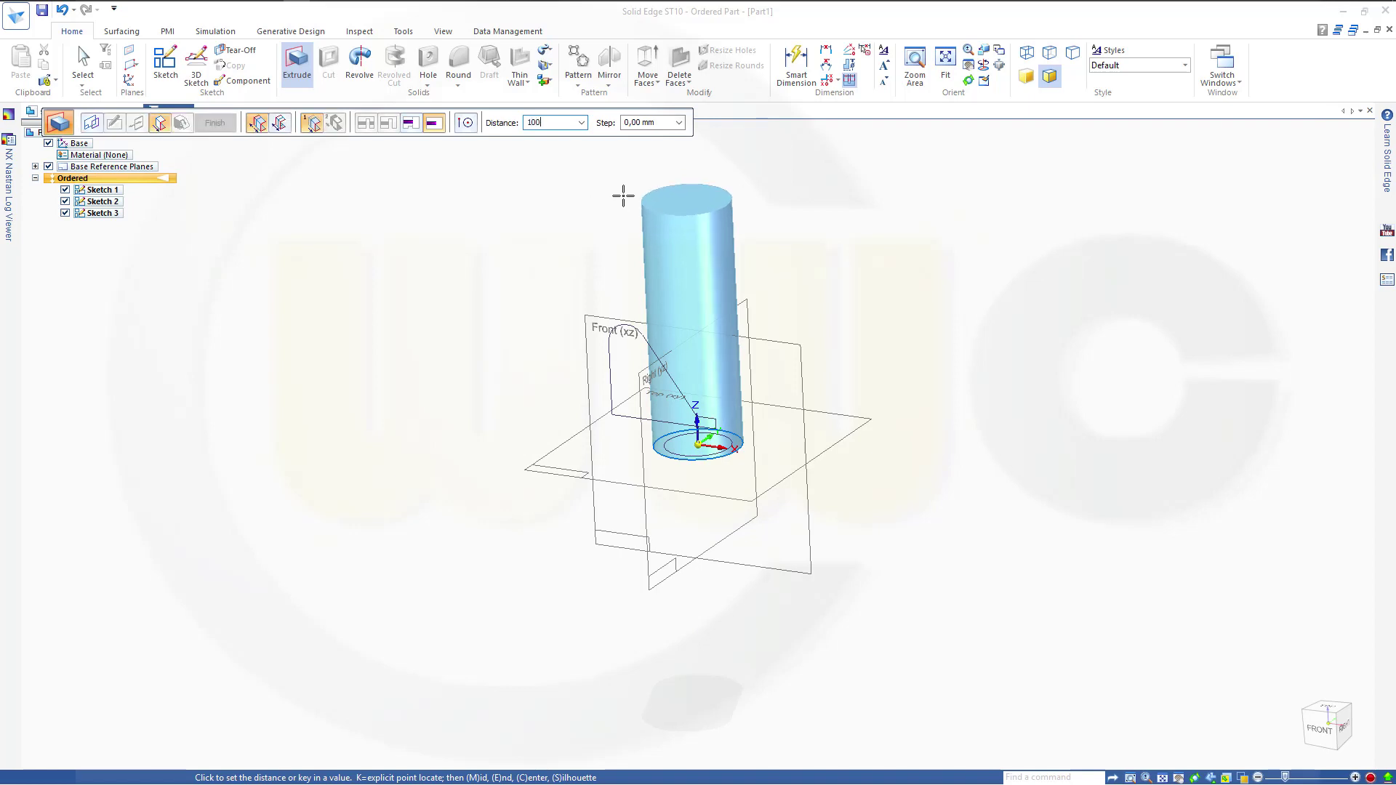
pyautogui.press('Return')
pyautogui.press('Return')
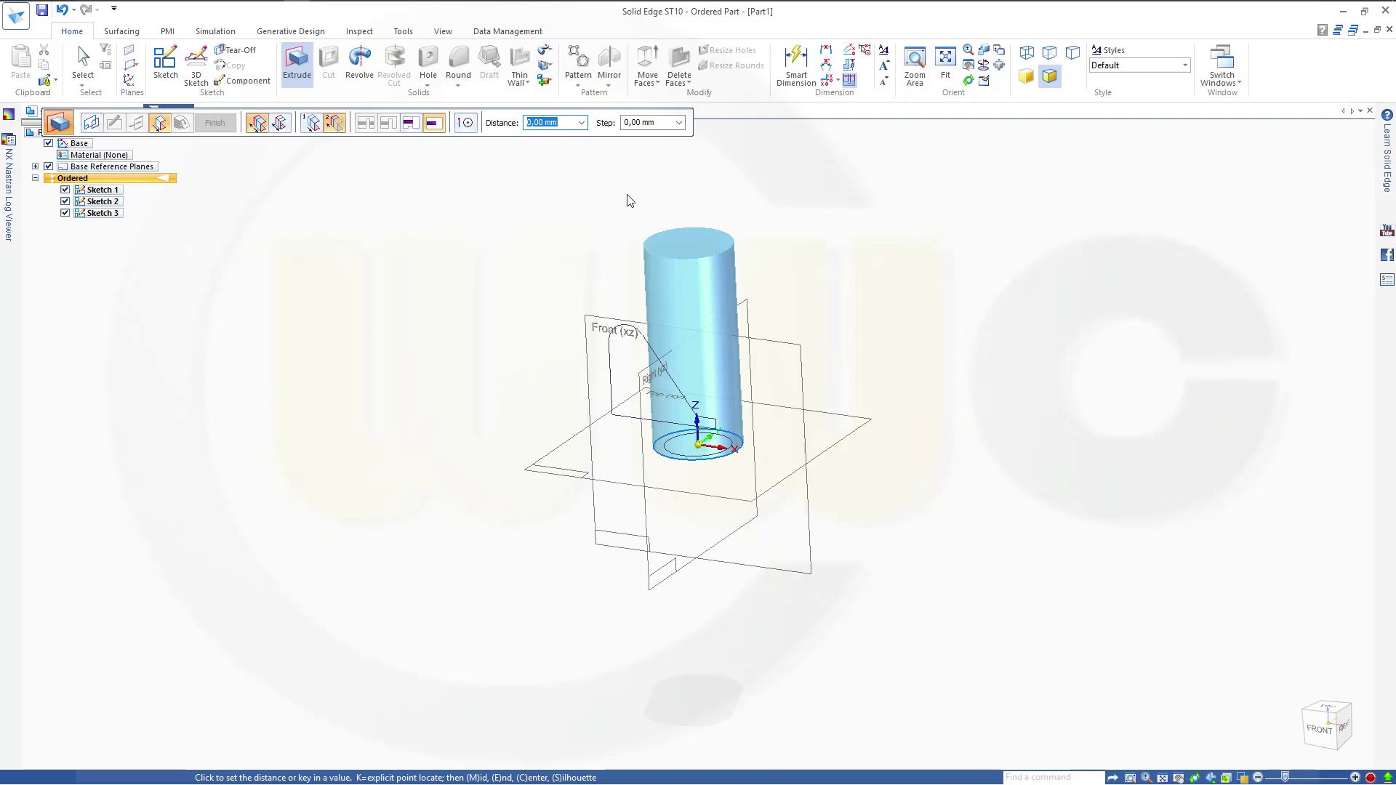
# - Redo the 100 mm cylinder extrusion and finish it as Protrusion 1
pyautogui.press('Escape')
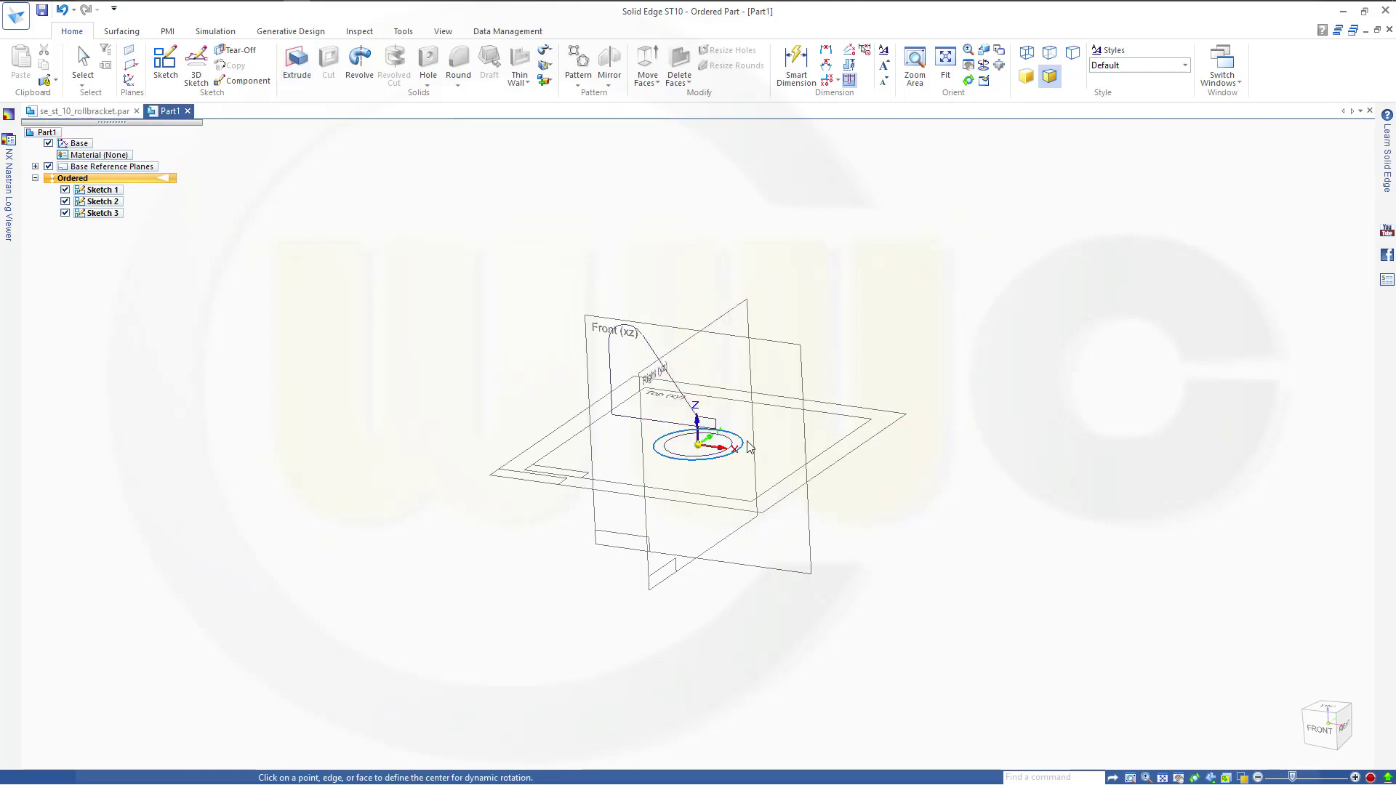
pyautogui.press('Return')
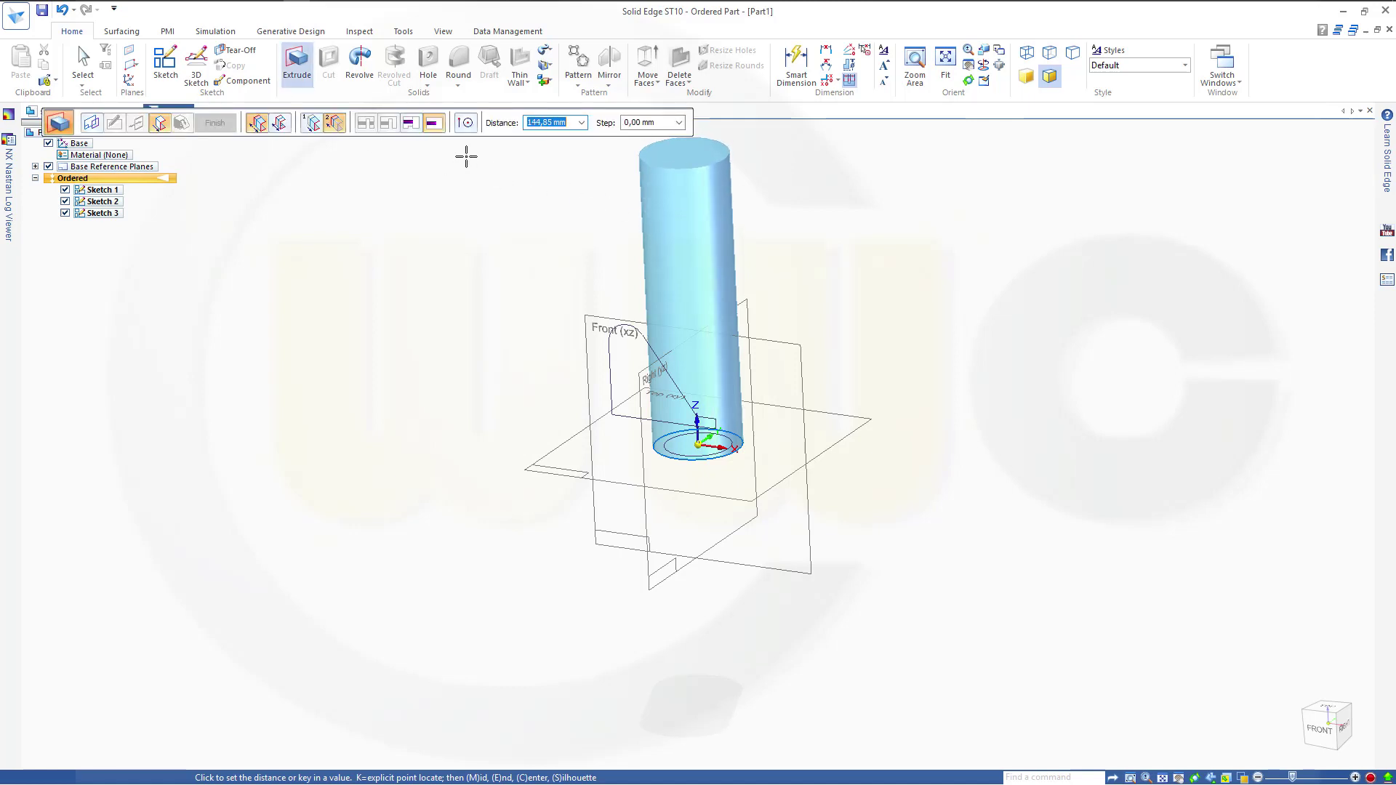
pyautogui.write('0')
pyautogui.press('Tab')
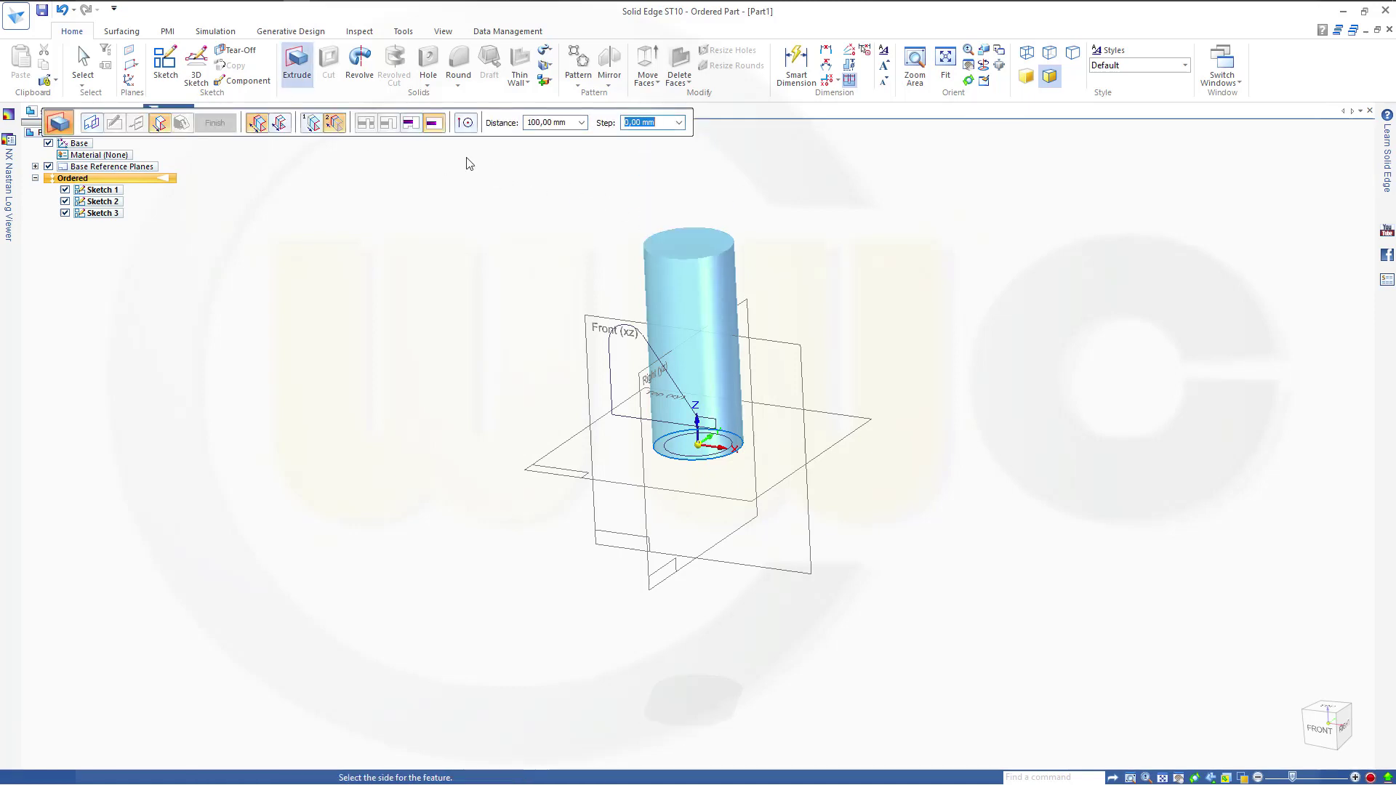
pyautogui.press('Return')
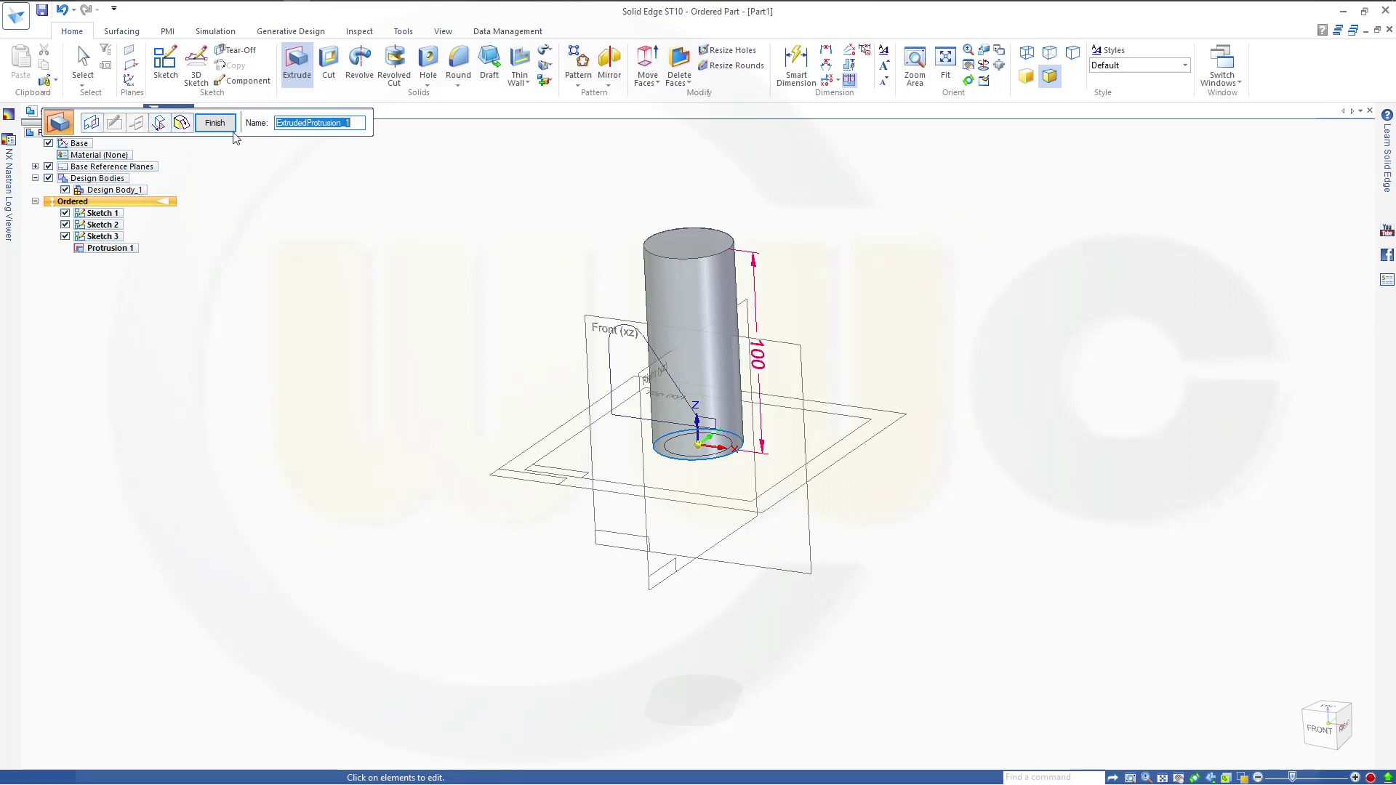
pyautogui.click(224, 125)
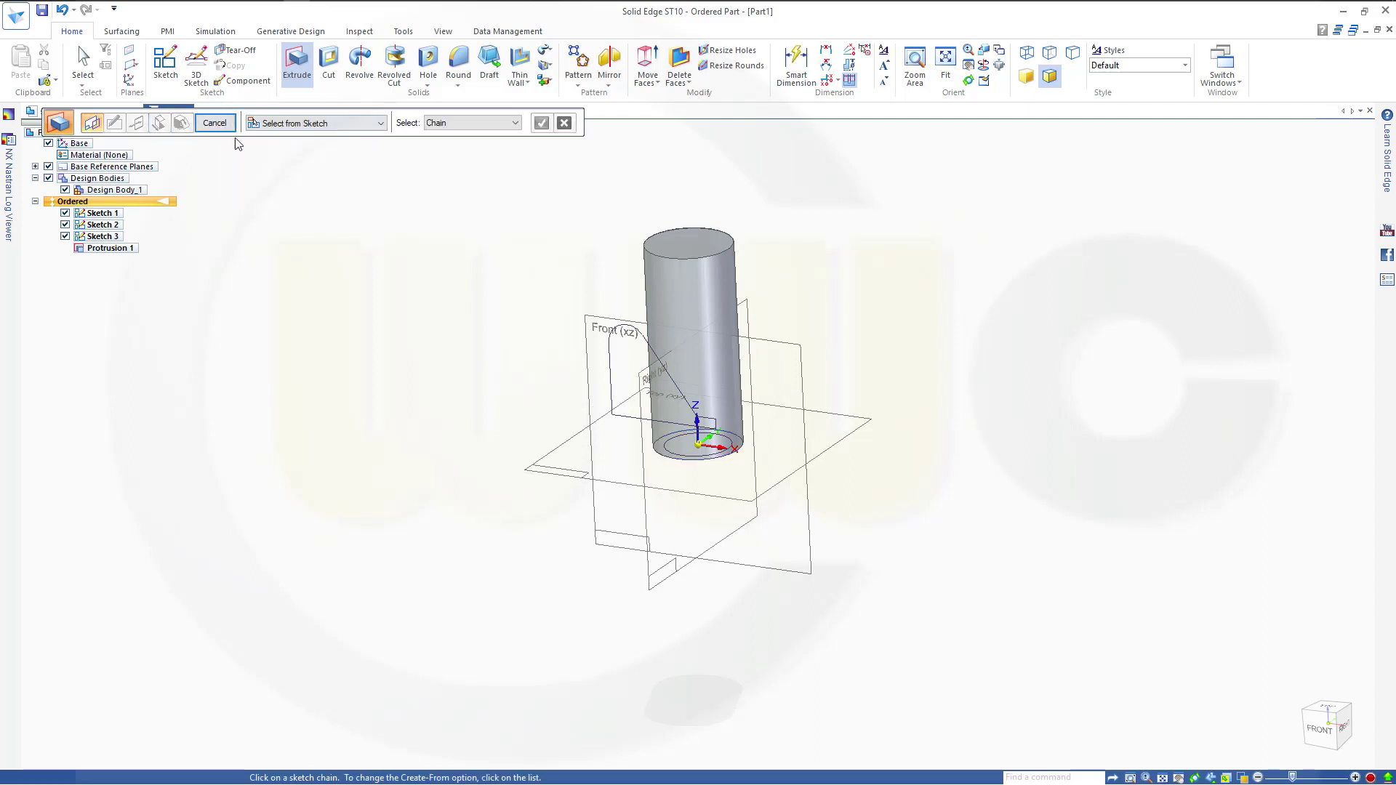
pyautogui.click(215, 123)
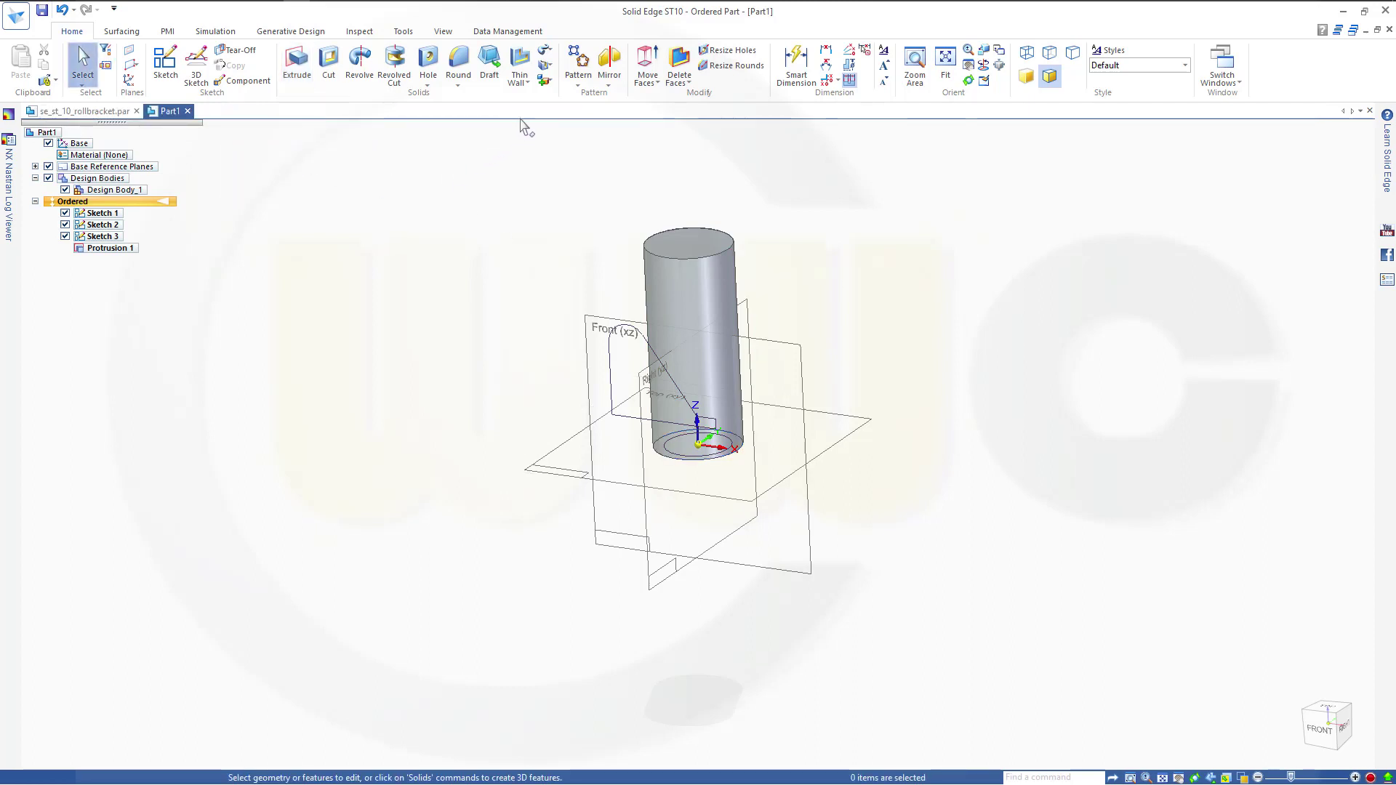
# - Add a second design body with Add Body
pyautogui.click(545, 86)
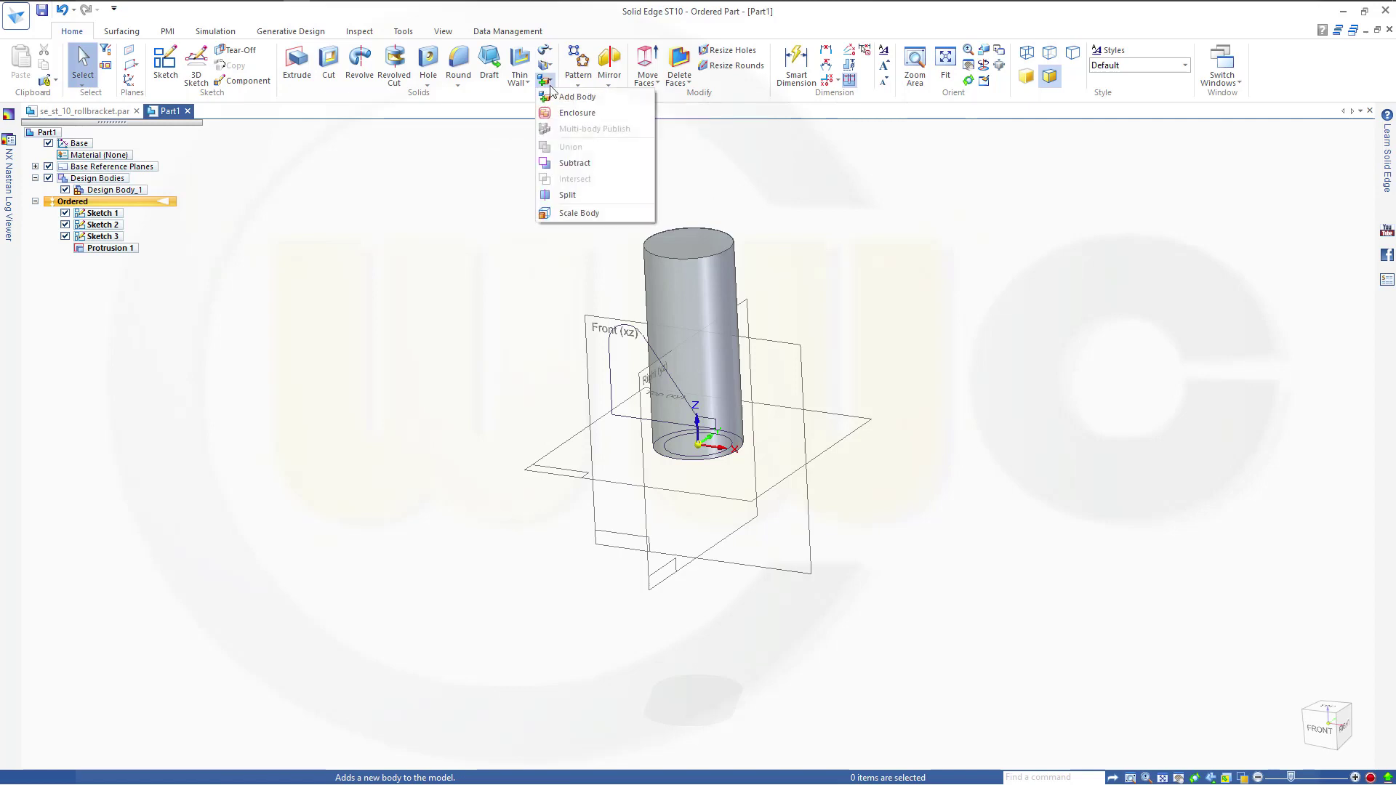
pyautogui.click(576, 98)
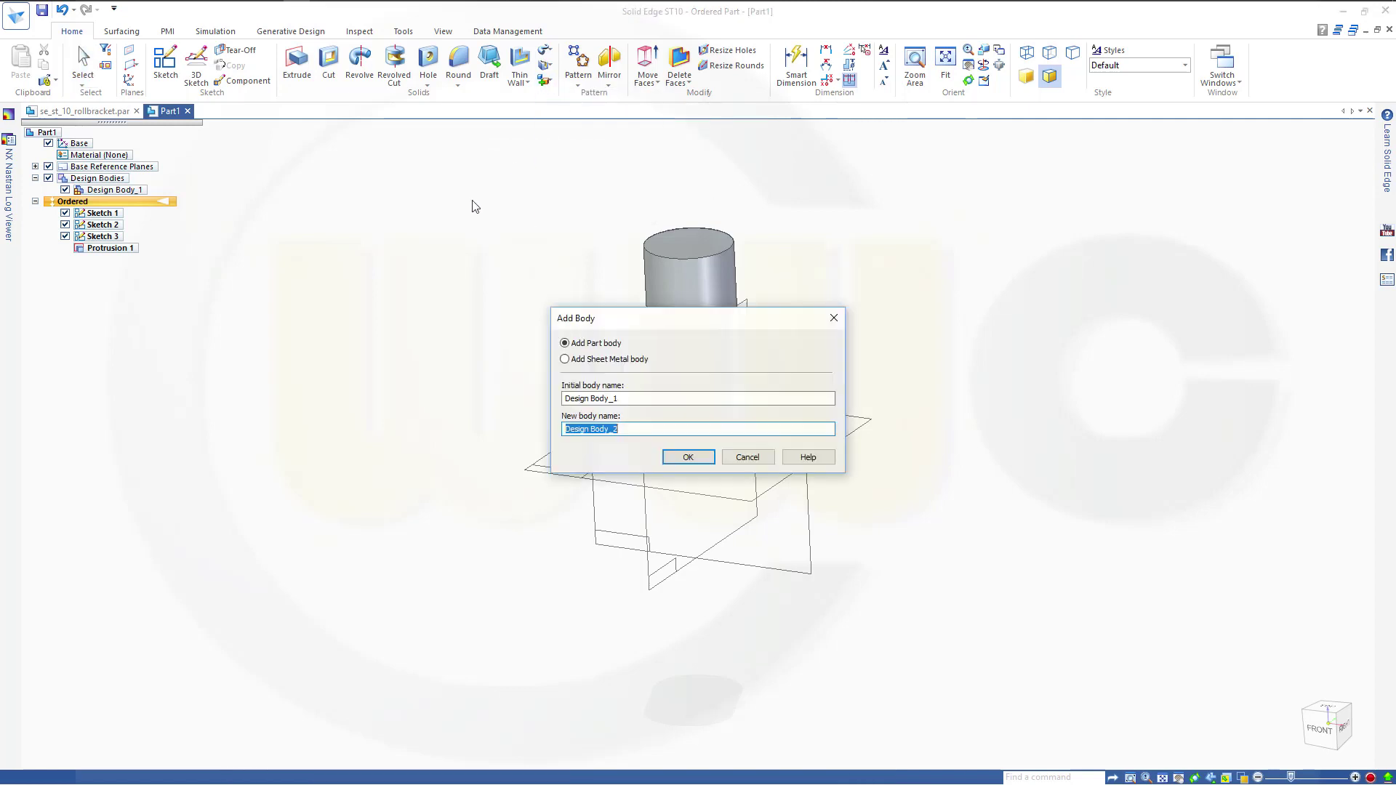
pyautogui.click(687, 459)
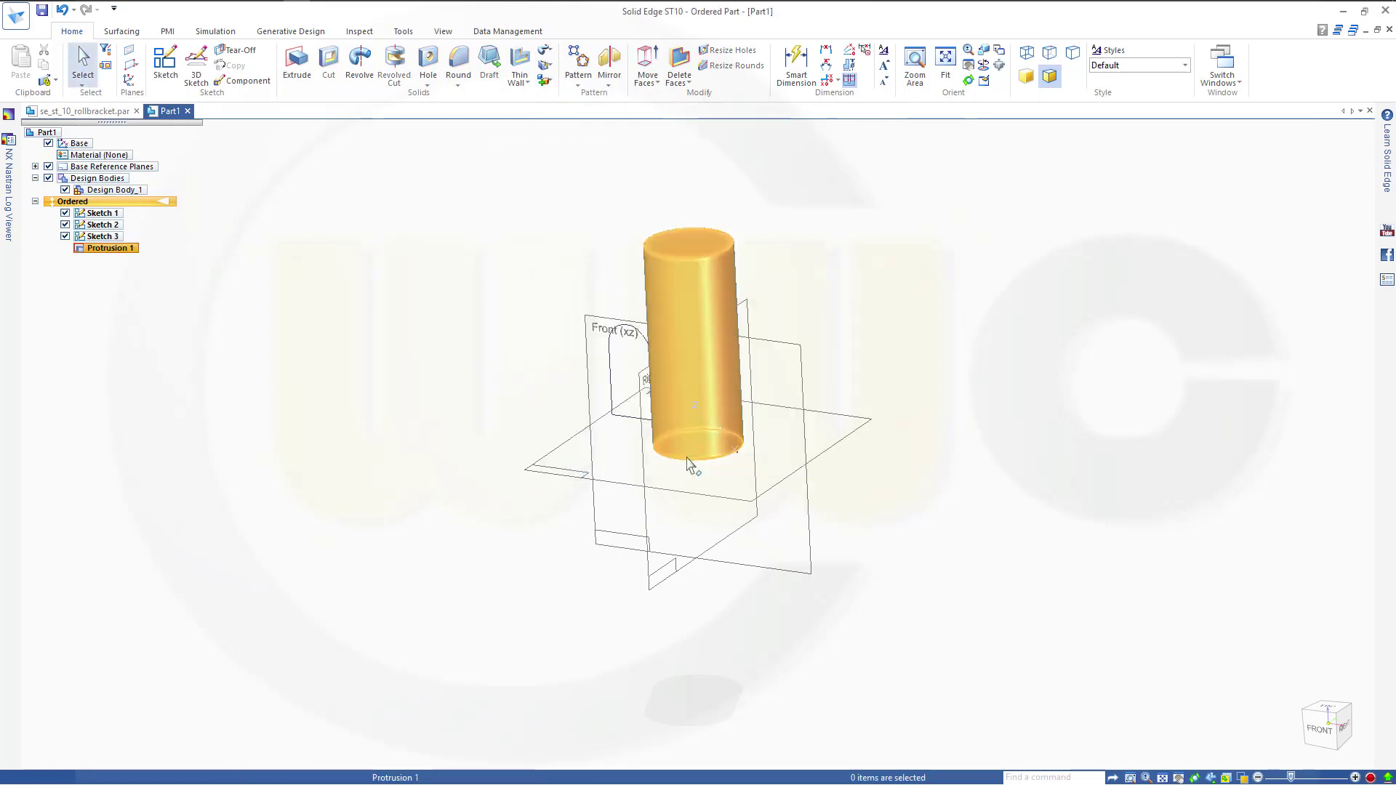
# - Extrude the bracket profile symmetrically 50 mm into the new body
pyautogui.click(305, 90)
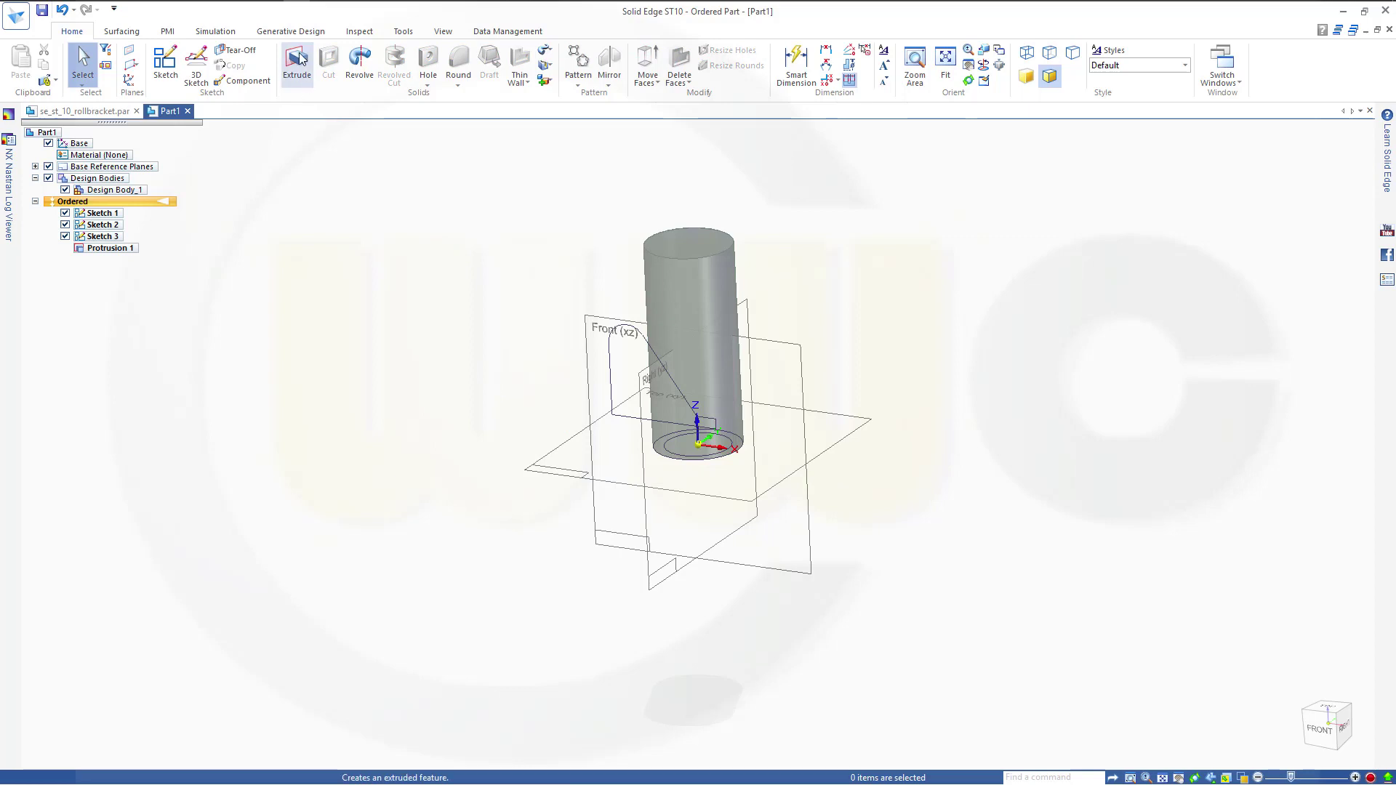
pyautogui.click(617, 365)
pyautogui.rightClick(454, 175)
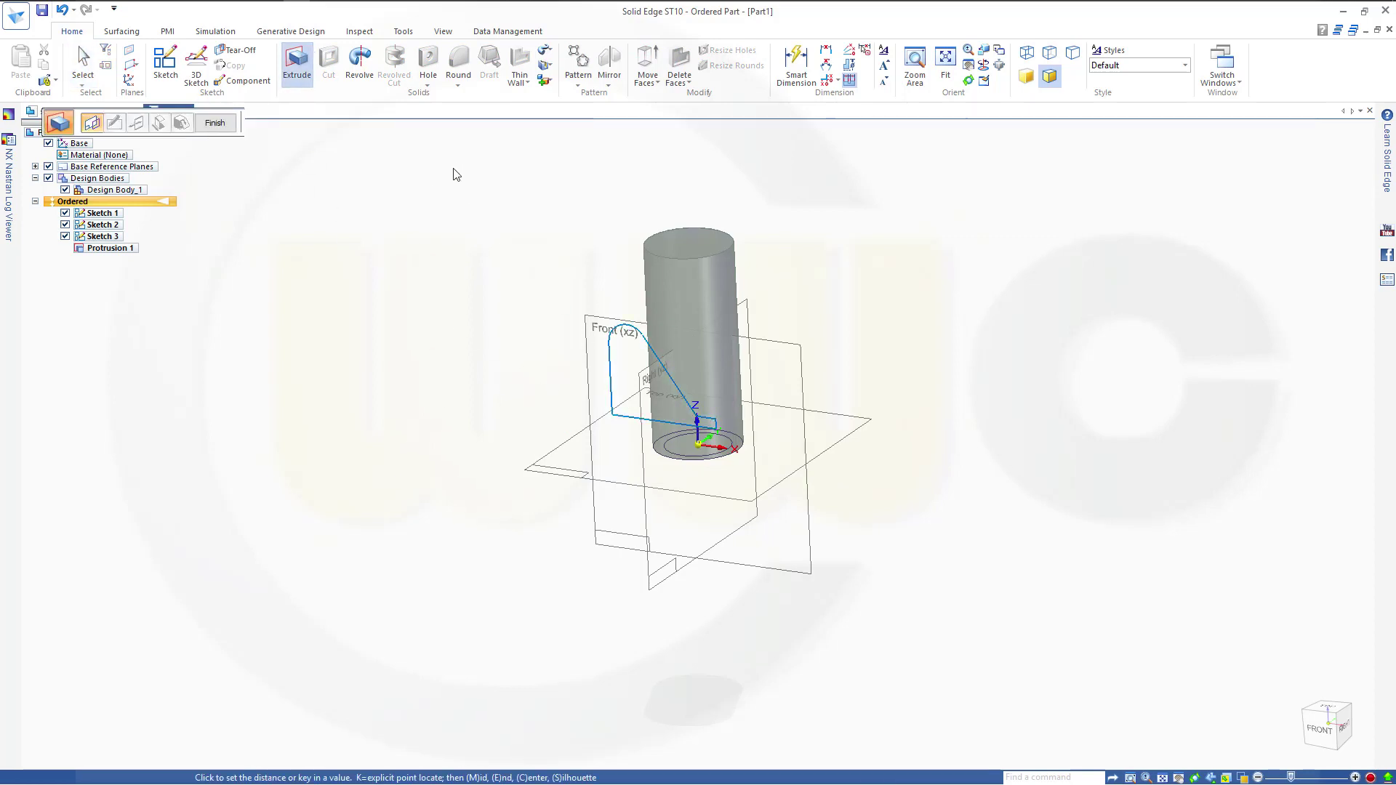
pyautogui.click(312, 124)
pyautogui.write('50')
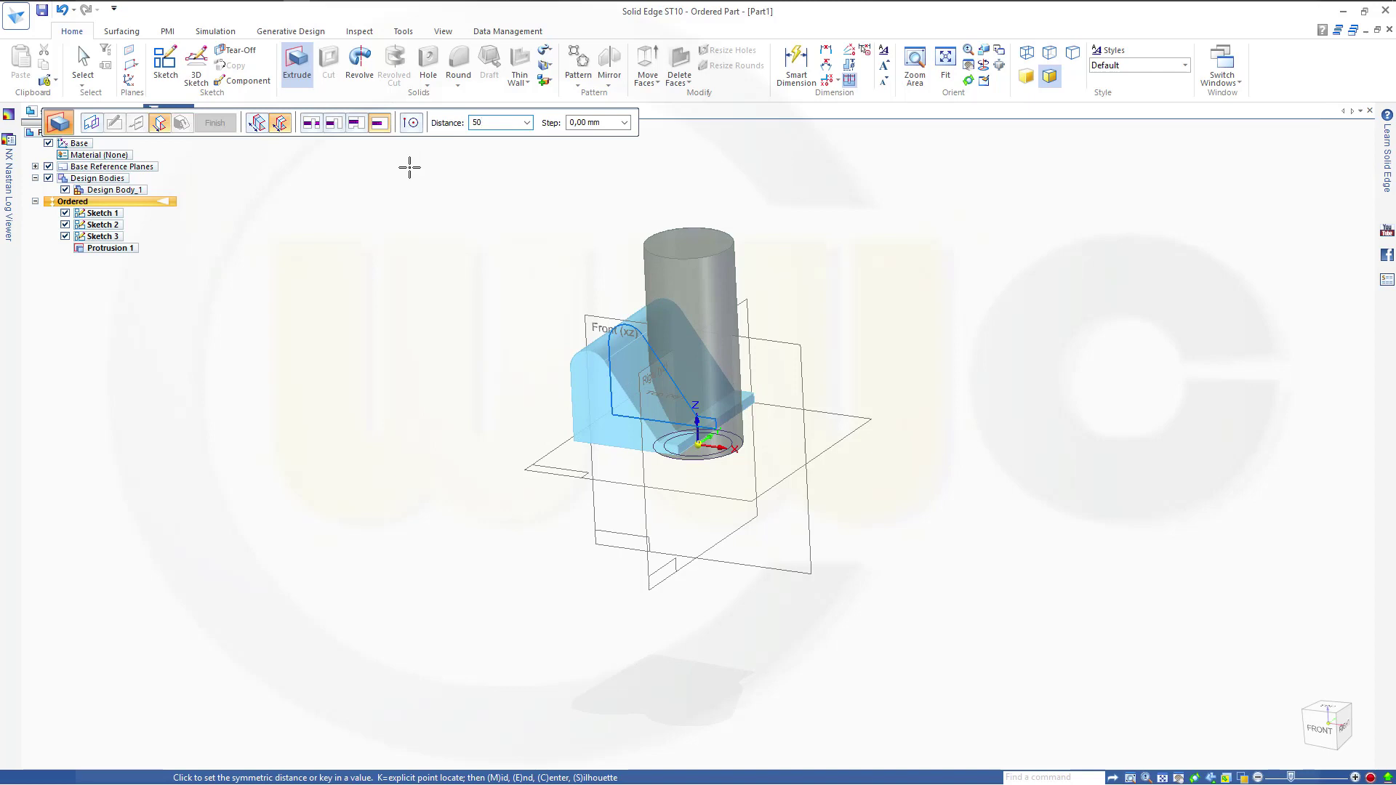
pyautogui.press('Return')
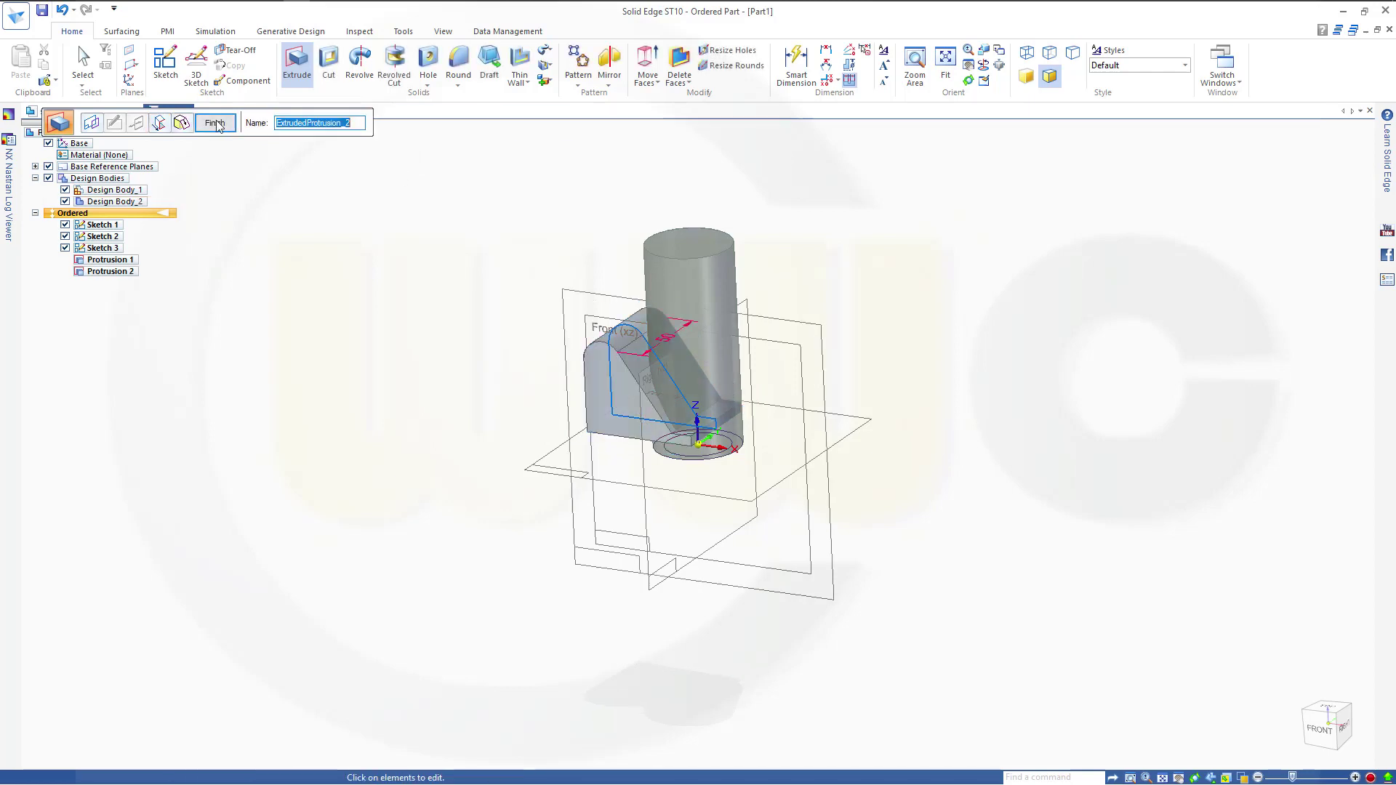
pyautogui.click(216, 125)
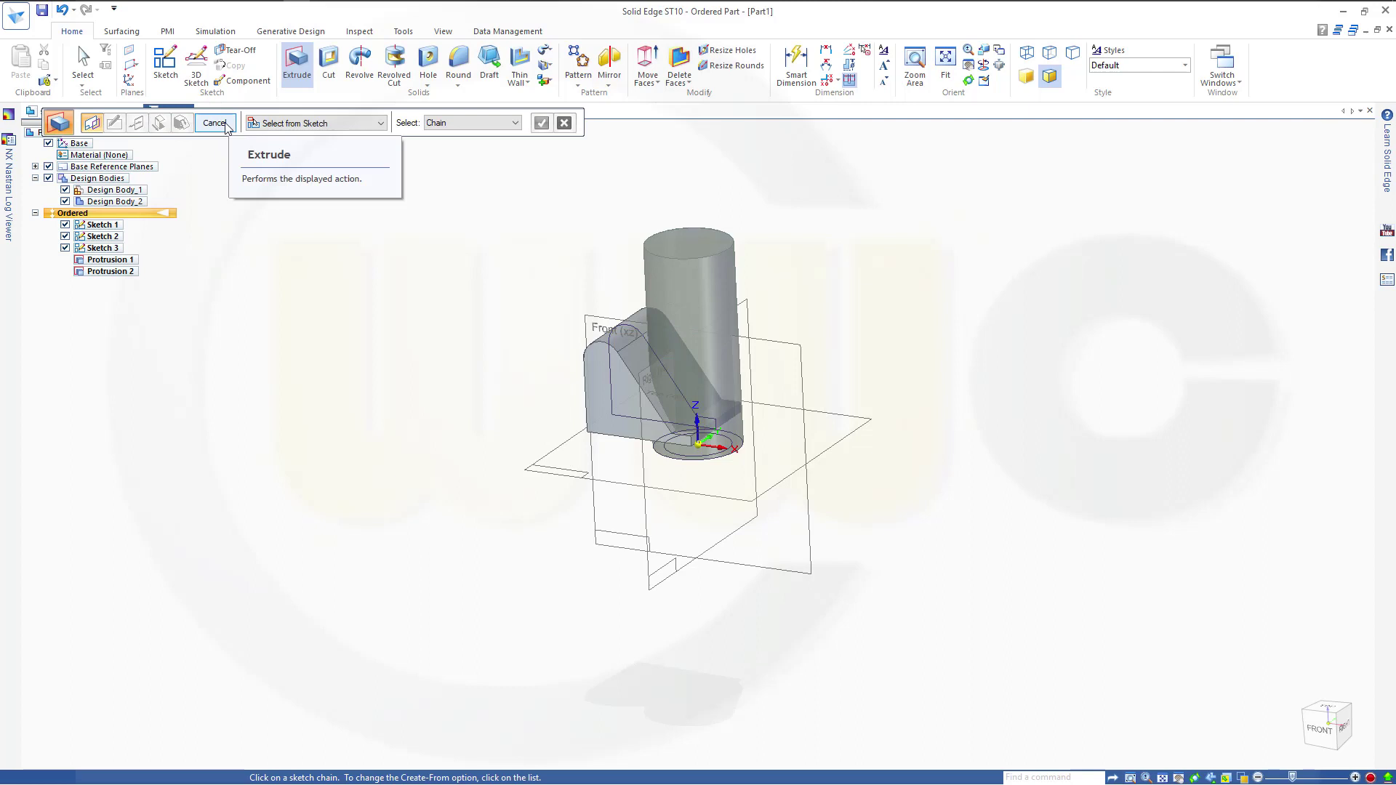
pyautogui.click(223, 126)
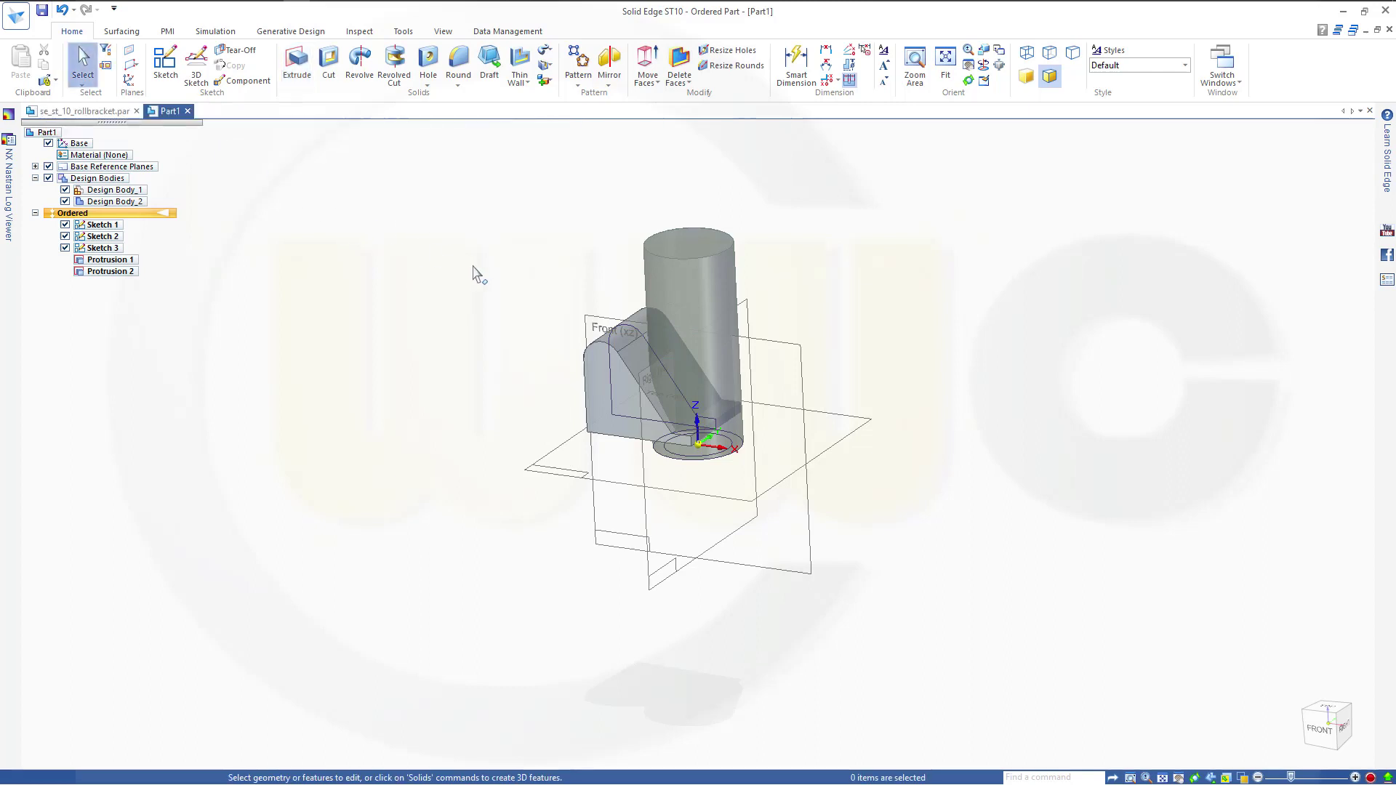
pyautogui.moveTo(477, 273)
pyautogui.mouseDown(button='middle')
pyautogui.moveTo(435, 281)
pyautogui.moveTo(469, 266)
pyautogui.mouseUp(button='middle')
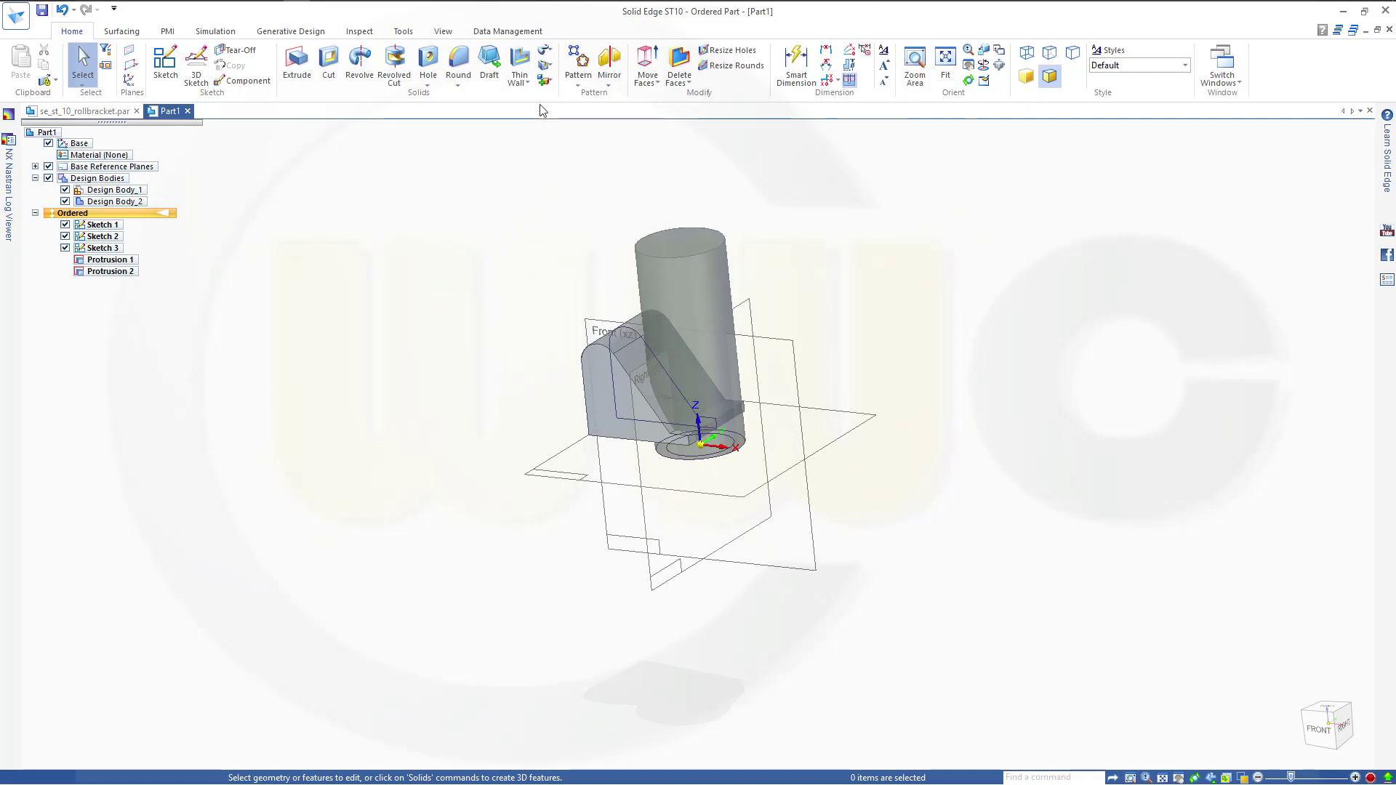
# - Intersect the bracket block as target with the cylinder as tool
pyautogui.click(545, 81)
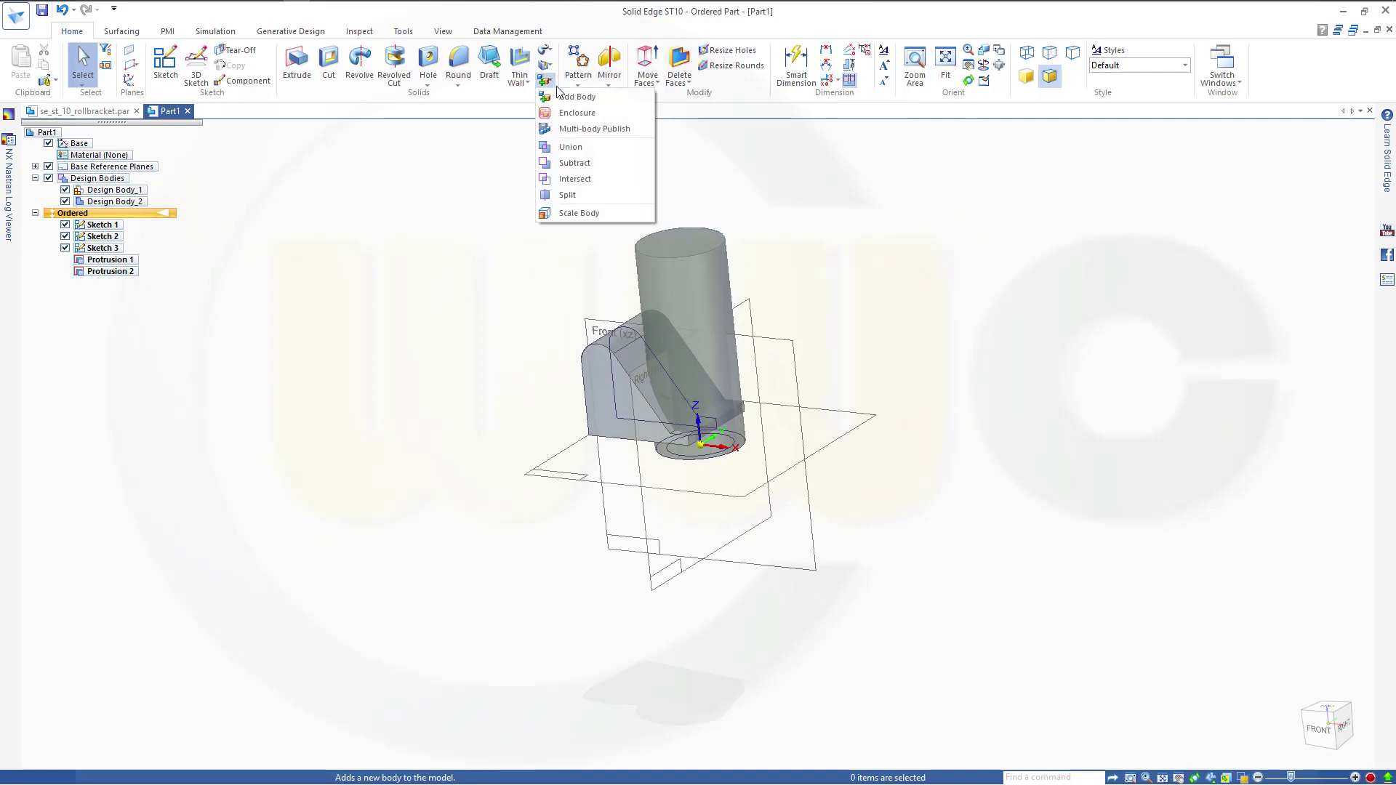
pyautogui.click(584, 182)
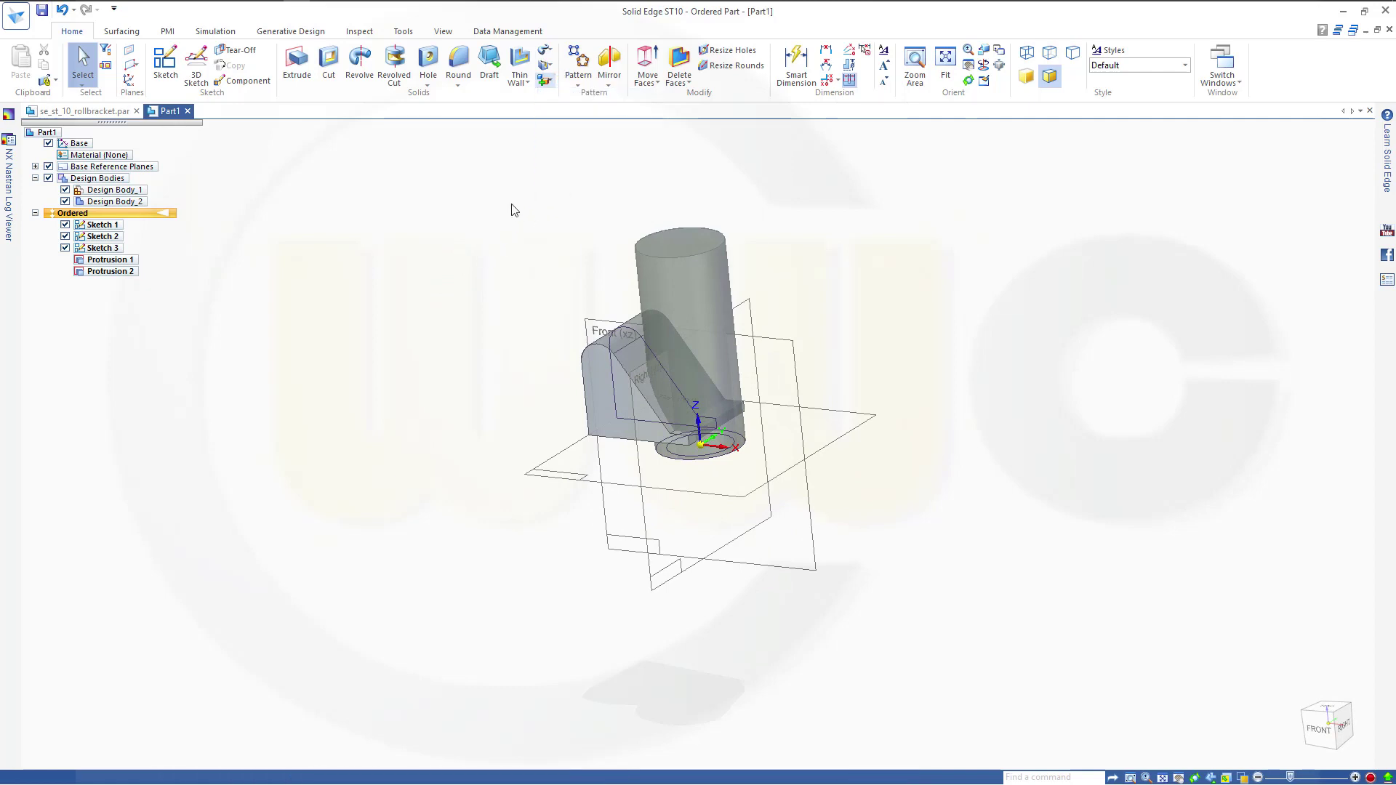
pyautogui.click(590, 379)
pyautogui.click(695, 287)
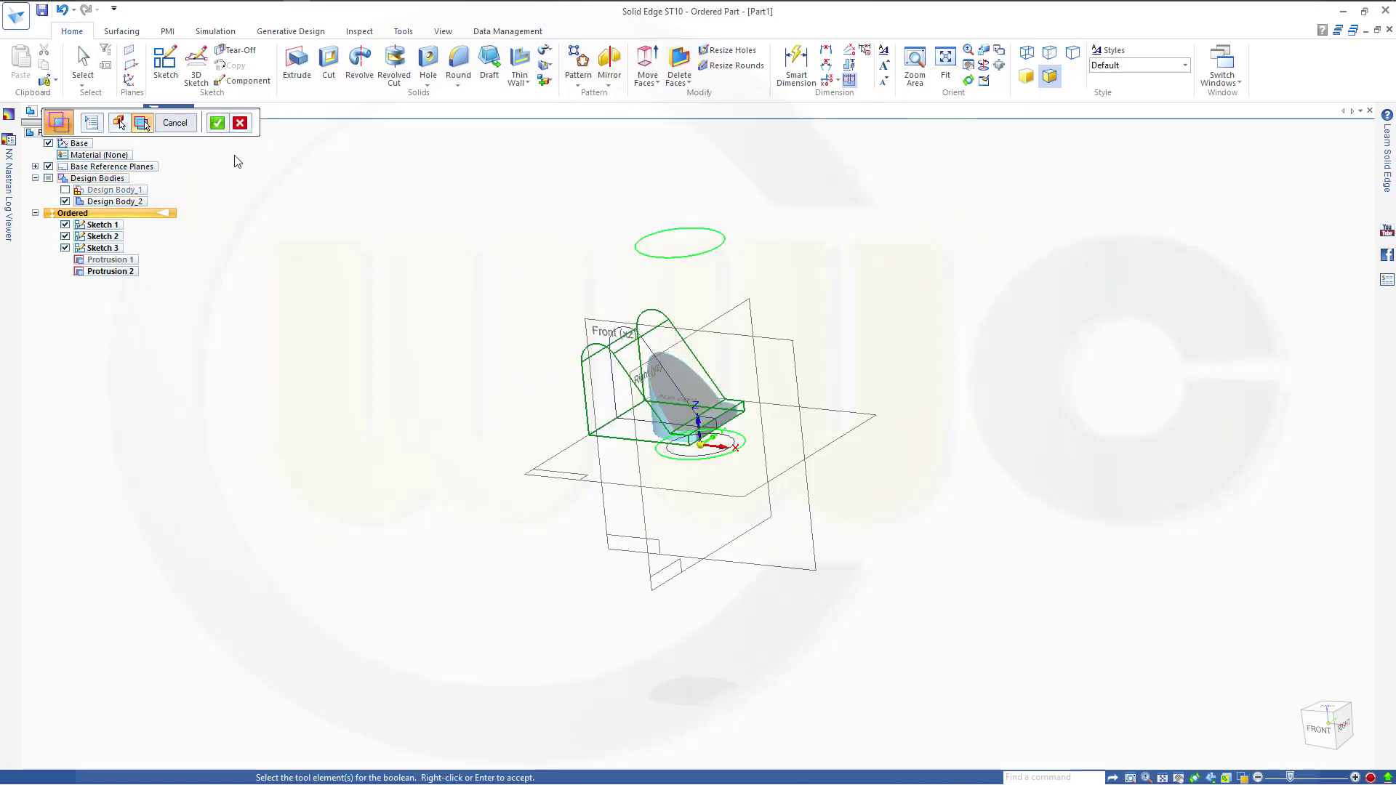
pyautogui.click(217, 122)
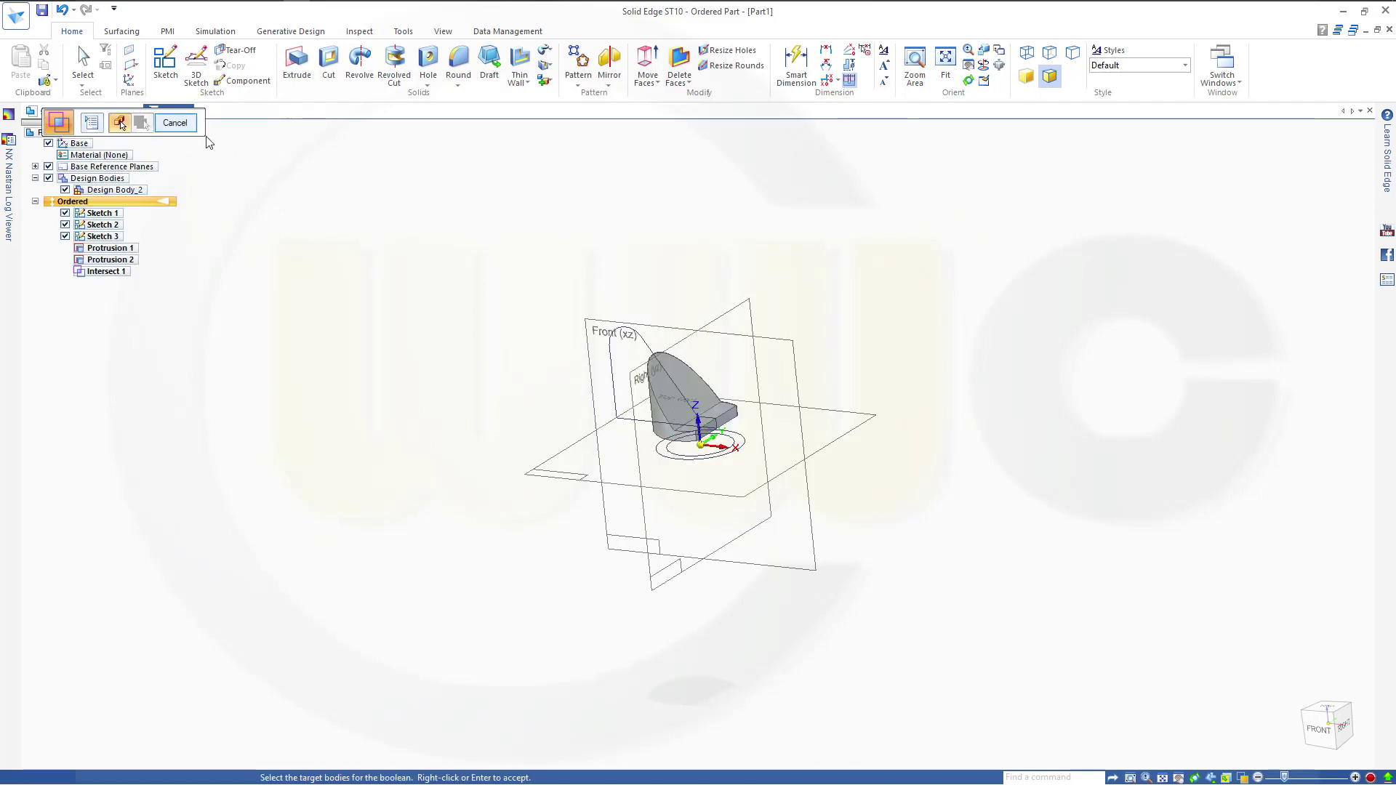
pyautogui.click(174, 123)
pyautogui.scroll(-1, 760, 407)
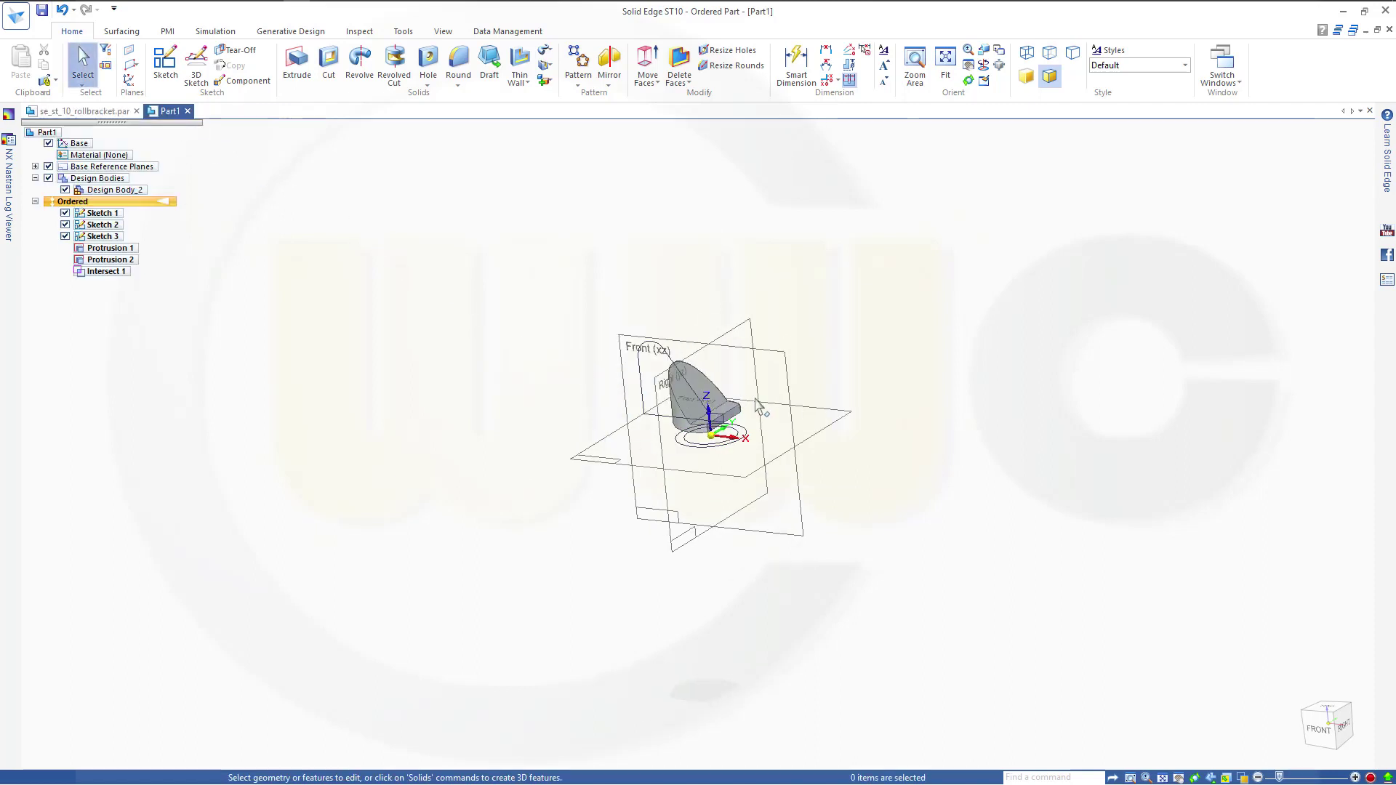
pyautogui.scroll(2, 759, 408)
pyautogui.scroll(-1, 430, 262)
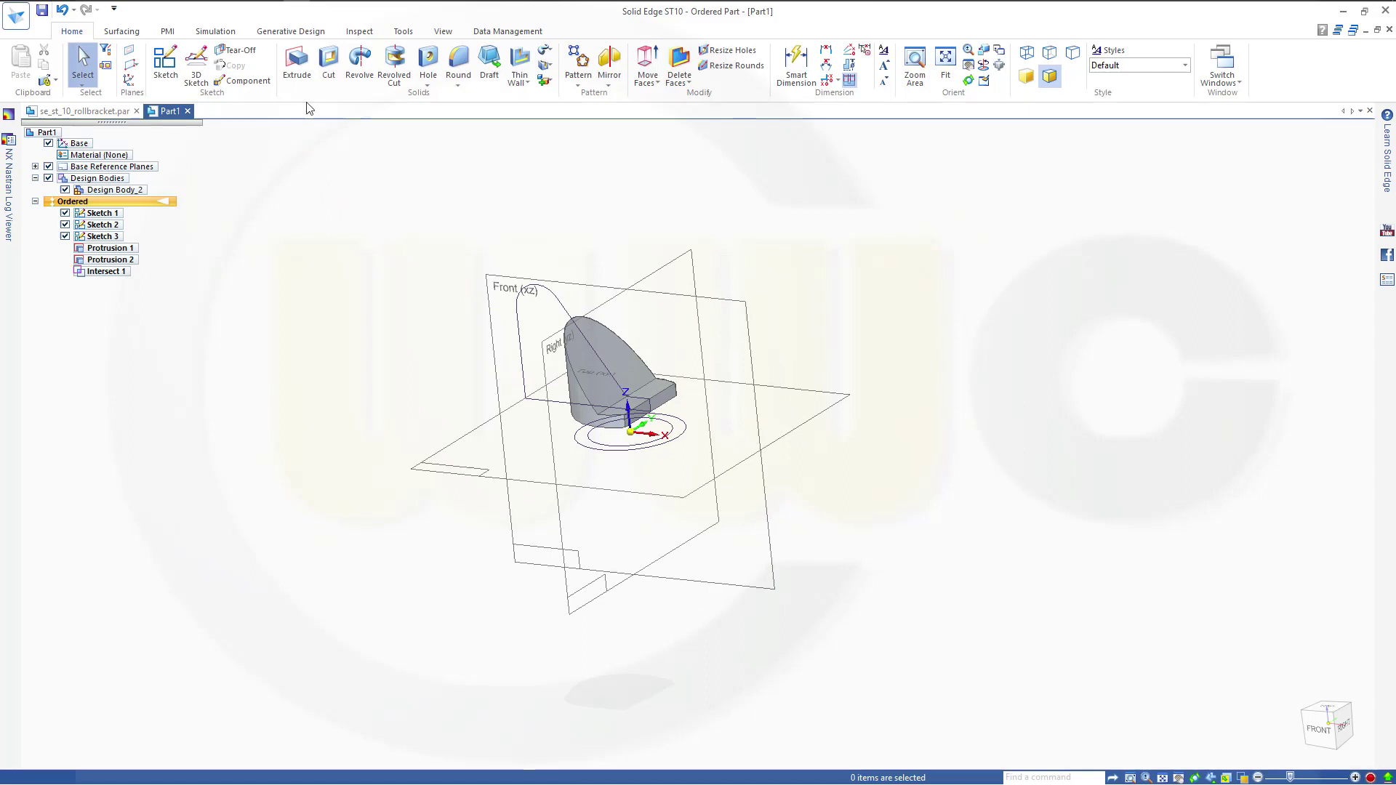
# - Begin a one-sided 14 mm extrusion of the base circle, then cancel it
pyautogui.click(296, 63)
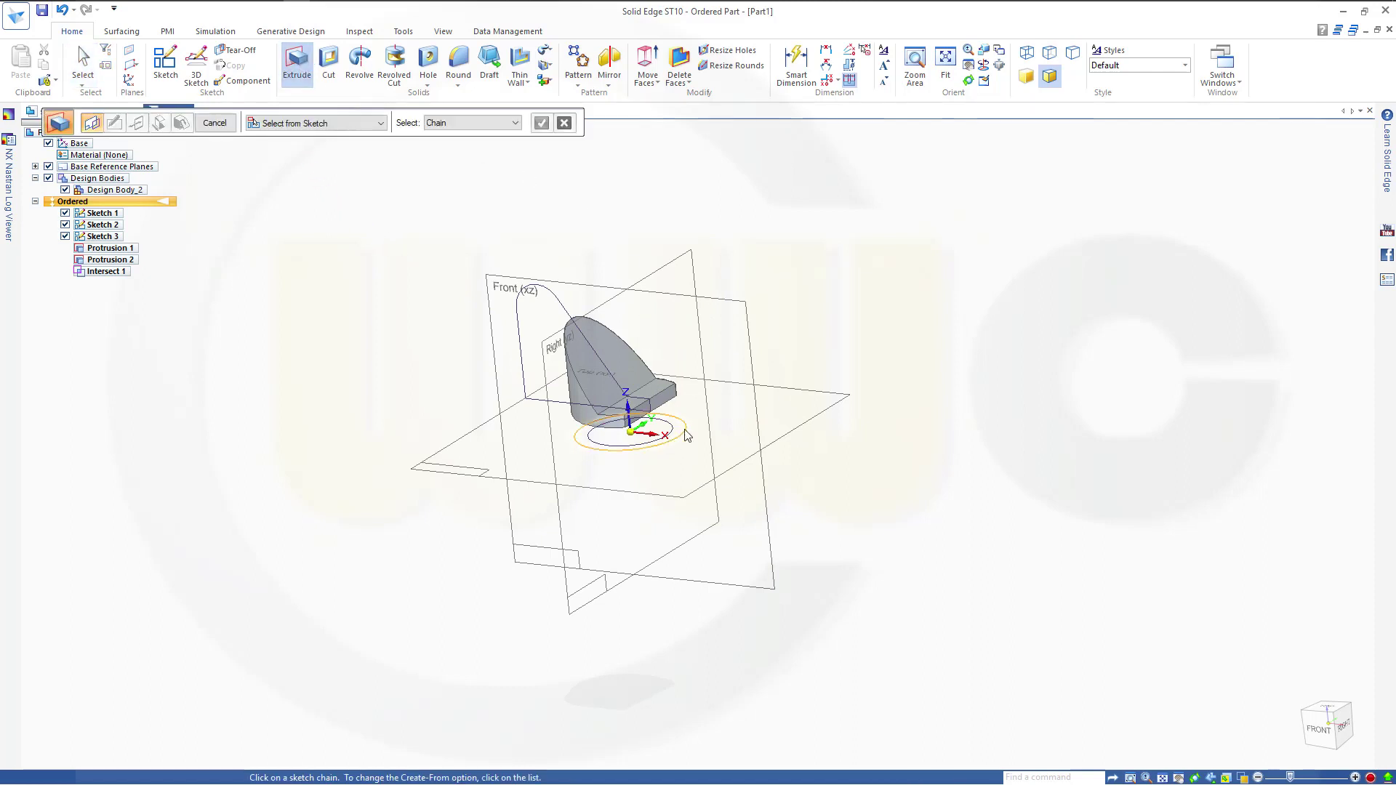
pyautogui.click(686, 436)
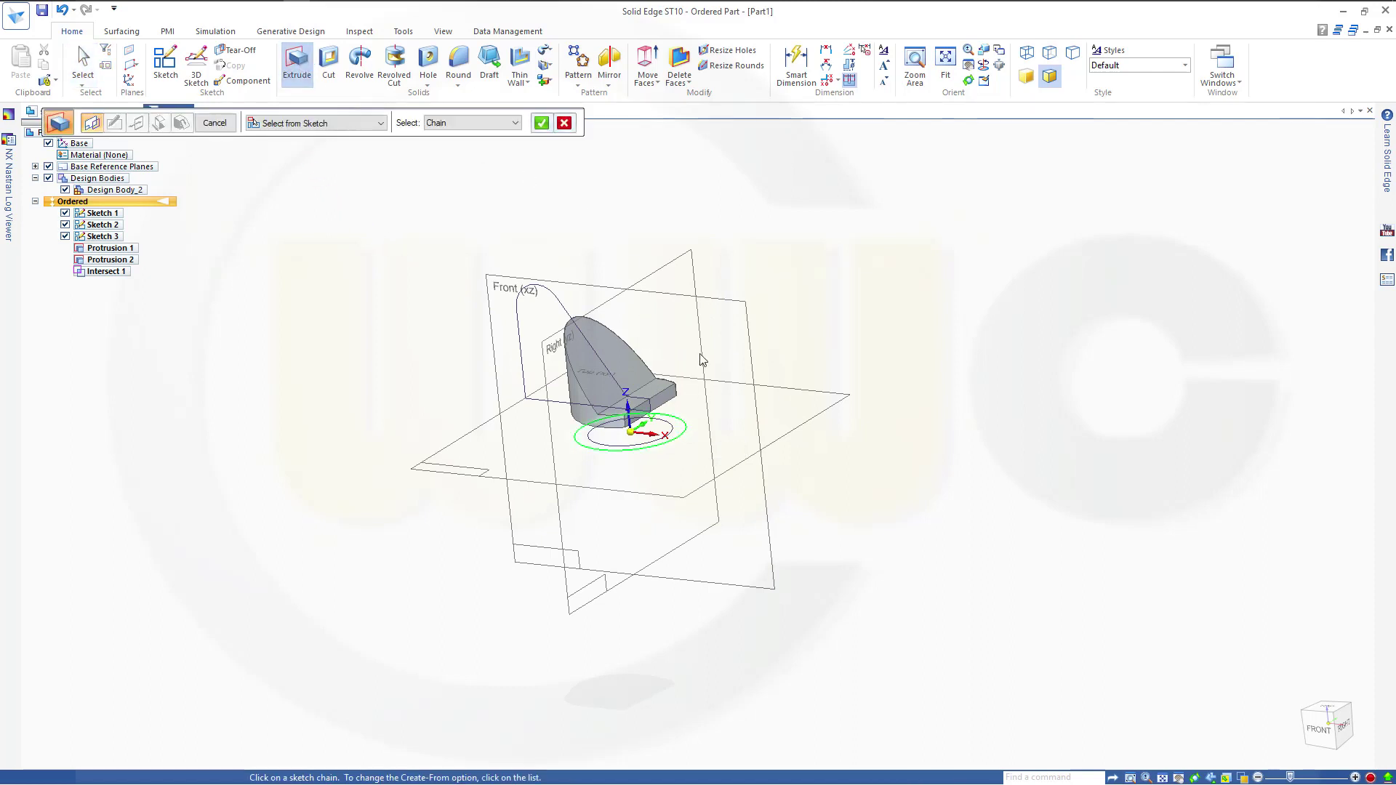
pyautogui.rightClick(578, 212)
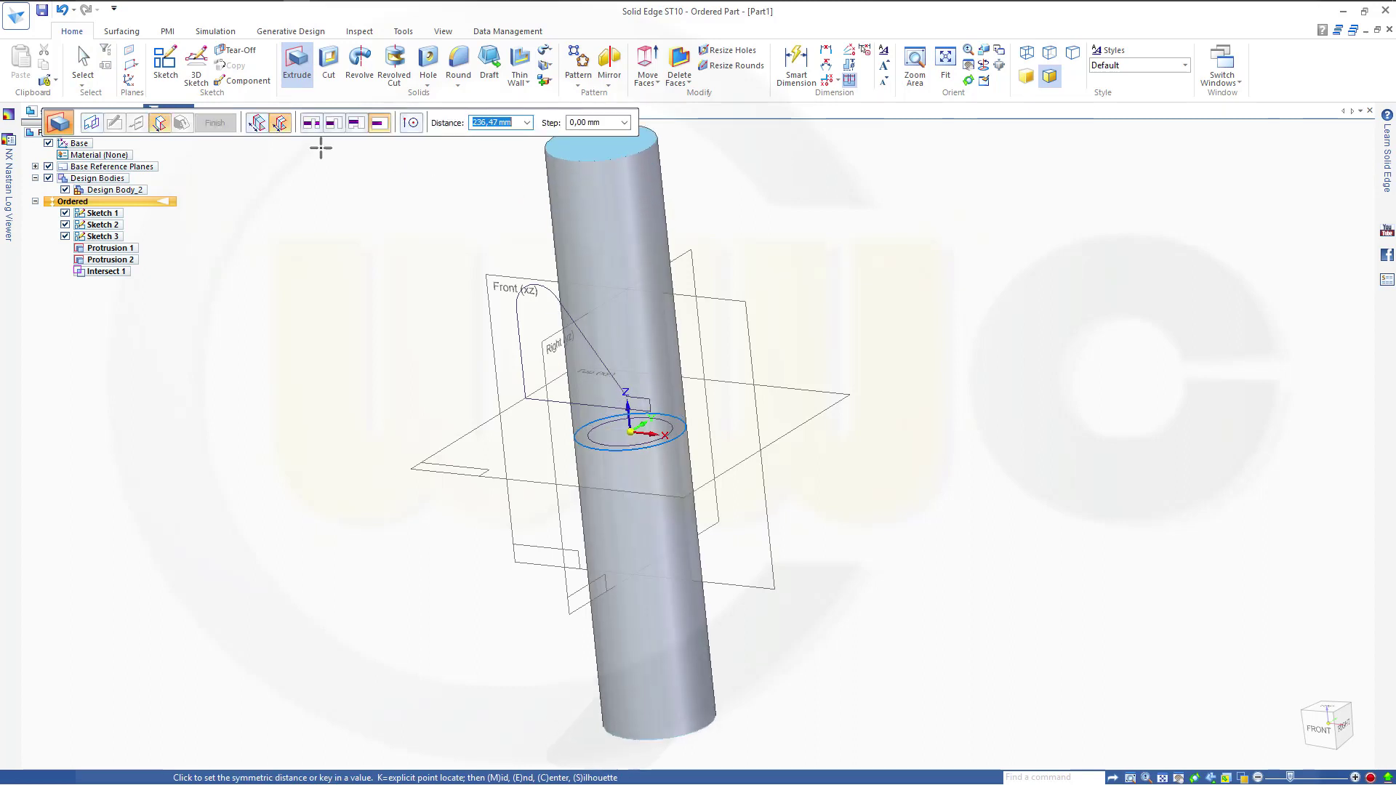
pyautogui.click(256, 122)
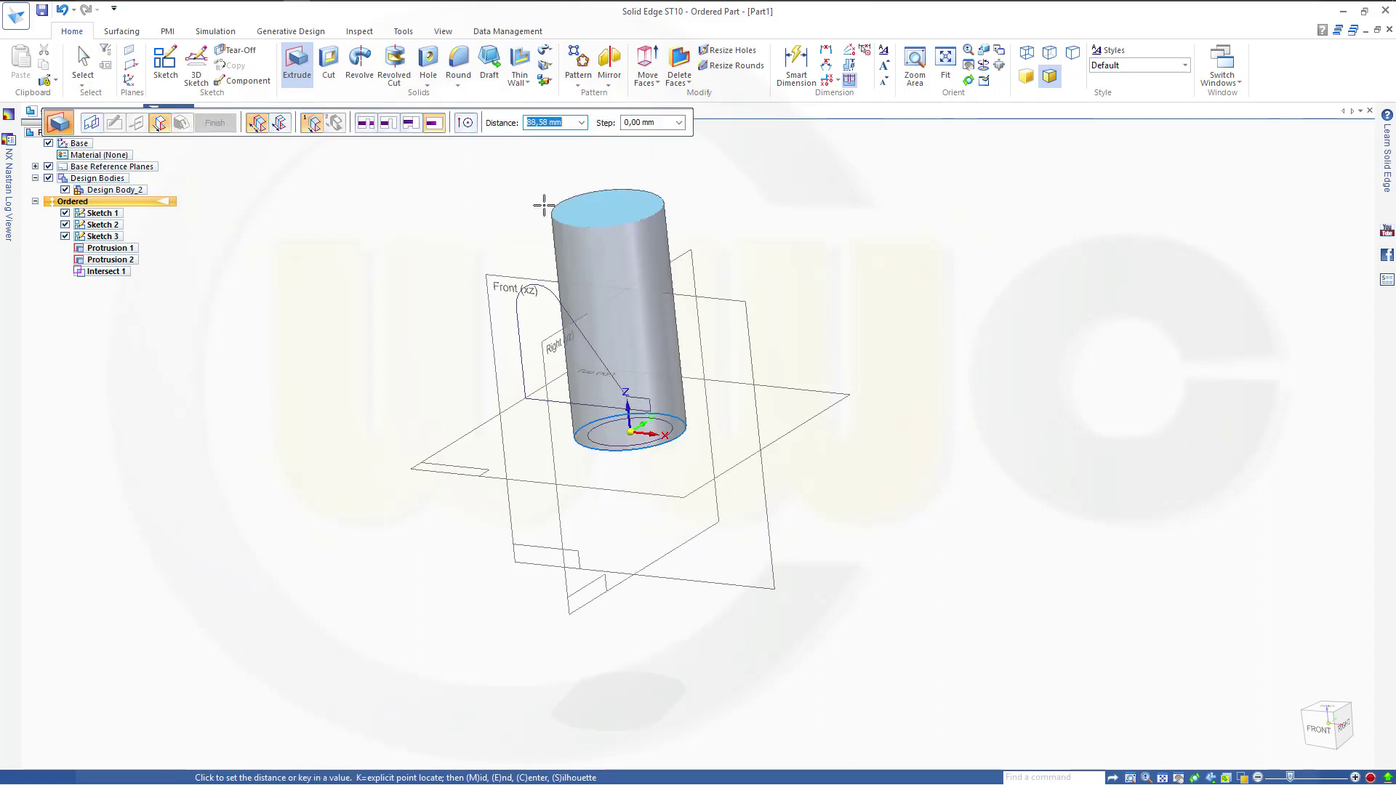
pyautogui.write('1')
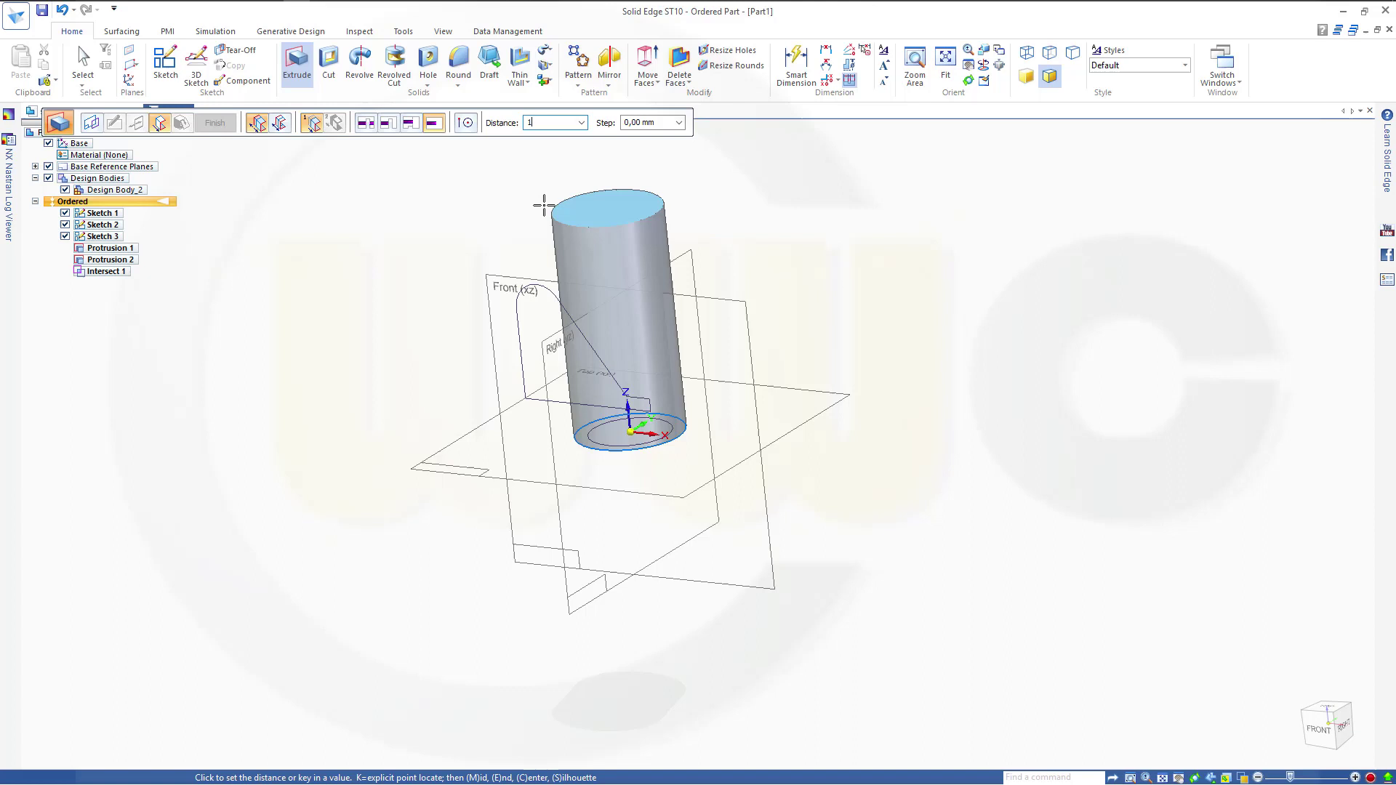
pyautogui.write('4')
pyautogui.press('Return')
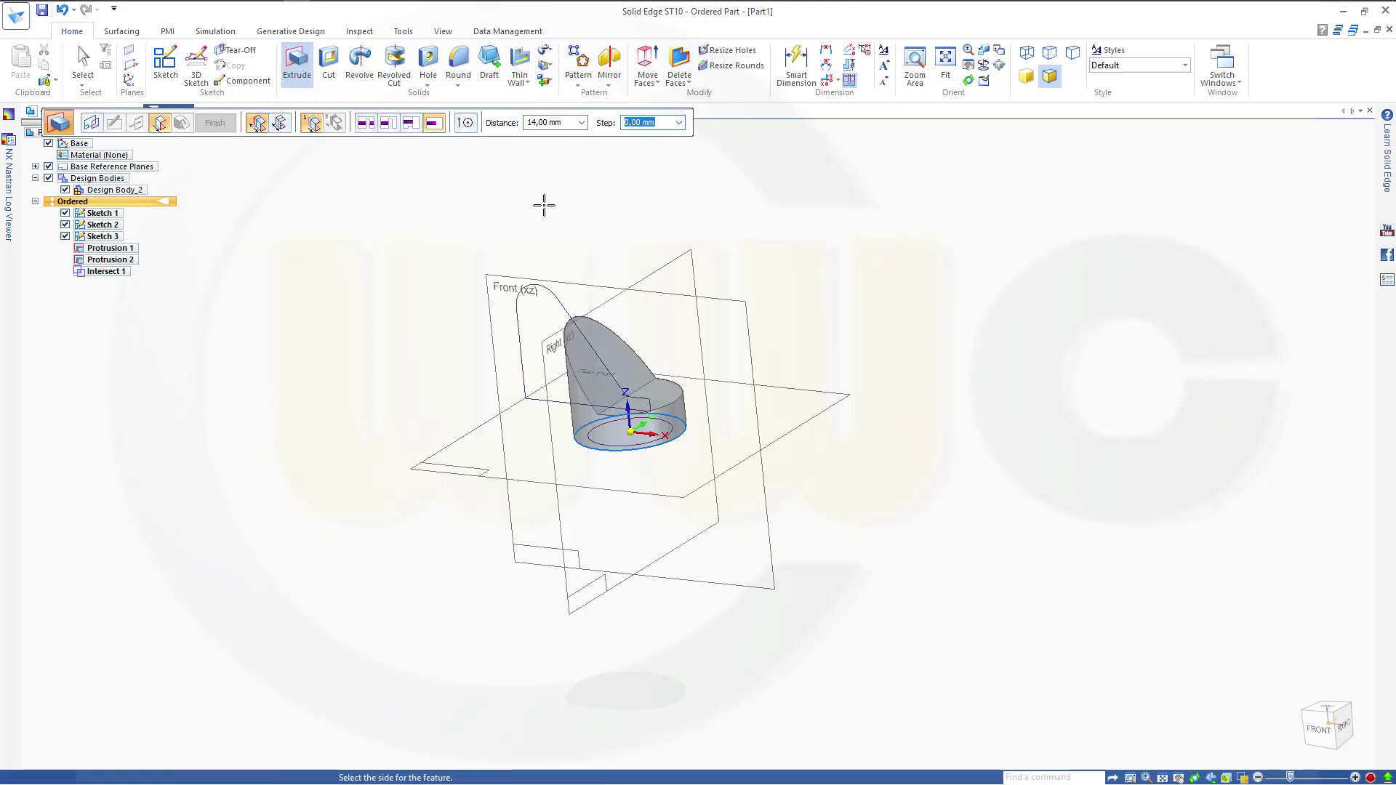
pyautogui.click(545, 206)
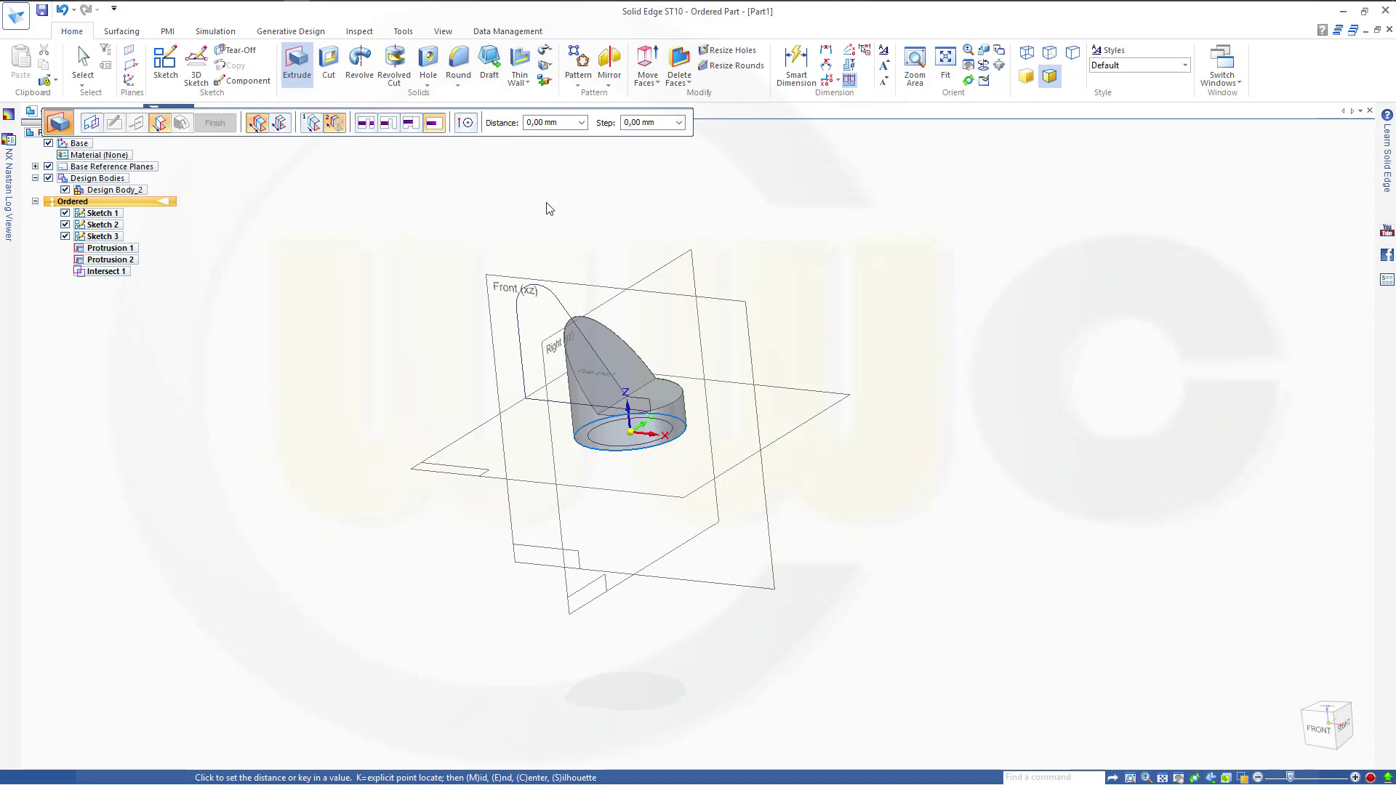
pyautogui.click(578, 184)
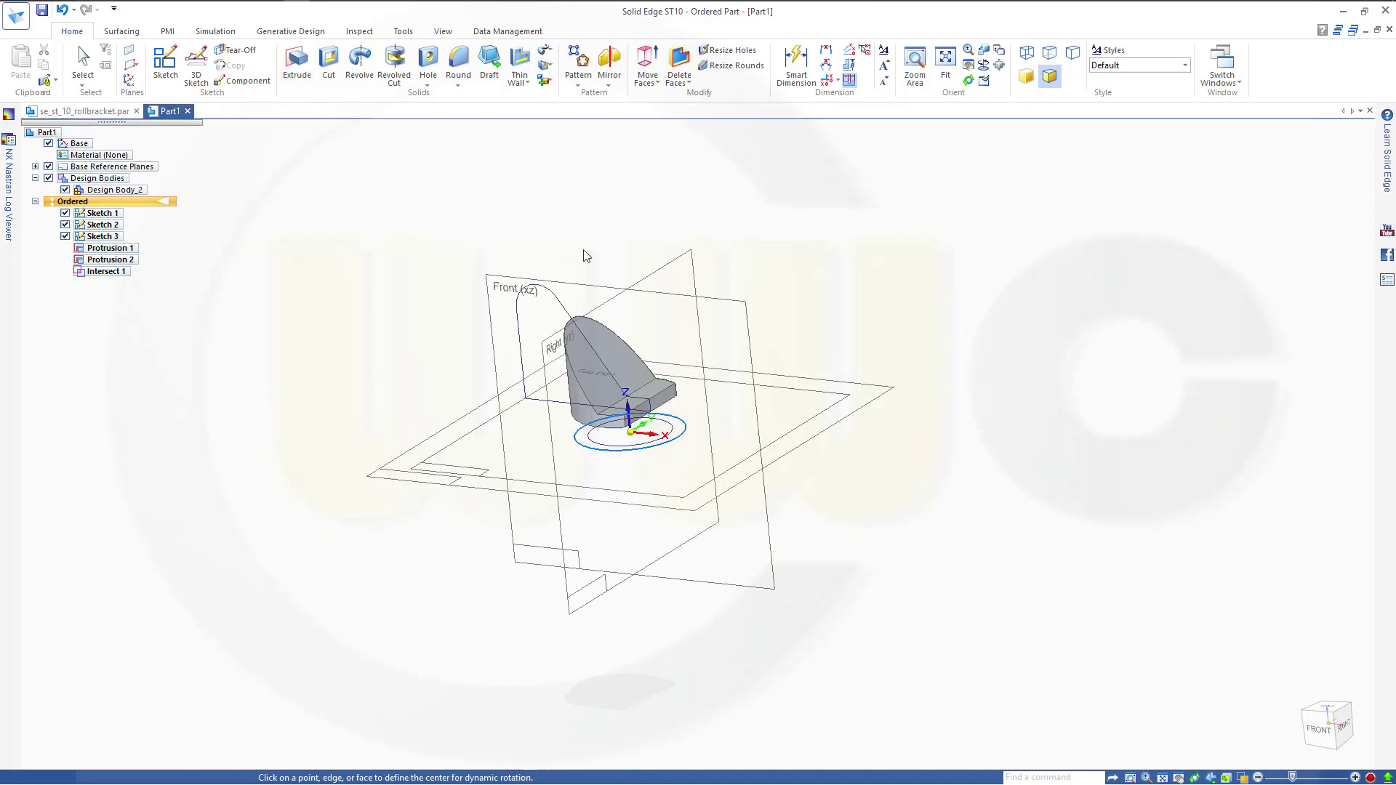
# - Re-extrude the base circle 14 mm on the chosen side as Protrusion 3
pyautogui.rightClick(580, 230)
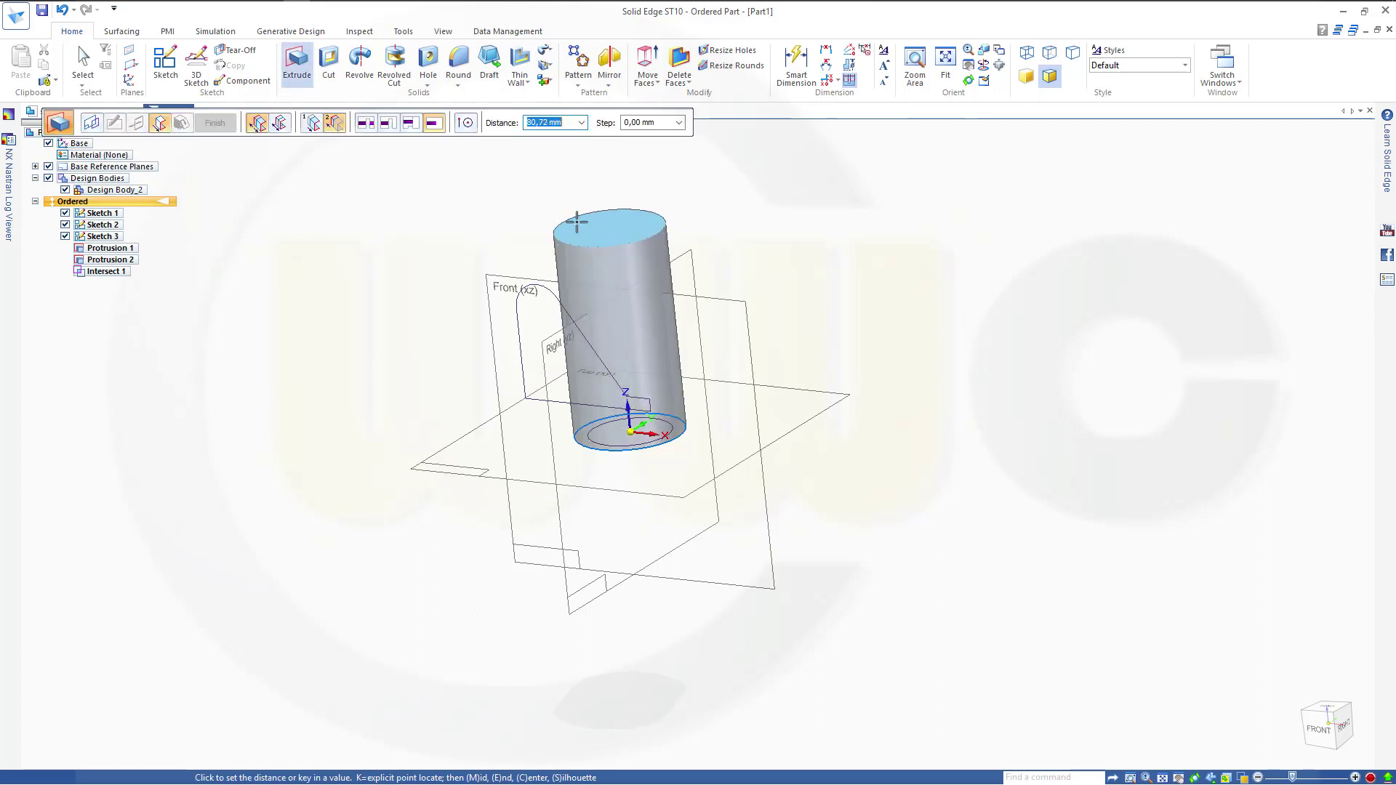
pyautogui.write('4')
pyautogui.press('Return')
pyautogui.click(577, 222)
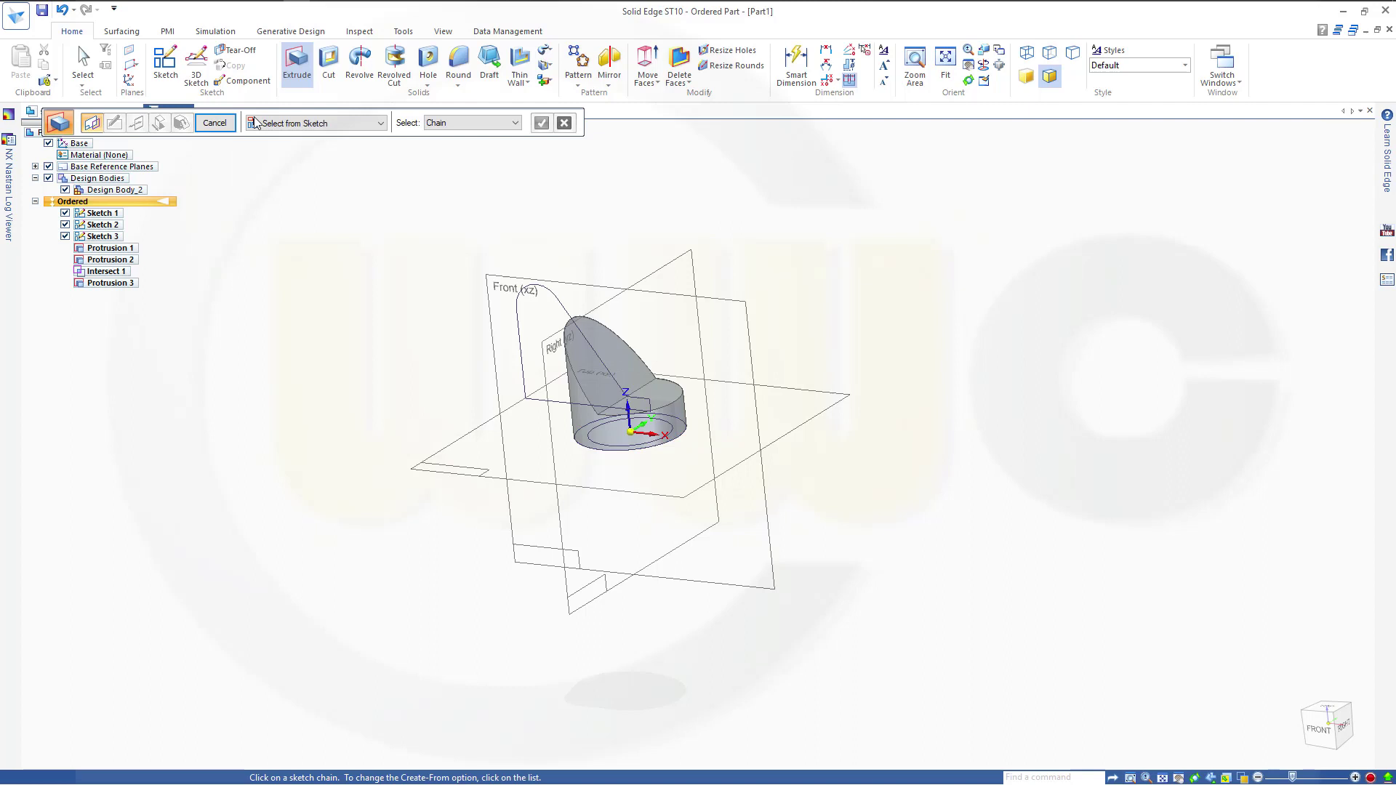
pyautogui.press('Escape')
pyautogui.moveTo(644, 233)
pyautogui.mouseDown(button='middle')
pyautogui.moveTo(599, 244)
pyautogui.moveTo(568, 142)
pyautogui.mouseUp(button='middle')
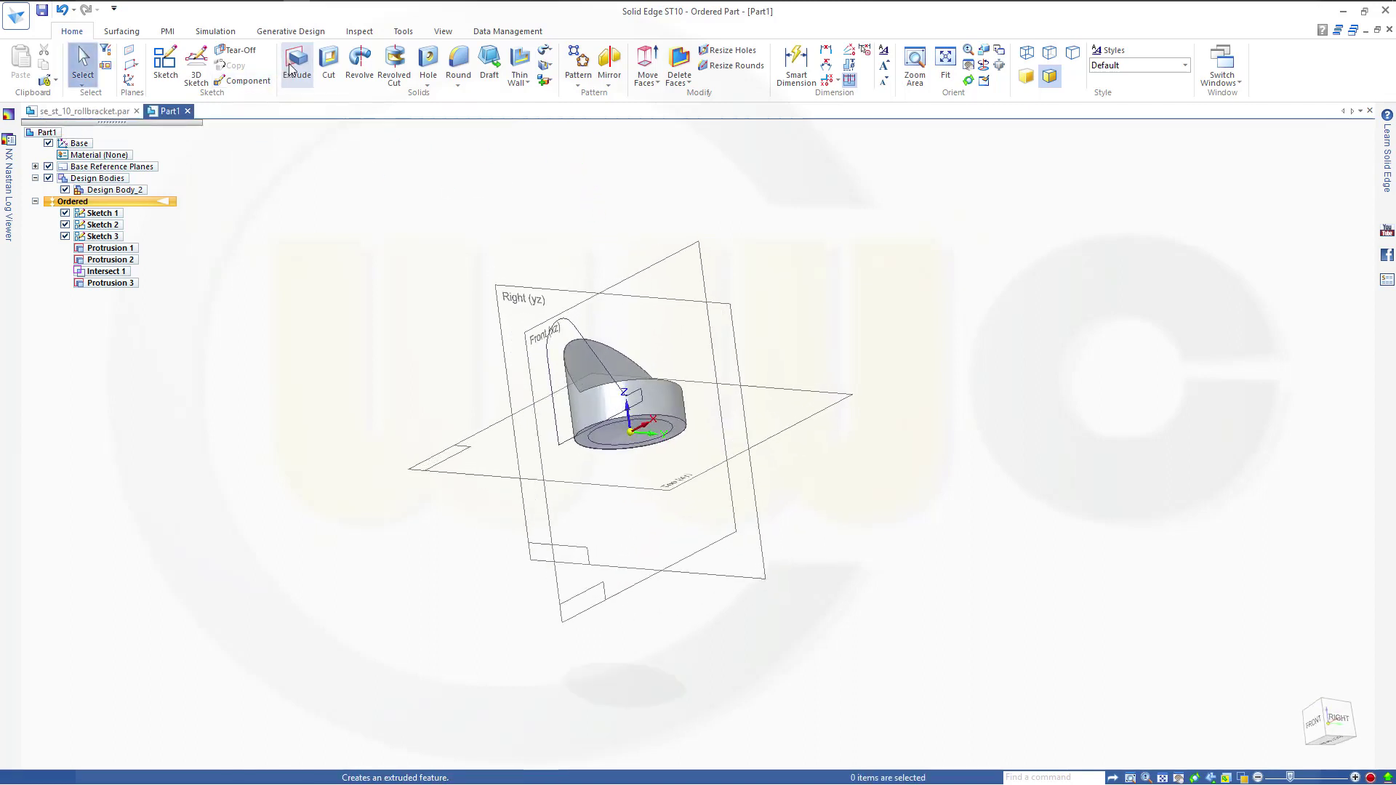
# - Begin a 1 mm extrusion of the base circle profile
pyautogui.click(297, 63)
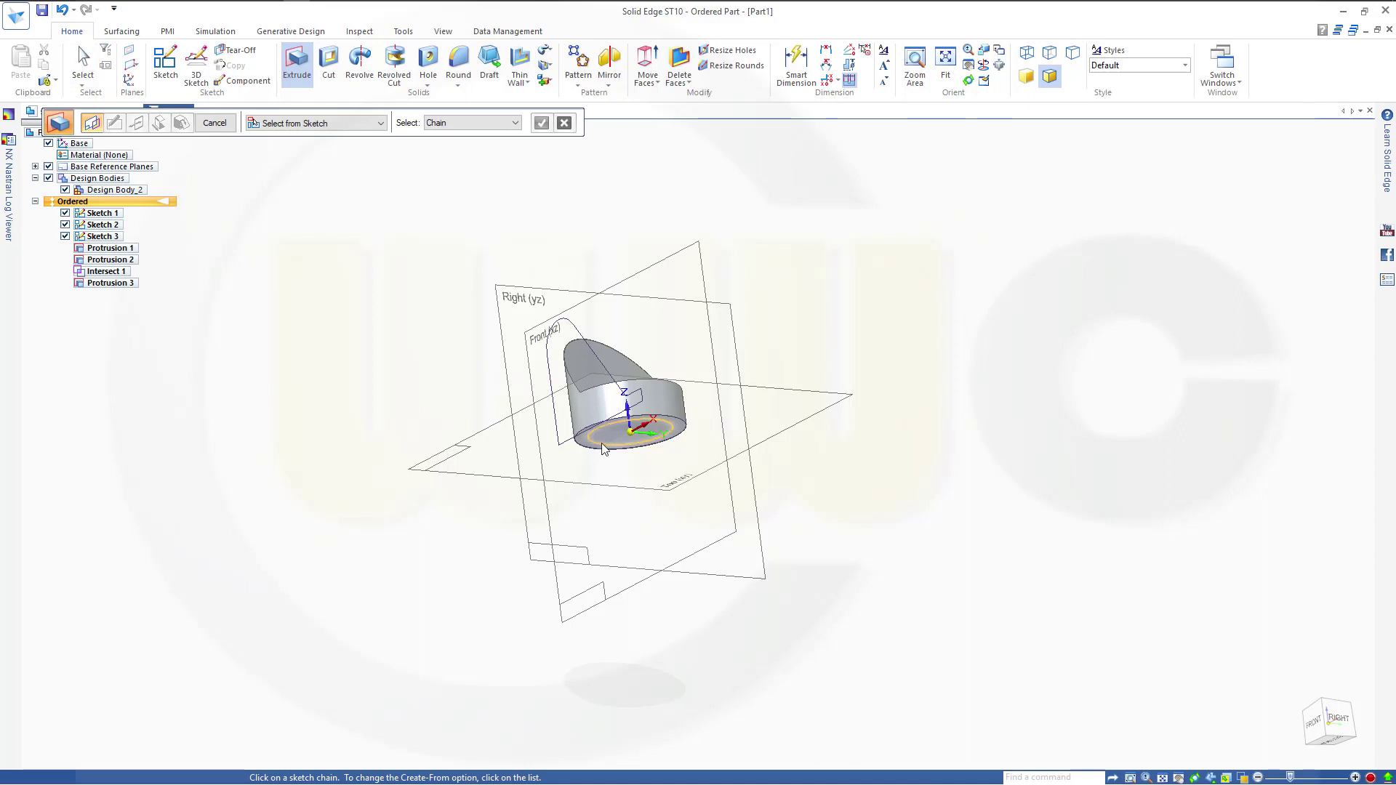
pyautogui.click(601, 443)
pyautogui.rightClick(396, 277)
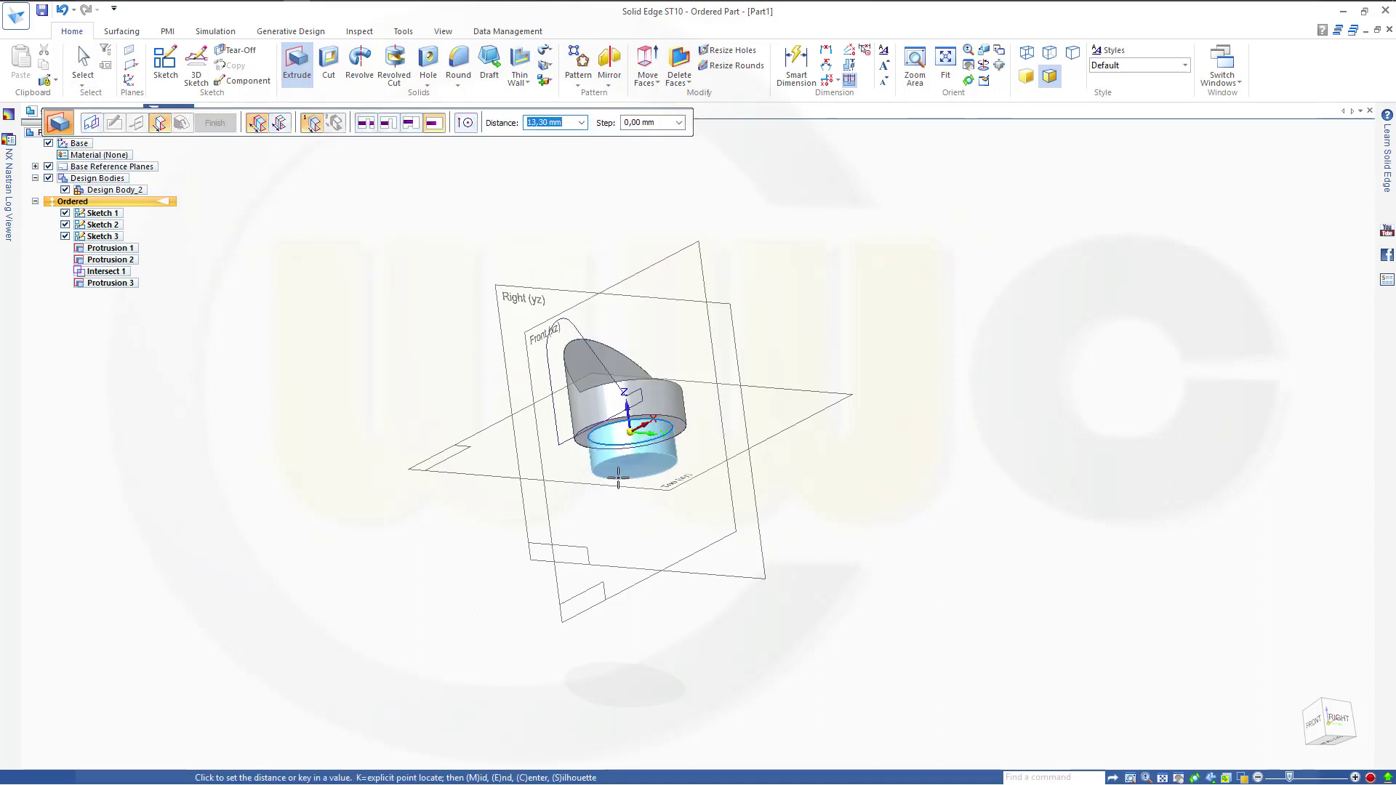
pyautogui.write('1')
pyautogui.write(',00 mm')
pyautogui.press('Return')
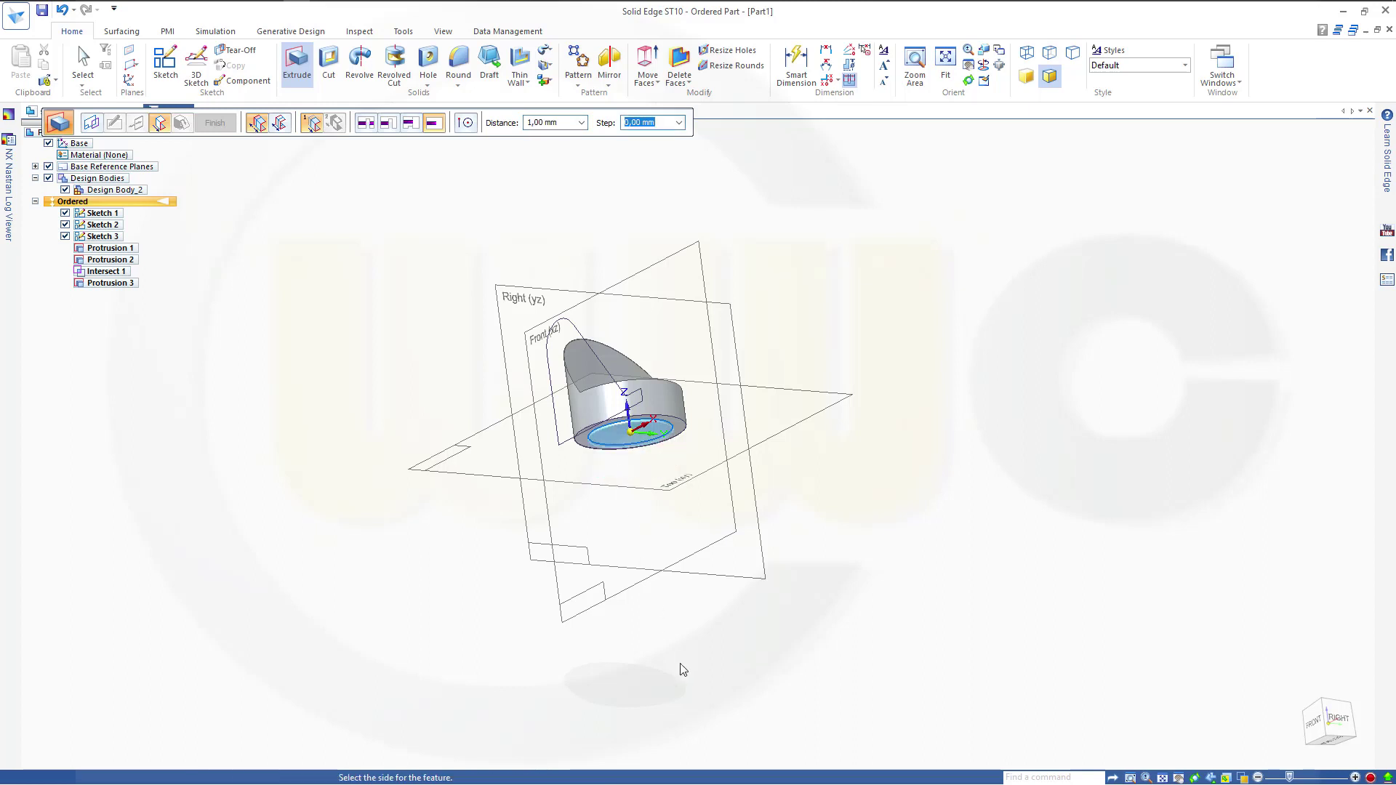
pyautogui.click(681, 671)
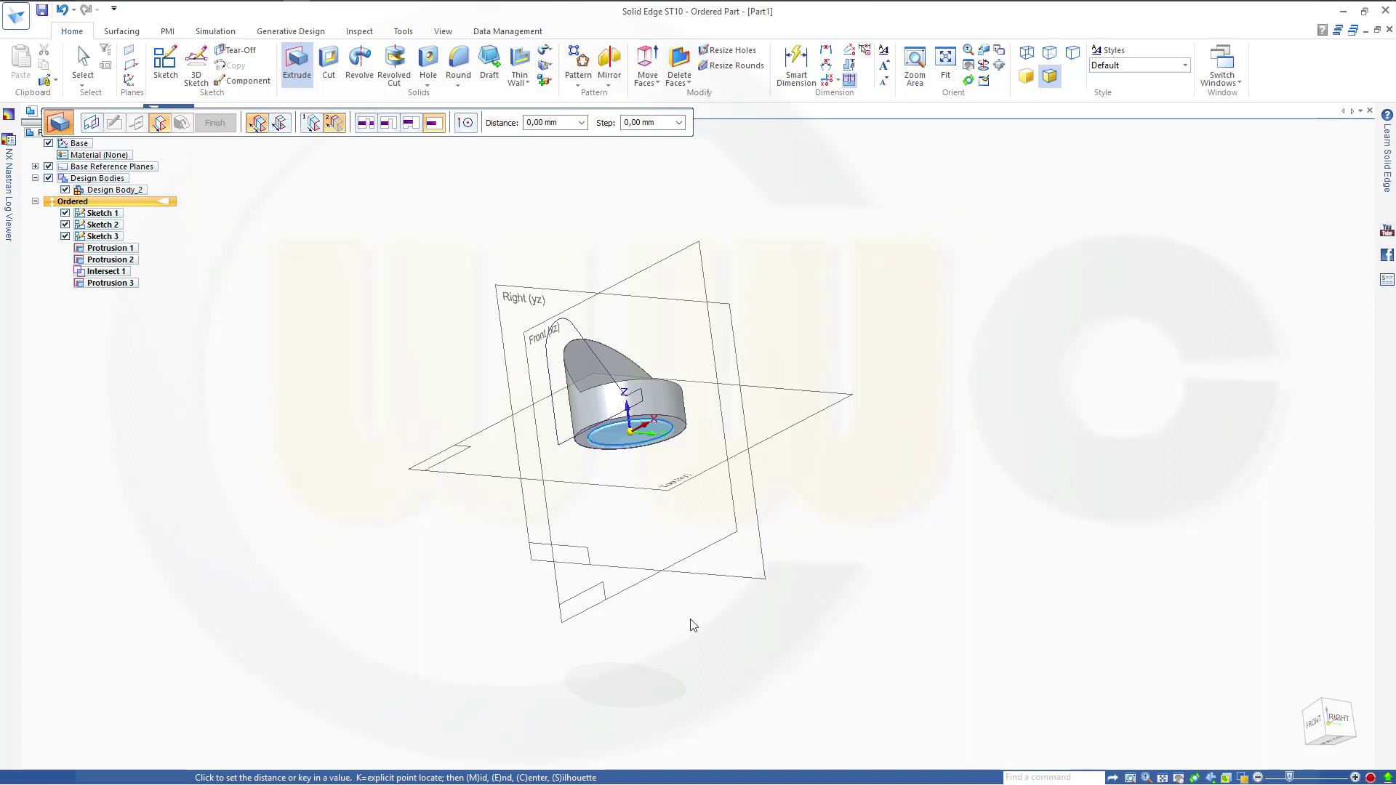
pyautogui.press('Escape')
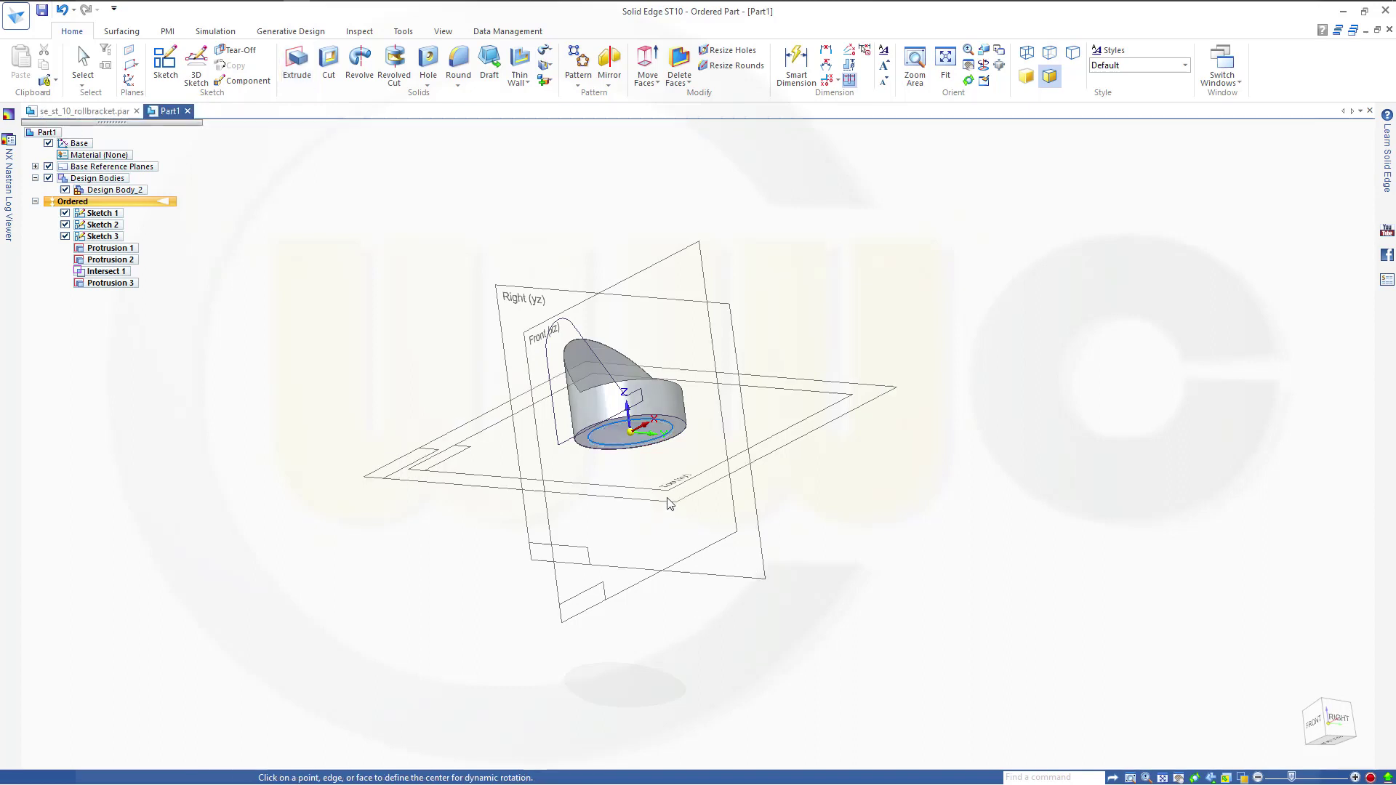
# - Re-enter the 1 mm distance and extrude to one side, creating Protrusion 4
pyautogui.middleClick(667, 578)
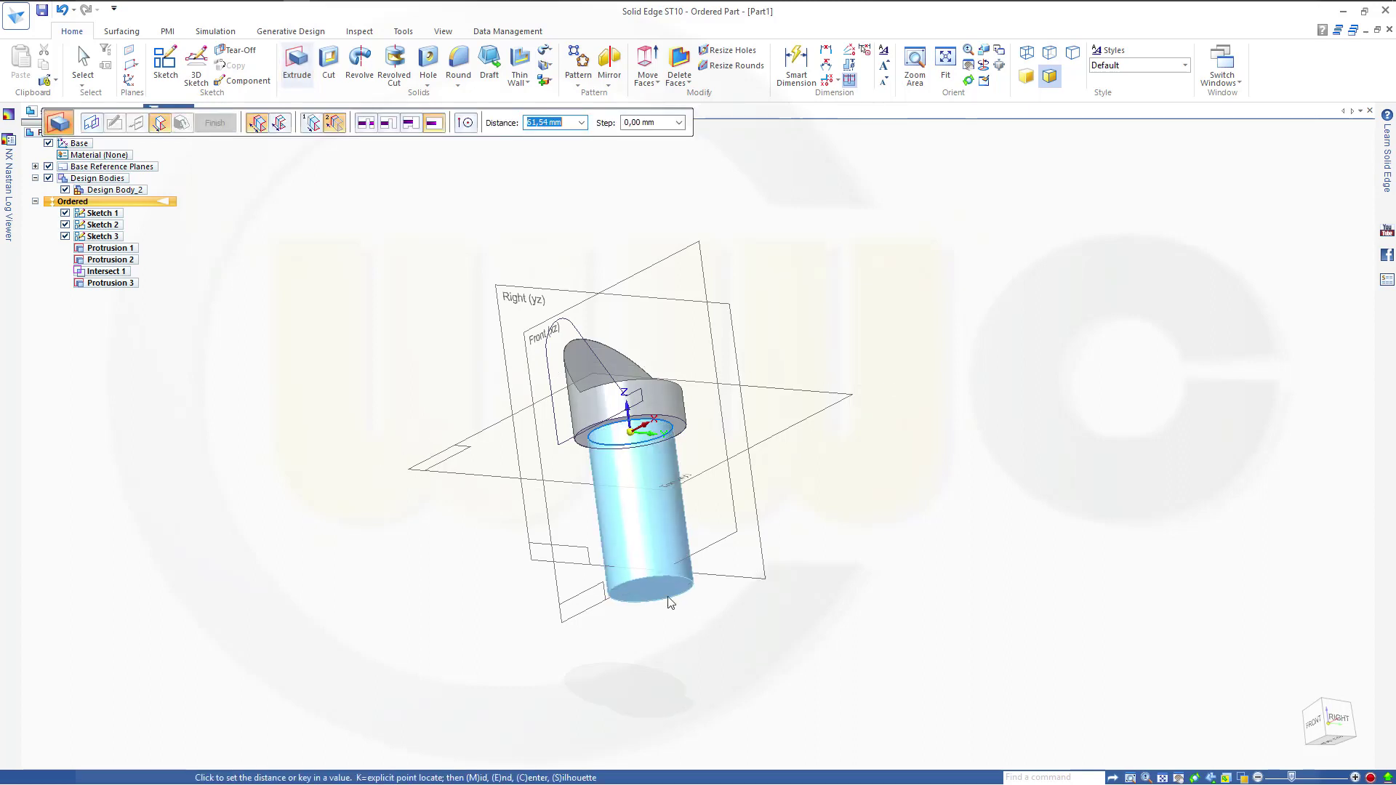
pyautogui.write('1')
pyautogui.write(',00 mm')
pyautogui.press('Return')
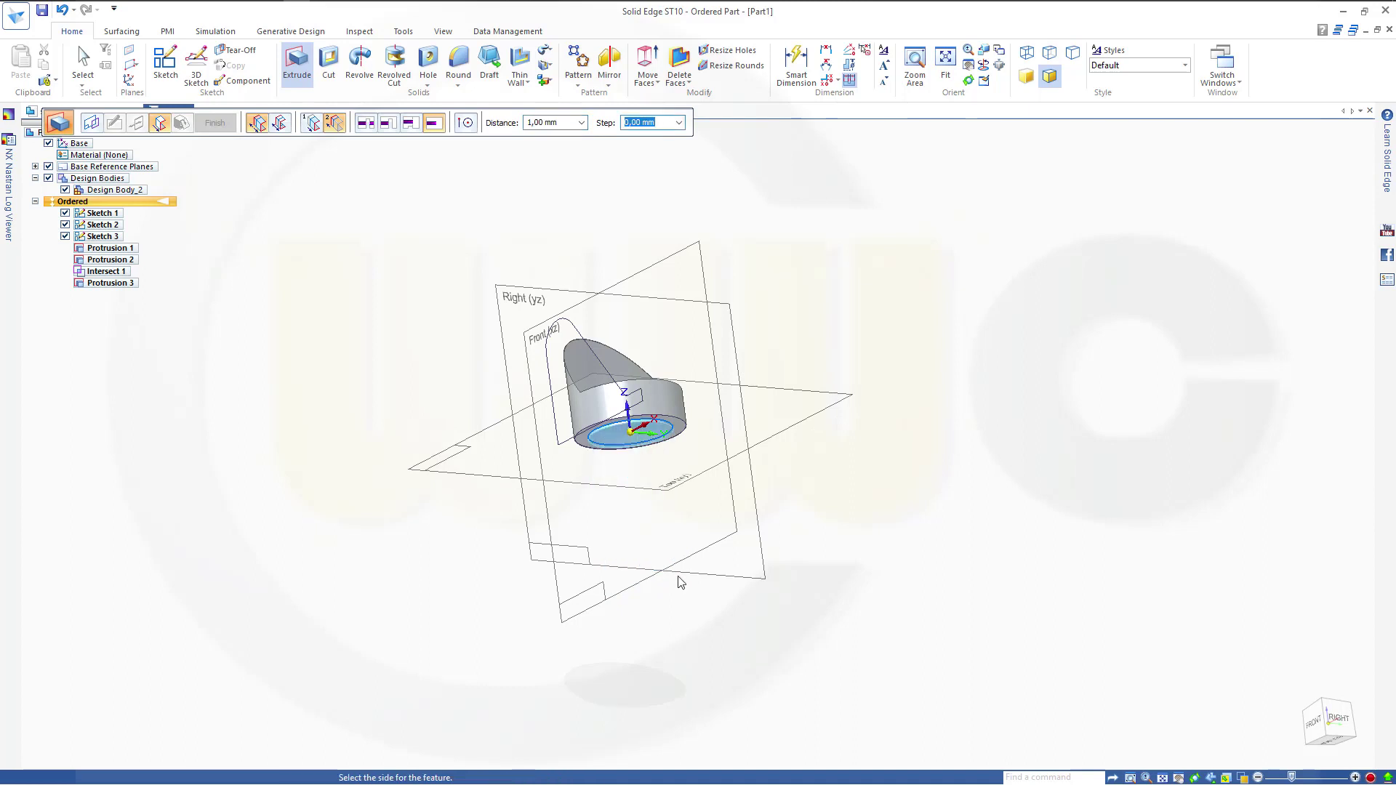
pyautogui.click(677, 583)
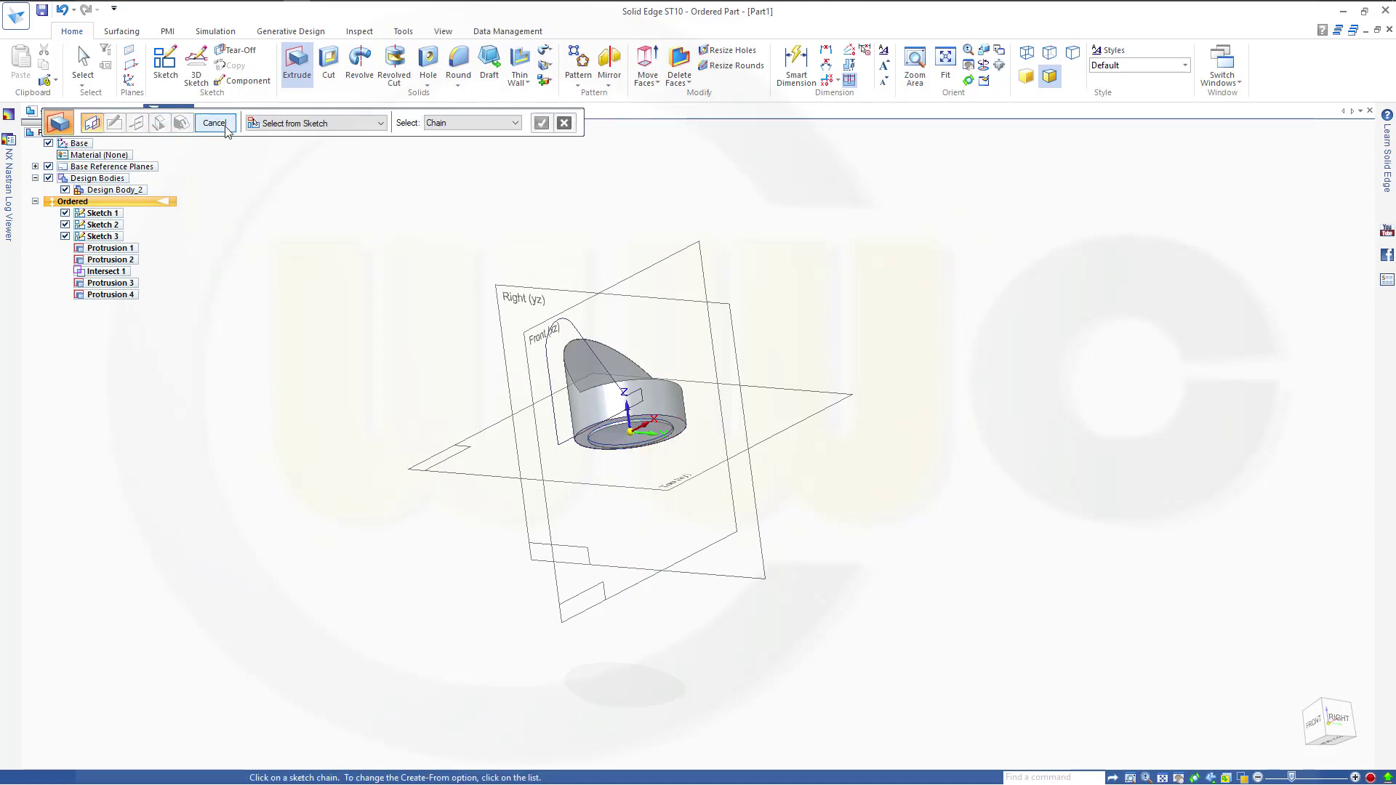
pyautogui.click(225, 127)
pyautogui.moveTo(677, 327); pyautogui.dragTo(795, 317, button='middle')
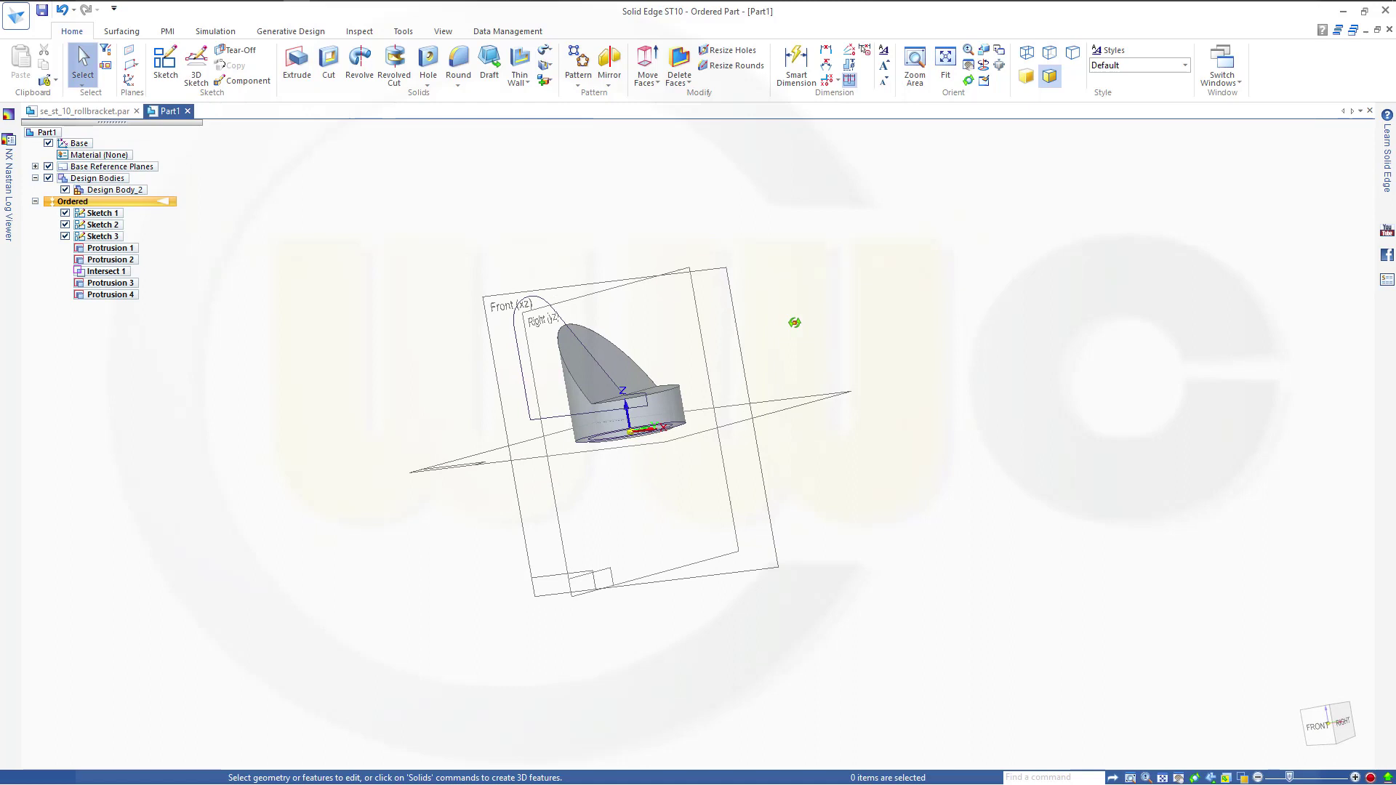
pyautogui.moveTo(587, 306); pyautogui.dragTo(511, 262, button='middle')
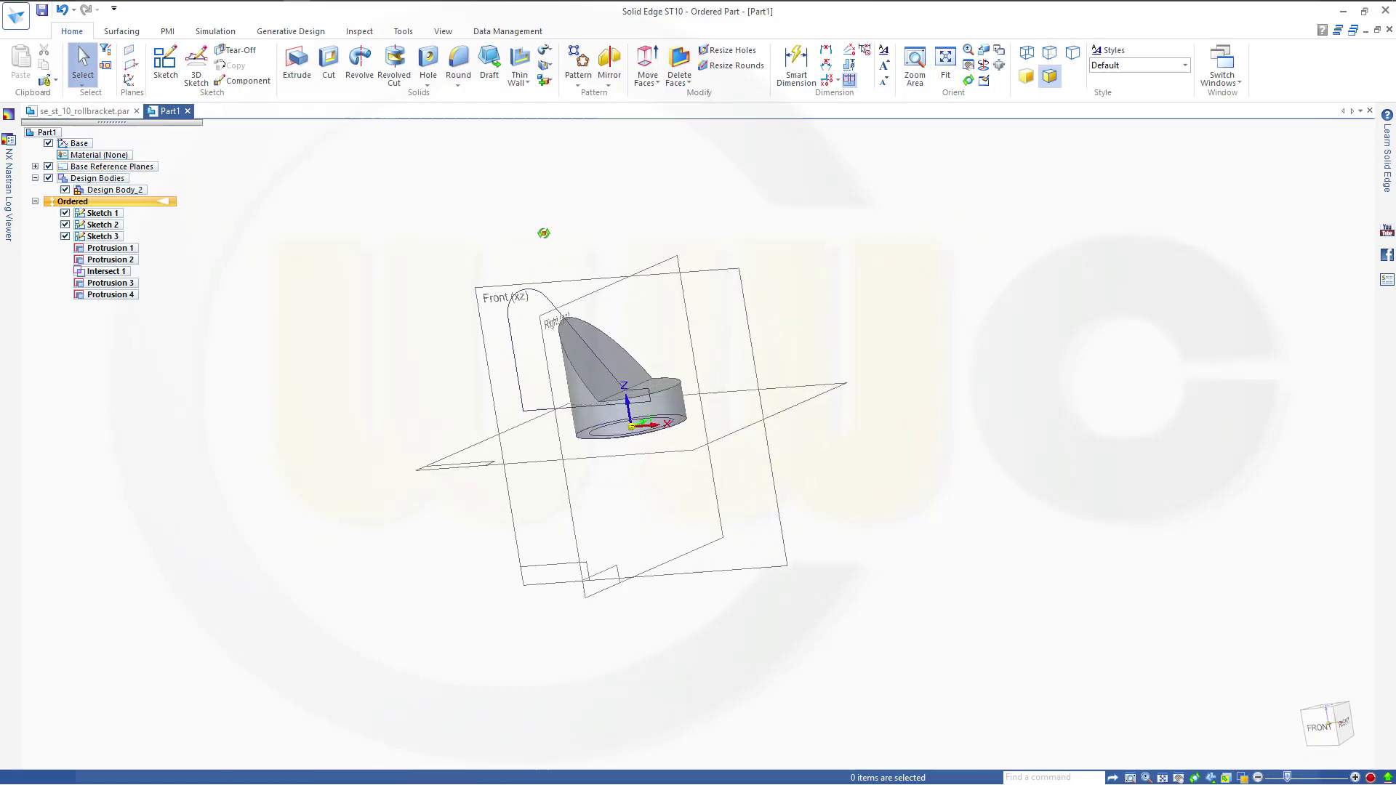
# - Extrude the Sketch 3 arm profile symmetrically about its plane as Protrusion 5
pyautogui.click(512, 335)
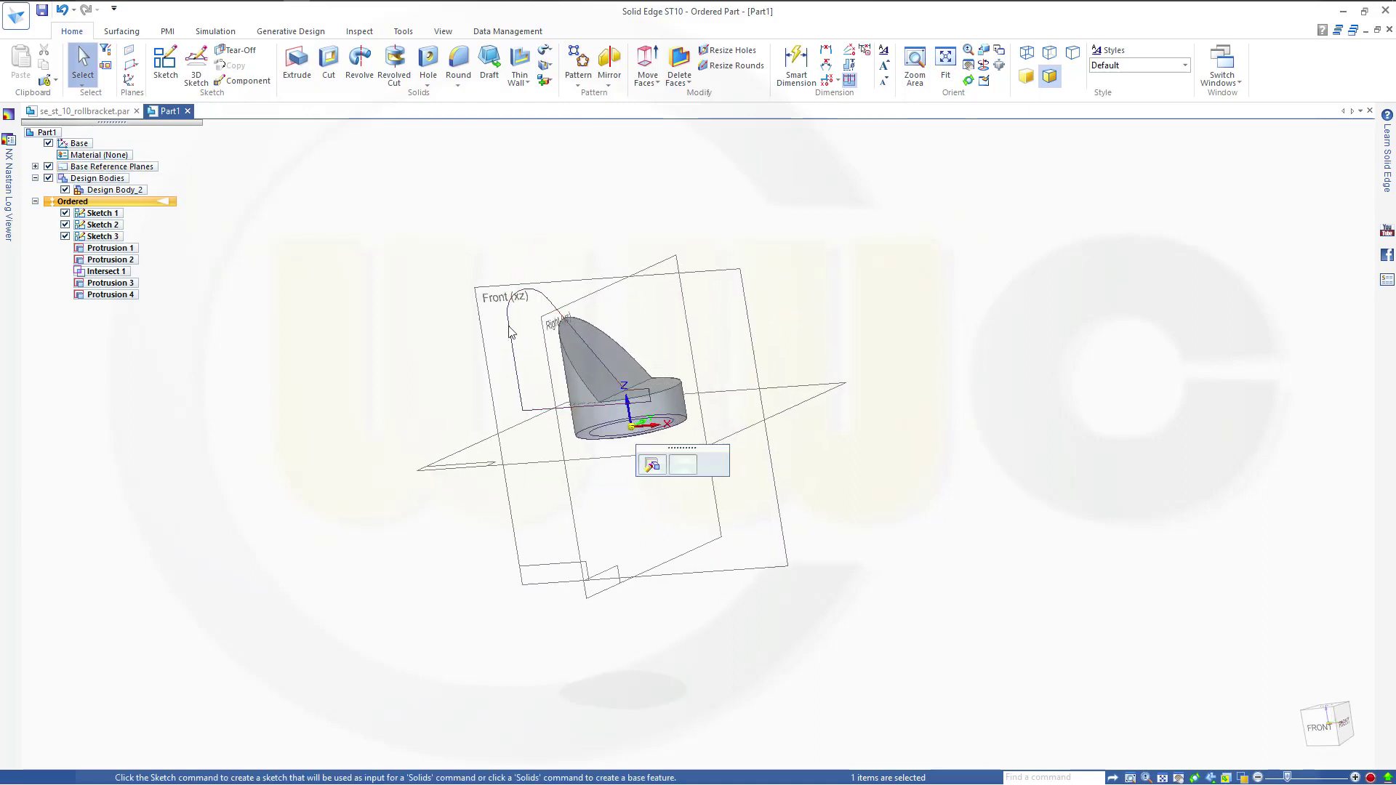
pyautogui.click(297, 66)
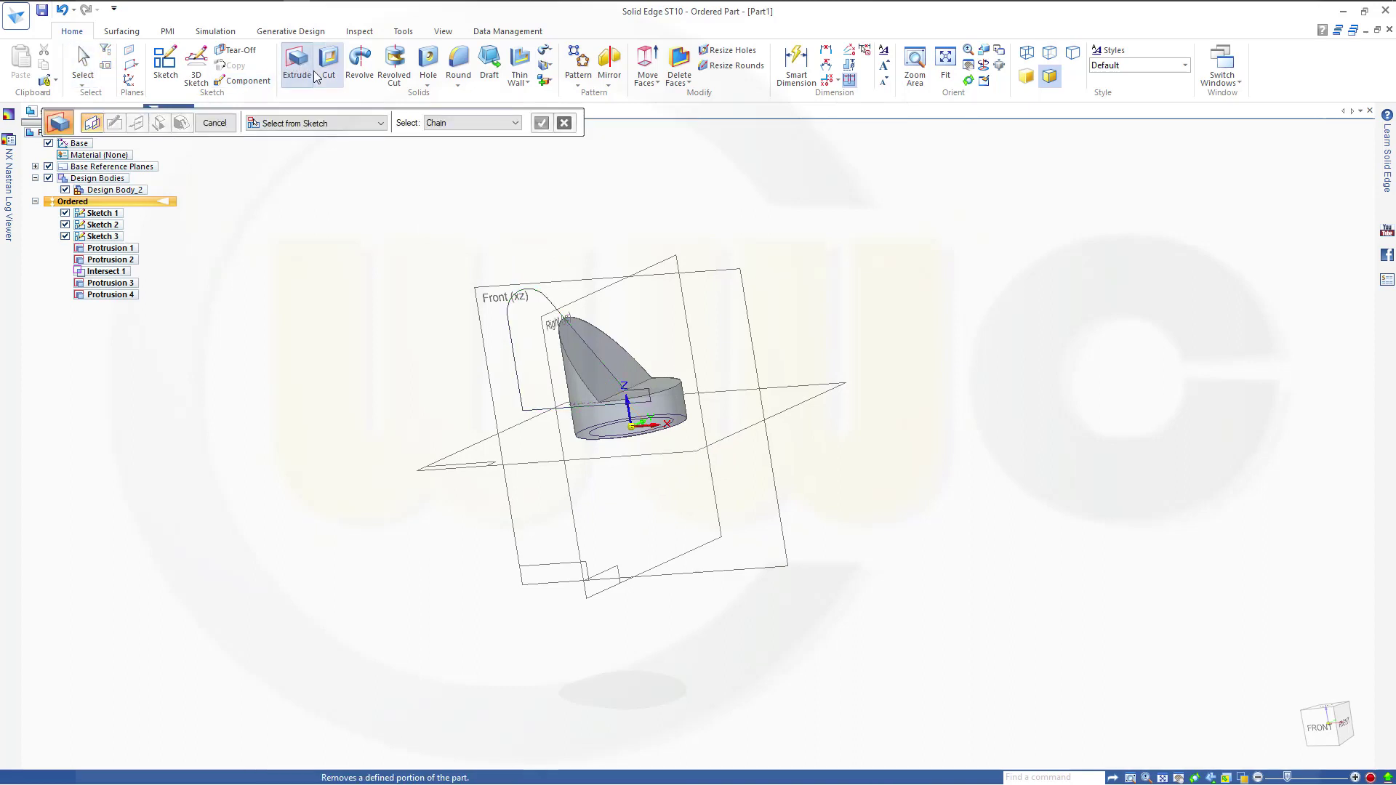
pyautogui.click(545, 302)
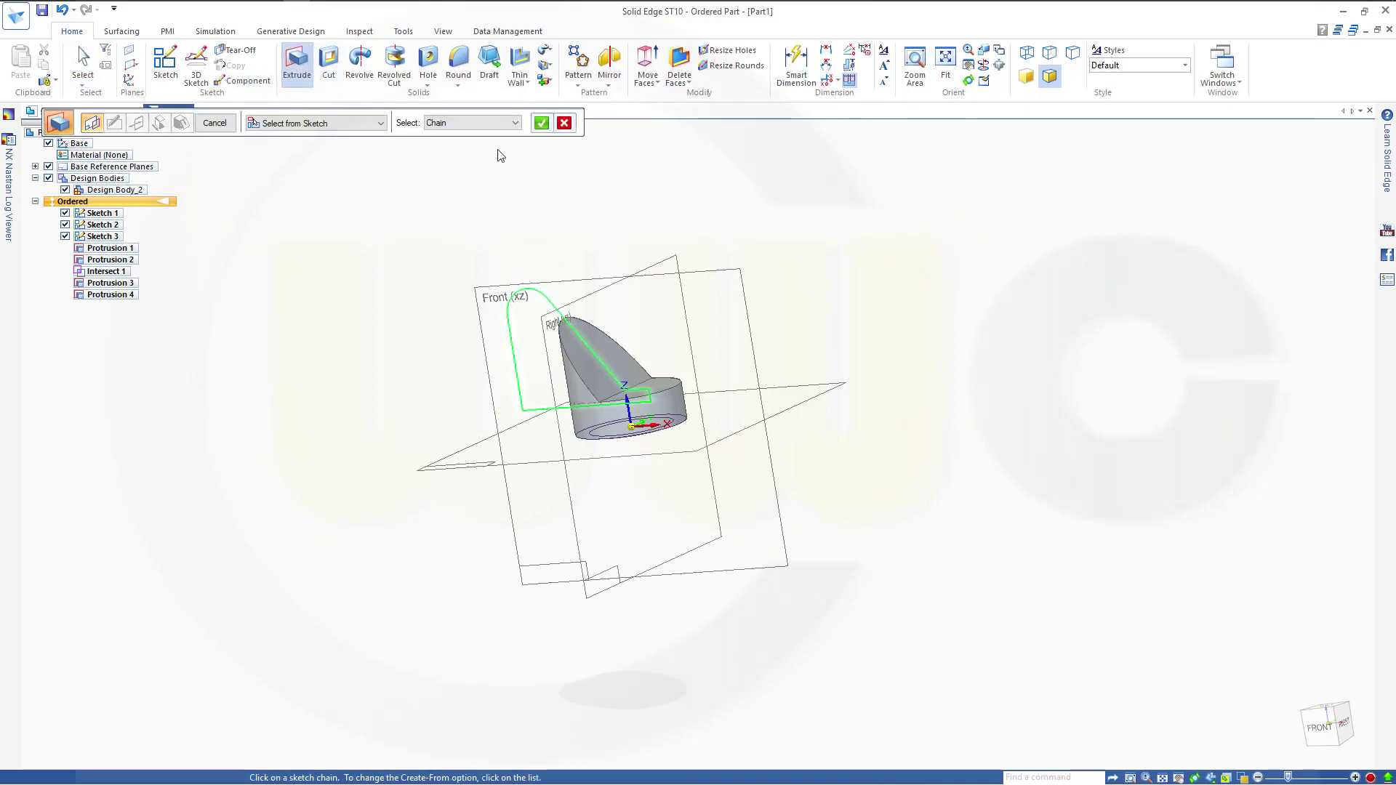
pyautogui.press('Return')
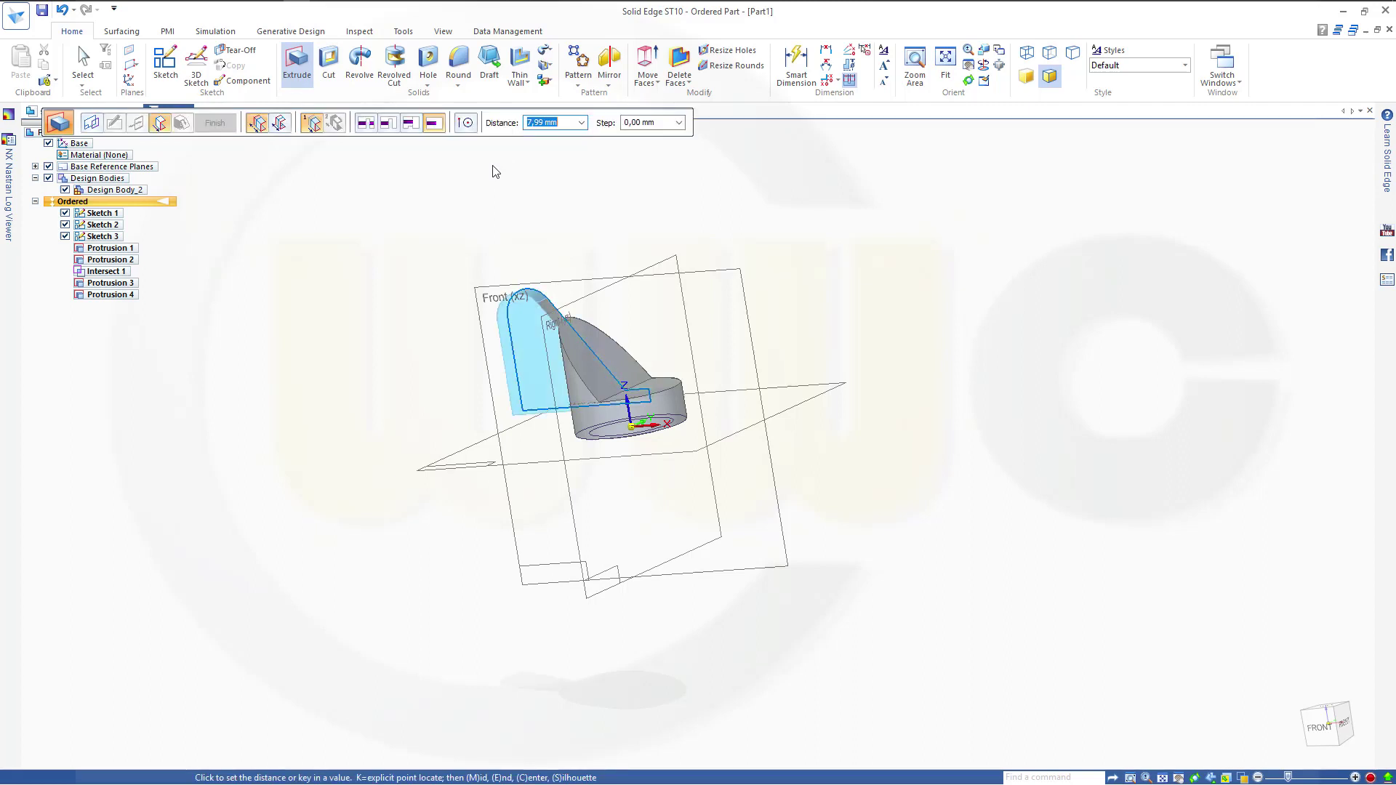
pyautogui.click(279, 122)
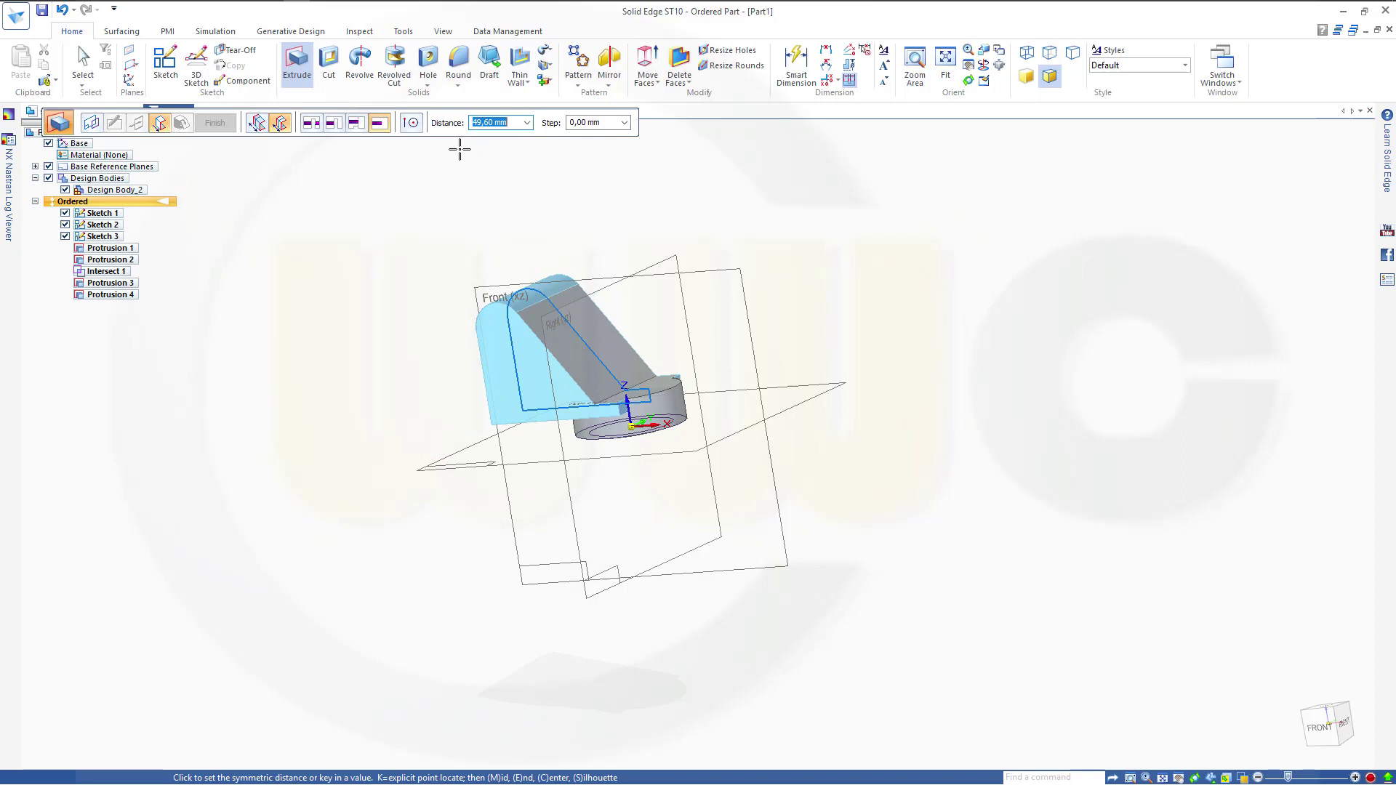
pyautogui.write('0')
pyautogui.press('Return')
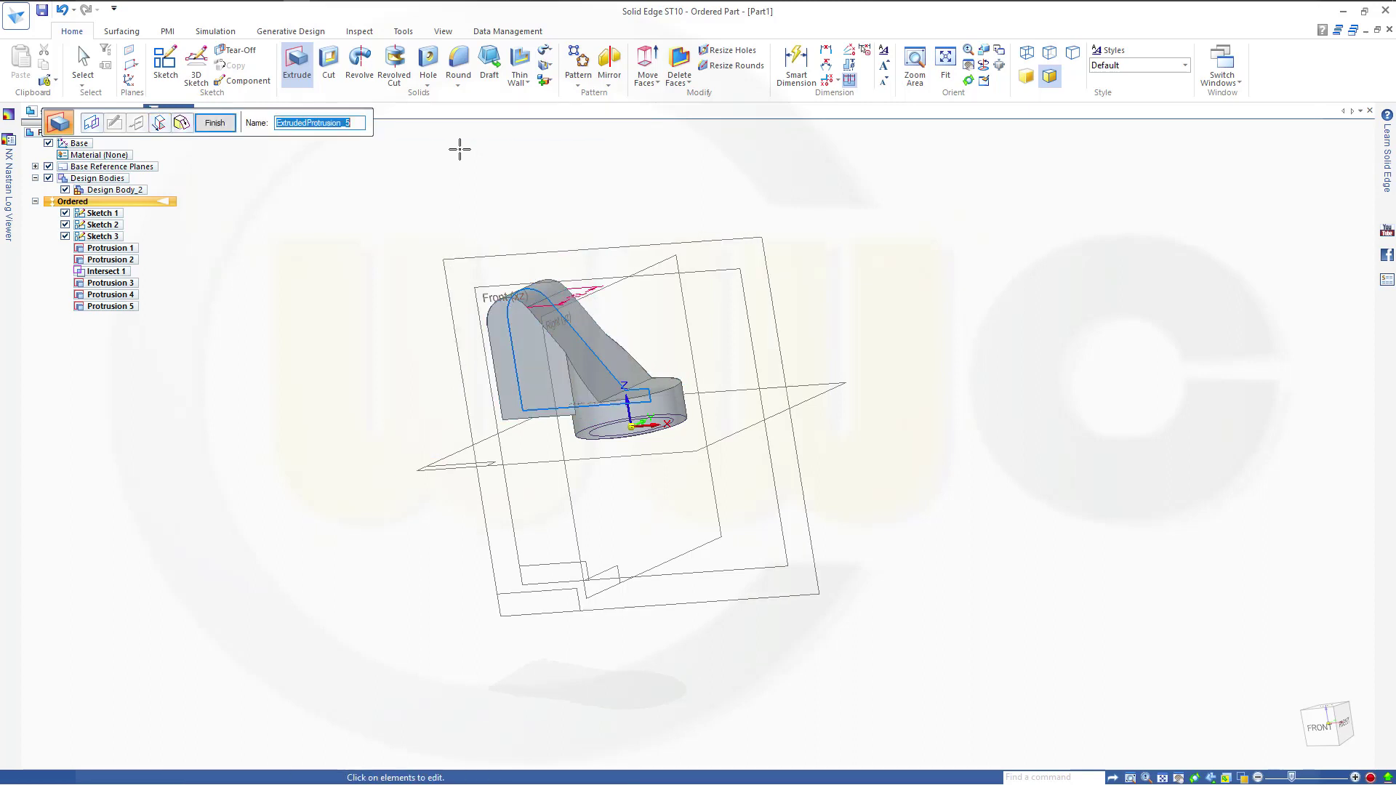
pyautogui.click(215, 123)
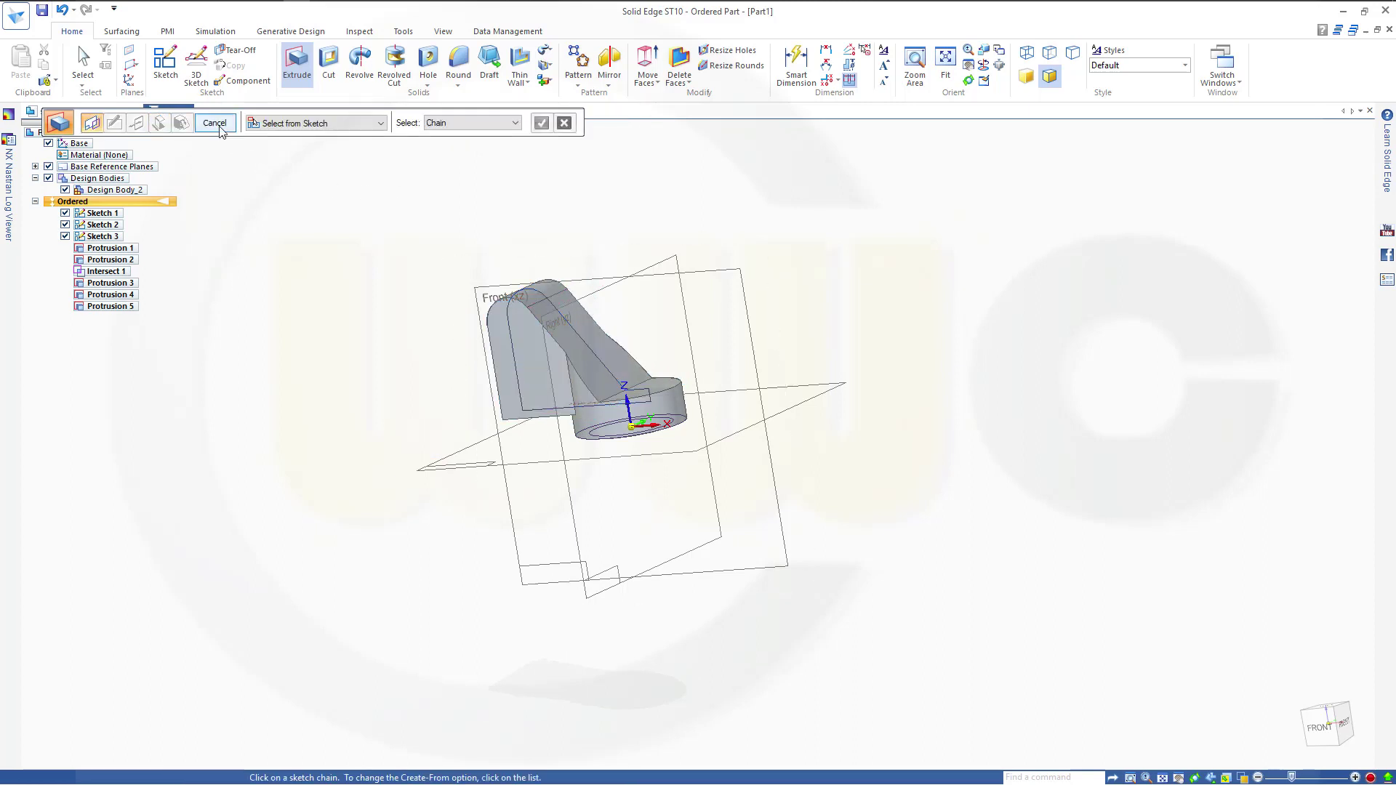
pyautogui.press('Escape')
# - Hide Sketch 1, Sketch 2, Sketch 3 and the base reference planes in PathFinder
pyautogui.moveTo(601, 417)
pyautogui.mouseDown(button='middle')
pyautogui.moveTo(804, 568)
pyautogui.moveTo(771, 458)
pyautogui.mouseUp(button='middle')
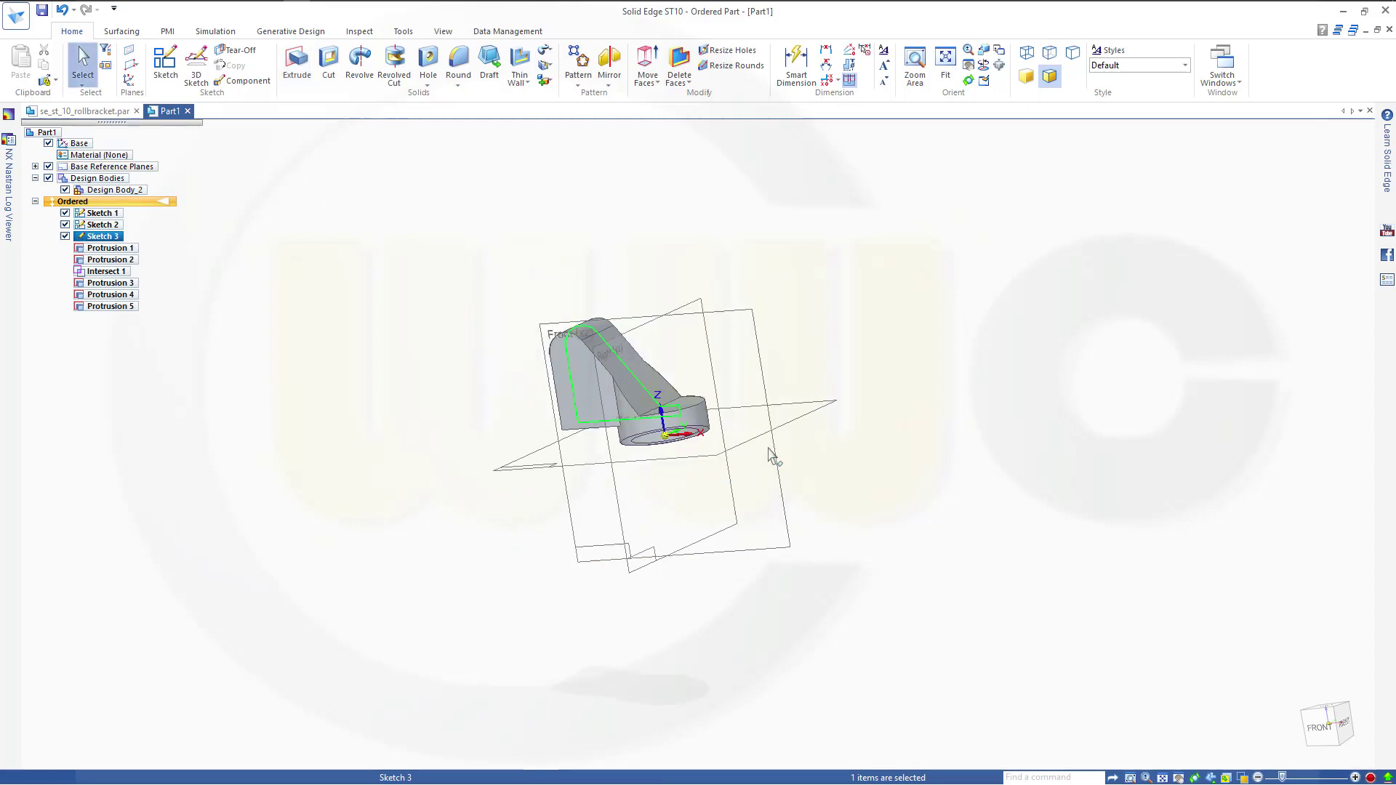
pyautogui.click(343, 312)
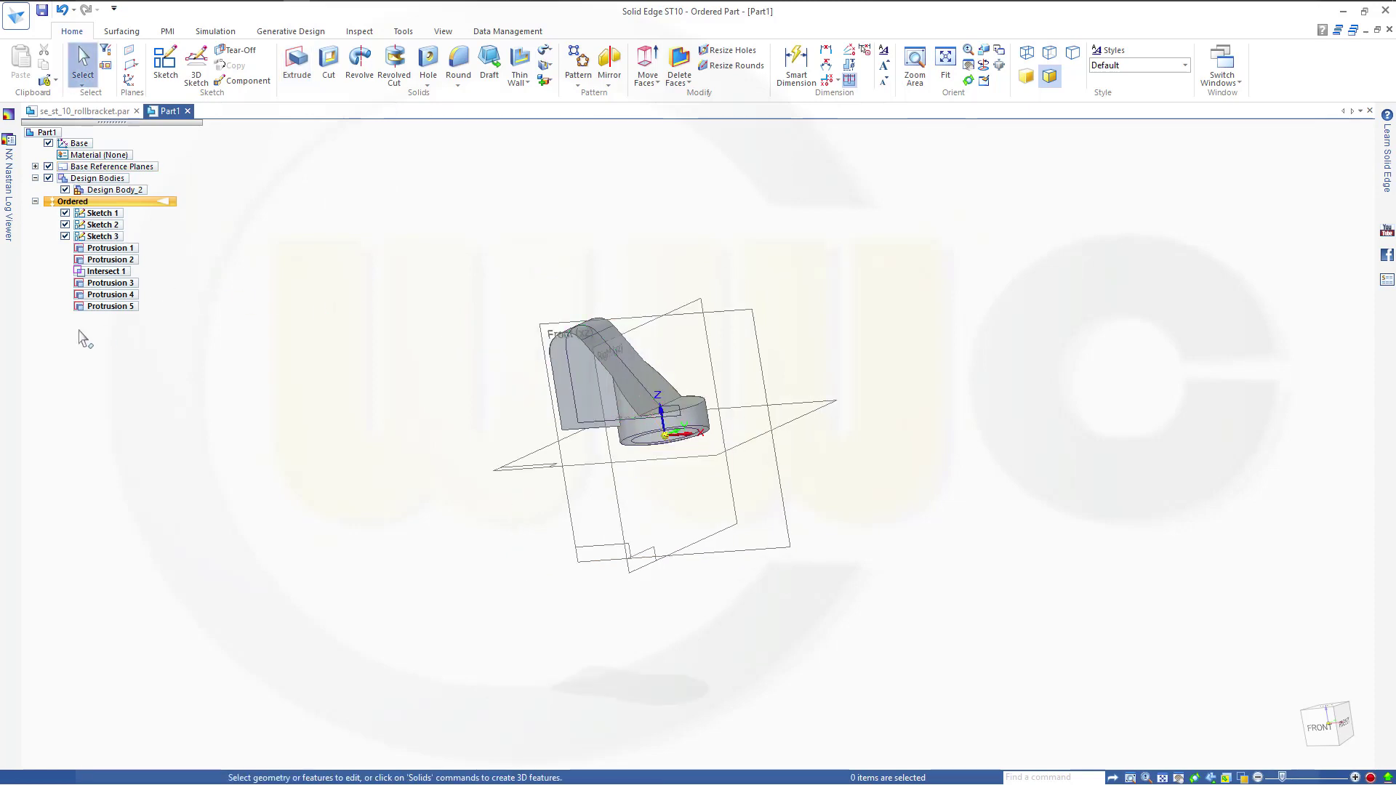
pyautogui.click(64, 236)
pyautogui.click(65, 226)
pyautogui.keyDown('shift'); pyautogui.moveTo(613, 404); pyautogui.dragTo(601, 399, button='middle'); pyautogui.keyUp('shift')
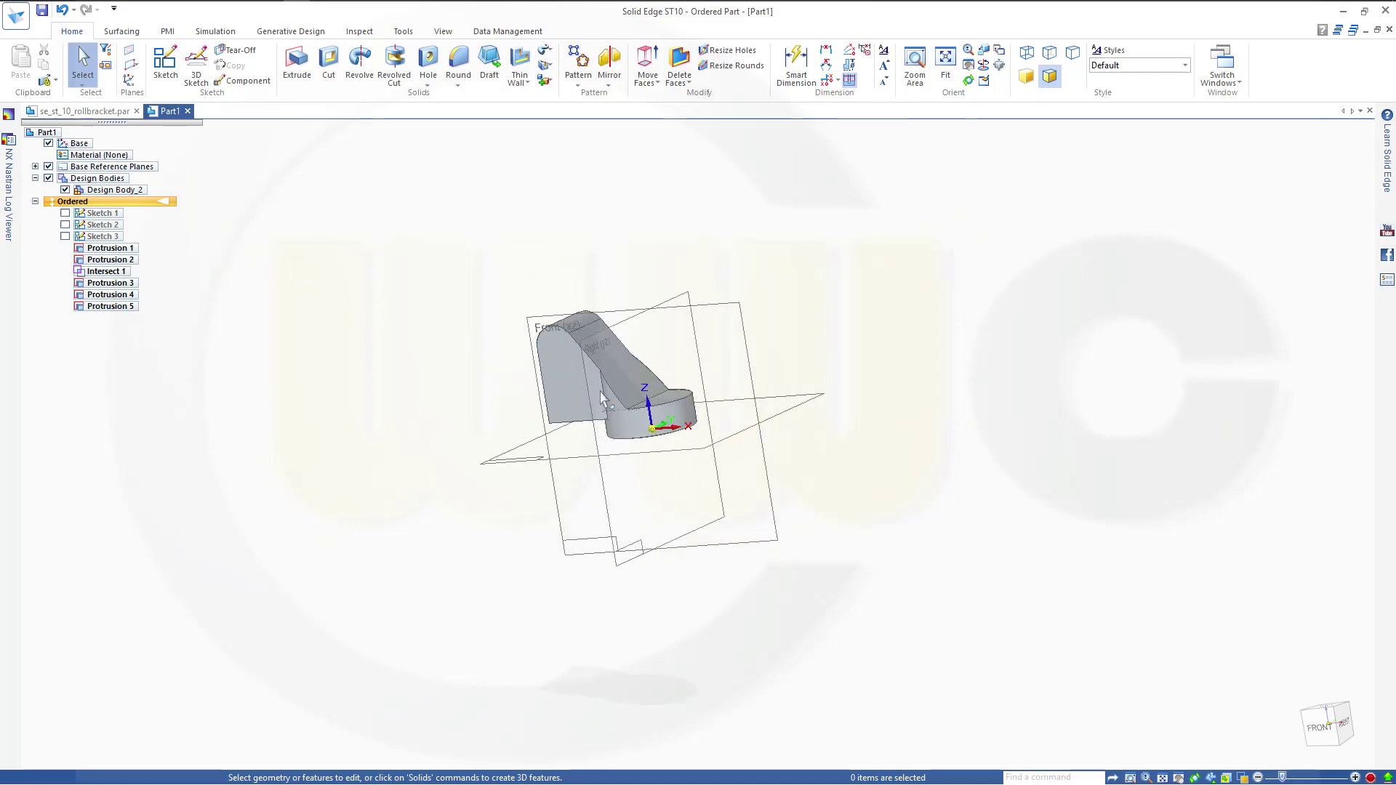
pyautogui.scroll(2, 601, 399)
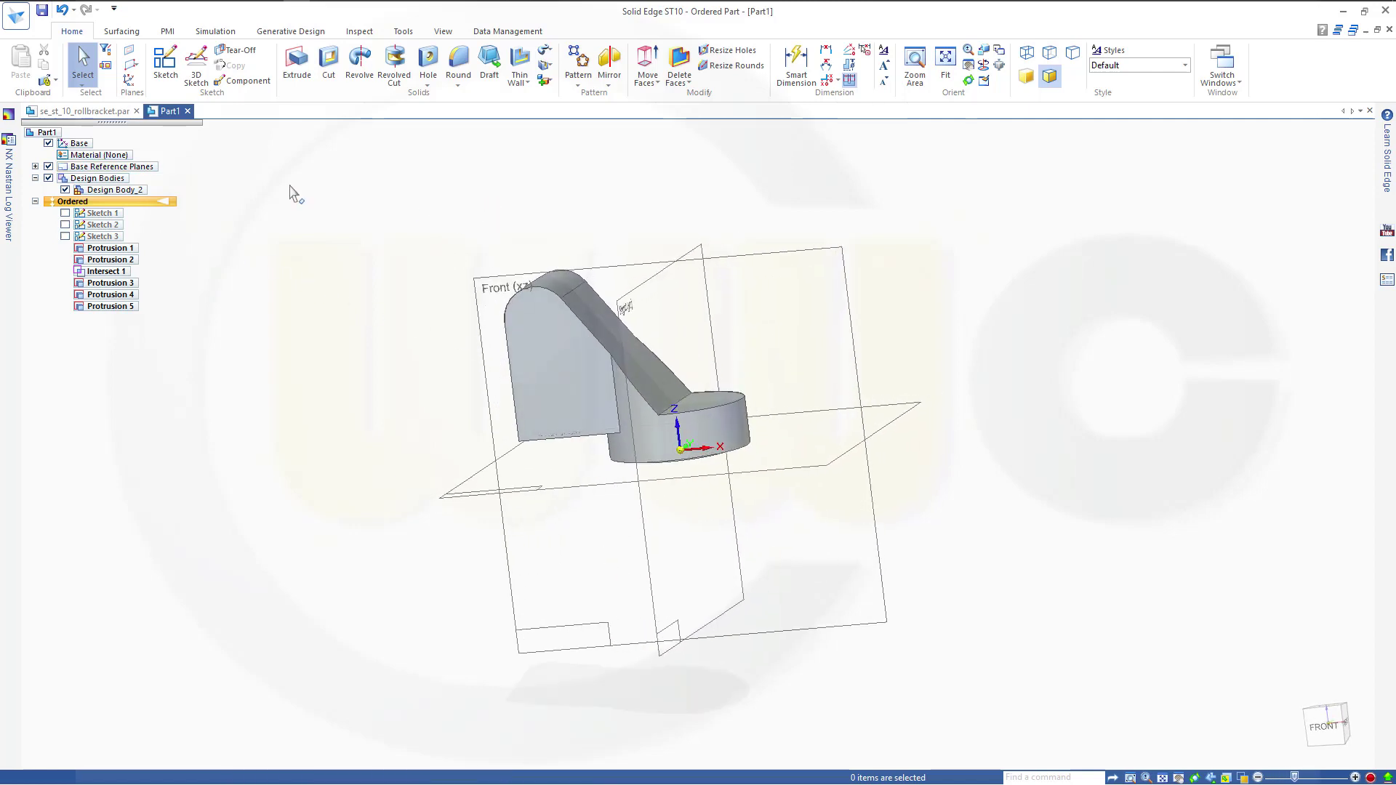
pyautogui.click(48, 165)
pyautogui.moveTo(379, 259)
pyautogui.mouseDown(button='middle')
pyautogui.moveTo(362, 267)
pyautogui.moveTo(336, 237)
pyautogui.mouseUp(button='middle')
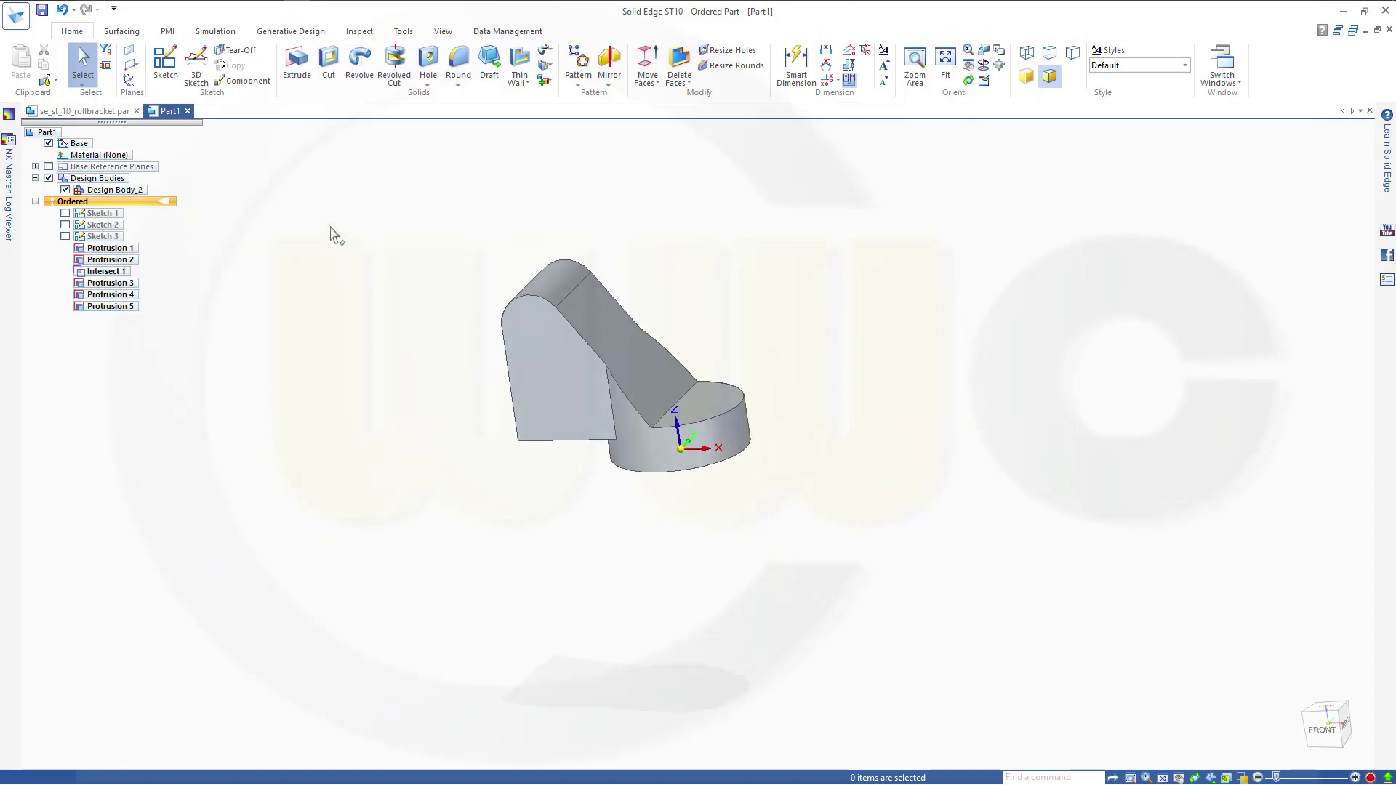
pyautogui.scroll(2, 473, 250)
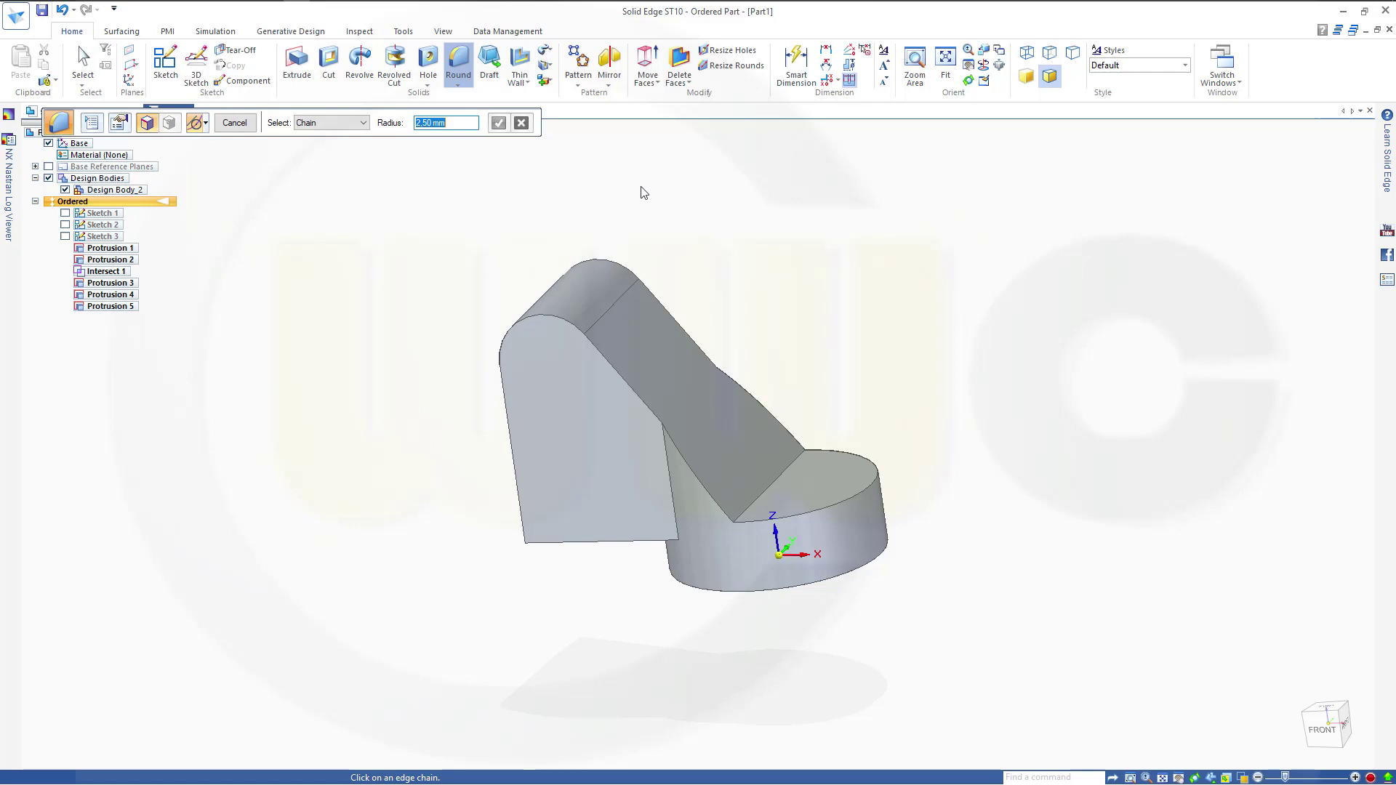
pyautogui.write('5')
# - Round the four bottom edges of the wall and base at 5 mm radius
pyautogui.click(629, 544)
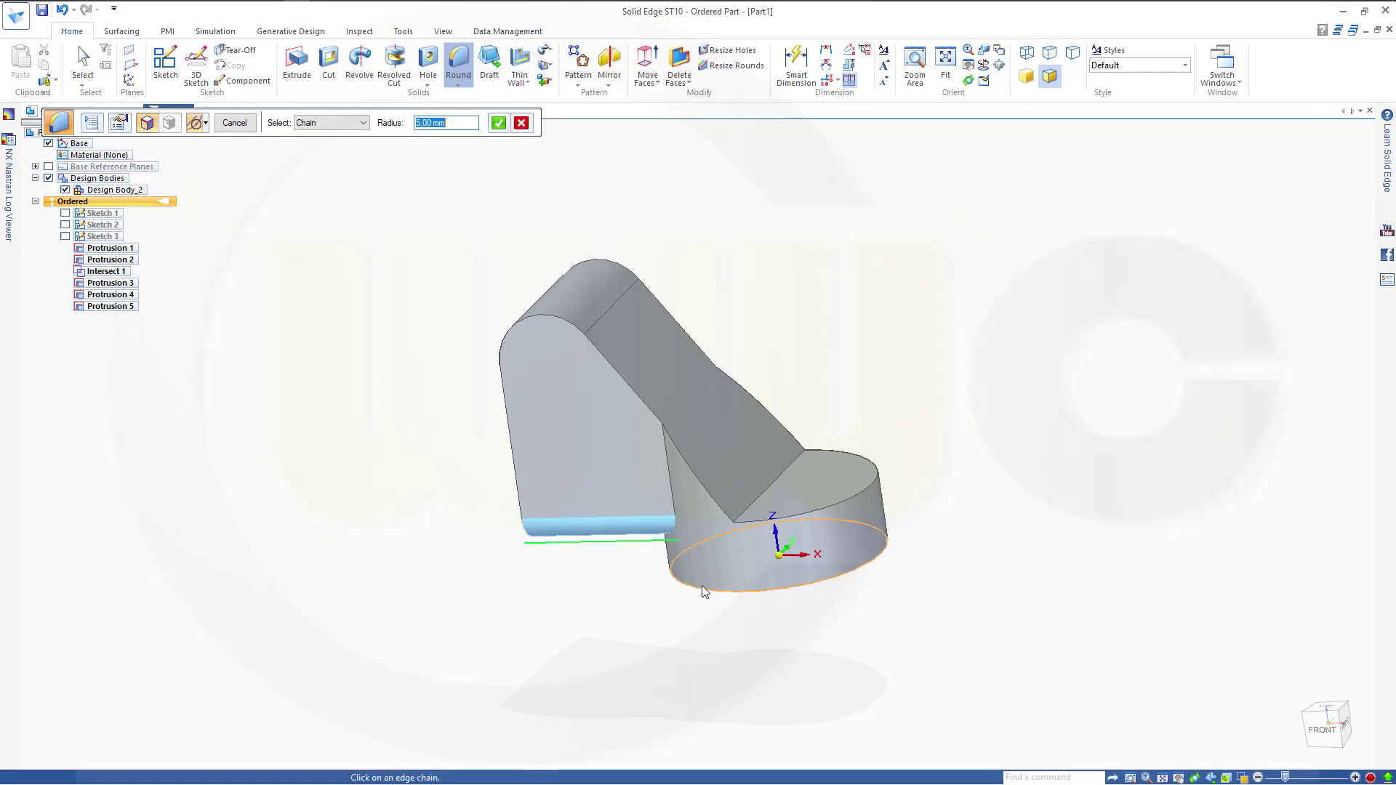
pyautogui.click(702, 586)
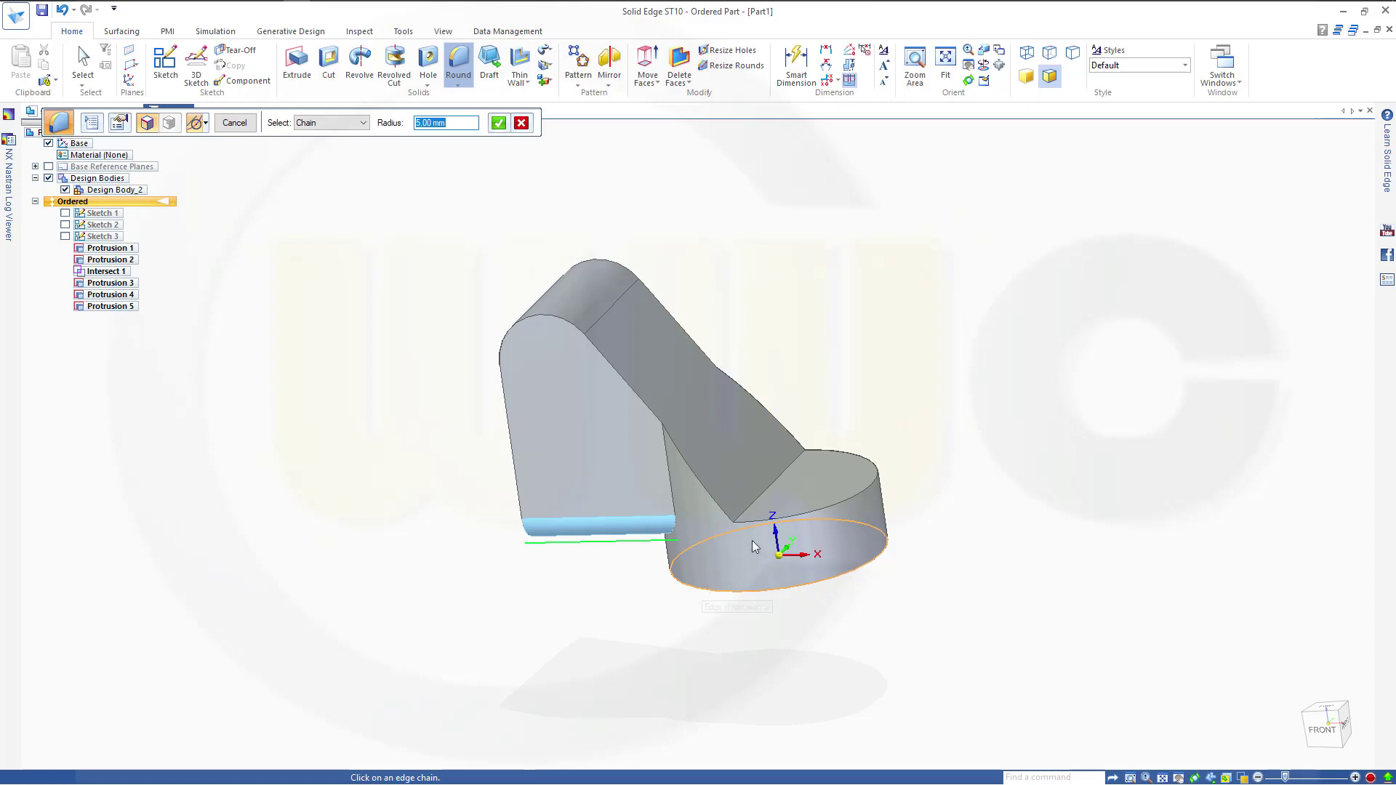
pyautogui.click(780, 476)
pyautogui.moveTo(780, 475); pyautogui.dragTo(755, 501, button='middle')
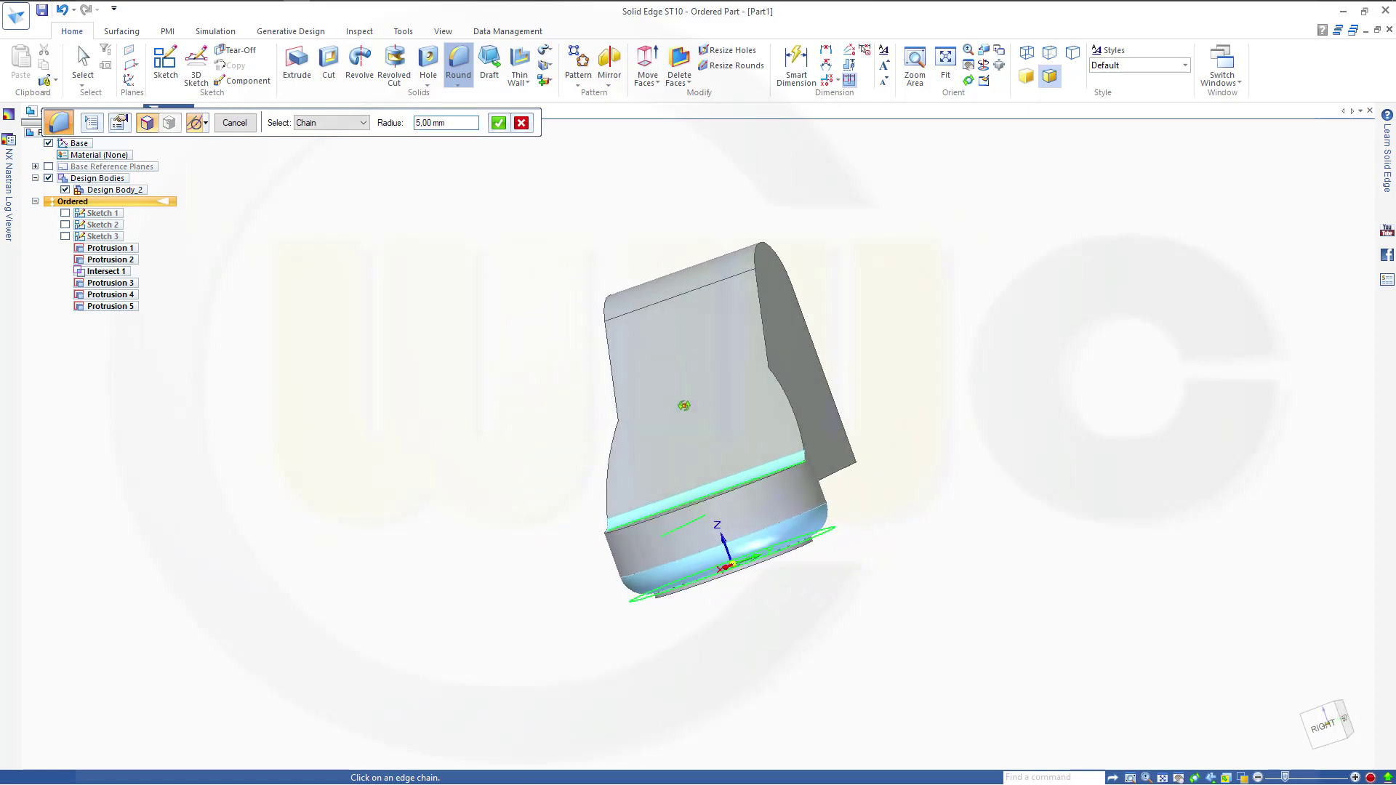
pyautogui.click(850, 470)
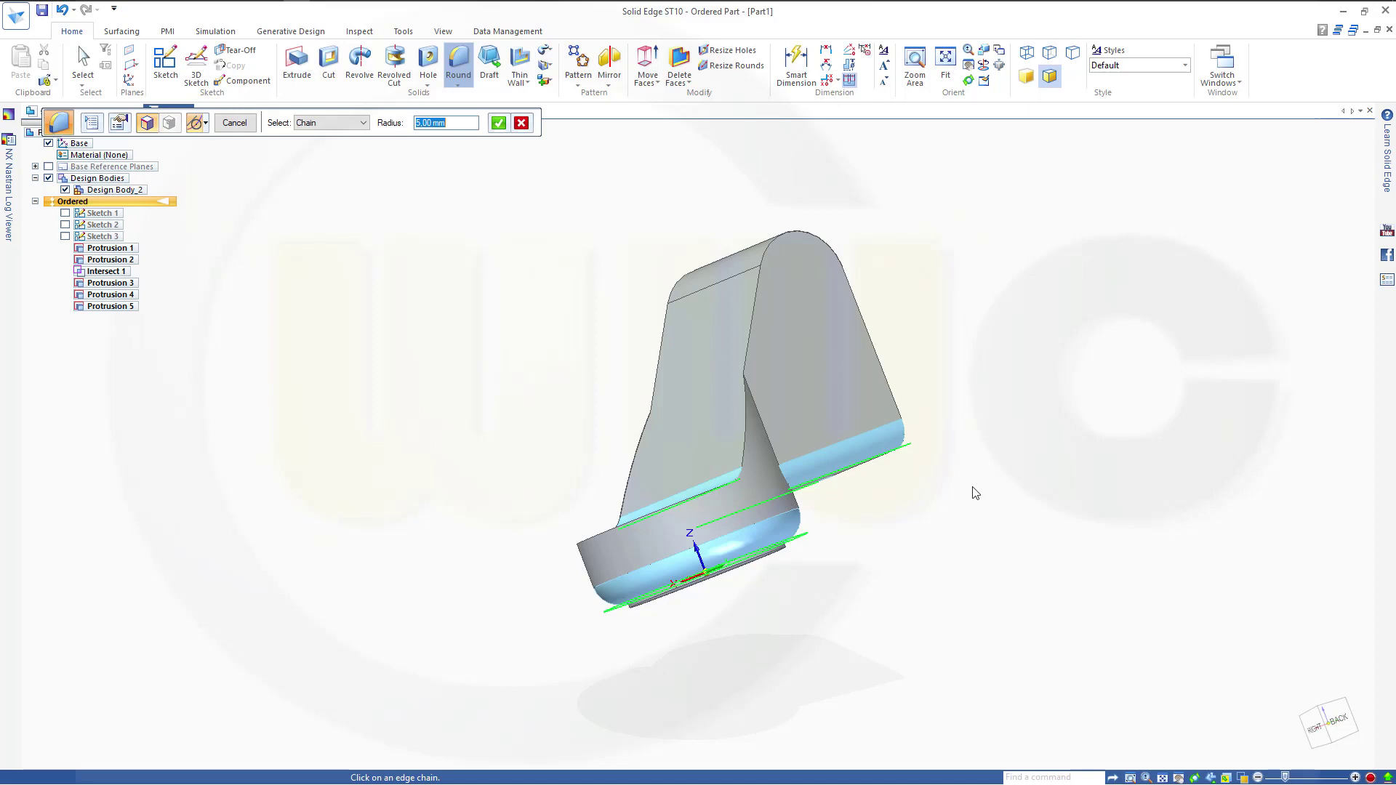
pyautogui.click(500, 125)
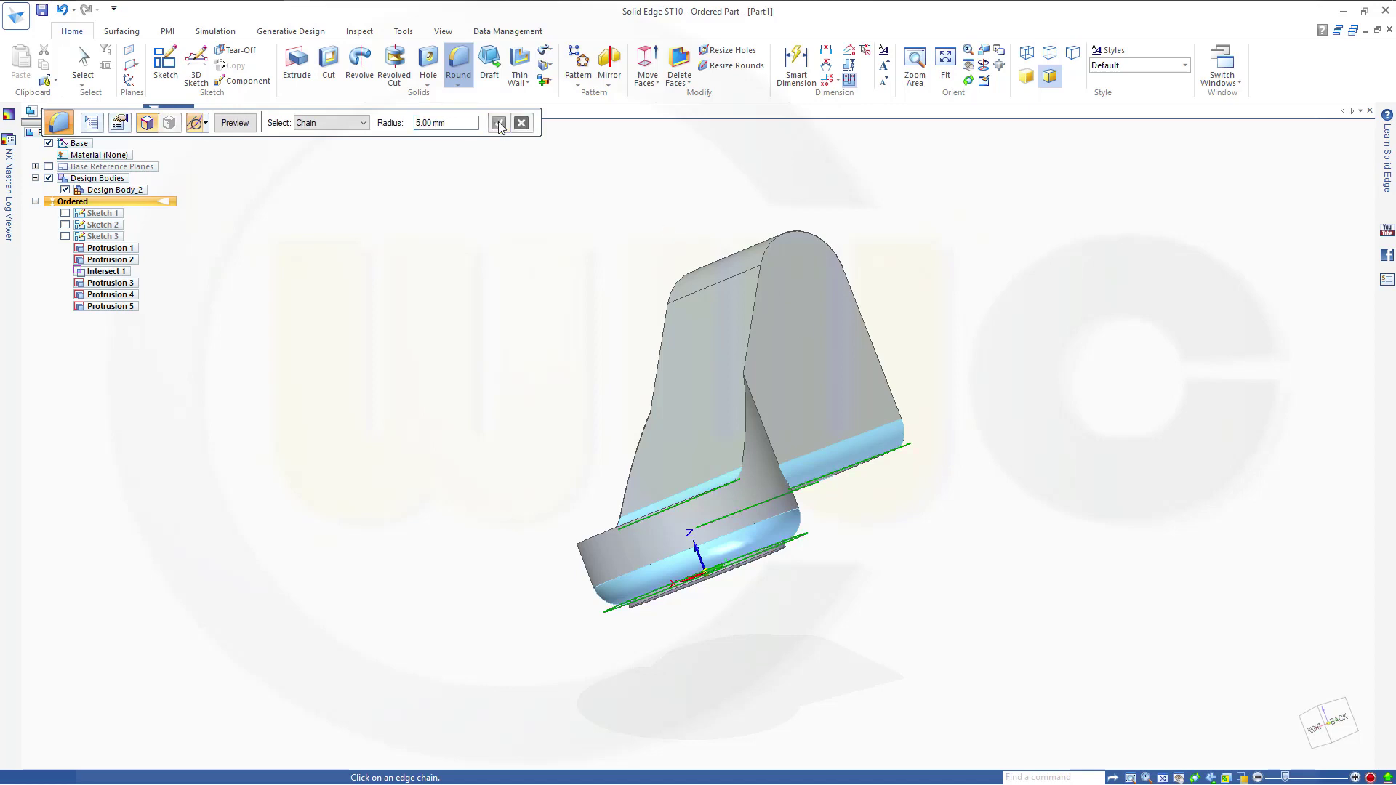
pyautogui.click(231, 124)
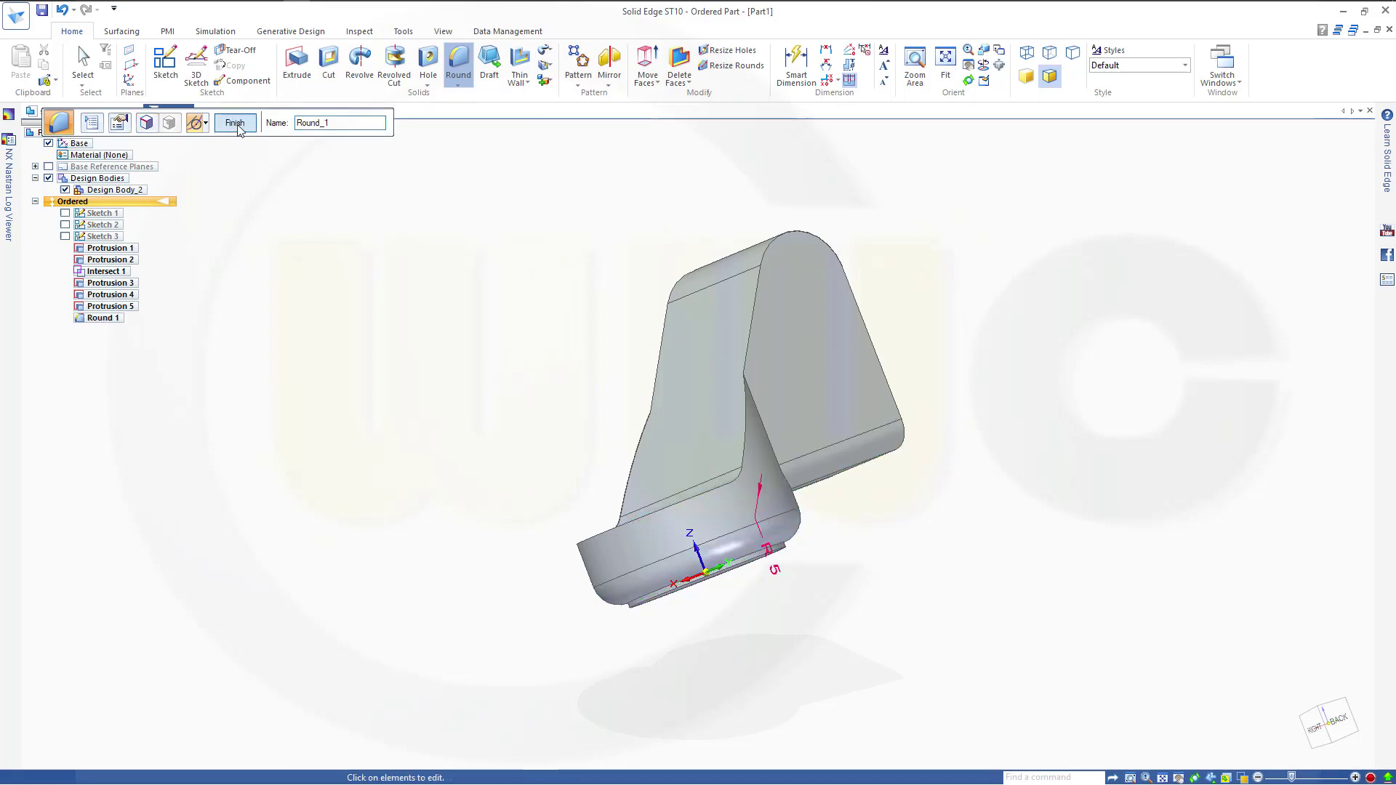
pyautogui.click(233, 123)
# - Apply a 5 mm round to the arm-to-base edge, creating Round 2
pyautogui.moveTo(397, 279)
pyautogui.mouseDown(button='middle')
pyautogui.moveTo(701, 218)
pyautogui.moveTo(735, 263)
pyautogui.mouseUp(button='middle')
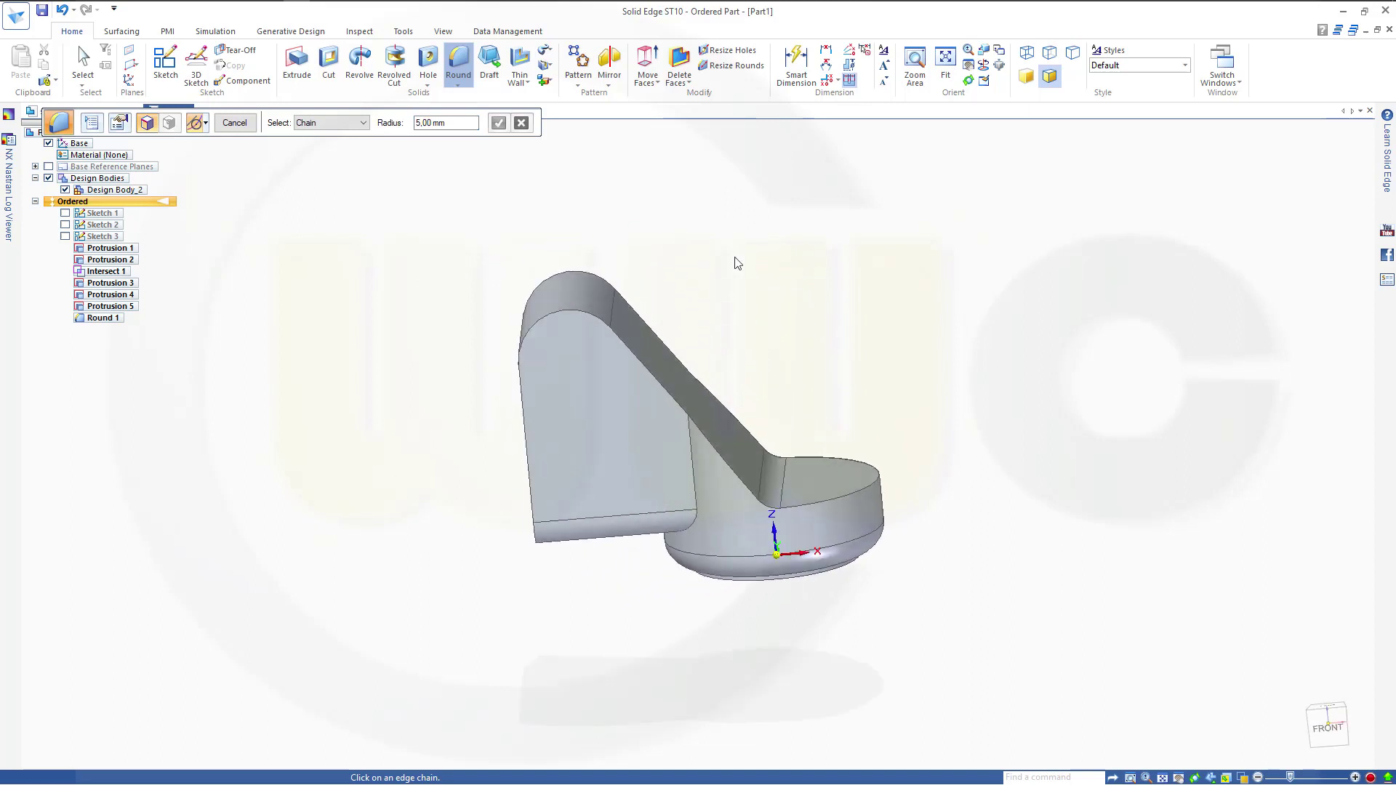
pyautogui.click(690, 443)
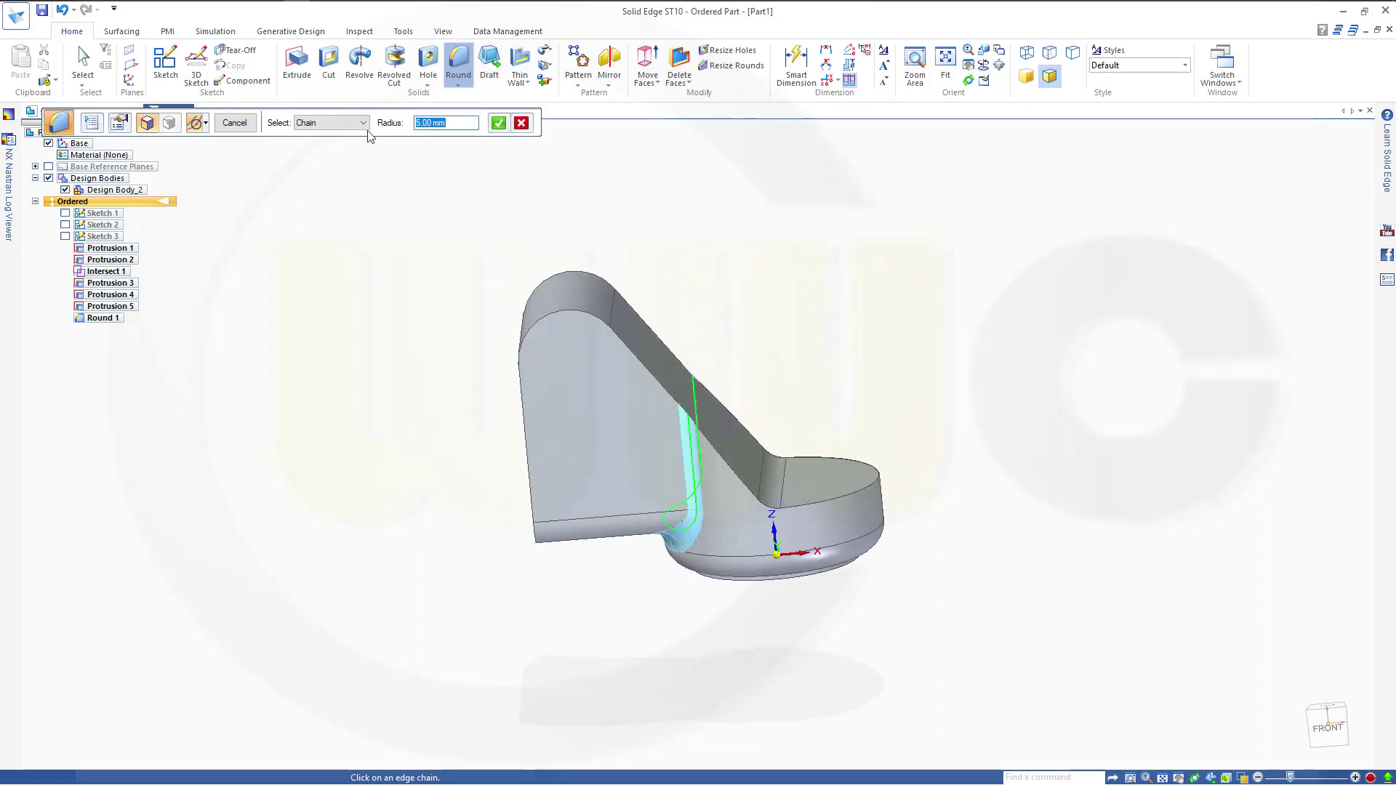
pyautogui.click(499, 125)
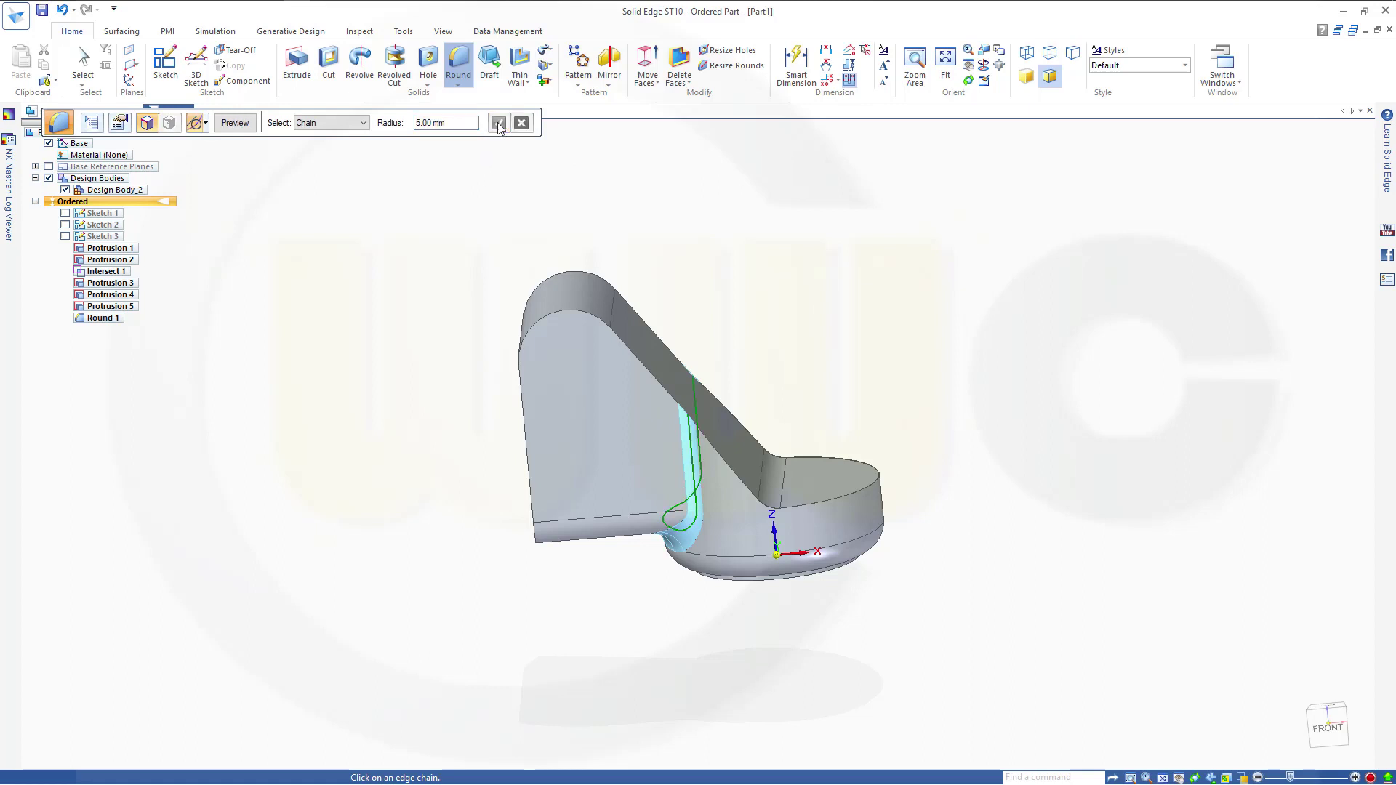
pyautogui.click(236, 123)
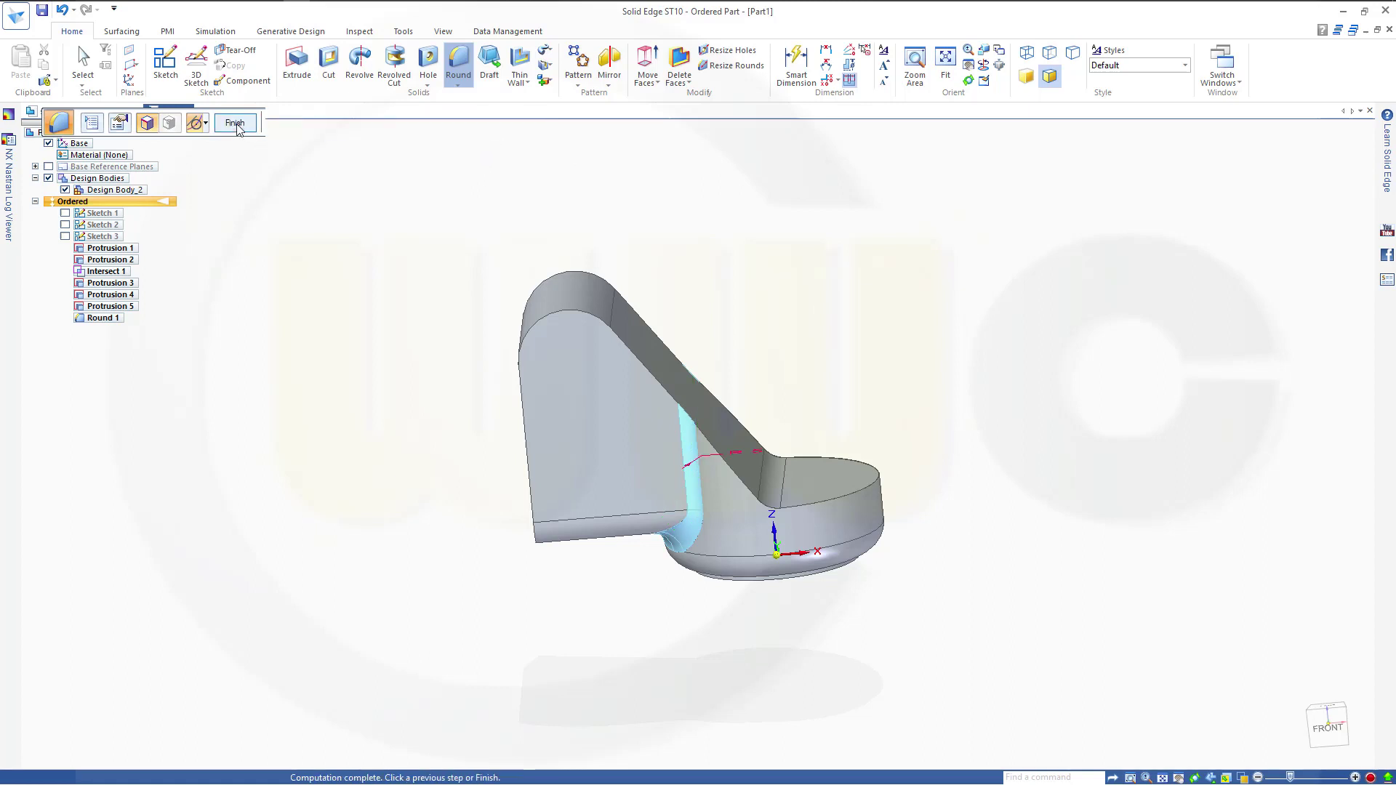
pyautogui.click(236, 123)
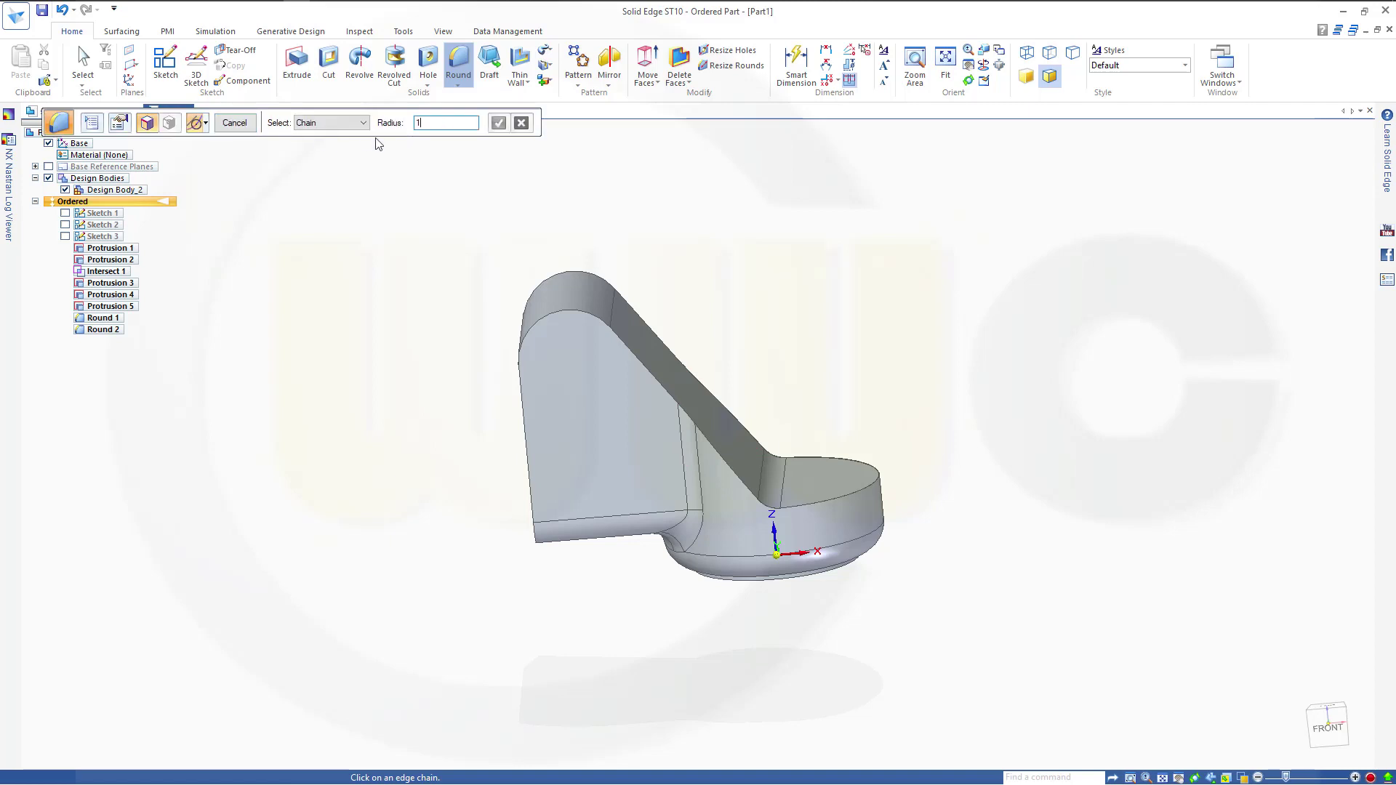
# - Add a 1 mm round on the base's bottom edge chain as Round 3
pyautogui.moveTo(885, 482)
pyautogui.mouseDown(button='middle')
pyautogui.moveTo(926, 524)
pyautogui.moveTo(889, 571)
pyautogui.mouseUp(button='middle')
pyautogui.scroll(2, 888, 570)
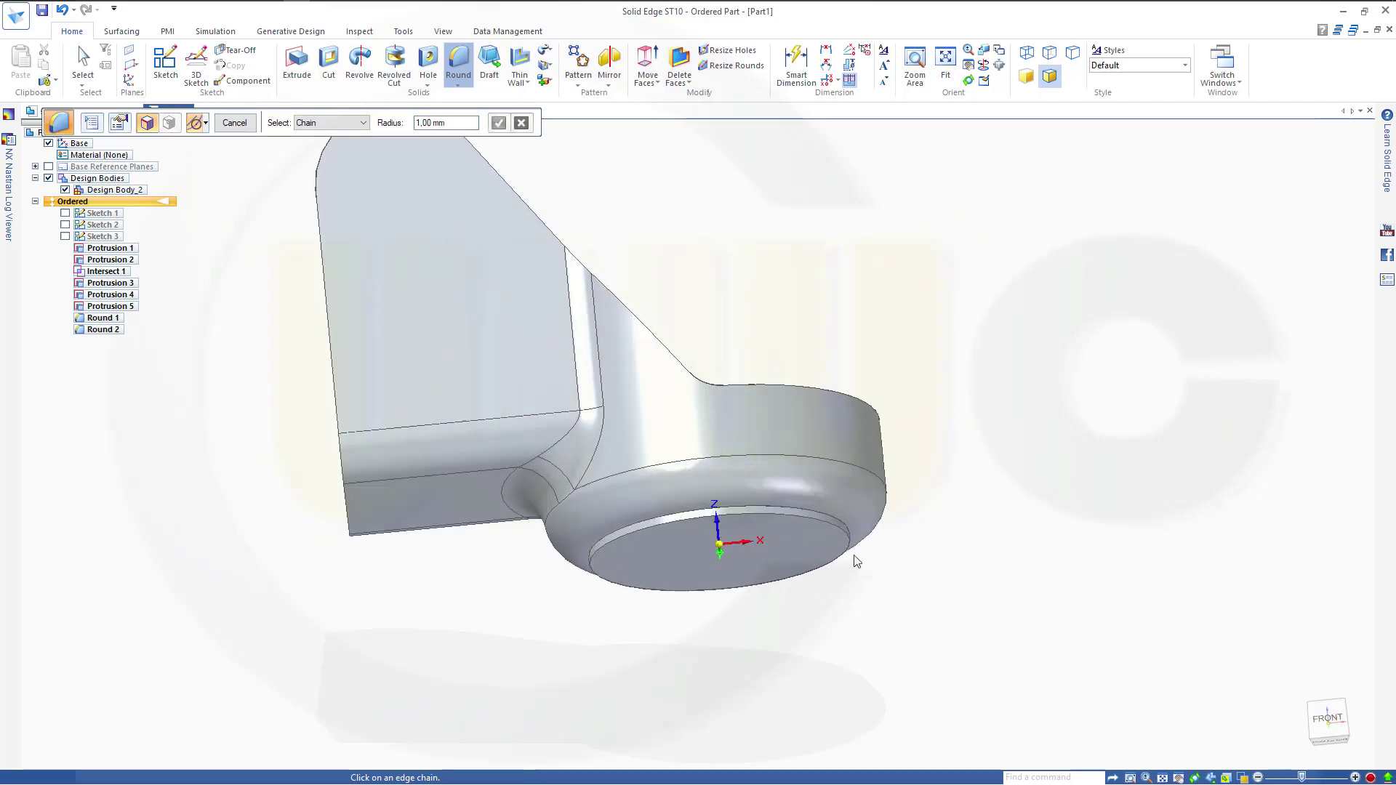
pyautogui.scroll(2, 858, 567)
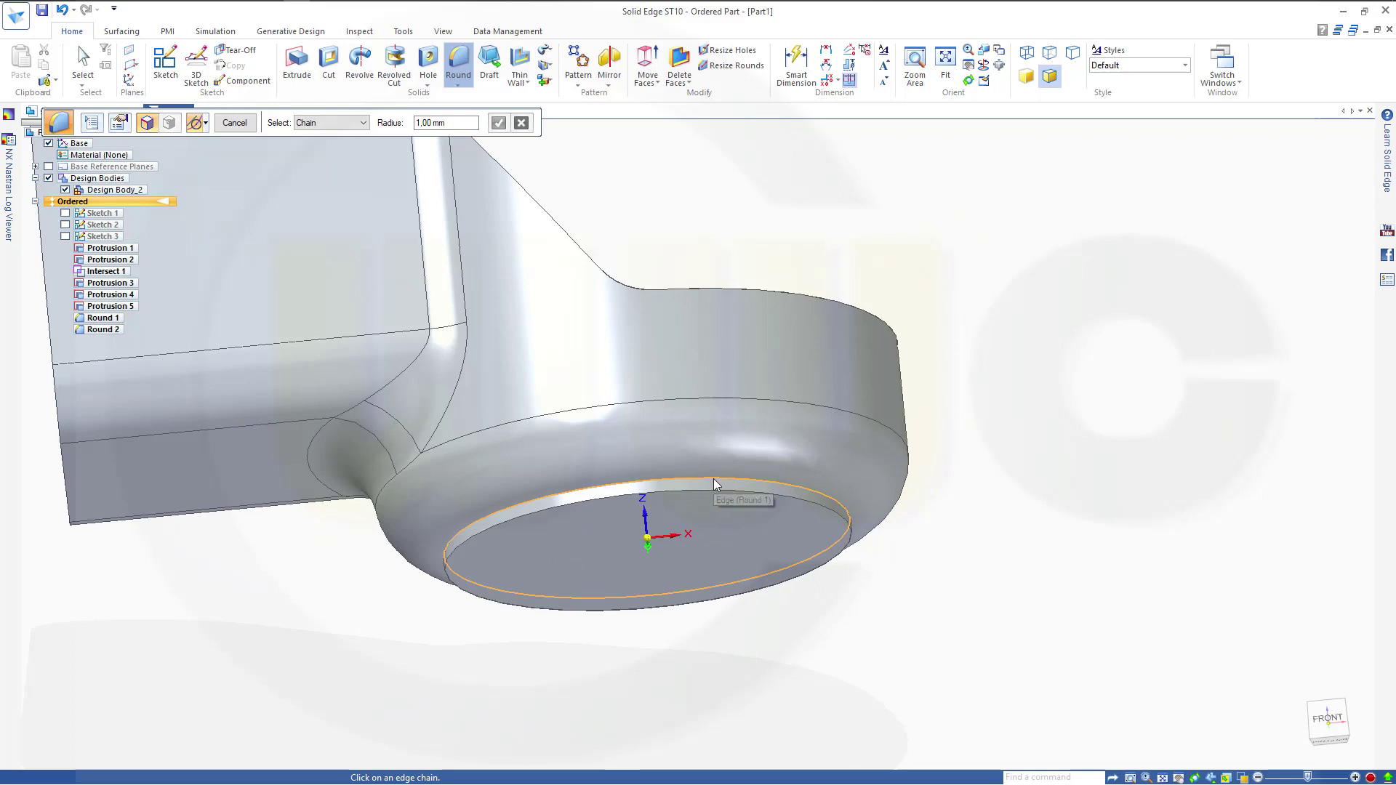
pyautogui.click(713, 479)
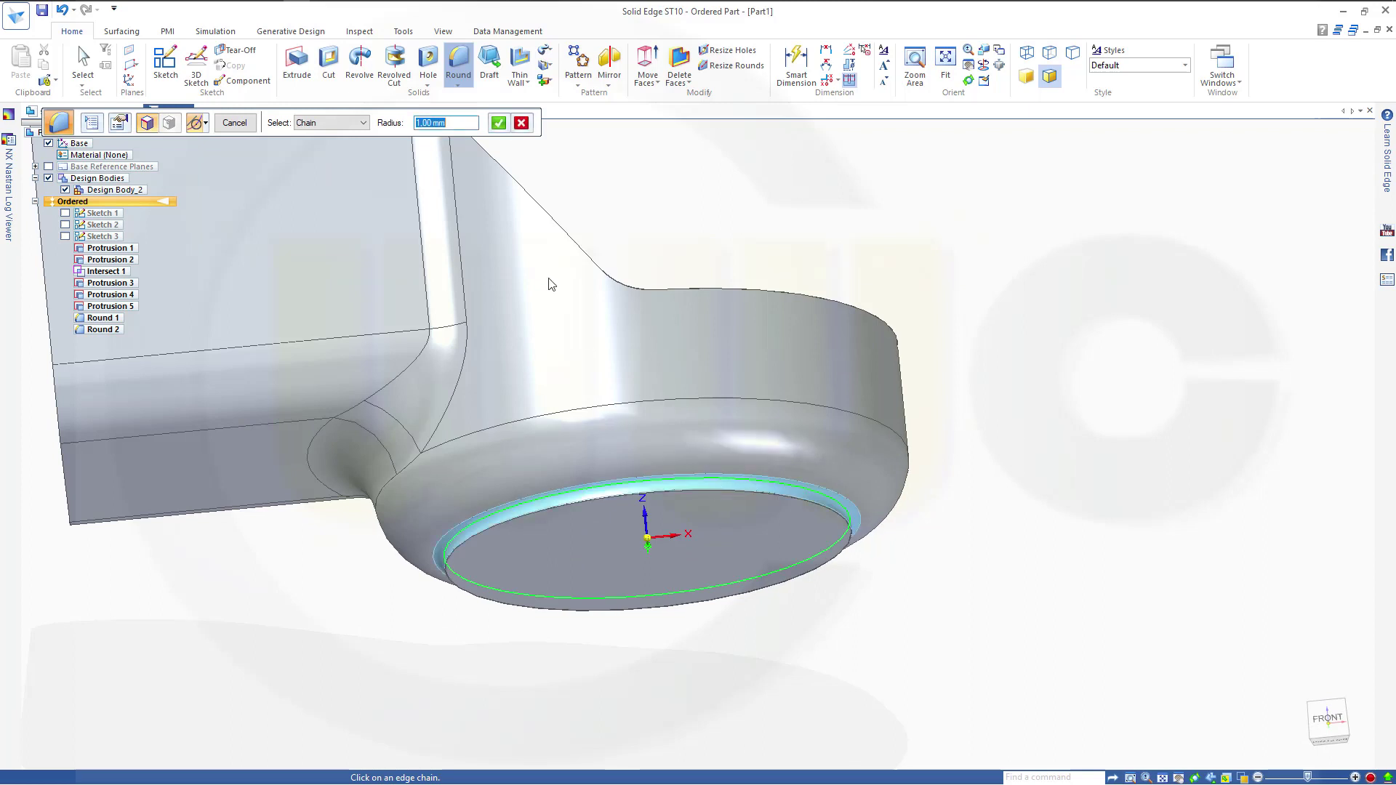
pyautogui.click(498, 122)
pyautogui.click(237, 124)
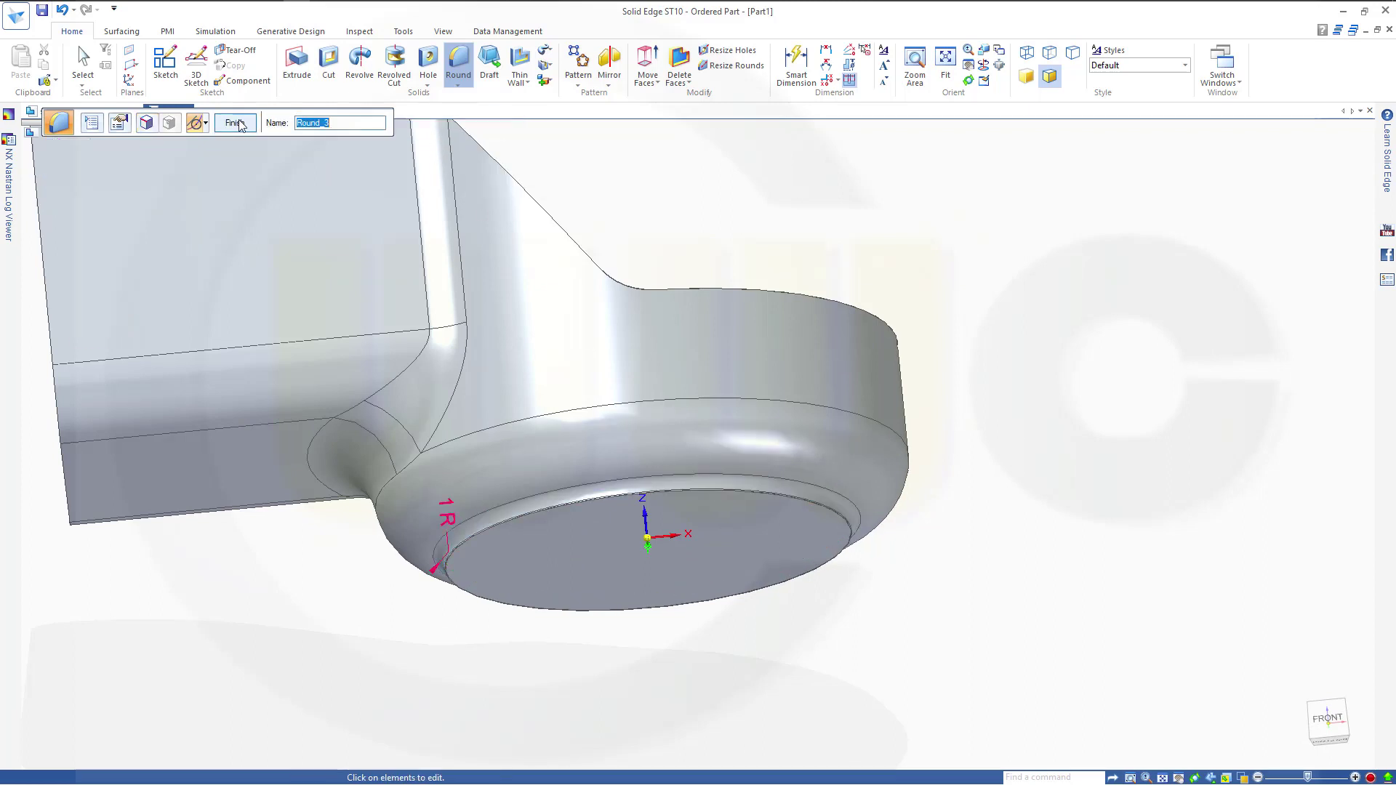
pyautogui.click(234, 123)
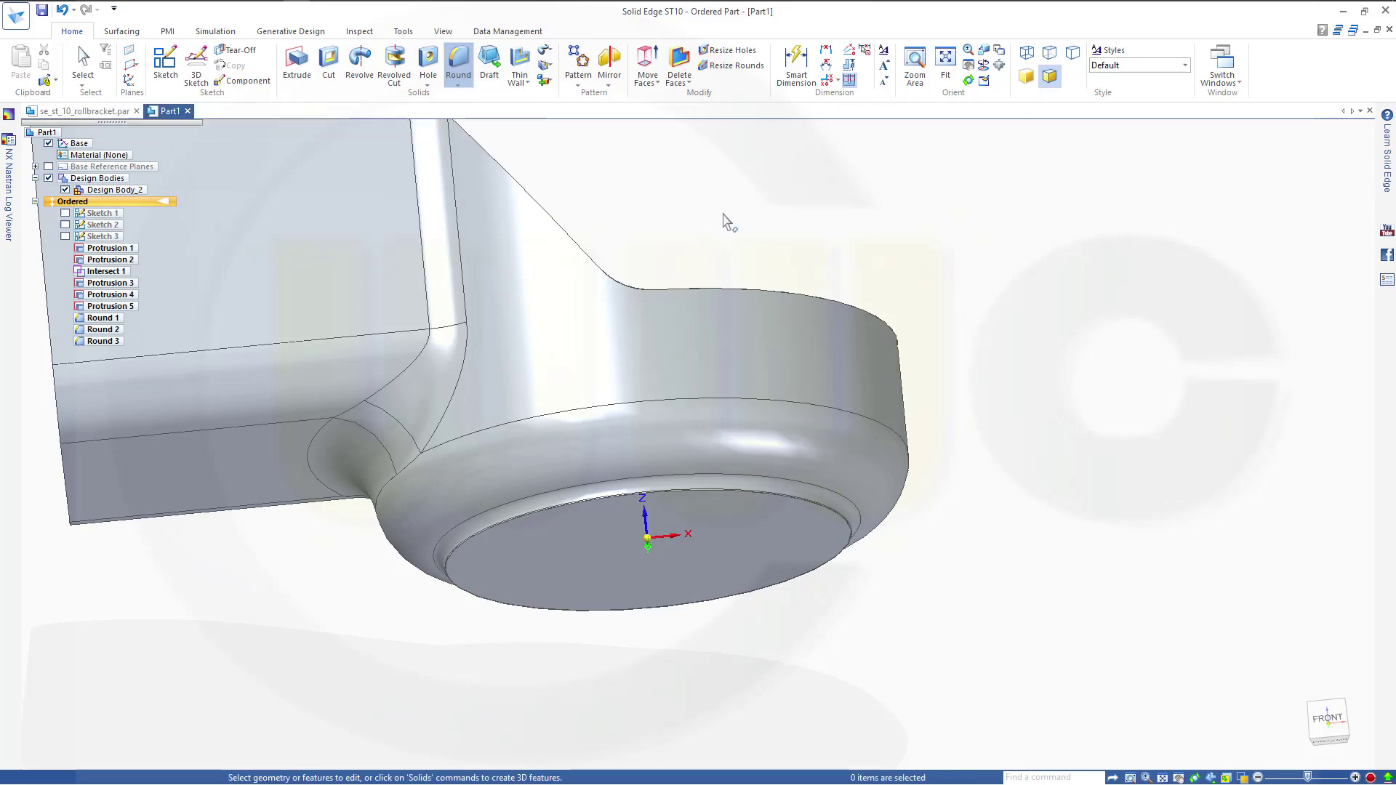
pyautogui.moveTo(708, 211)
pyautogui.mouseDown(button='middle')
pyautogui.moveTo(665, 287)
pyautogui.moveTo(462, 249)
pyautogui.mouseUp(button='middle')
pyautogui.scroll(-2, 469, 235)
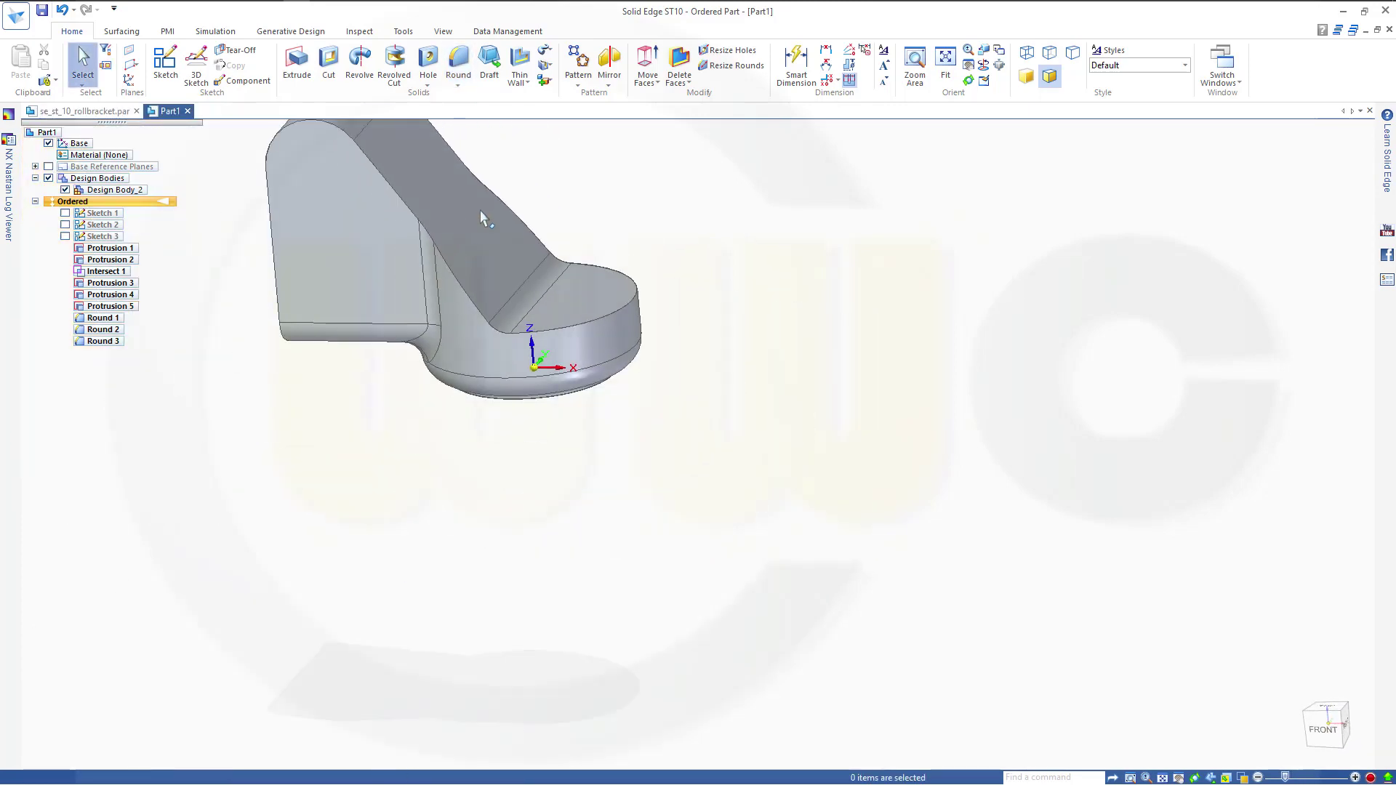
pyautogui.rightClick(666, 300)
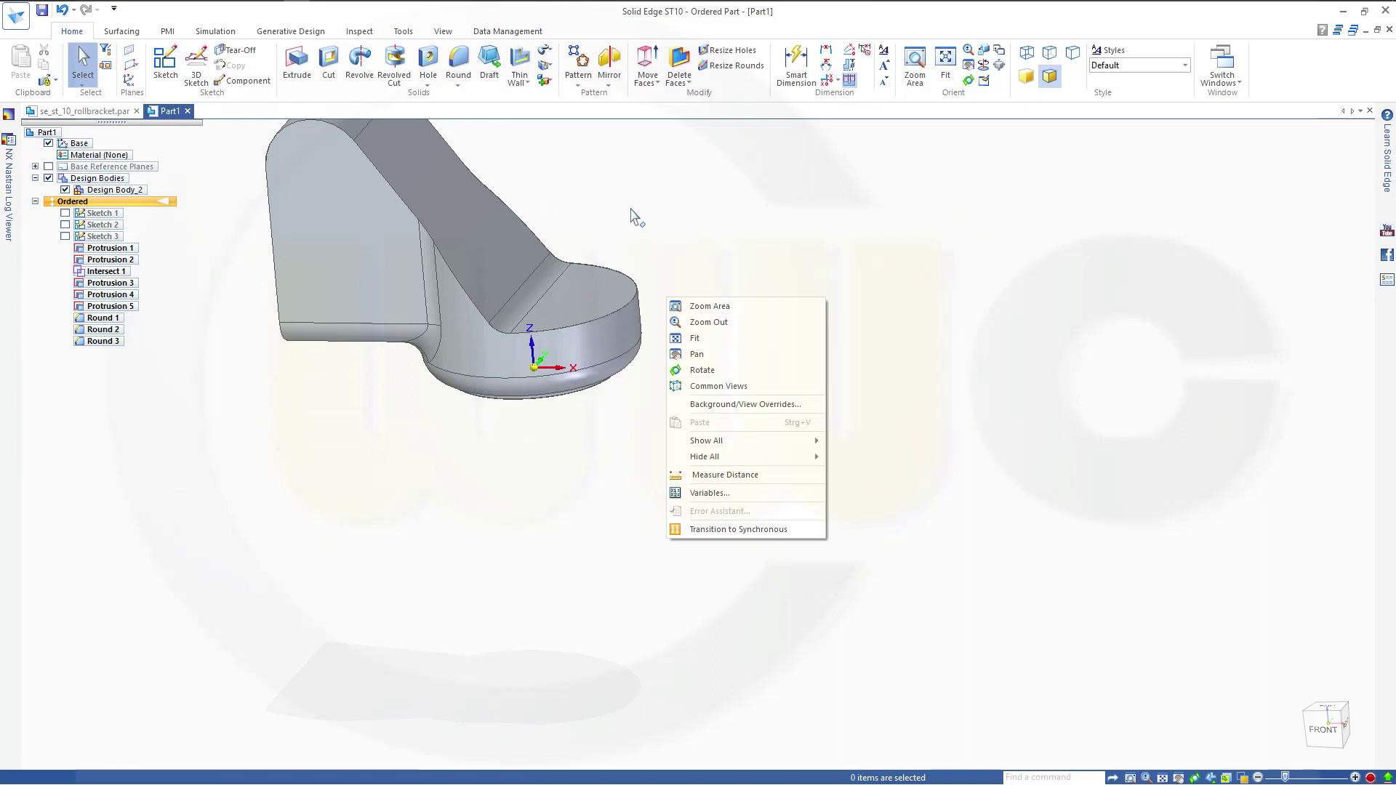
pyautogui.click(631, 215)
pyautogui.scroll(-1, 686, 247)
pyautogui.scroll(-1, 749, 336)
pyautogui.scroll(-1, 677, 347)
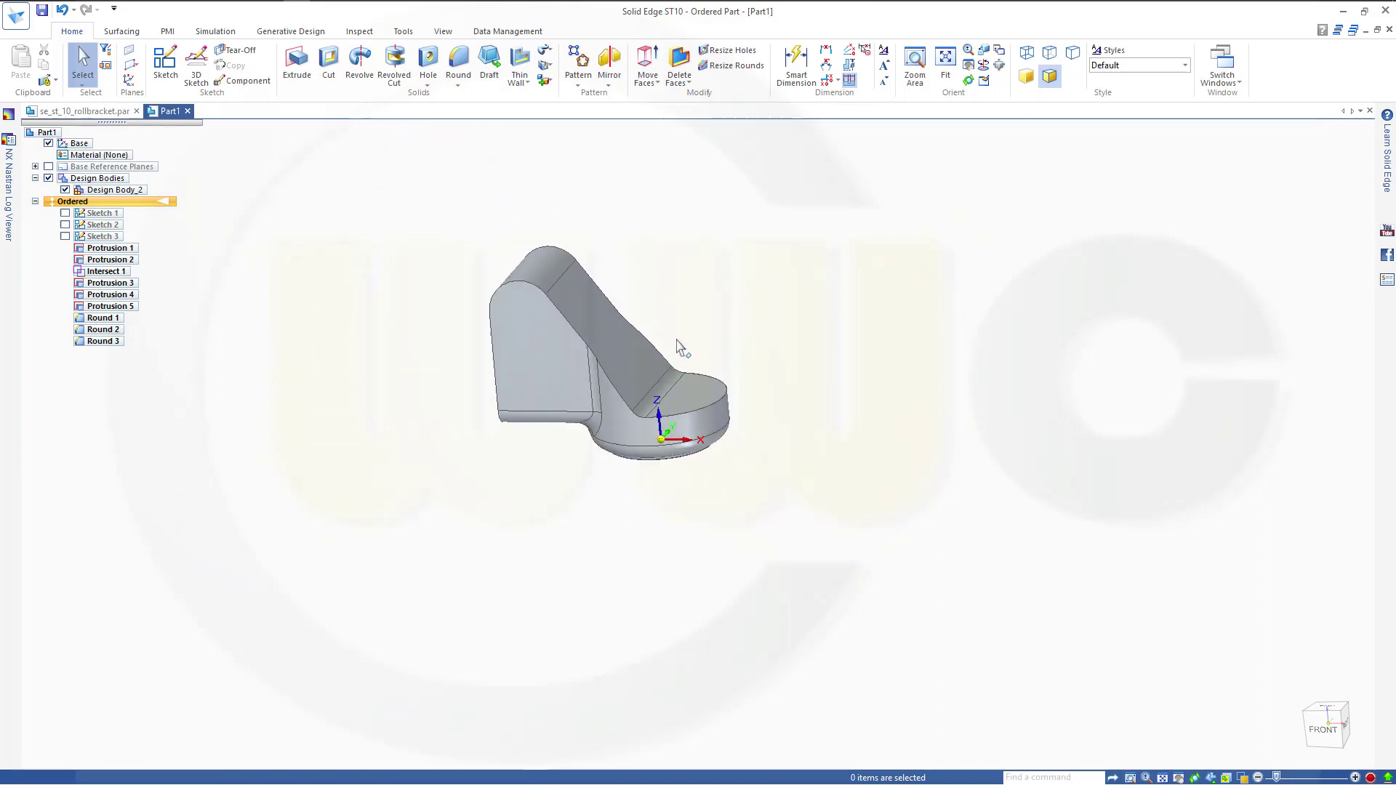
pyautogui.scroll(1, 677, 347)
pyautogui.scroll(1, 679, 346)
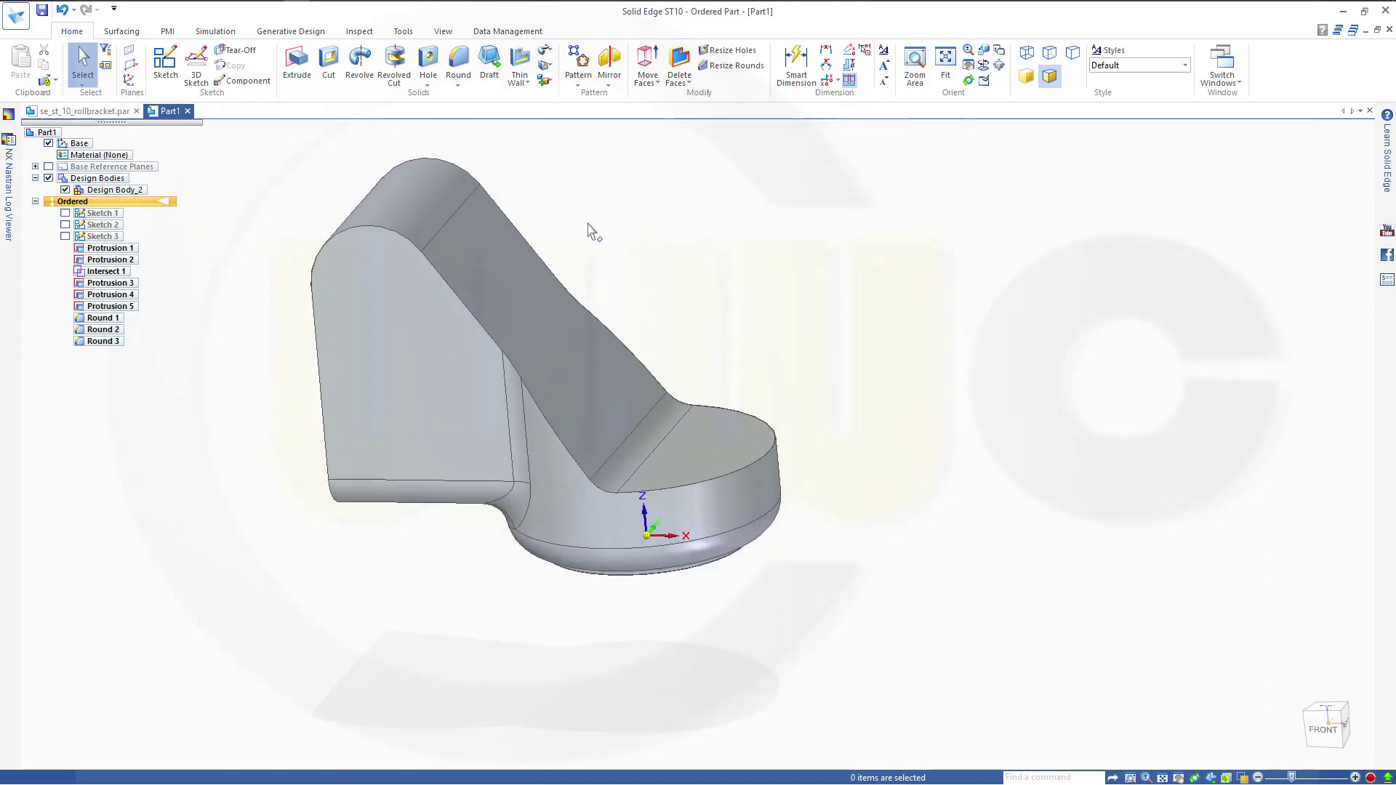
# - Shell the part to 2 mm thickness, leaving the top face chain open
pyautogui.click(519, 61)
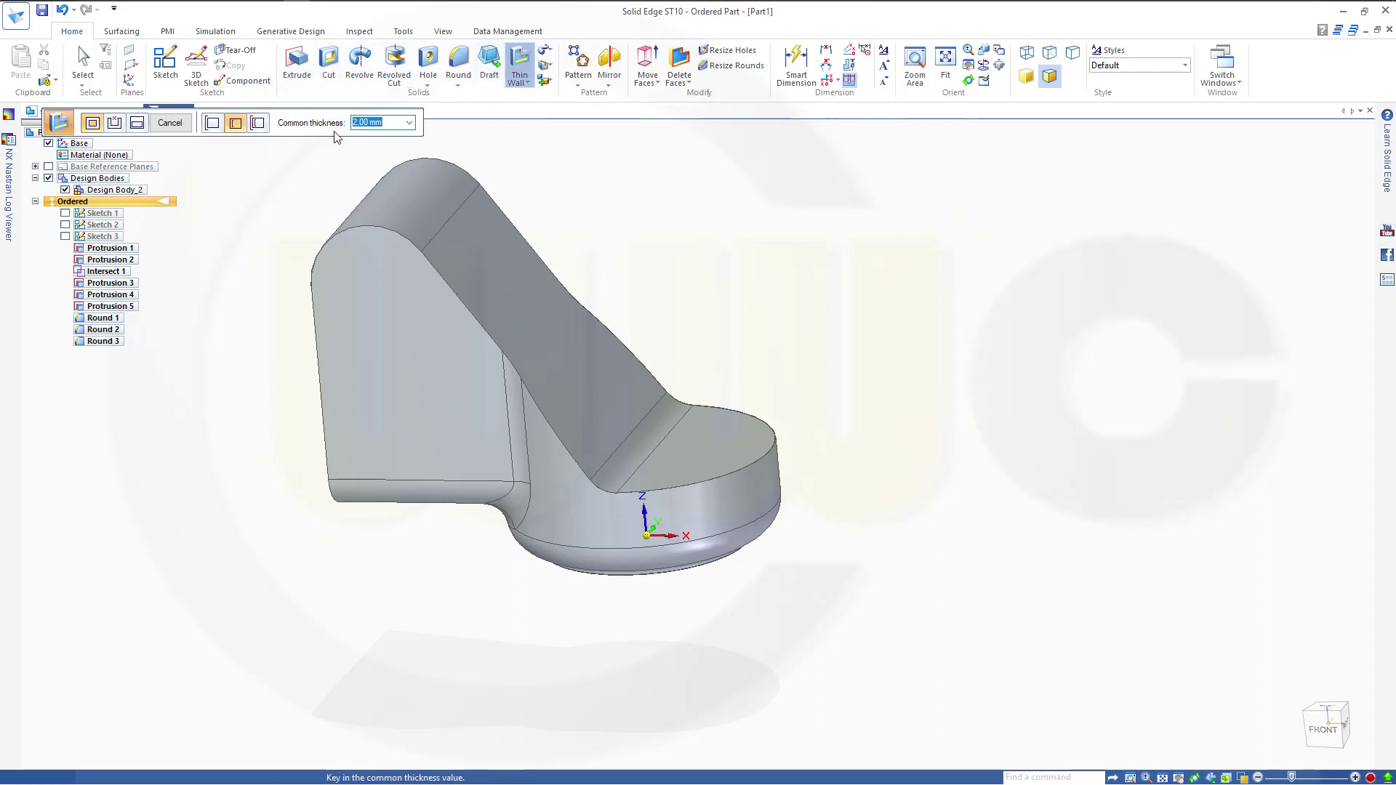
pyautogui.click(114, 122)
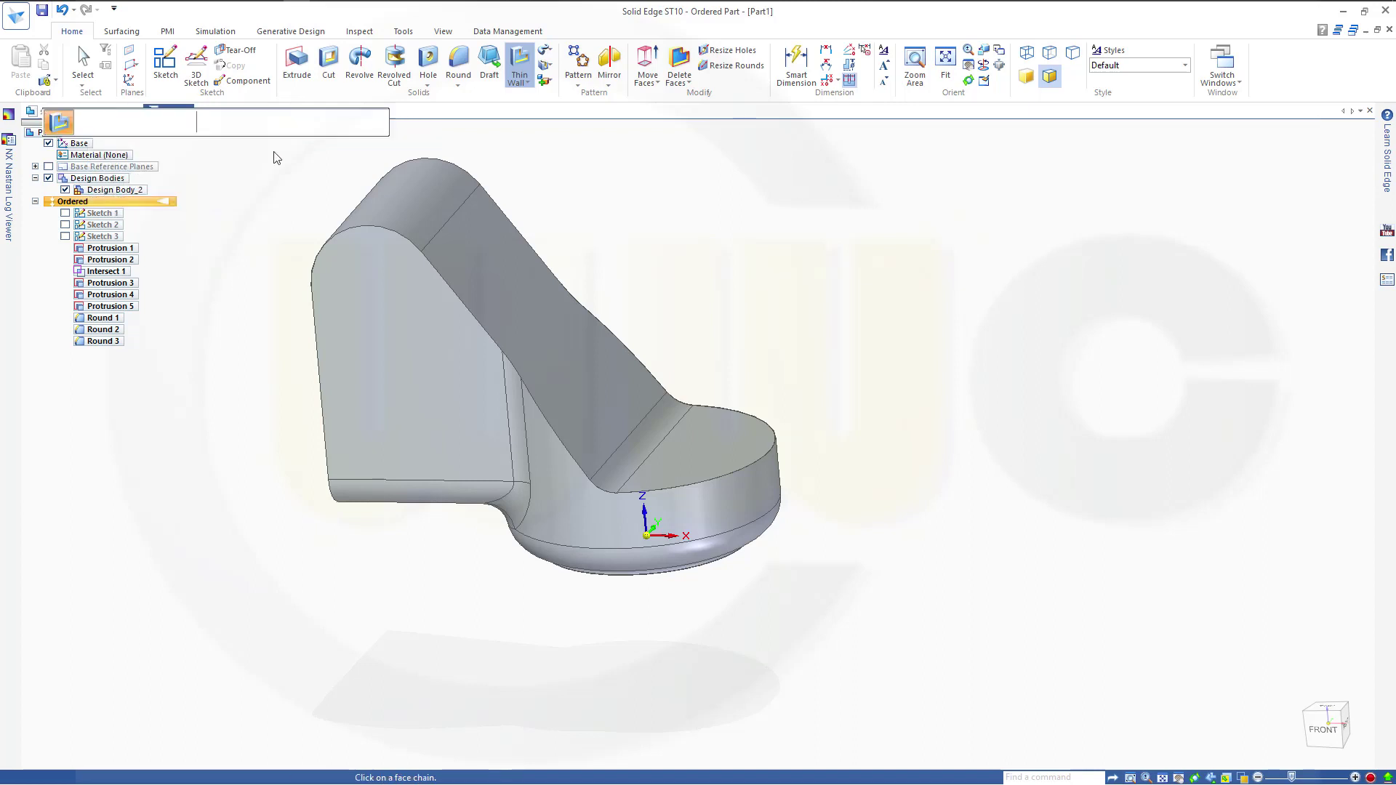
pyautogui.click(507, 271)
pyautogui.moveTo(850, 377)
pyautogui.mouseDown(button='middle')
pyautogui.moveTo(795, 244)
pyautogui.moveTo(689, 448)
pyautogui.mouseUp(button='middle')
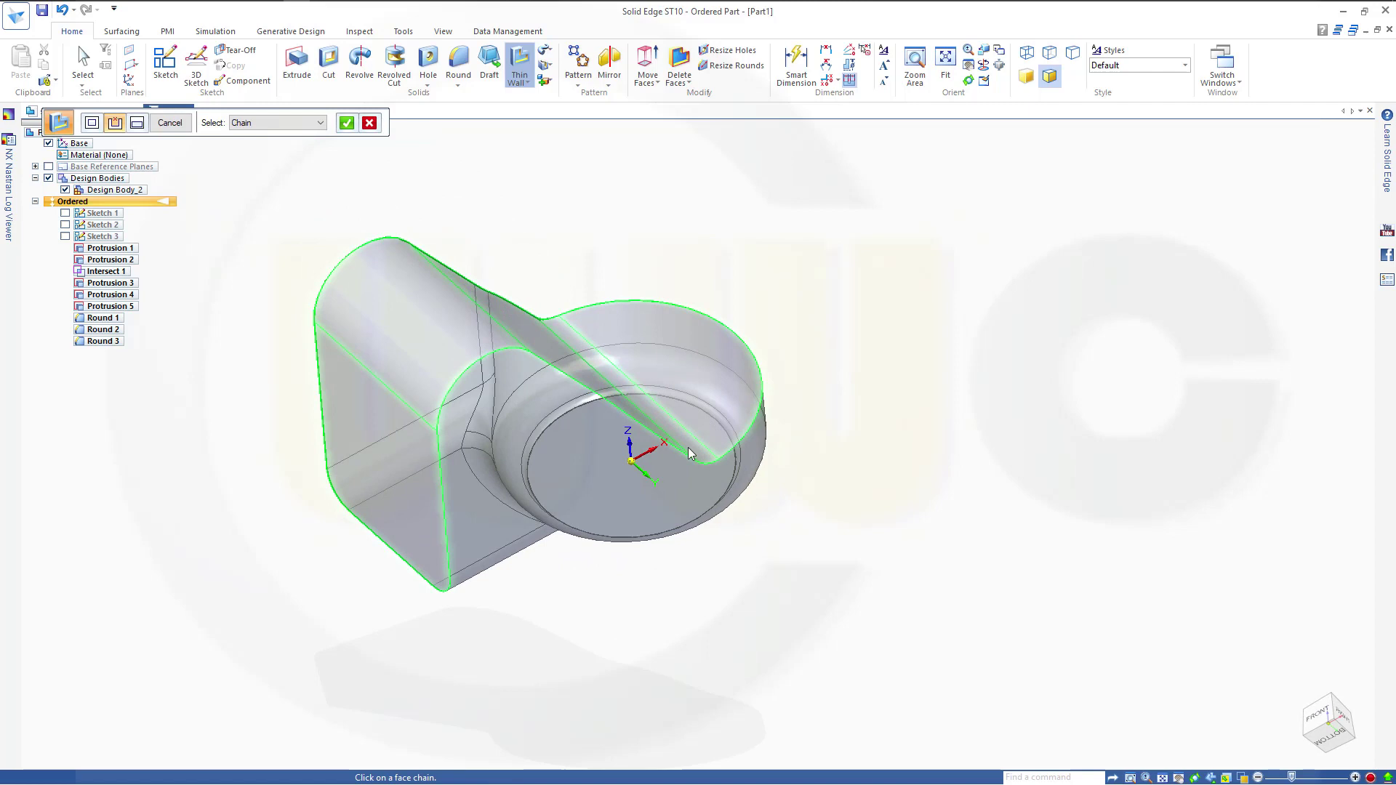
pyautogui.click(346, 123)
pyautogui.click(170, 123)
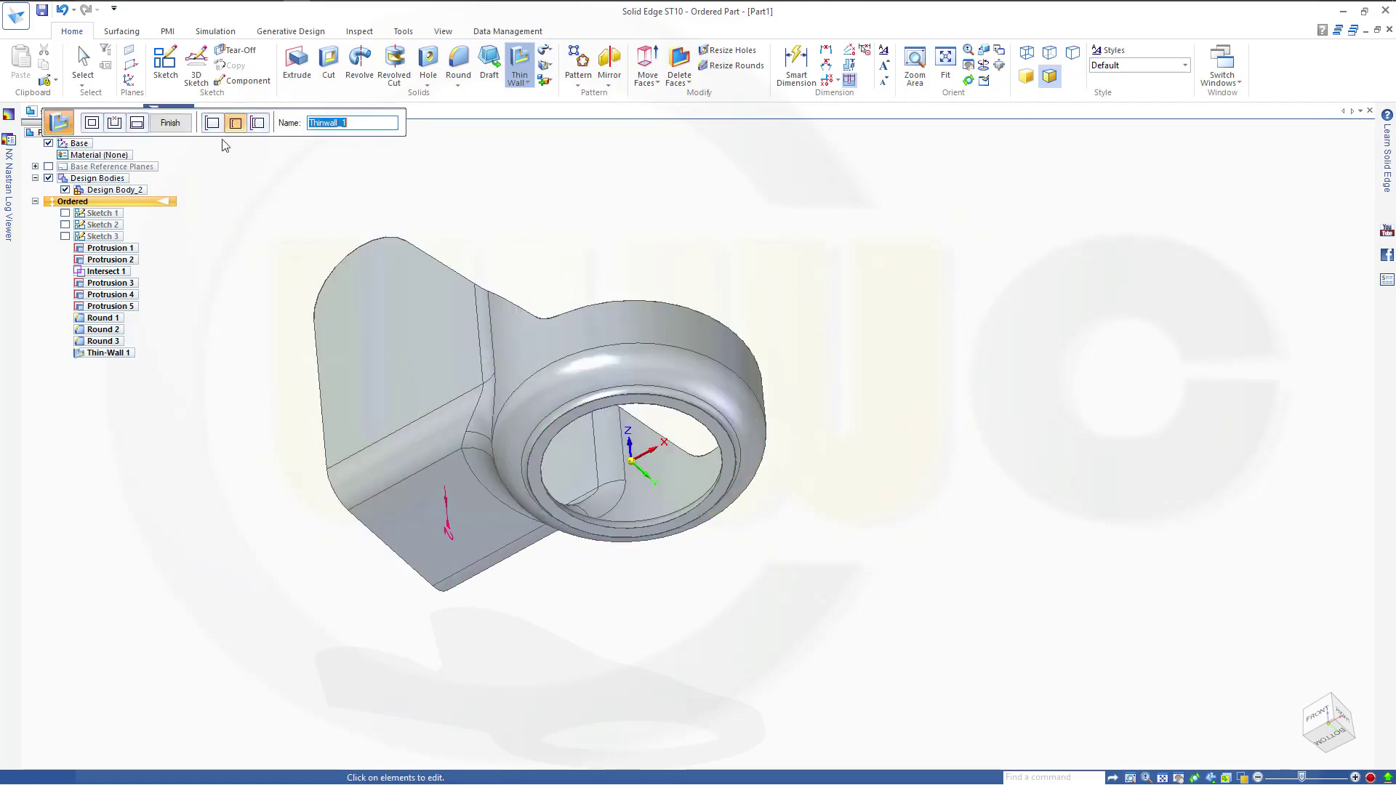
pyautogui.click(171, 124)
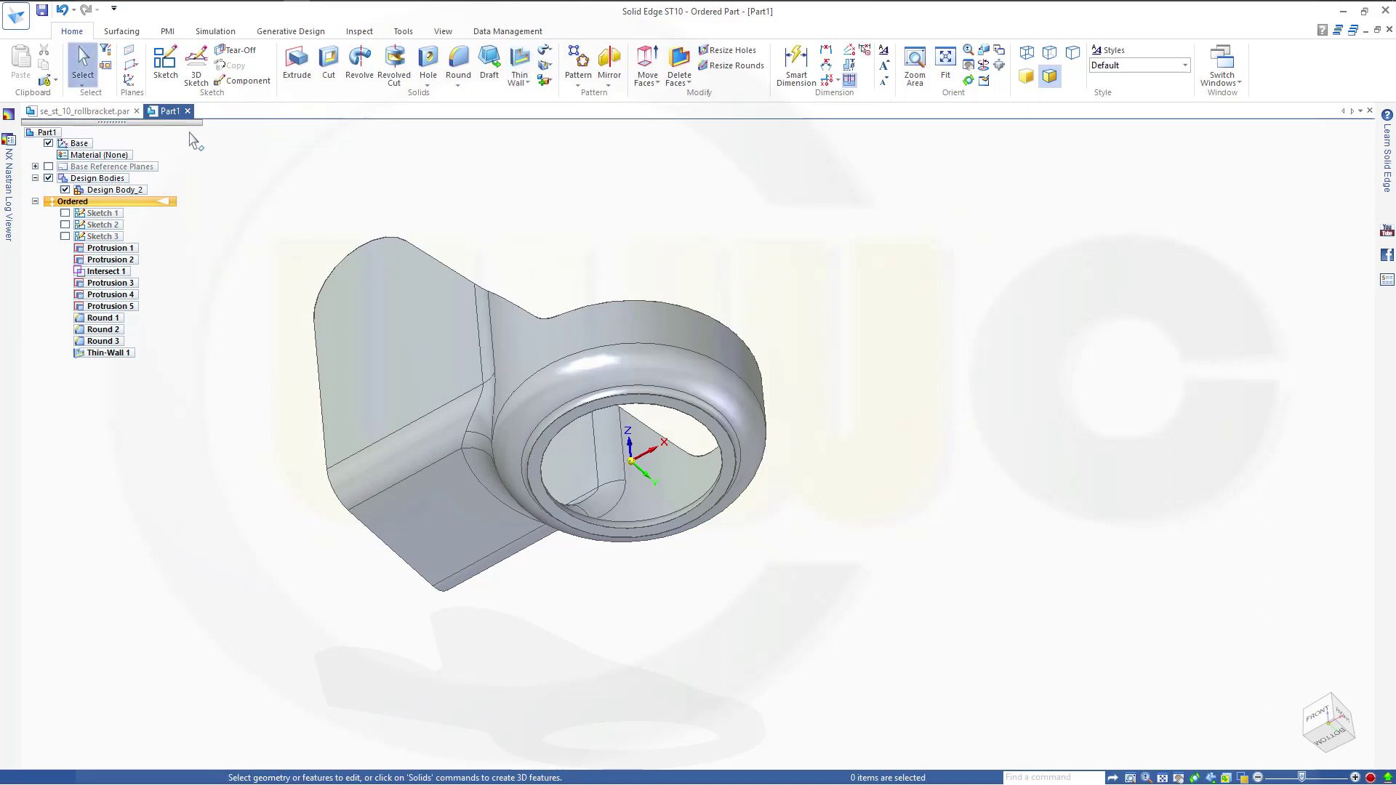
pyautogui.moveTo(436, 178)
pyautogui.mouseDown(button='middle')
pyautogui.moveTo(437, 218)
pyautogui.moveTo(468, 250)
pyautogui.moveTo(491, 224)
pyautogui.moveTo(409, 287)
pyautogui.moveTo(376, 188)
pyautogui.mouseUp(button='middle')
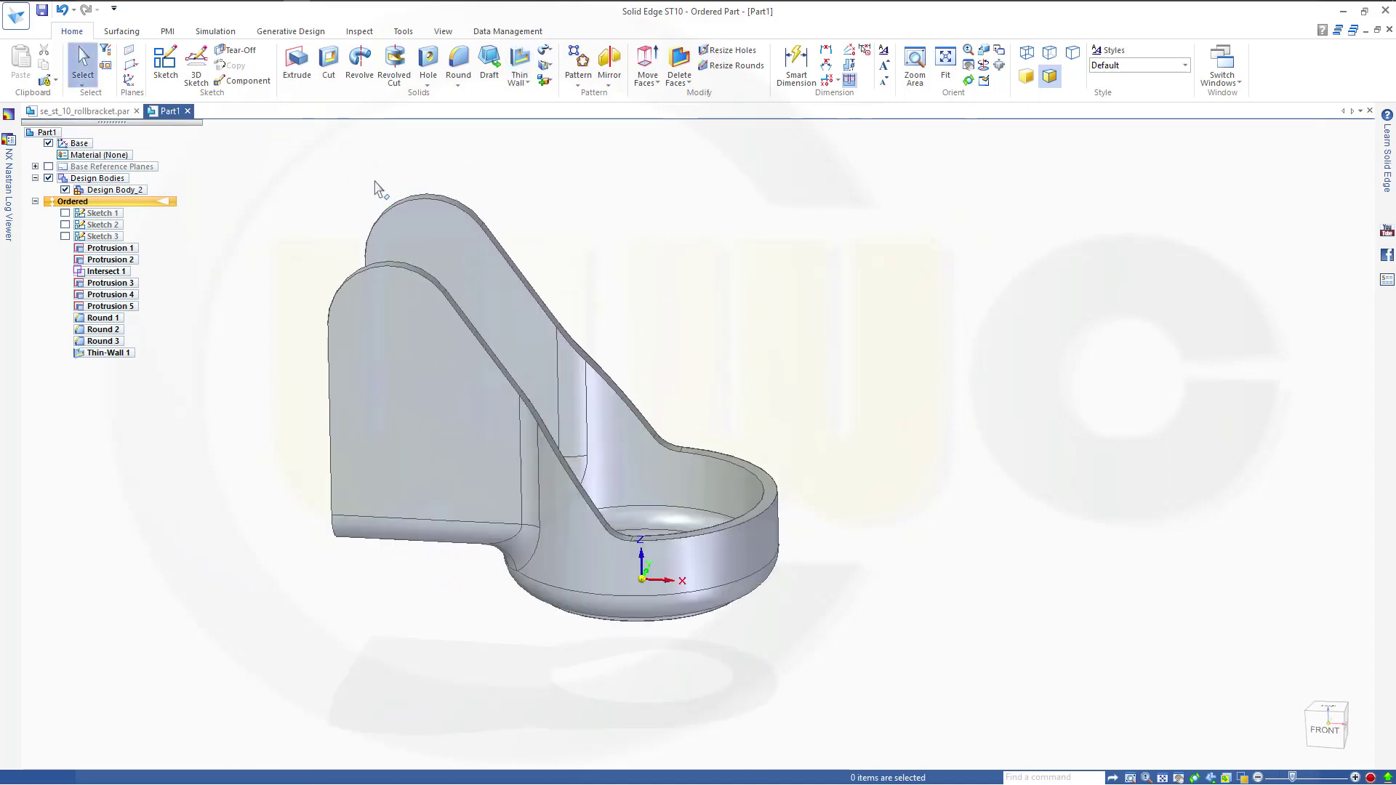
# - Show the Front (xz) reference plane and start Sketch 4 on it
pyautogui.click(172, 64)
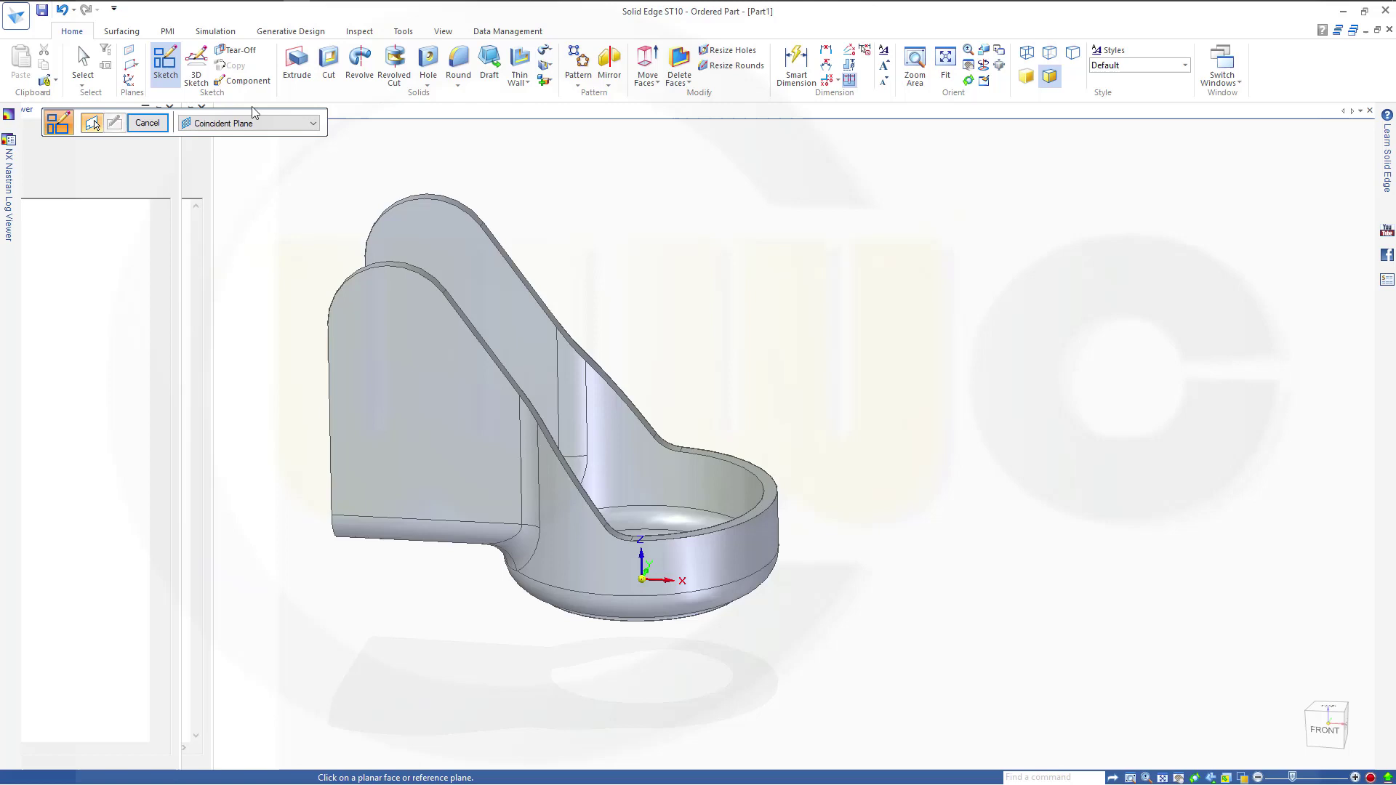
pyautogui.click(35, 167)
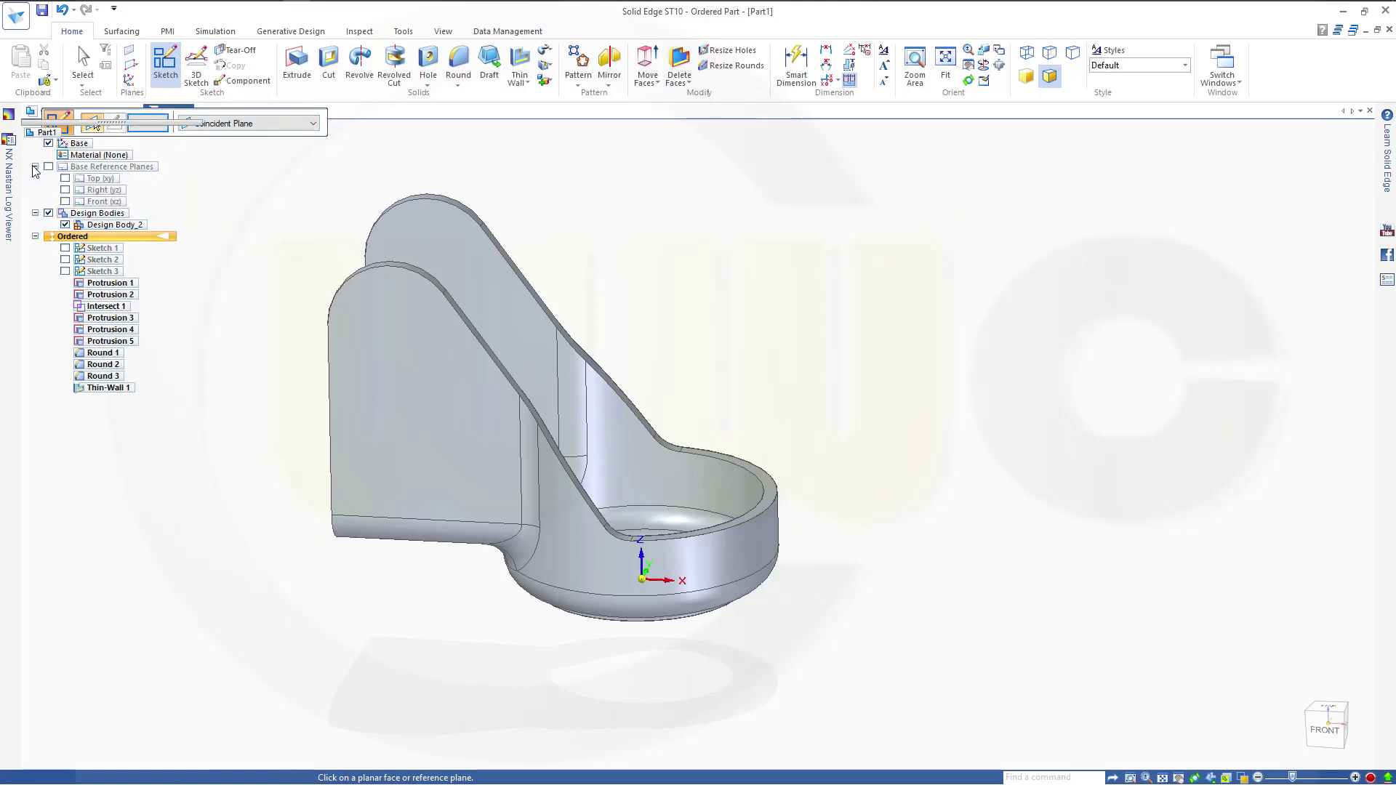
pyautogui.click(65, 202)
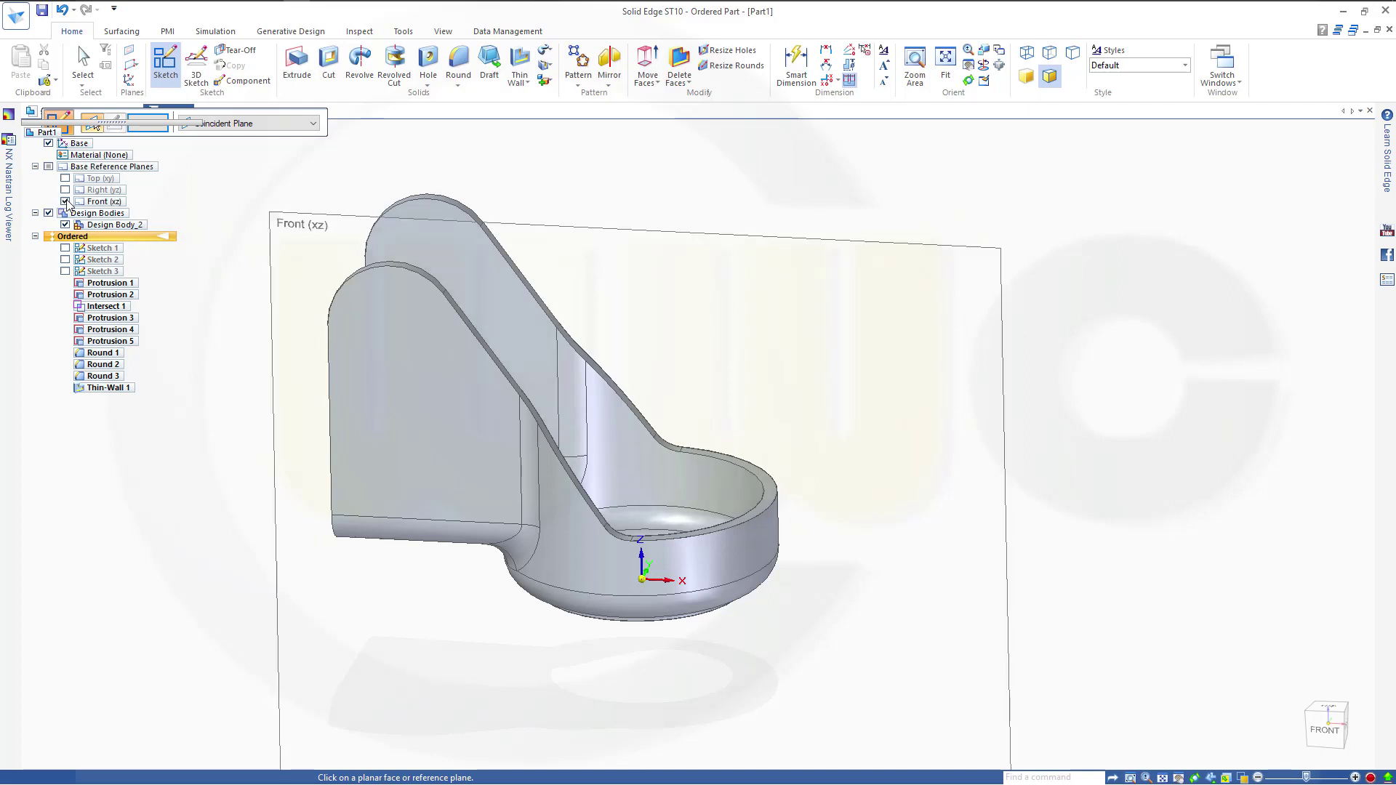
pyautogui.click(569, 237)
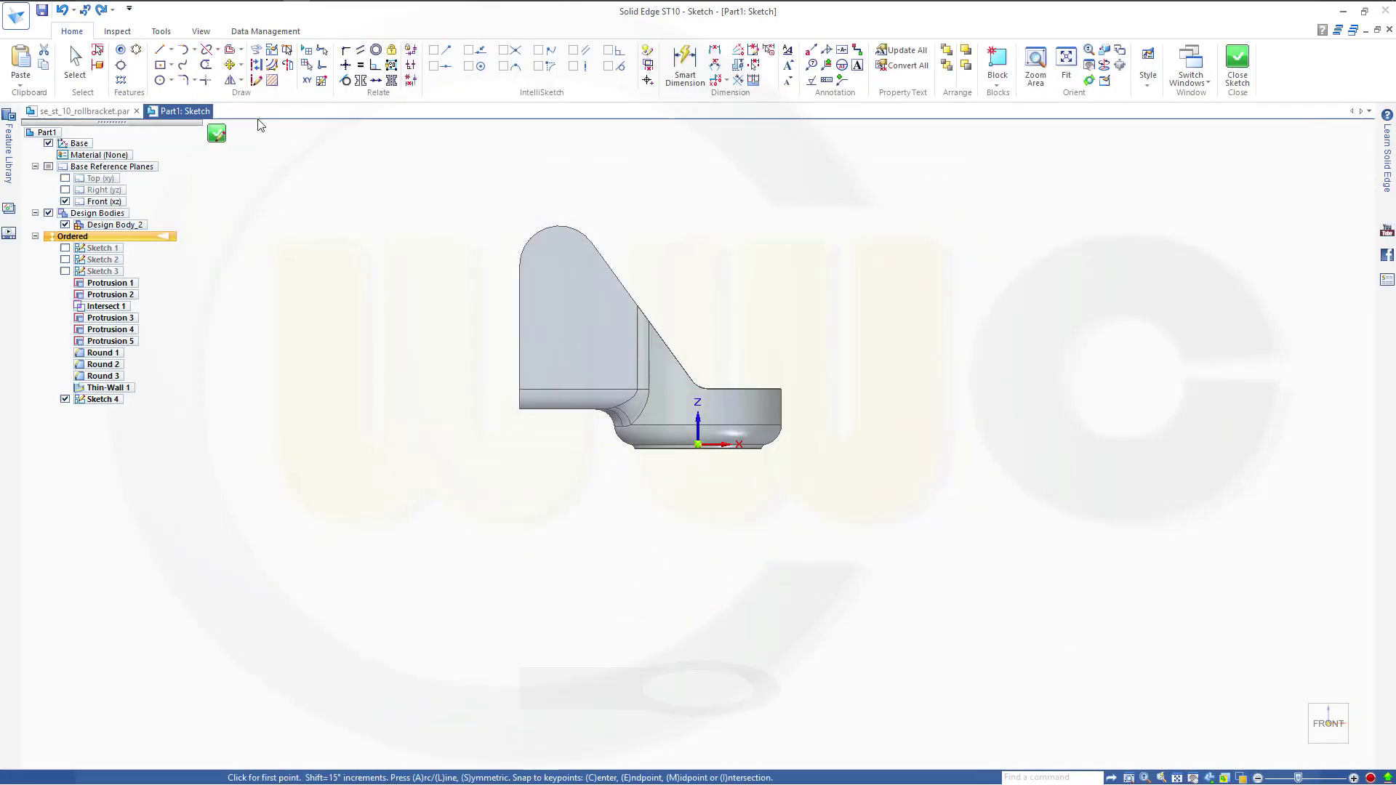
# - Draw a two-point 10 × 5 mm rectangle left of the part
pyautogui.click(172, 69)
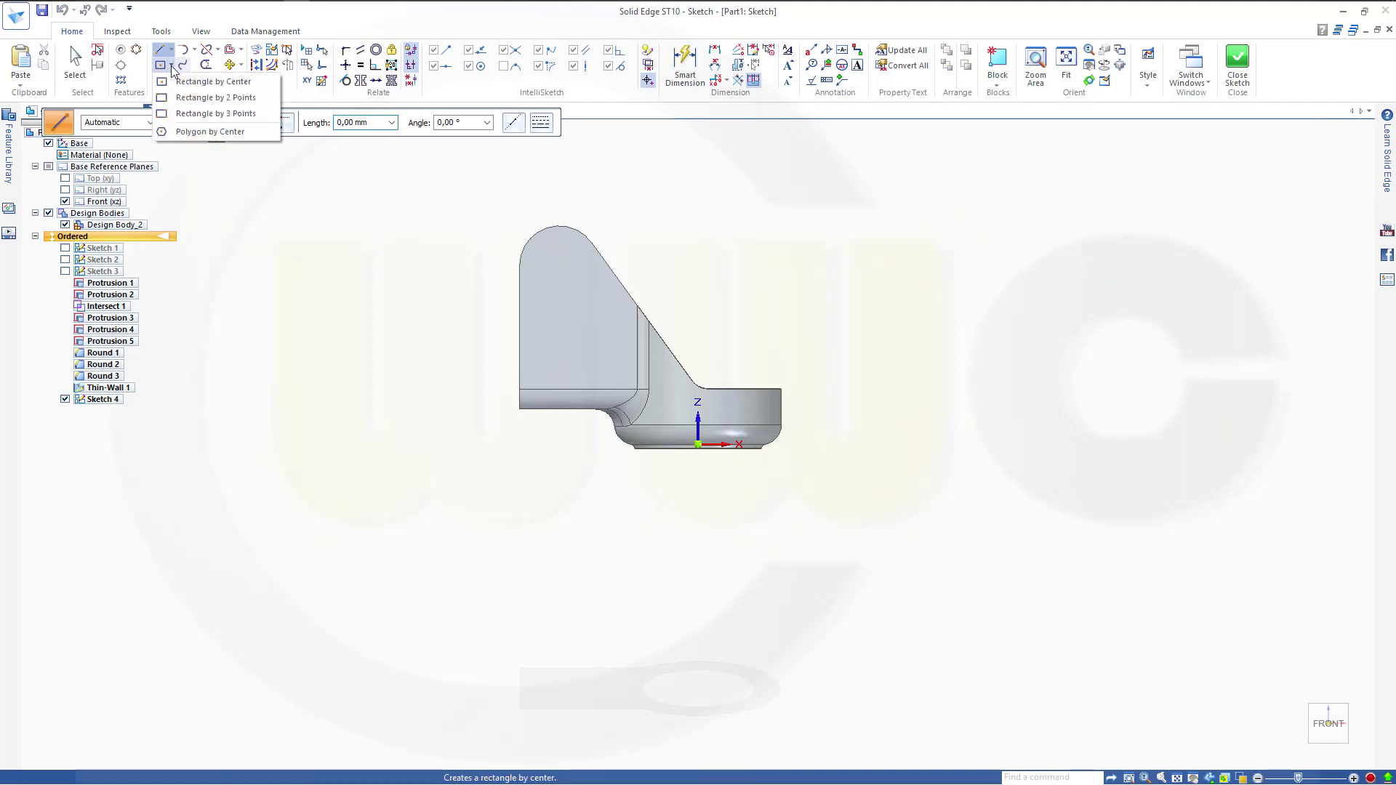
pyautogui.click(163, 99)
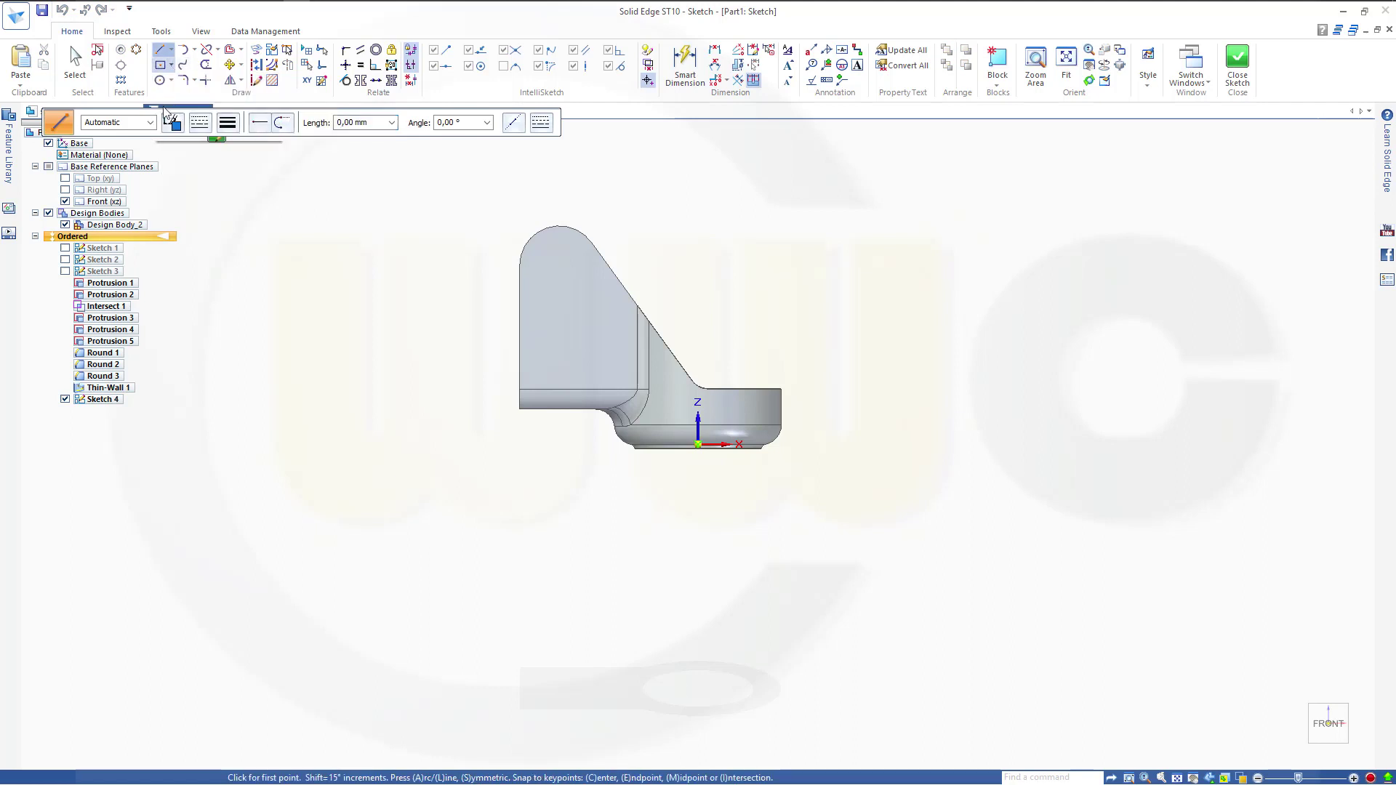
pyautogui.click(343, 336)
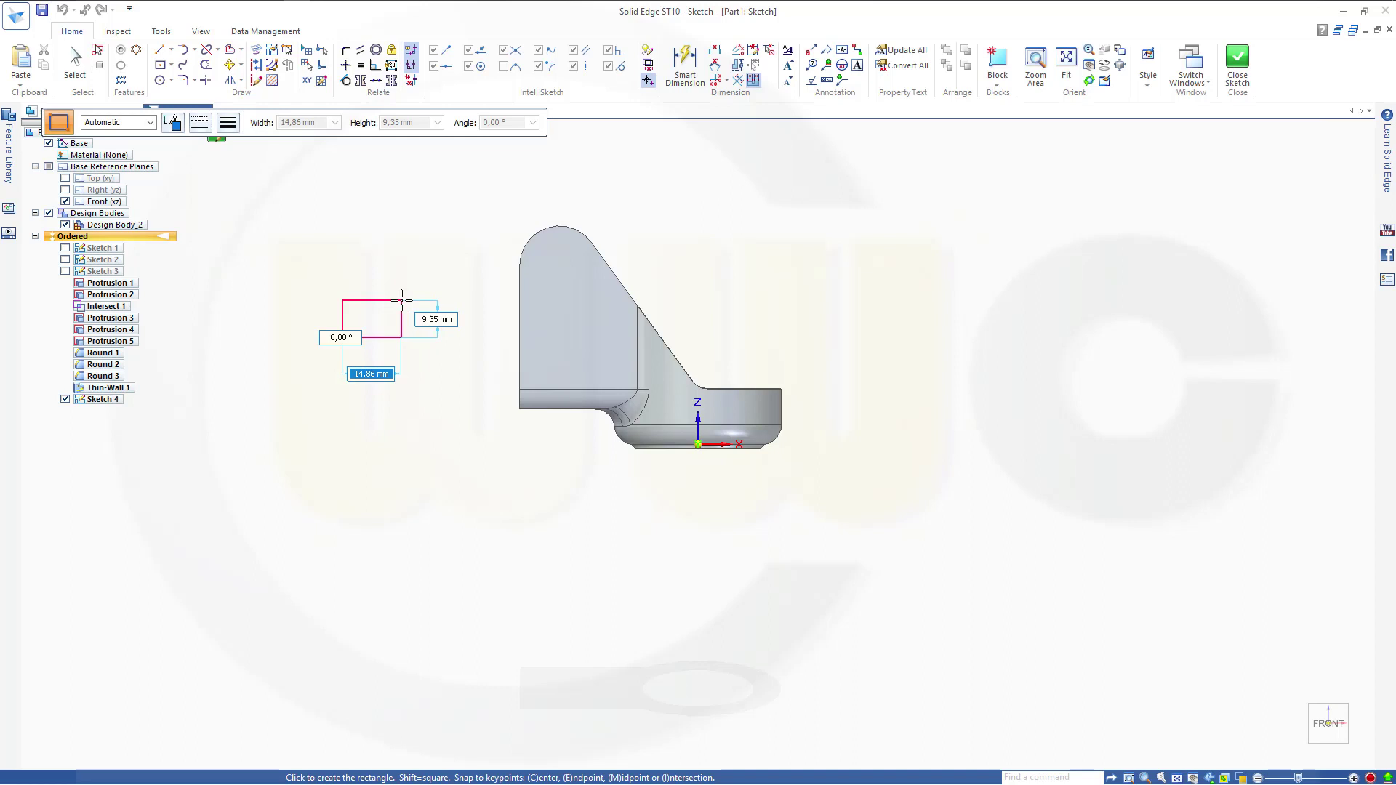
pyautogui.write('10')
pyautogui.press('Tab')
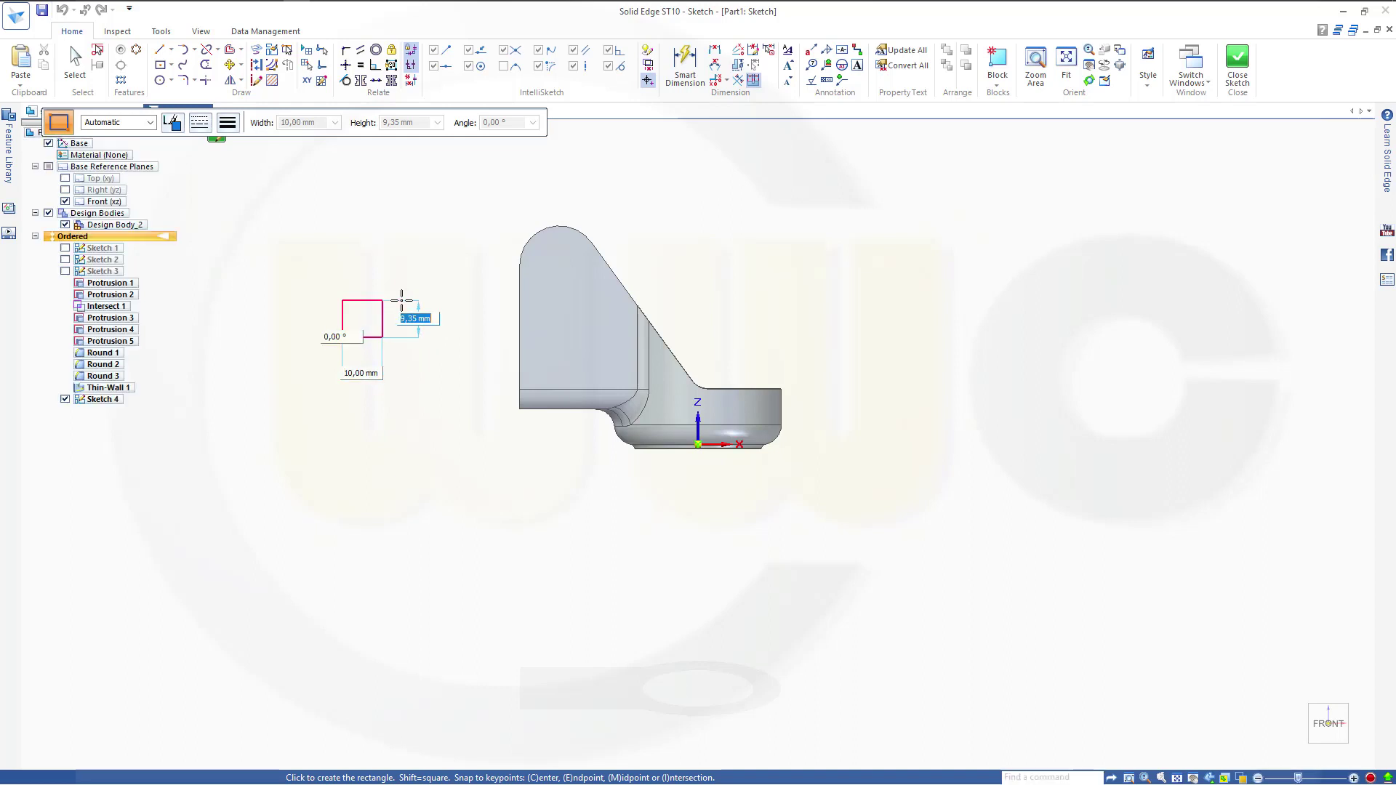
pyautogui.write('5')
pyautogui.press('Tab')
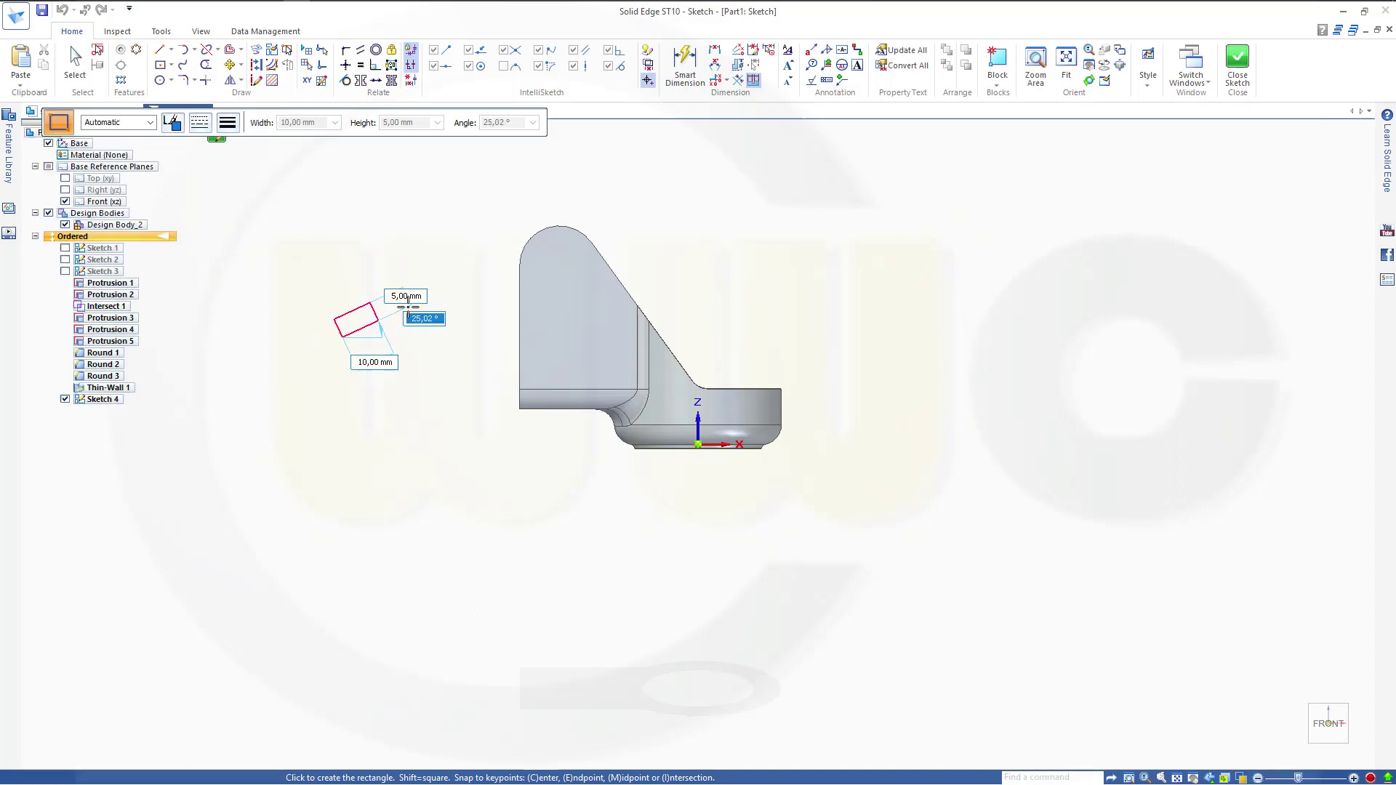
pyautogui.write('0')
pyautogui.press('Return')
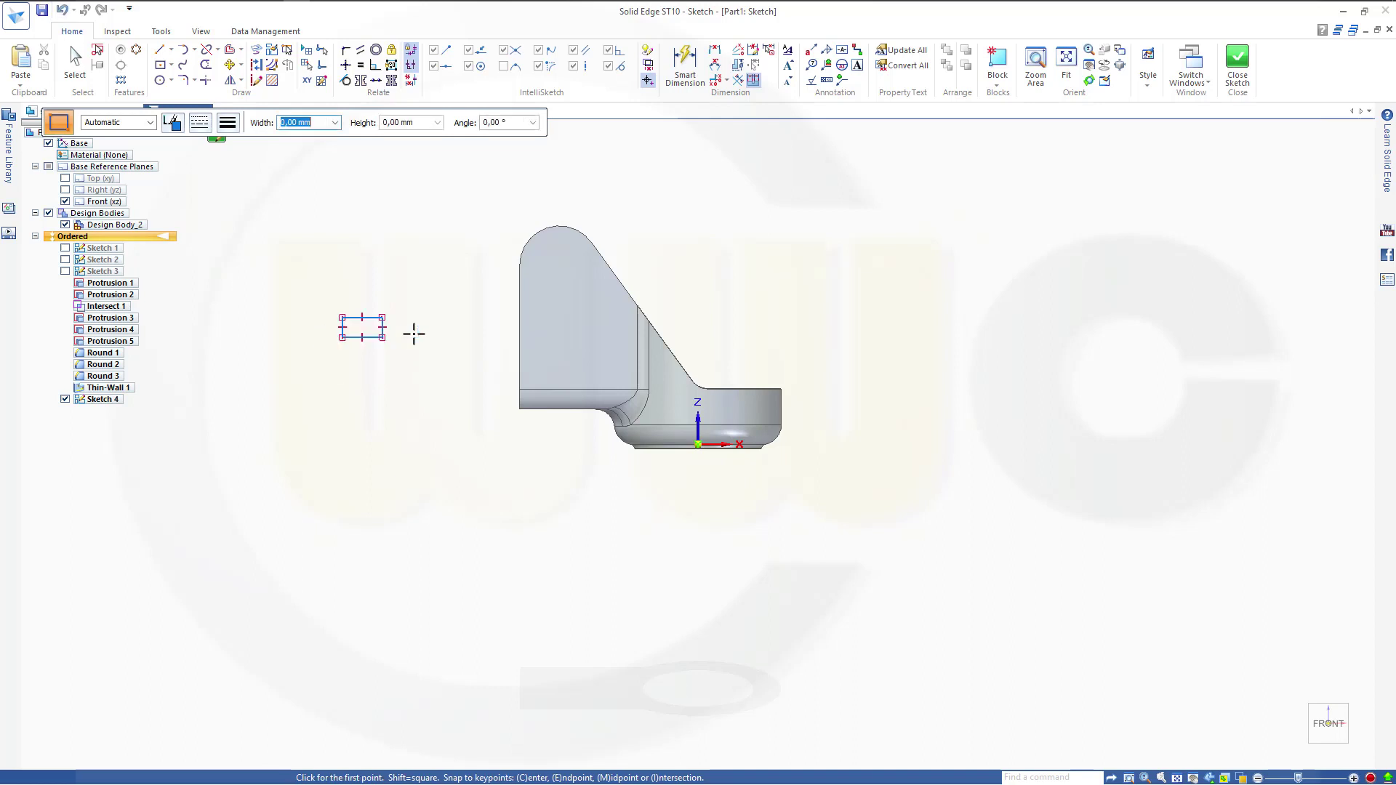
# - Dimension the rectangle's 5 mm height and 10 mm width
pyautogui.click(684, 64)
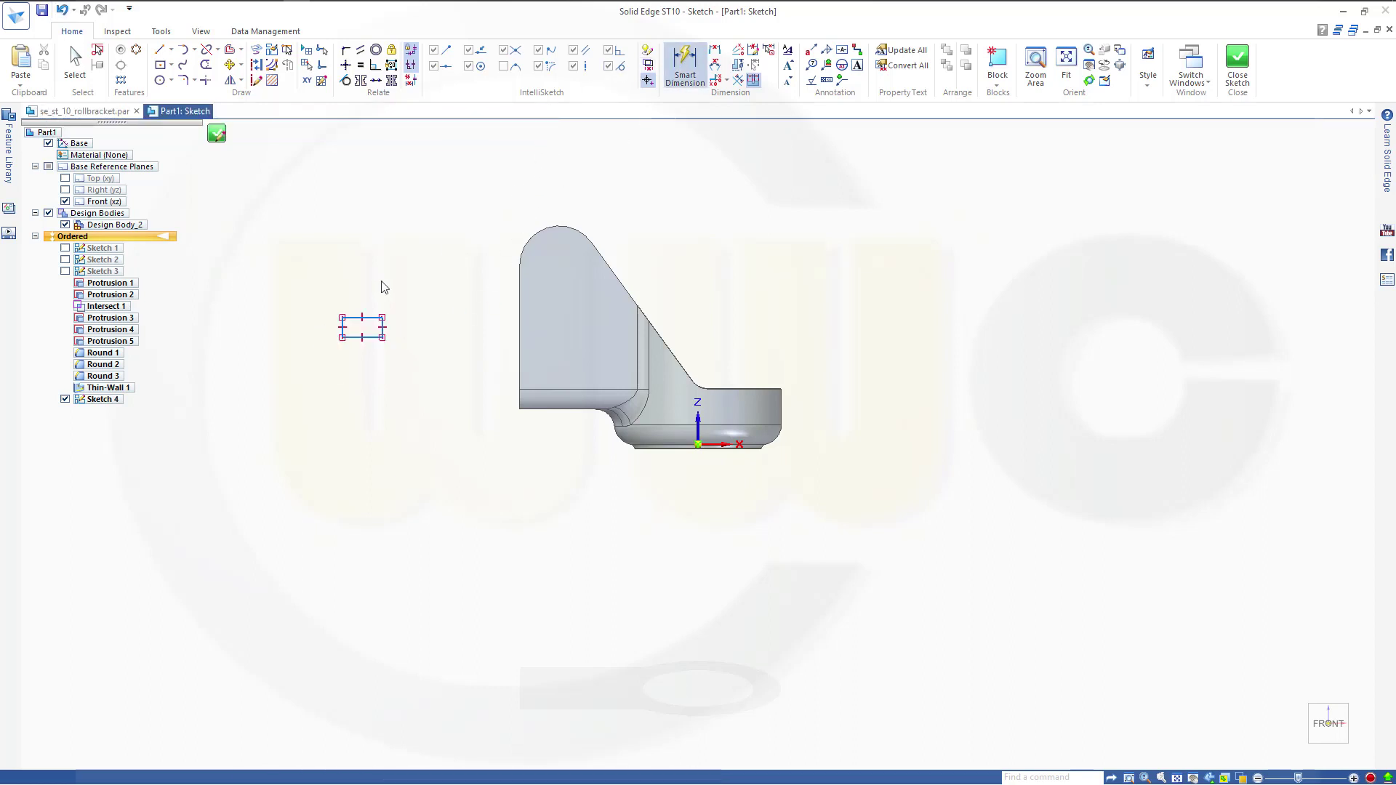
pyautogui.scroll(3, 374, 345)
pyautogui.scroll(2, 358, 299)
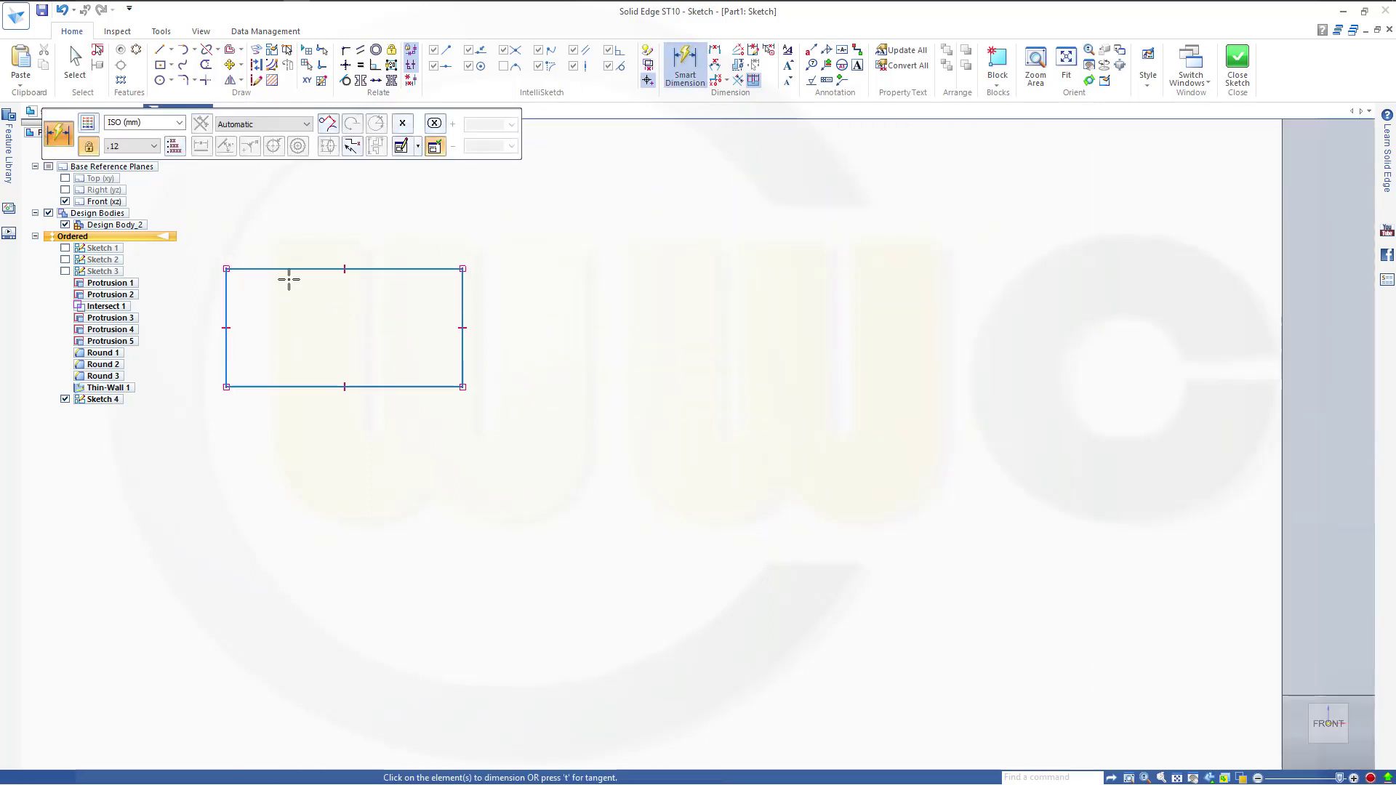
pyautogui.click(282, 269)
pyautogui.click(287, 385)
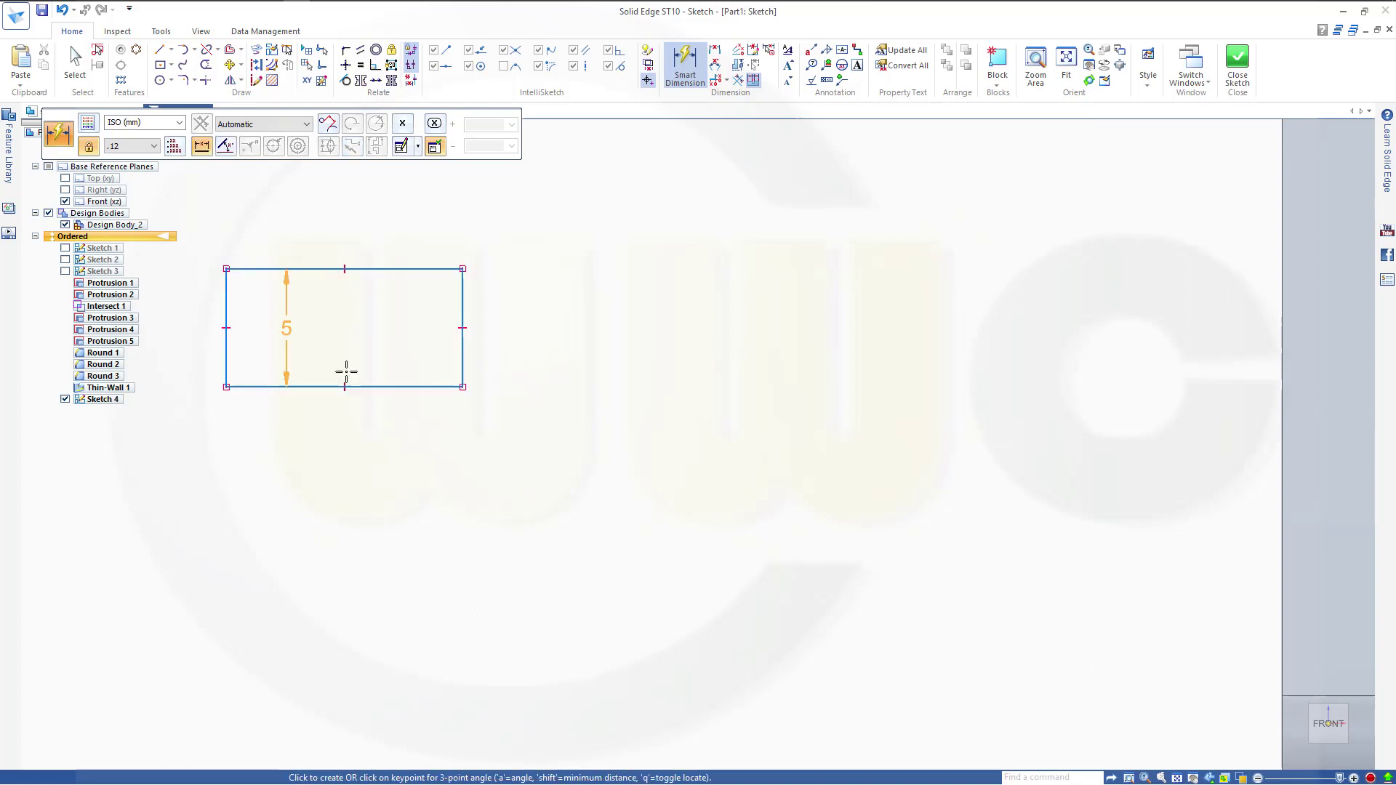
pyautogui.click(507, 341)
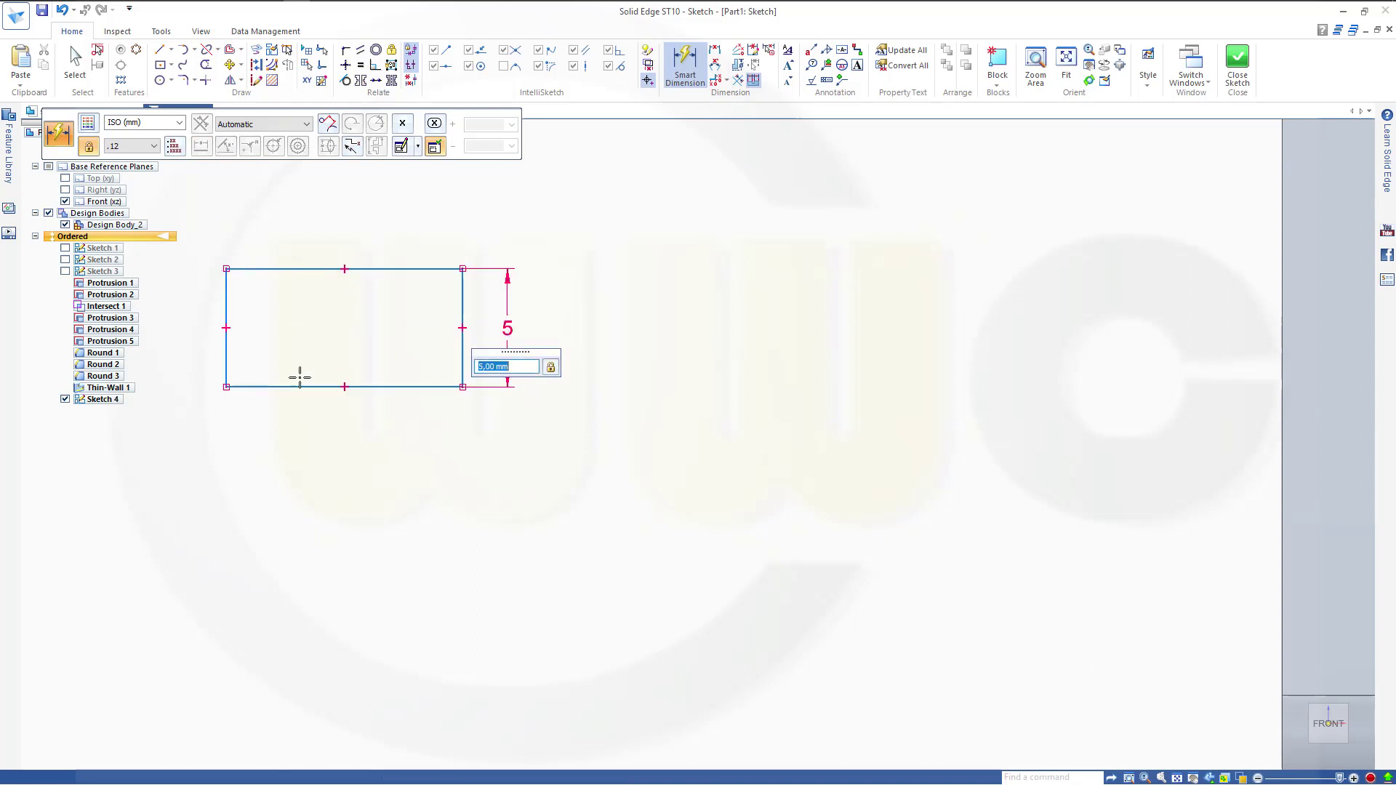
pyautogui.click(227, 361)
pyautogui.click(462, 295)
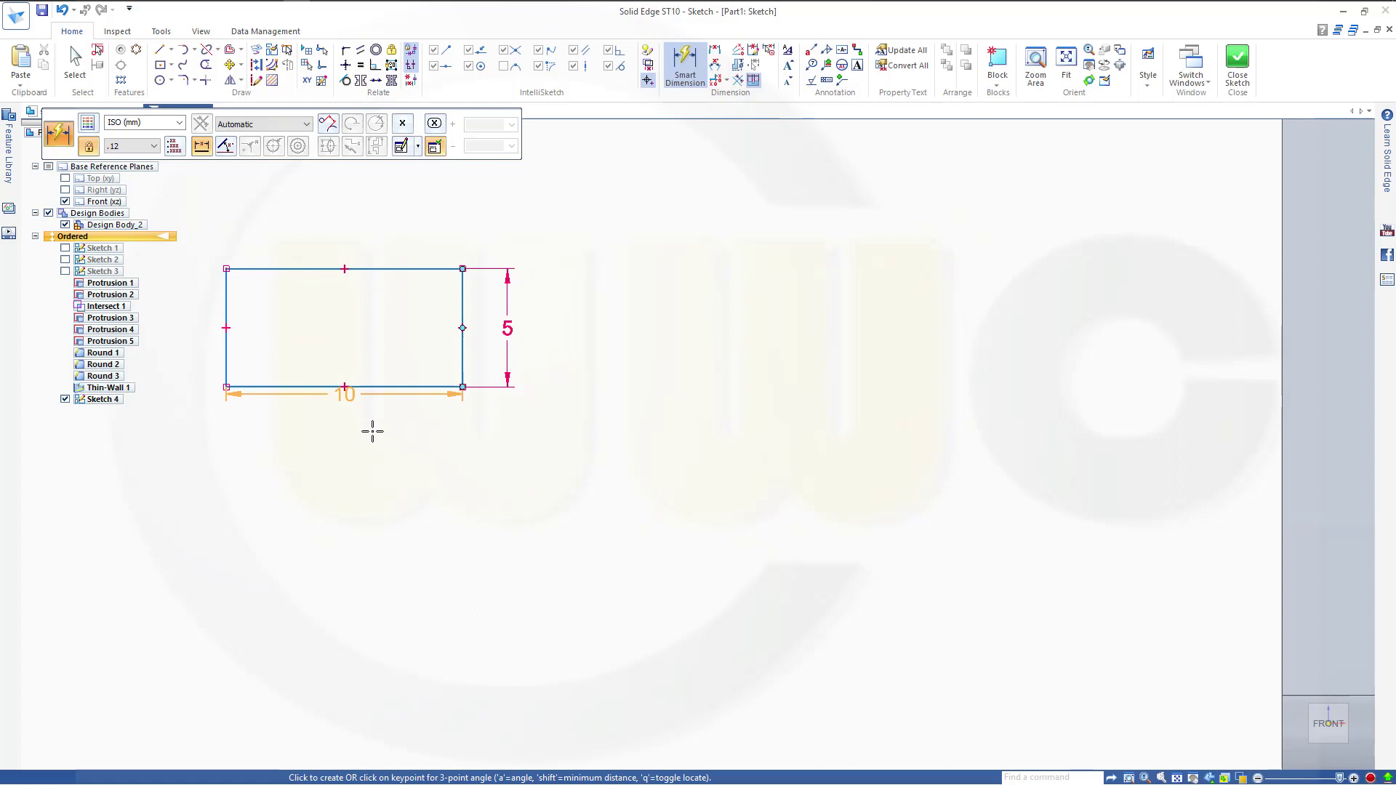
pyautogui.click(427, 430)
pyautogui.scroll(-2, 641, 381)
pyautogui.scroll(-1, 642, 381)
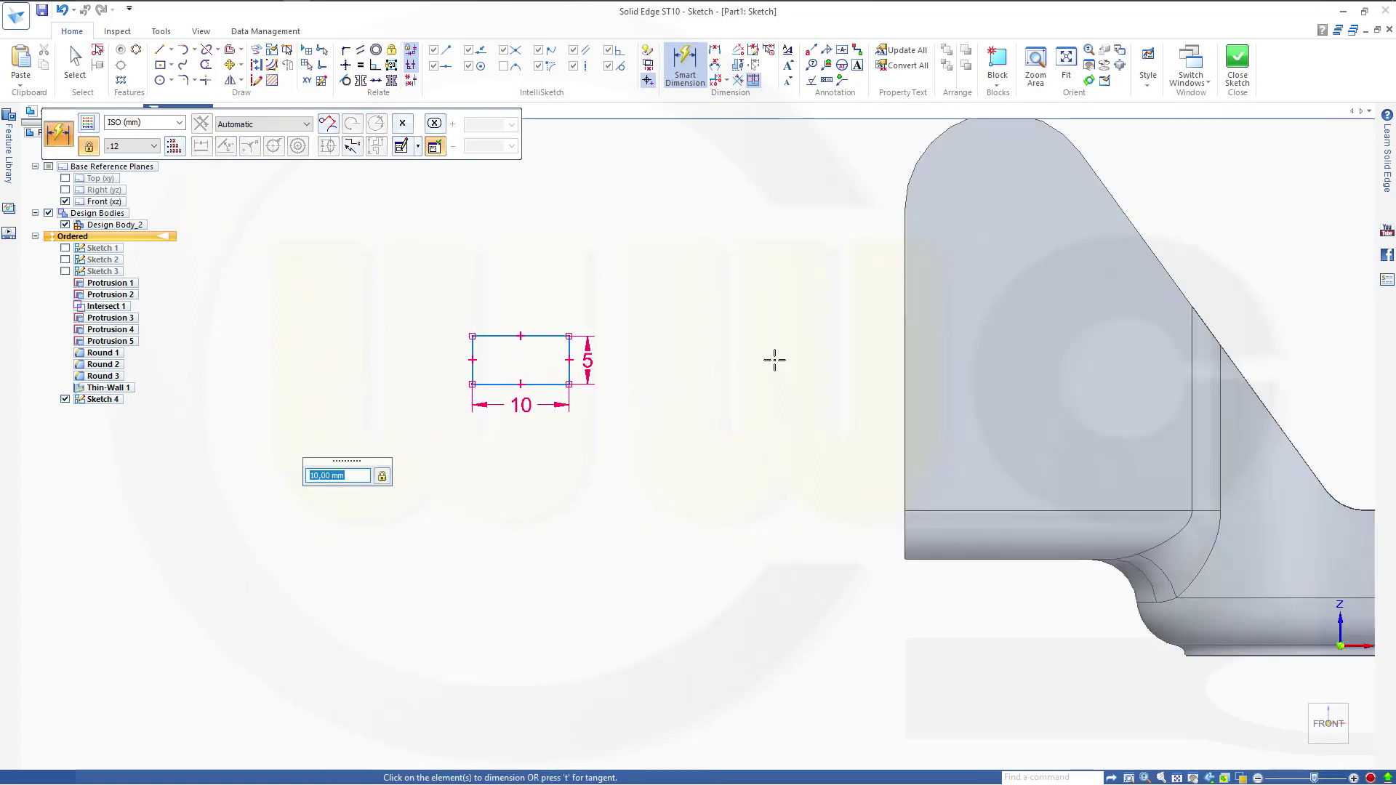
pyautogui.scroll(-1, 779, 349)
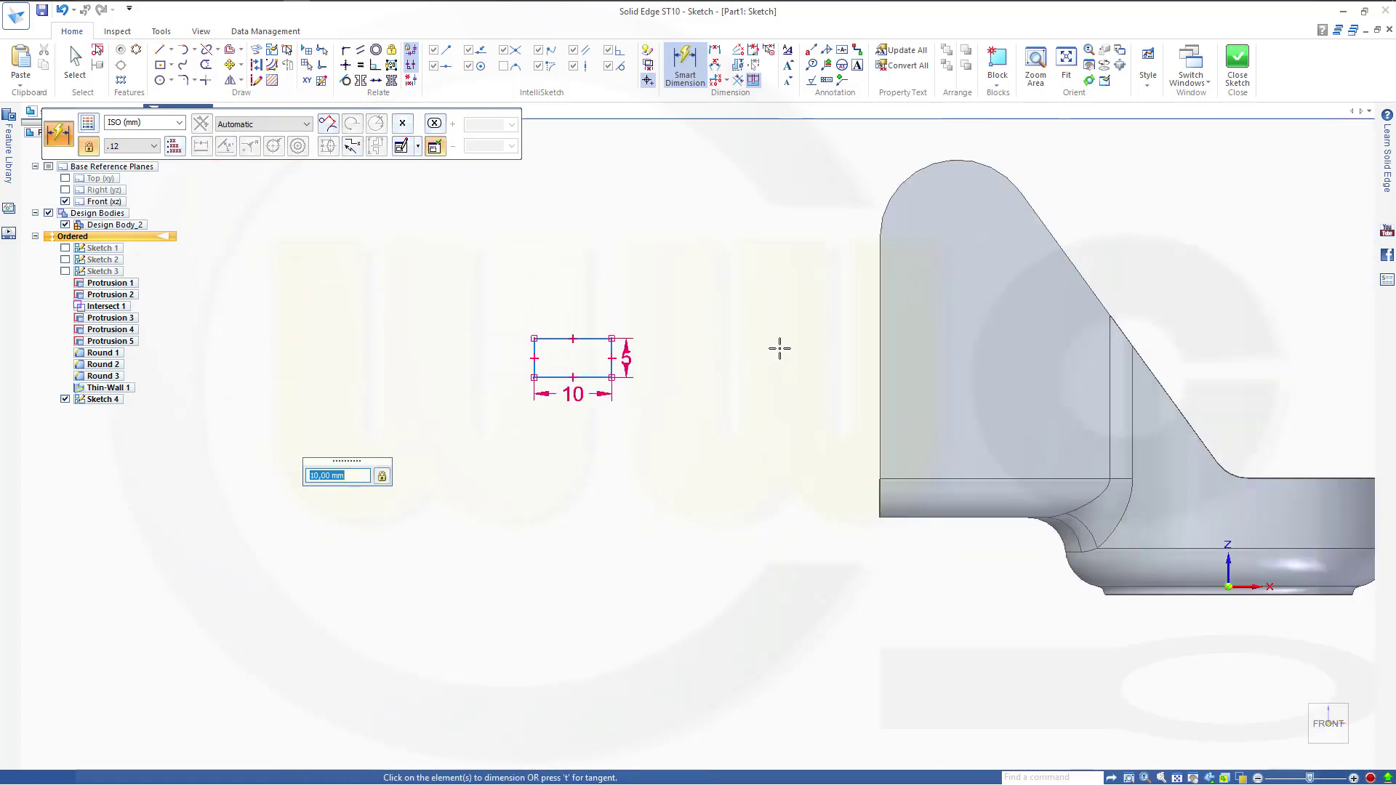
# - Position the rectangle 21 mm above the base and 20 mm from the origin
pyautogui.click(587, 376)
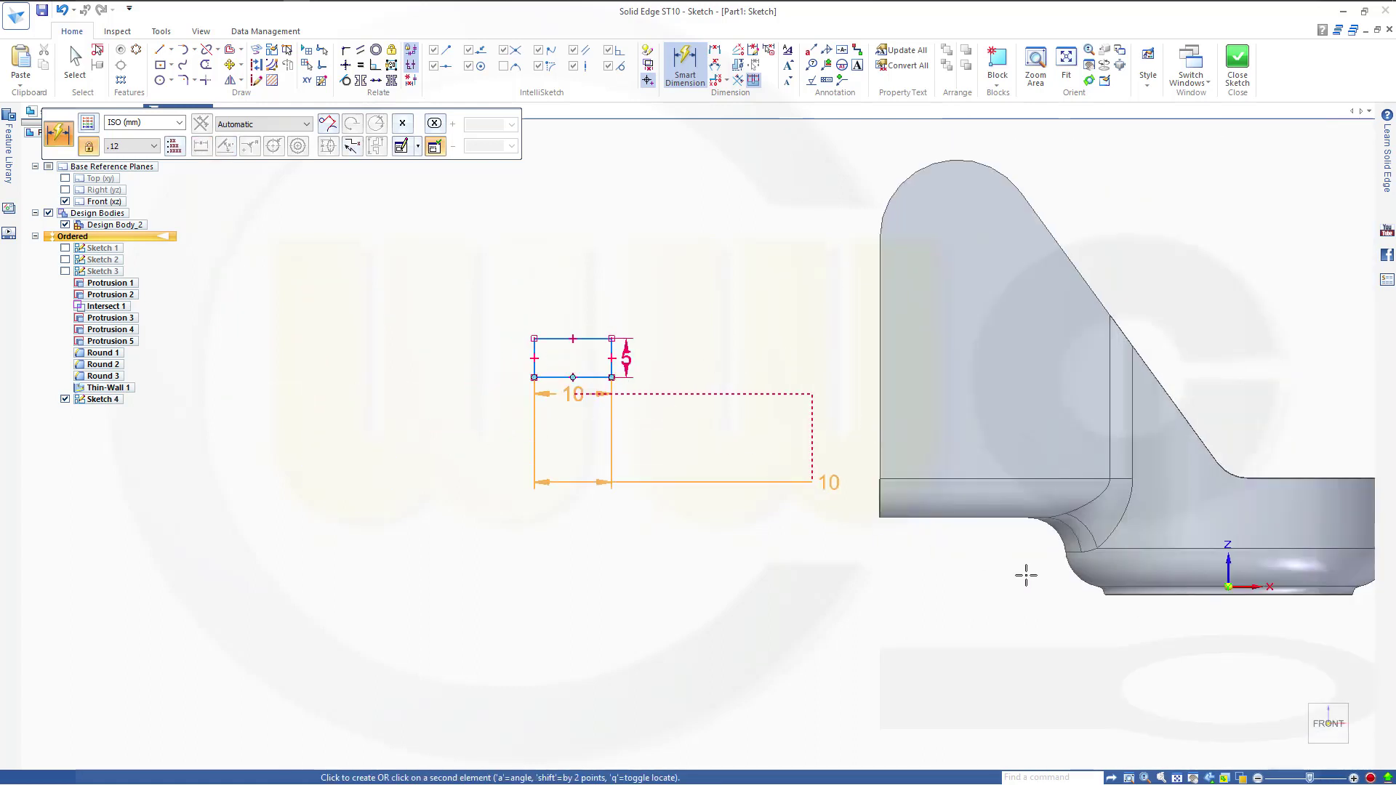
pyautogui.click(1229, 587)
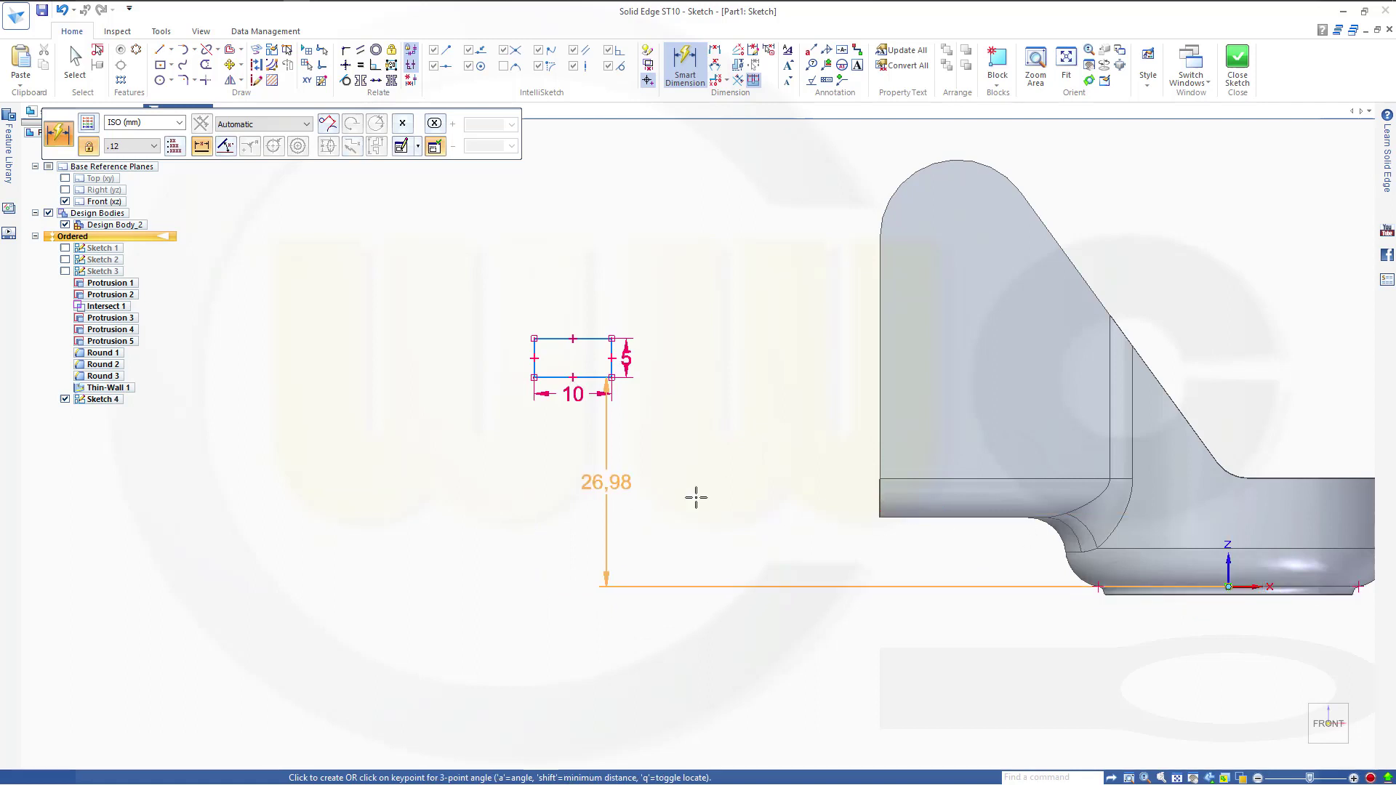
pyautogui.click(716, 498)
pyautogui.write('21')
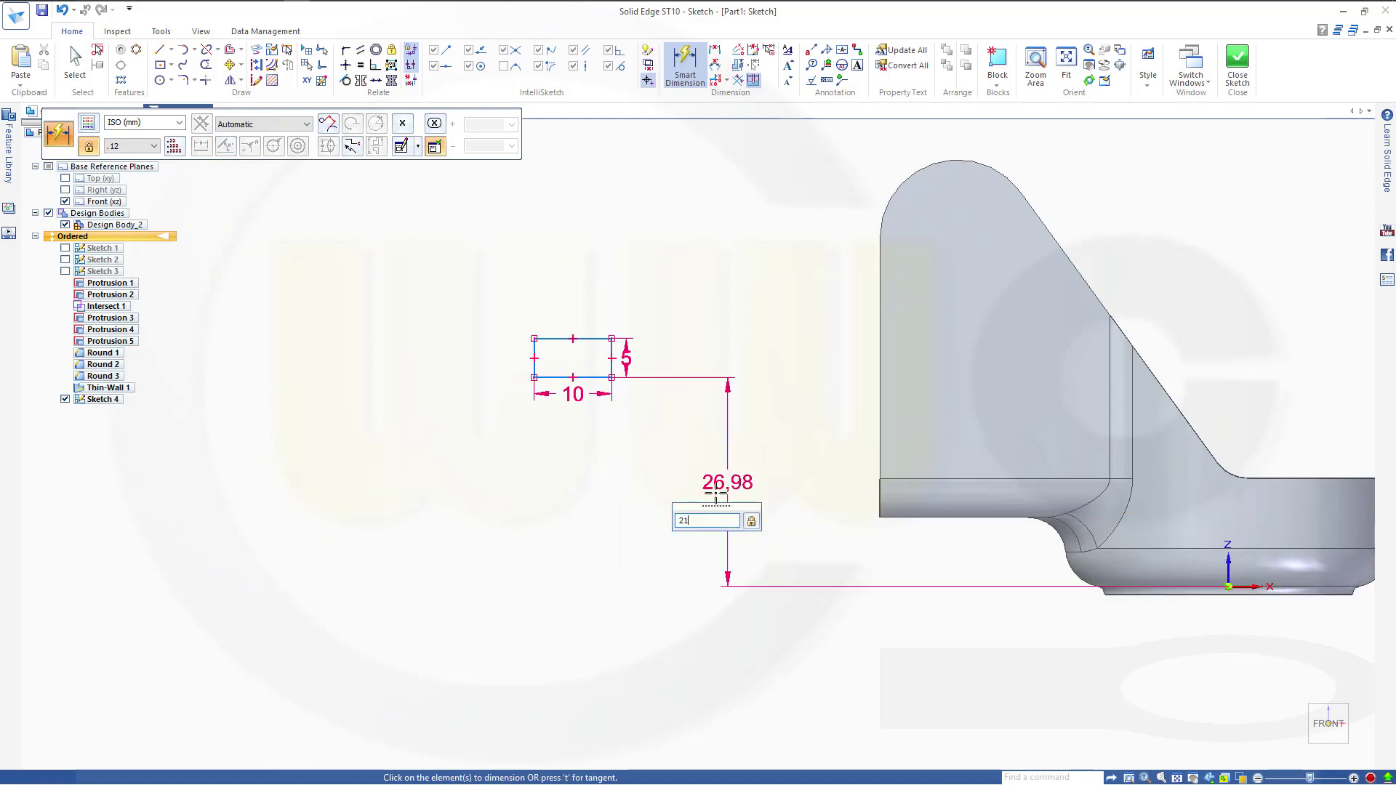
pyautogui.press('Return')
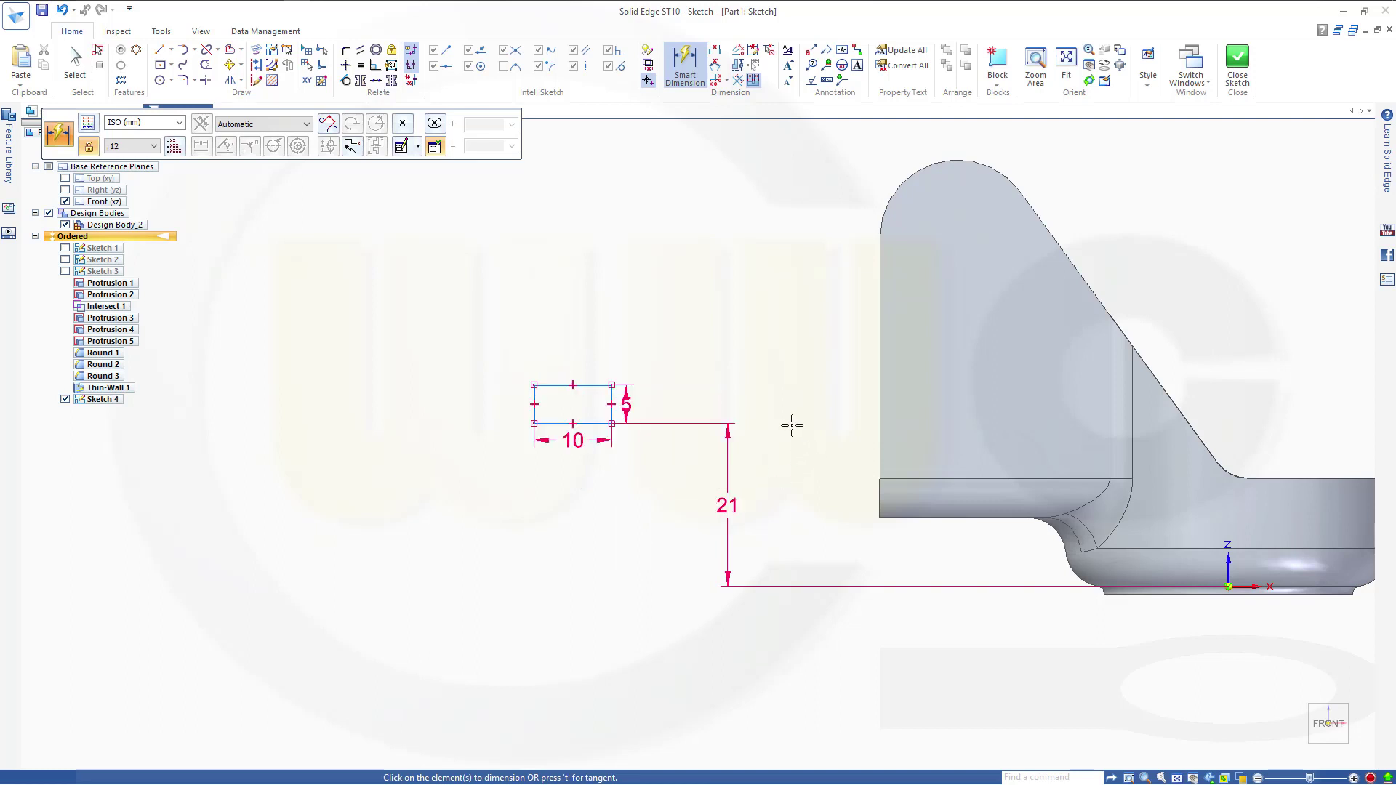
pyautogui.click(624, 398)
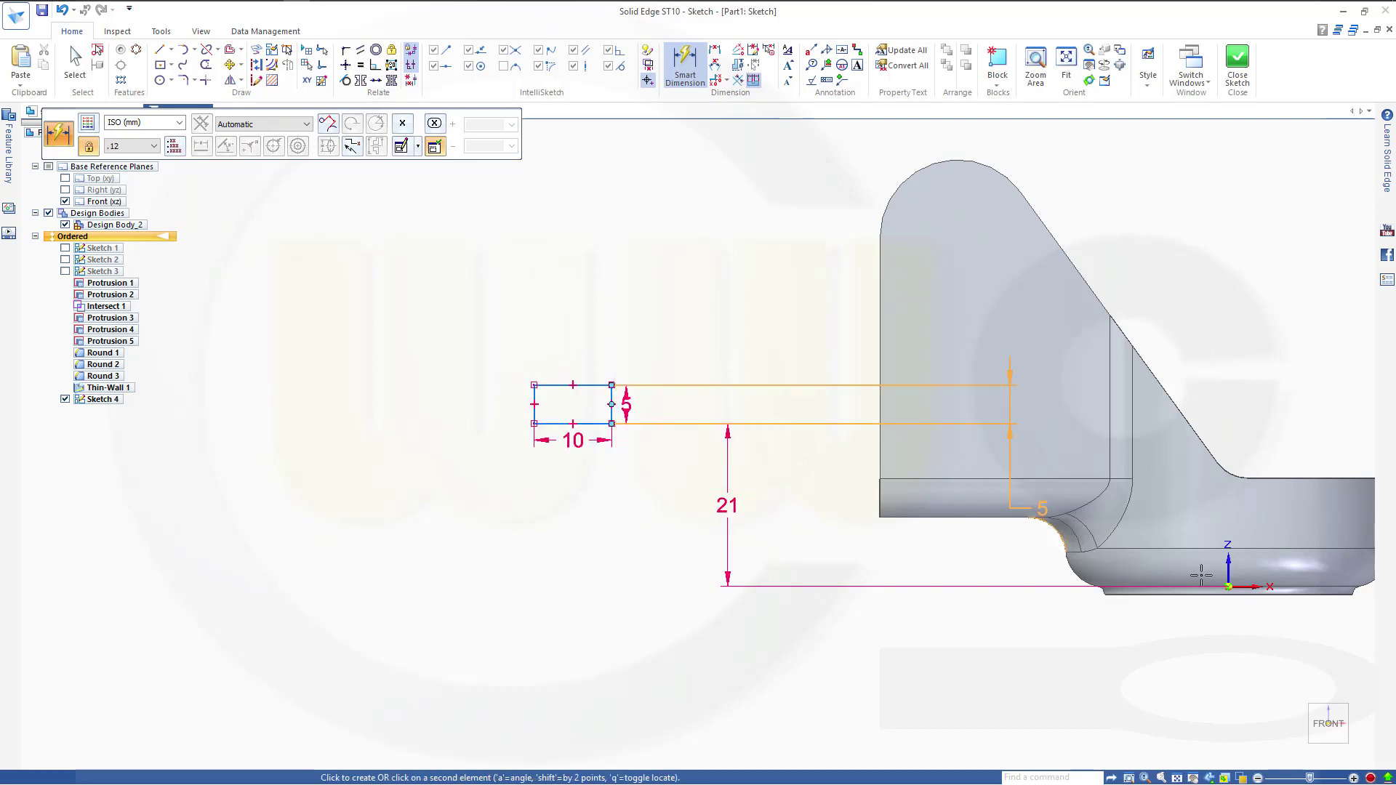
pyautogui.click(1242, 594)
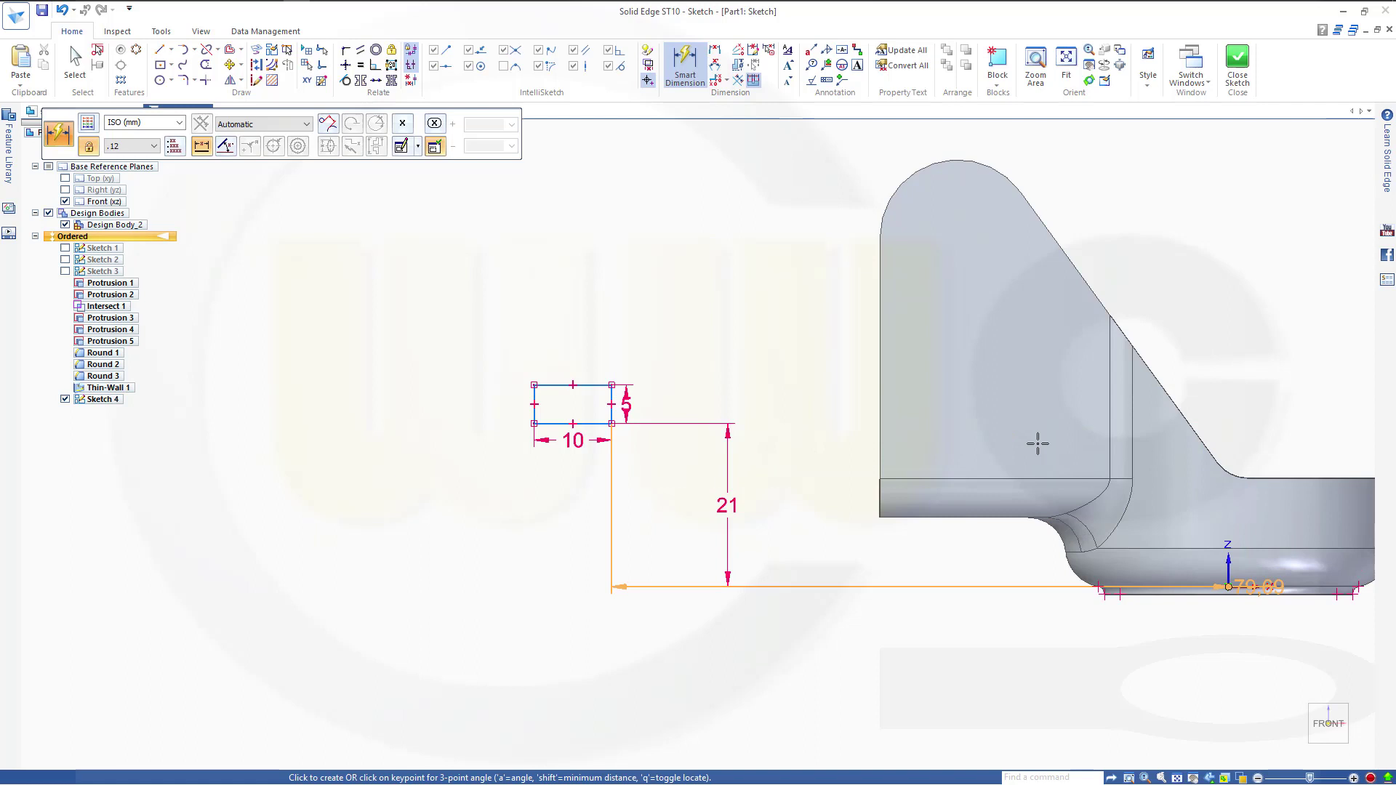
pyautogui.click(978, 642)
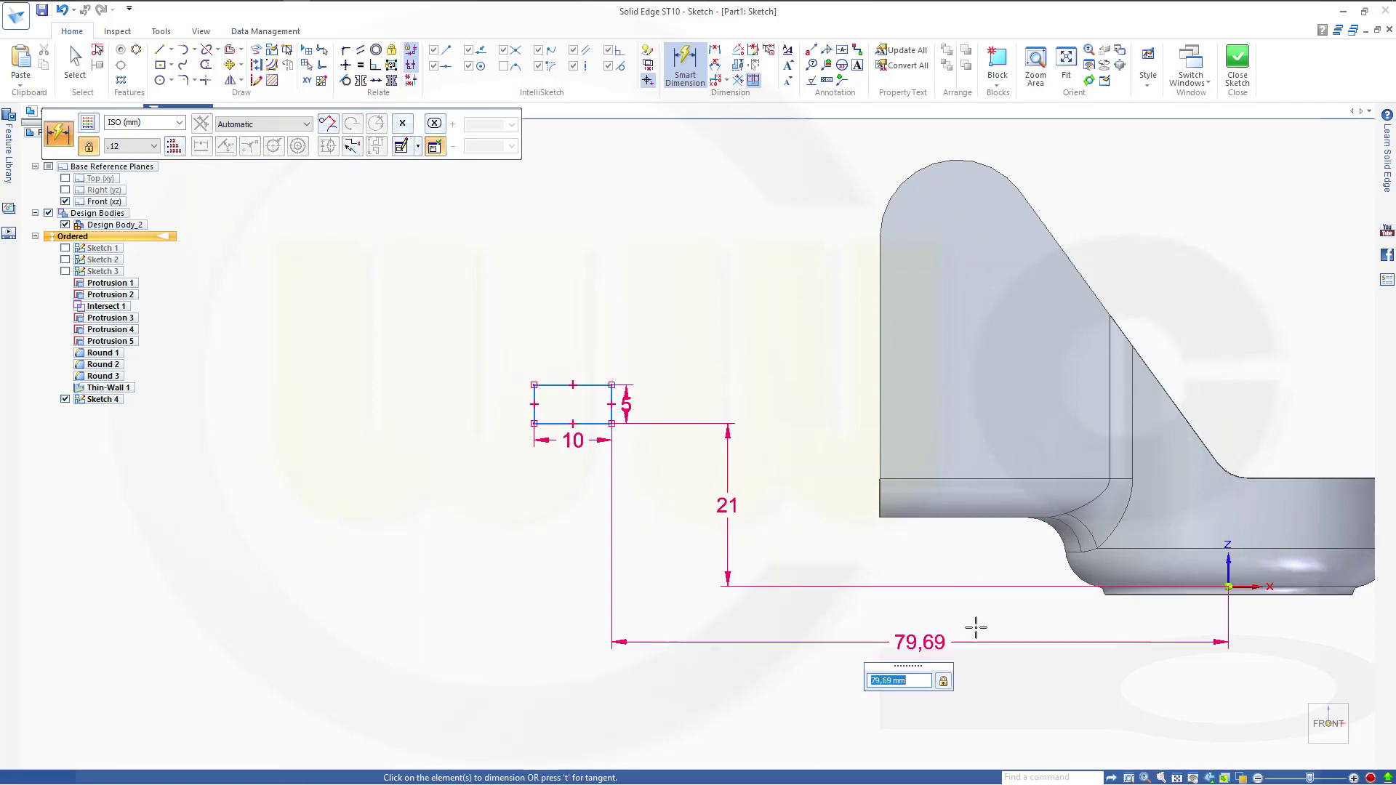
pyautogui.write('20')
pyautogui.press('Return')
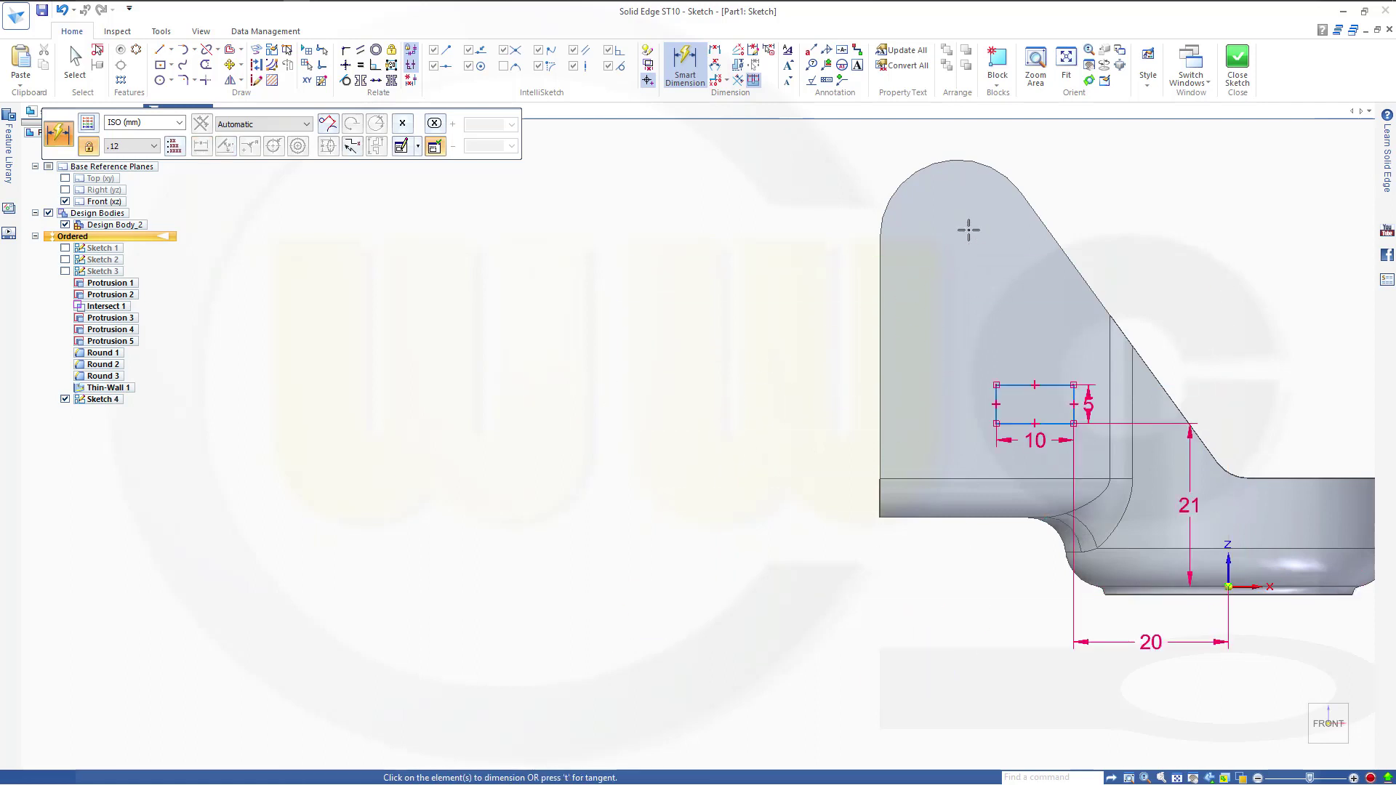
# - Close and finish Sketch 4
pyautogui.click(1237, 65)
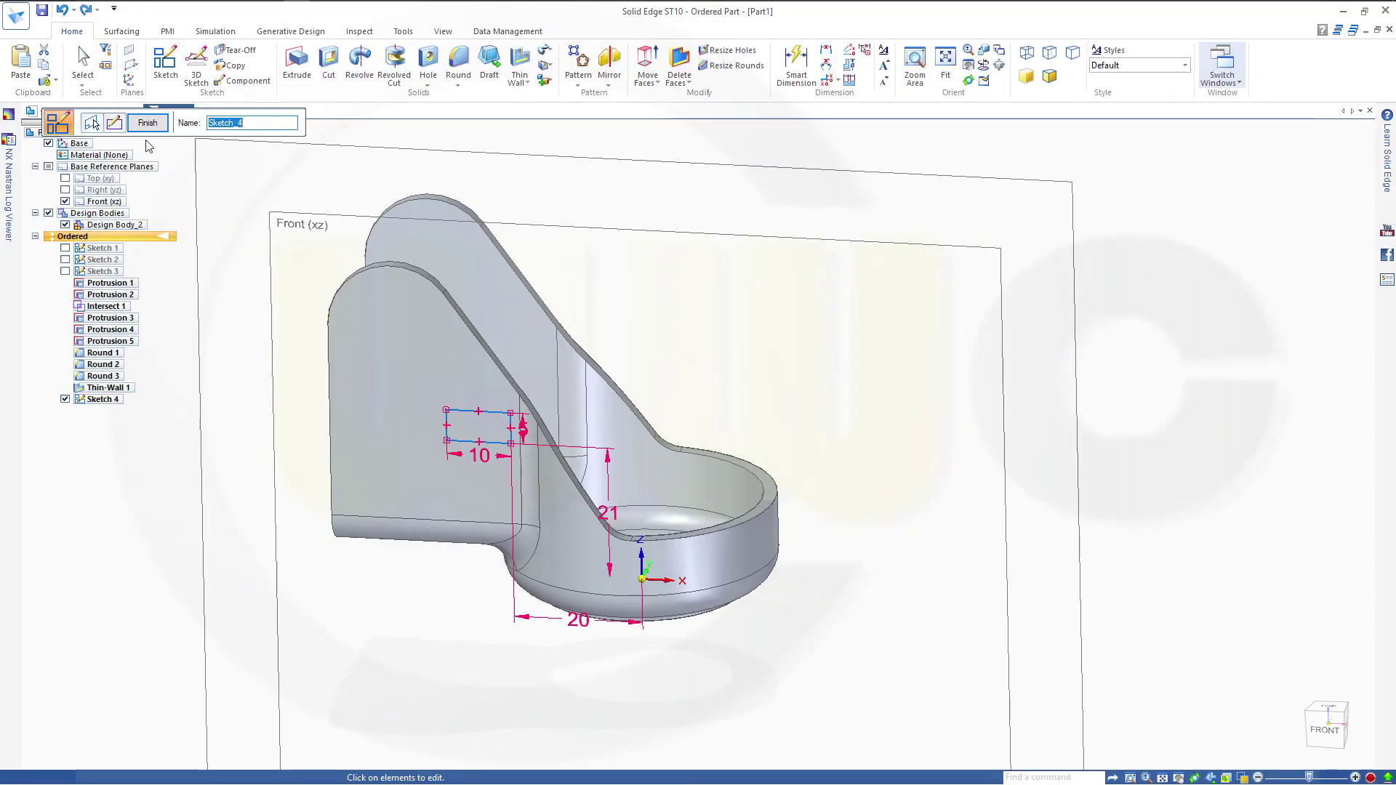
pyautogui.click(146, 129)
pyautogui.moveTo(283, 261)
pyautogui.mouseDown(button='middle')
pyautogui.moveTo(273, 328)
pyautogui.moveTo(287, 277)
pyautogui.mouseUp(button='middle')
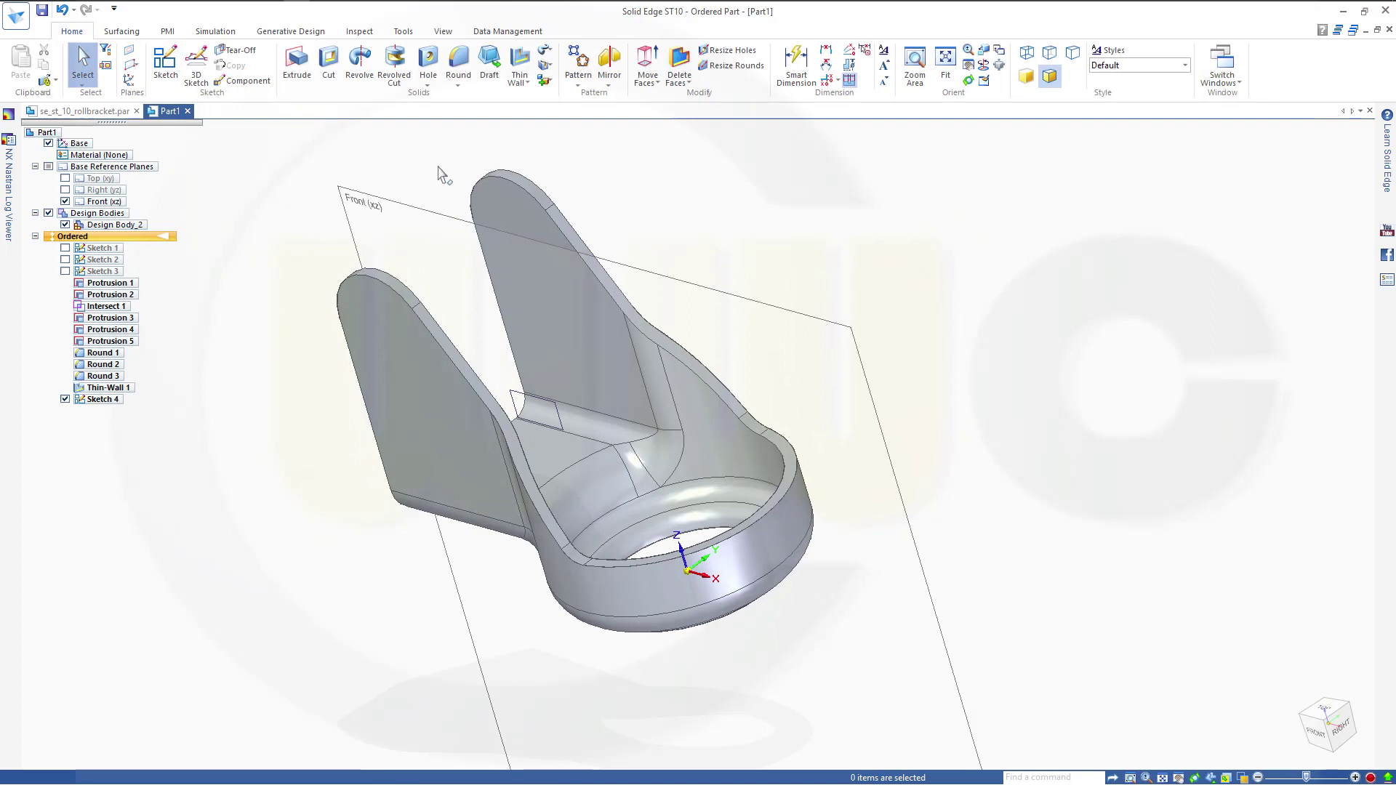
# - Add a new part body named Design Body_3
pyautogui.click(550, 83)
pyautogui.click(562, 97)
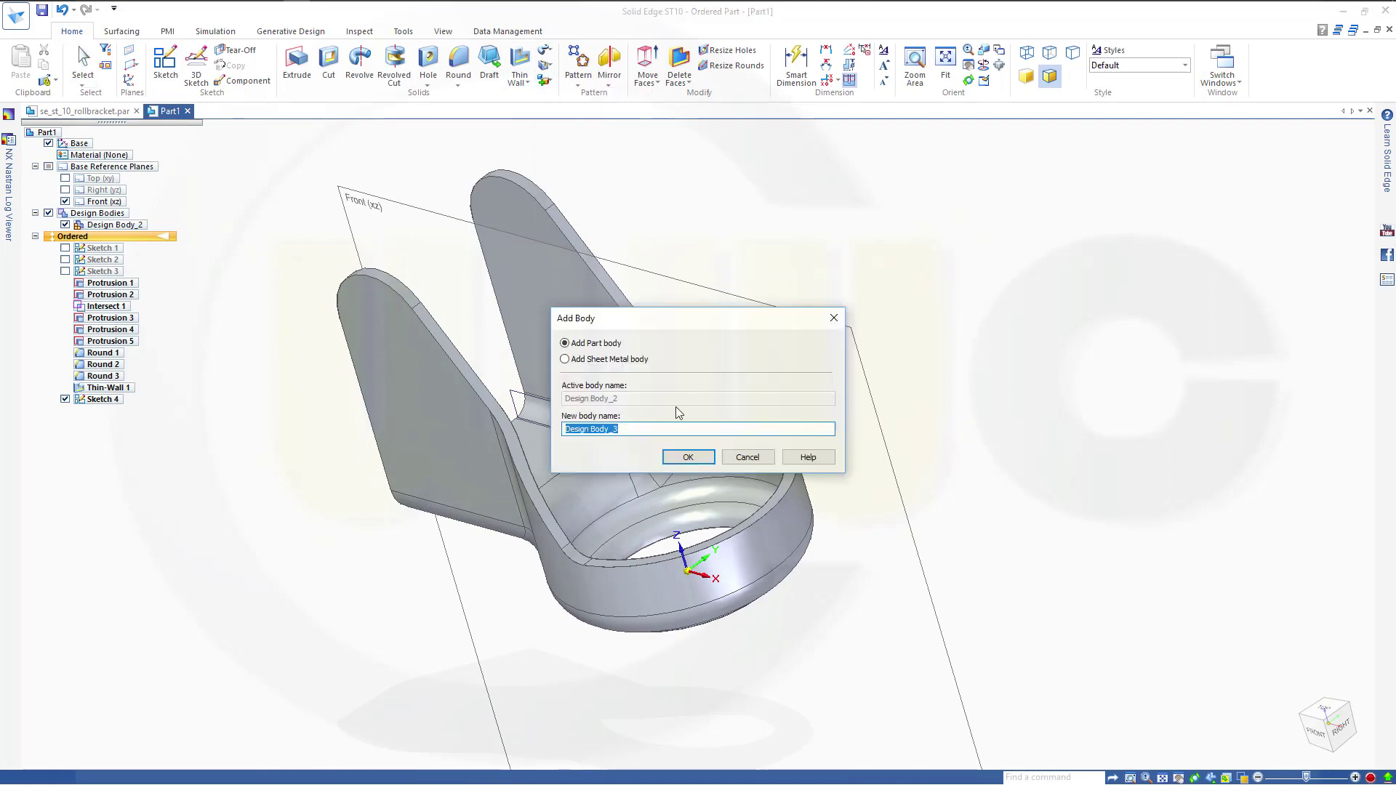
pyautogui.click(689, 459)
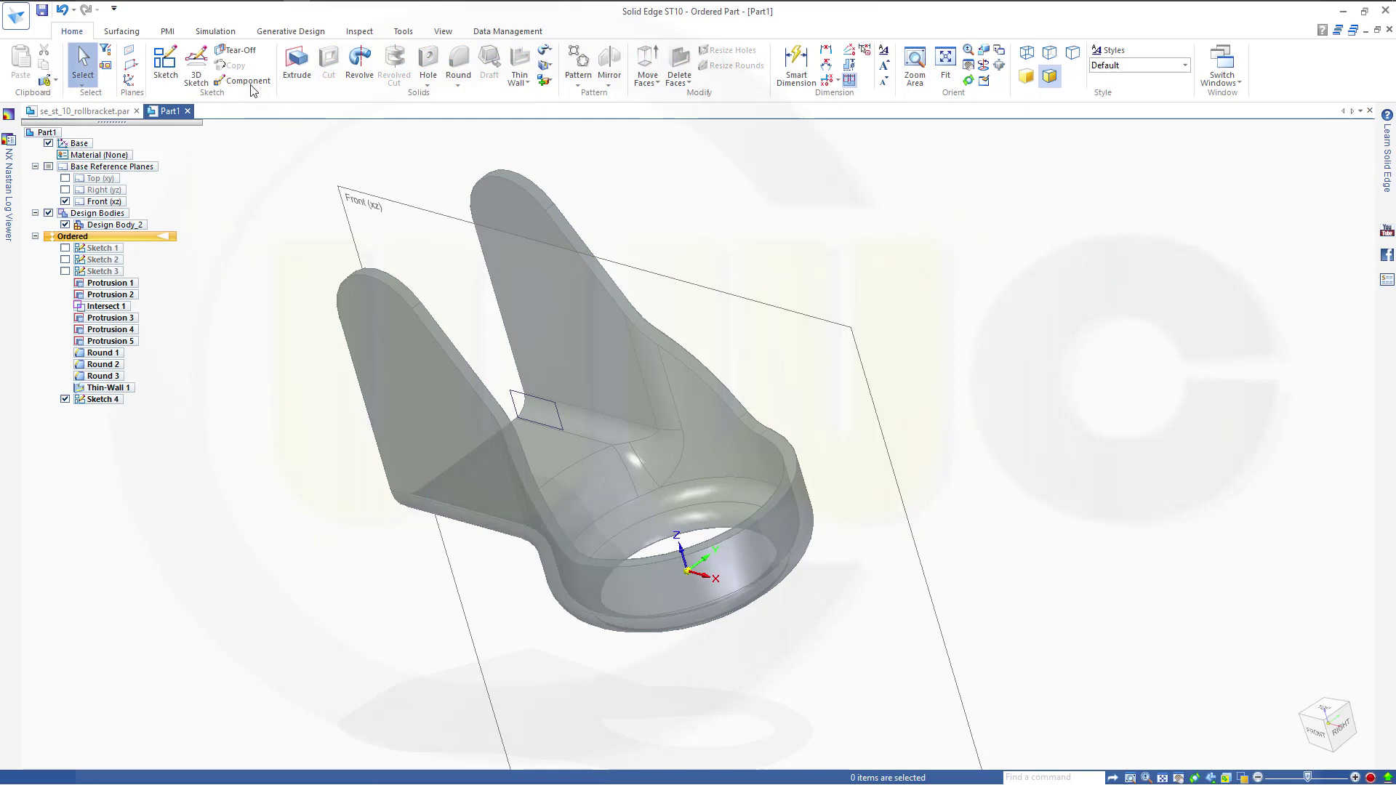
# - Extrude the Sketch 4 rectangle symmetrically 50 mm into a bar through both arms
pyautogui.click(287, 63)
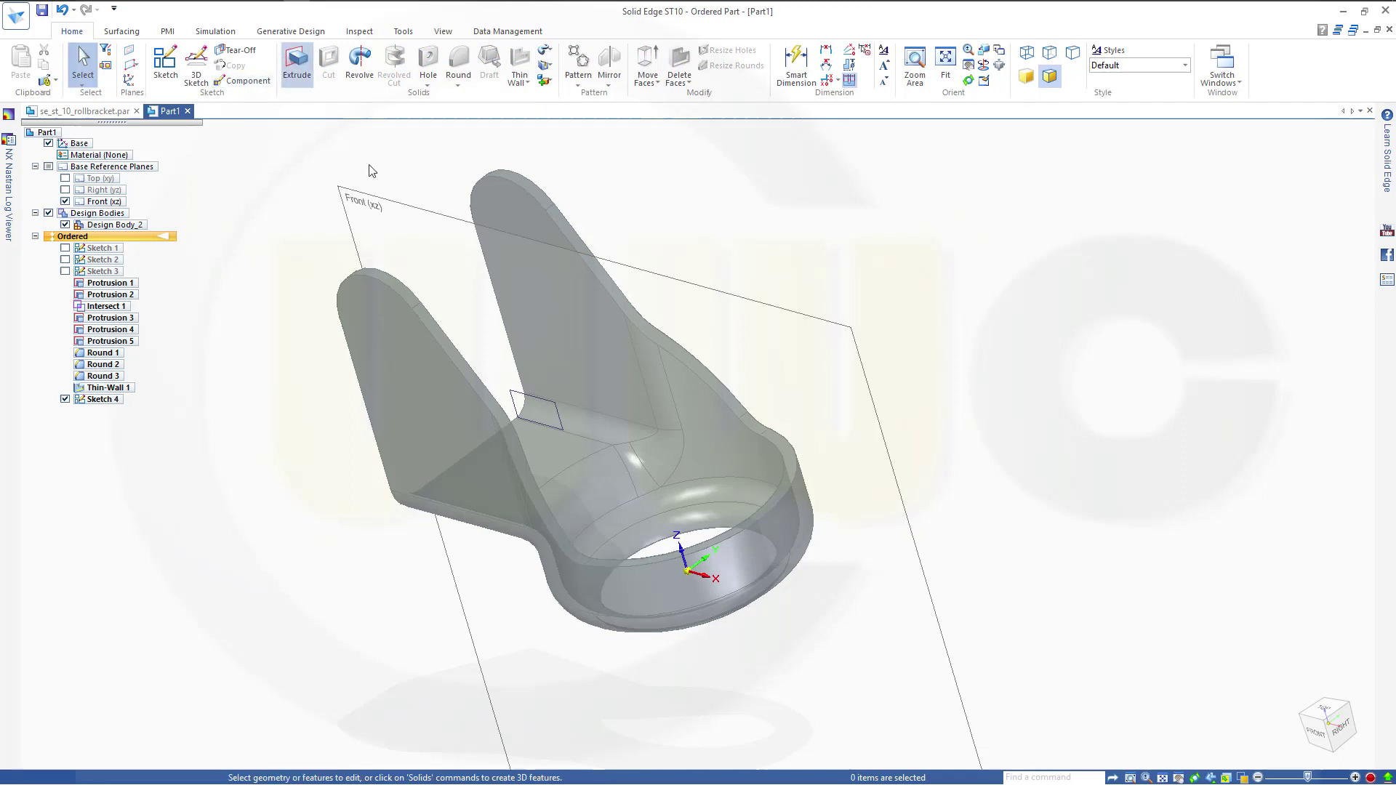
pyautogui.click(524, 394)
pyautogui.rightClick(413, 149)
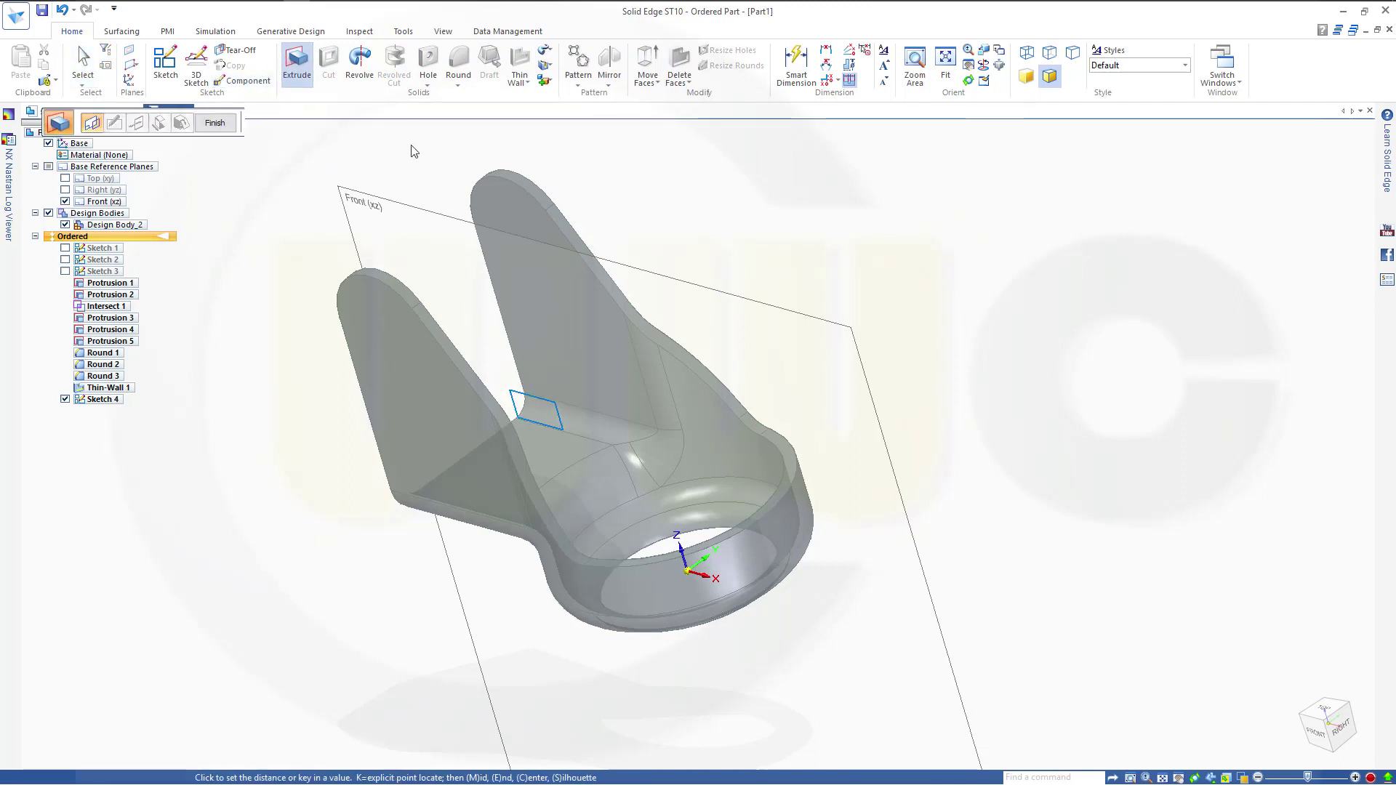
pyautogui.click(282, 124)
pyautogui.write('50')
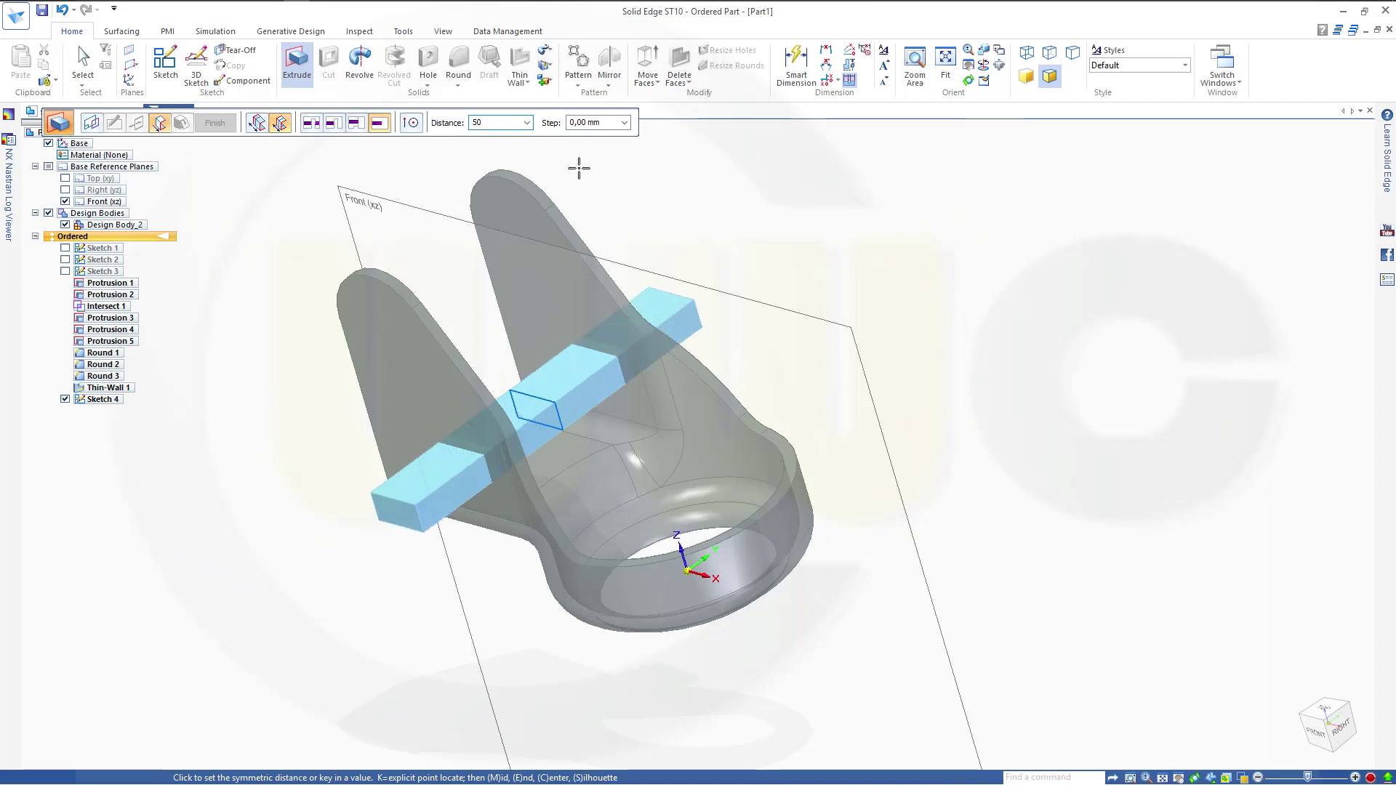
pyautogui.press('Return')
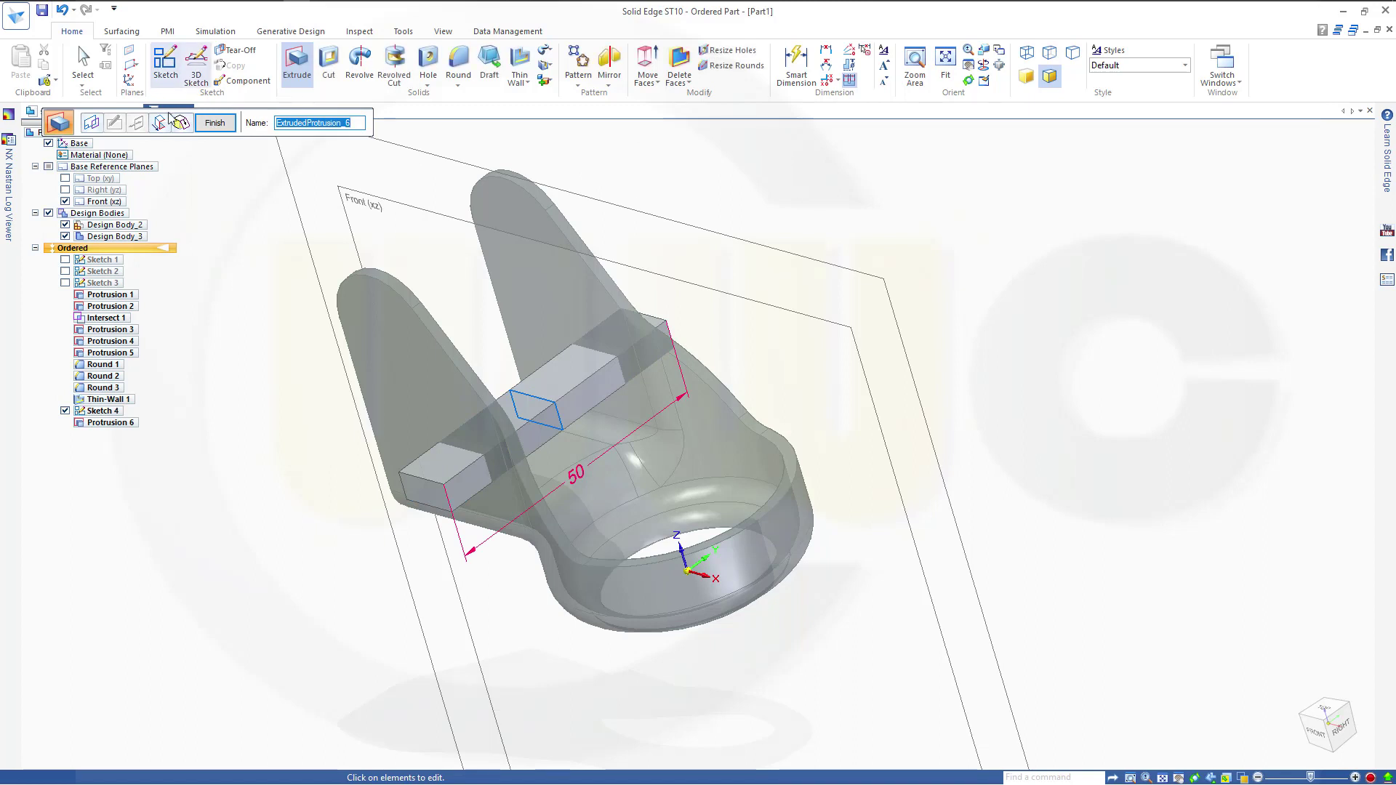
pyautogui.click(214, 122)
pyautogui.click(214, 124)
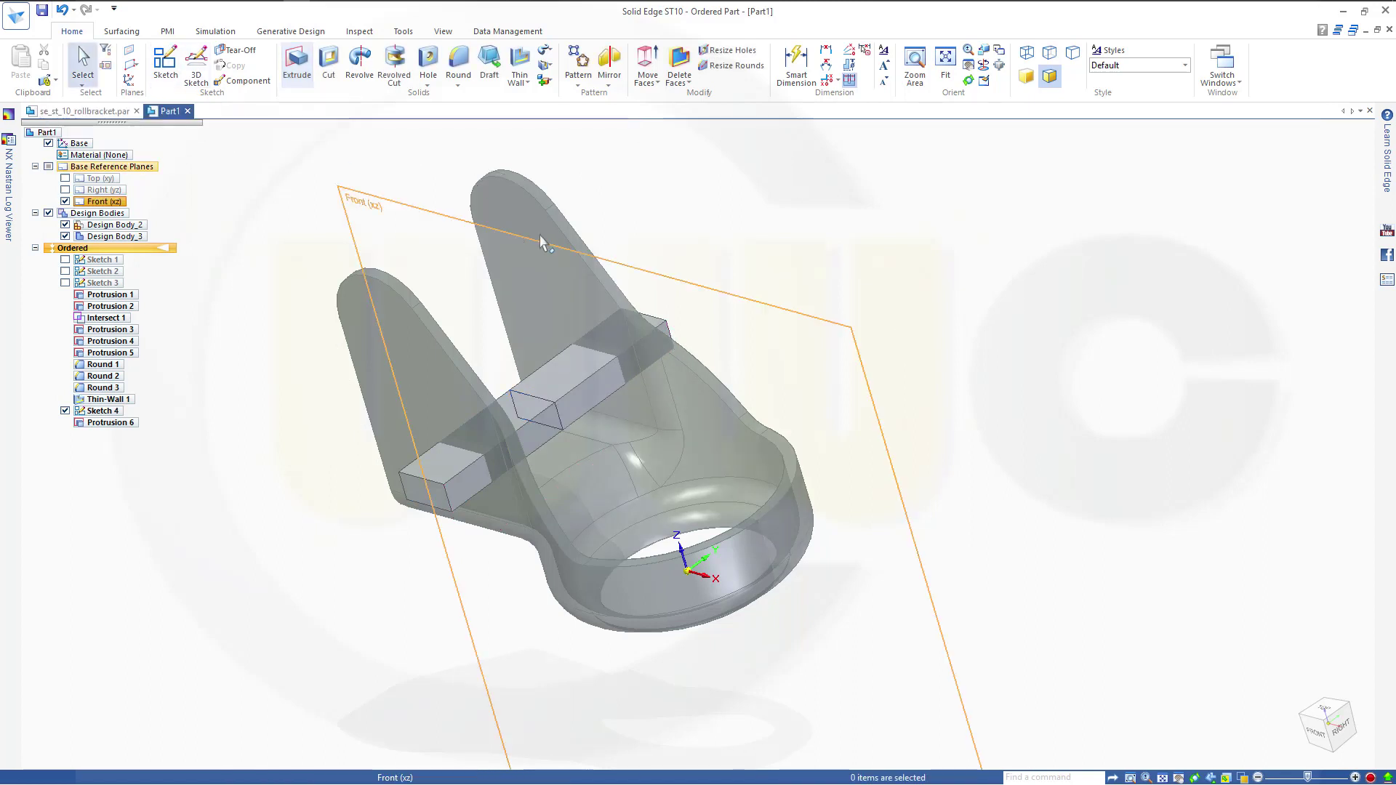
pyautogui.moveTo(748, 236); pyautogui.dragTo(730, 200, button='middle')
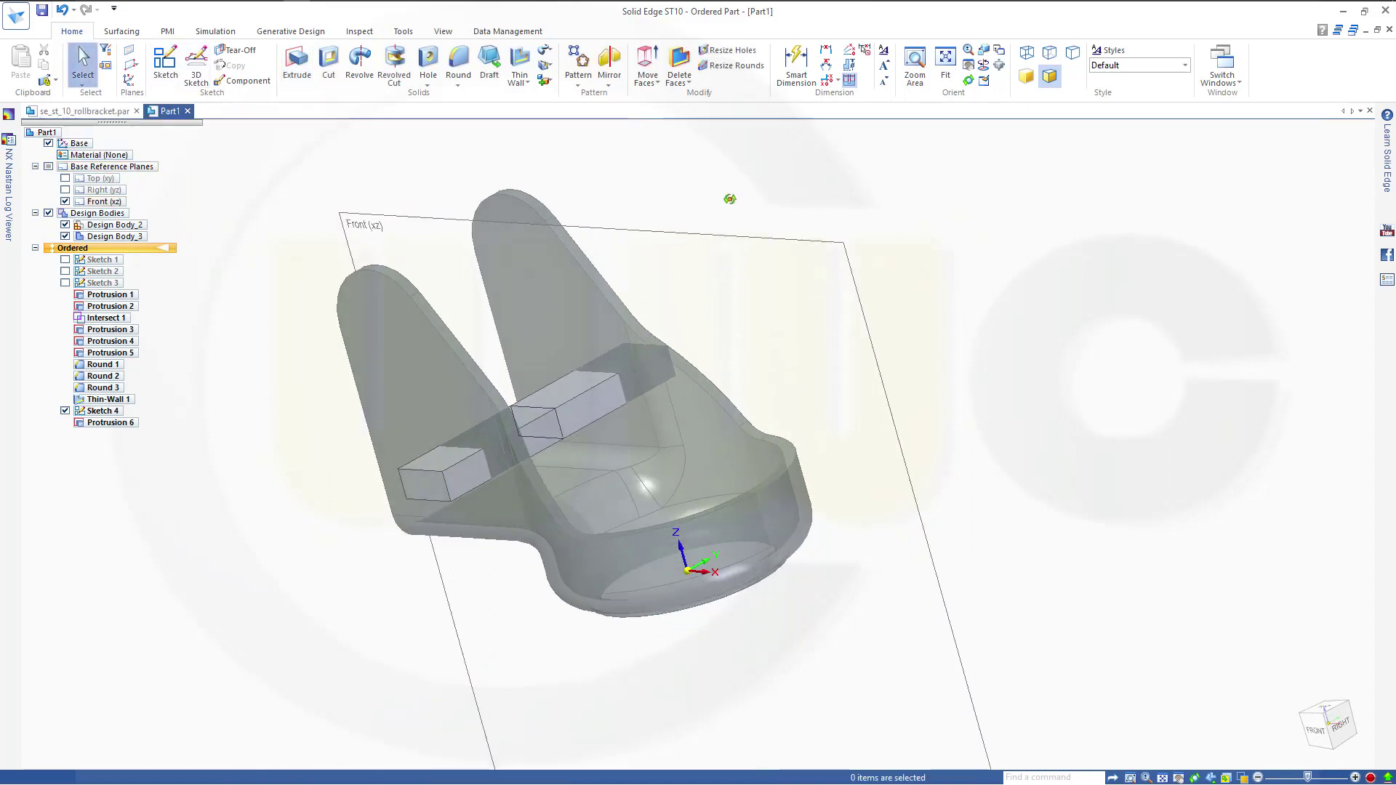
# - Round the bar body's two long edges with a 2.5 mm radius
pyautogui.click(458, 65)
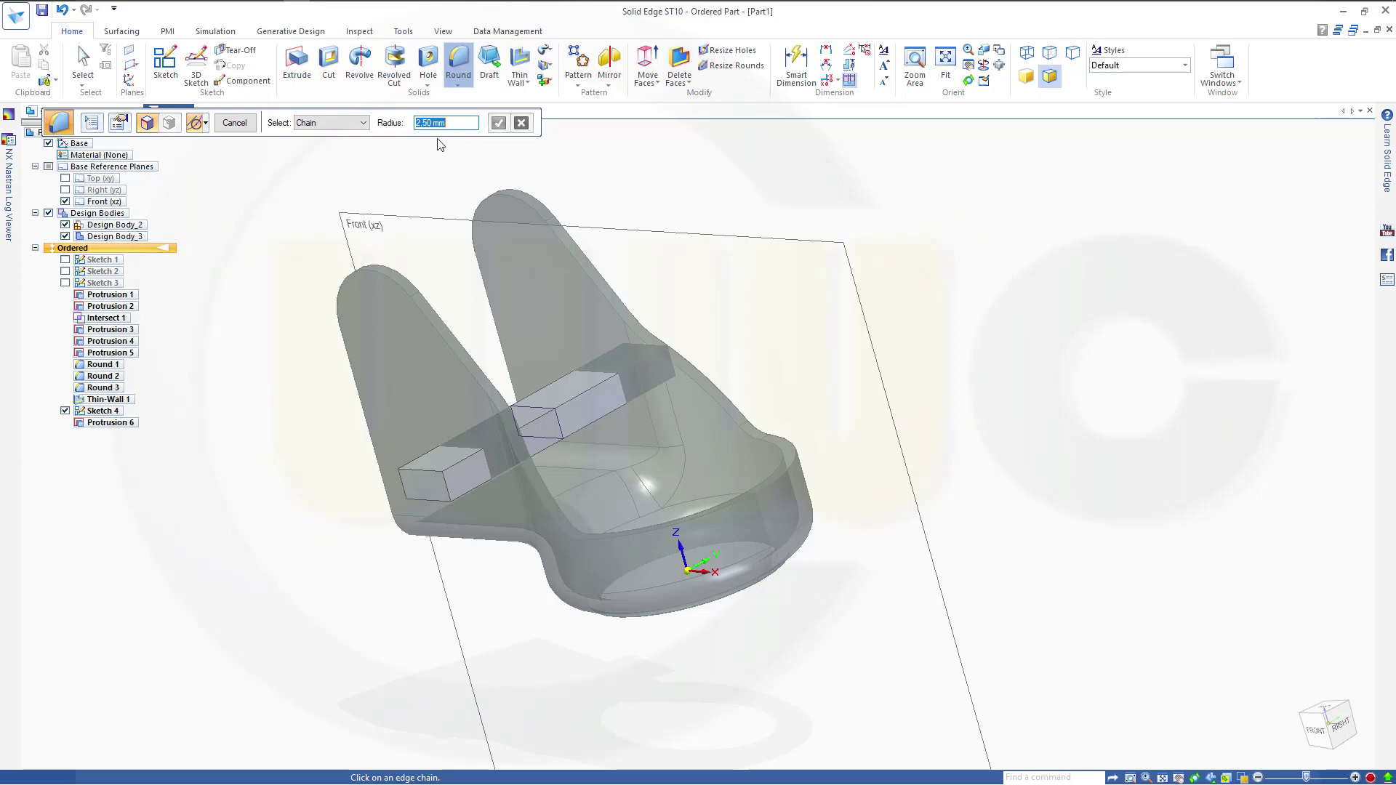
pyautogui.click(455, 461)
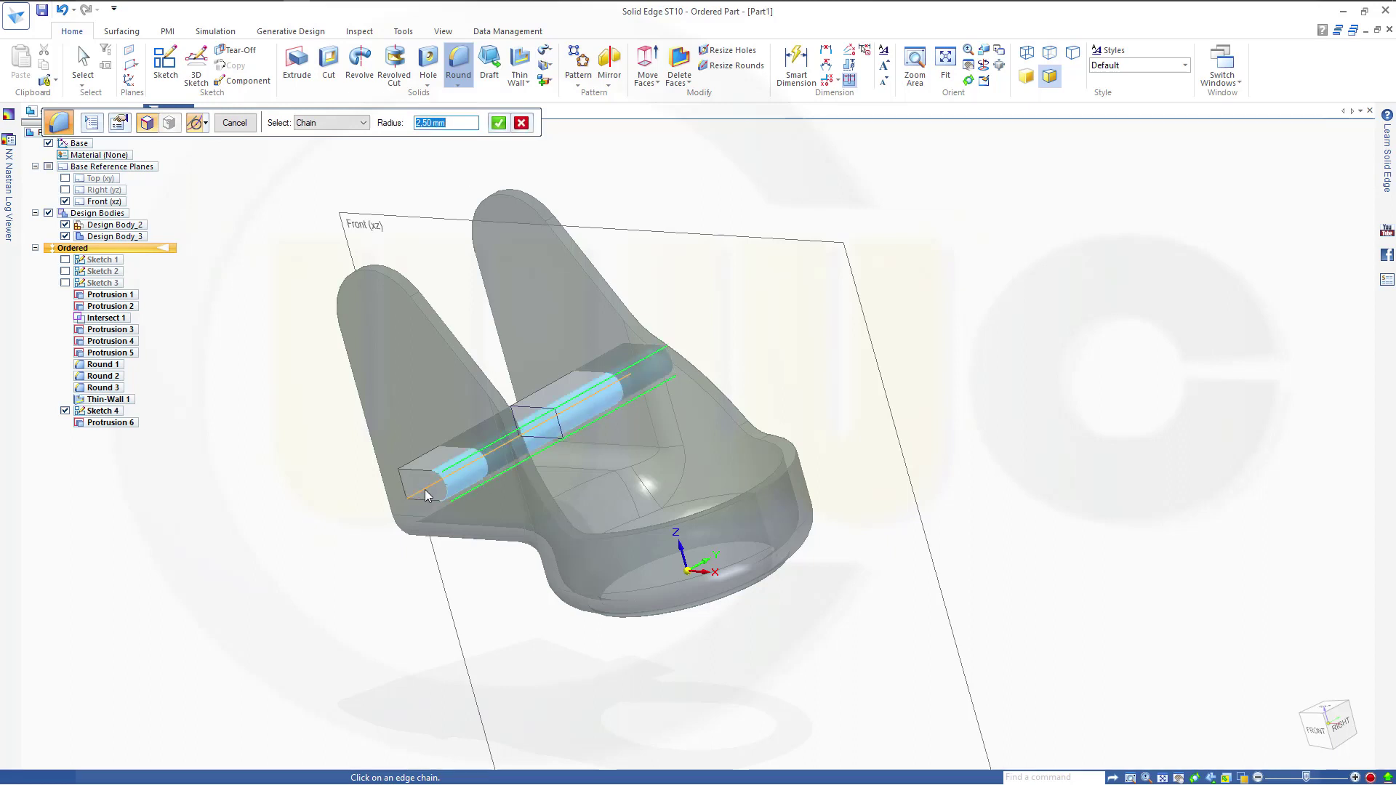
pyautogui.click(414, 459)
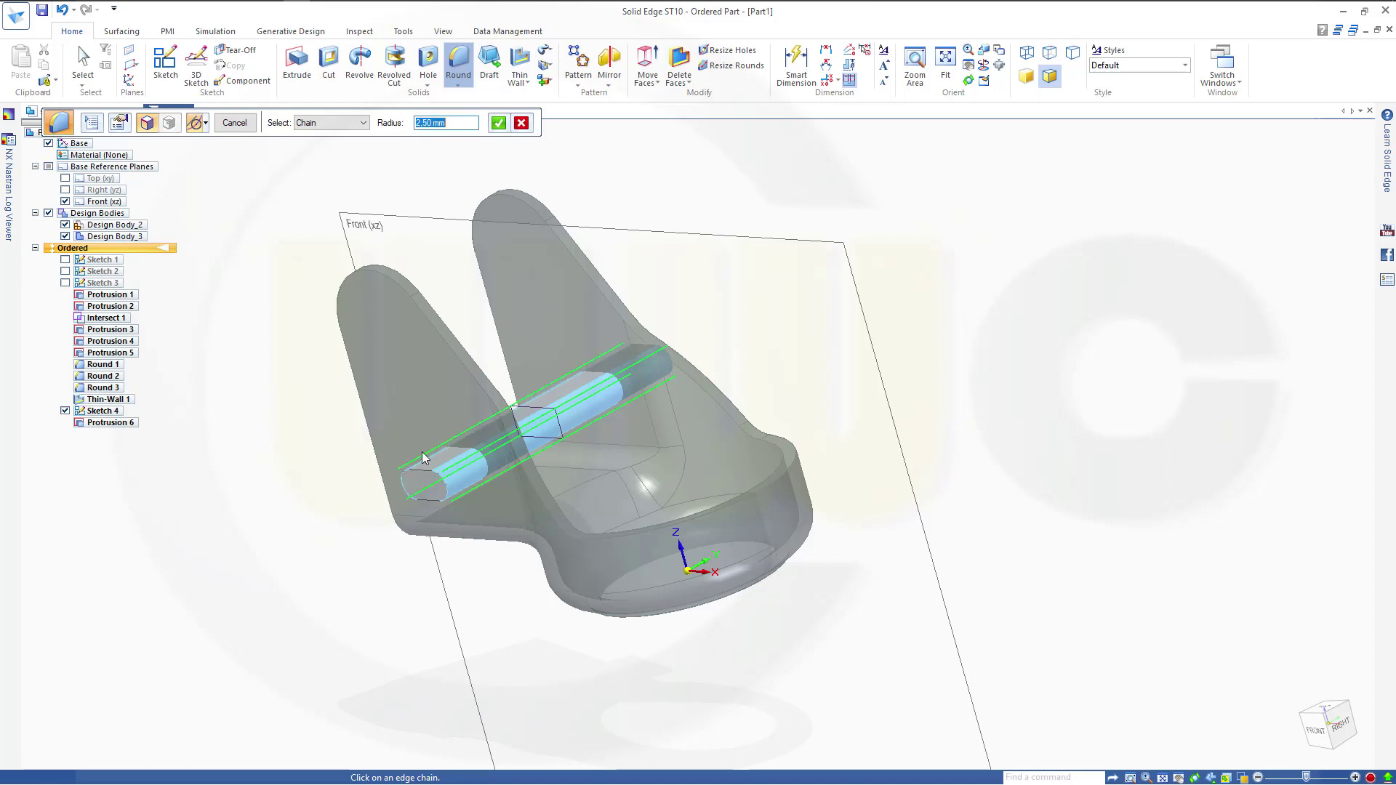
pyautogui.click(498, 124)
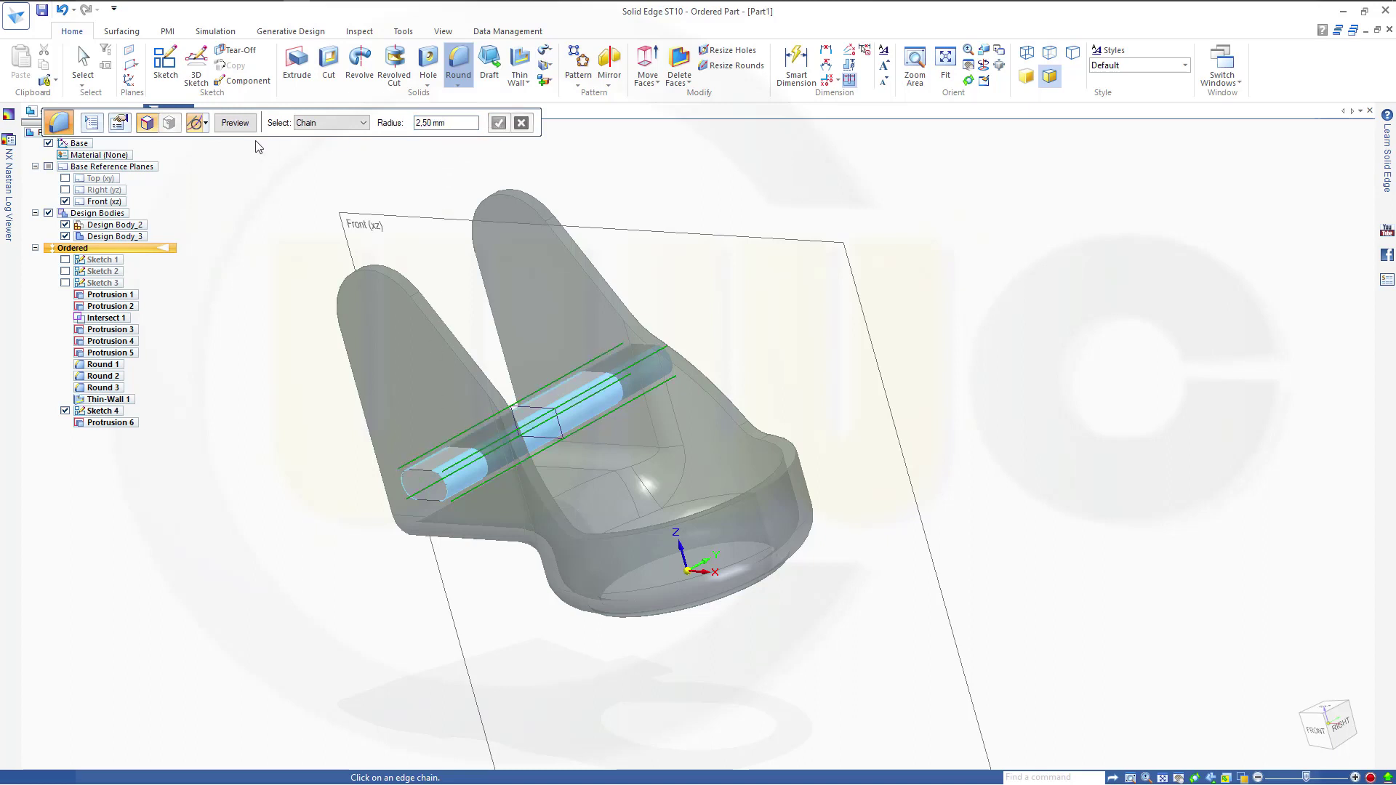
pyautogui.click(235, 122)
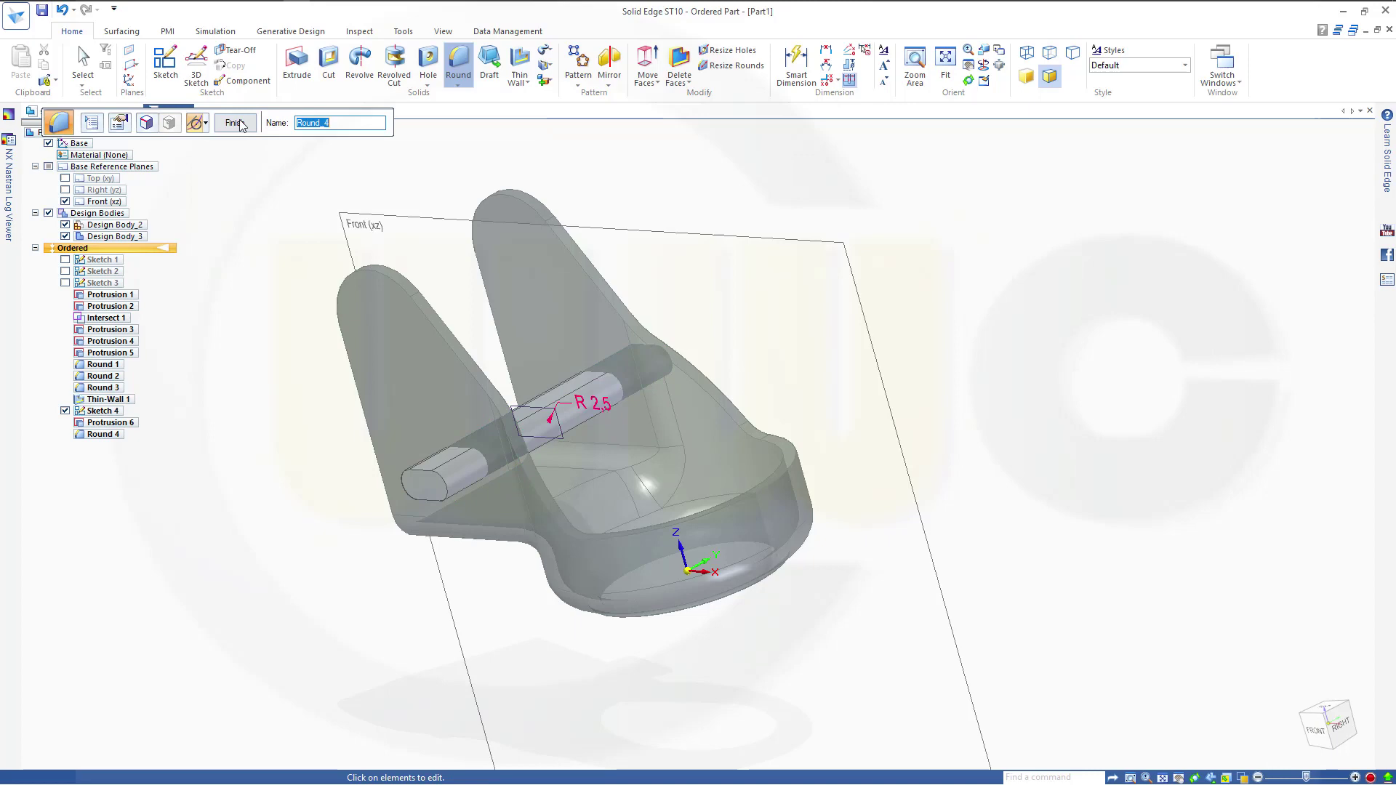
pyautogui.click(235, 123)
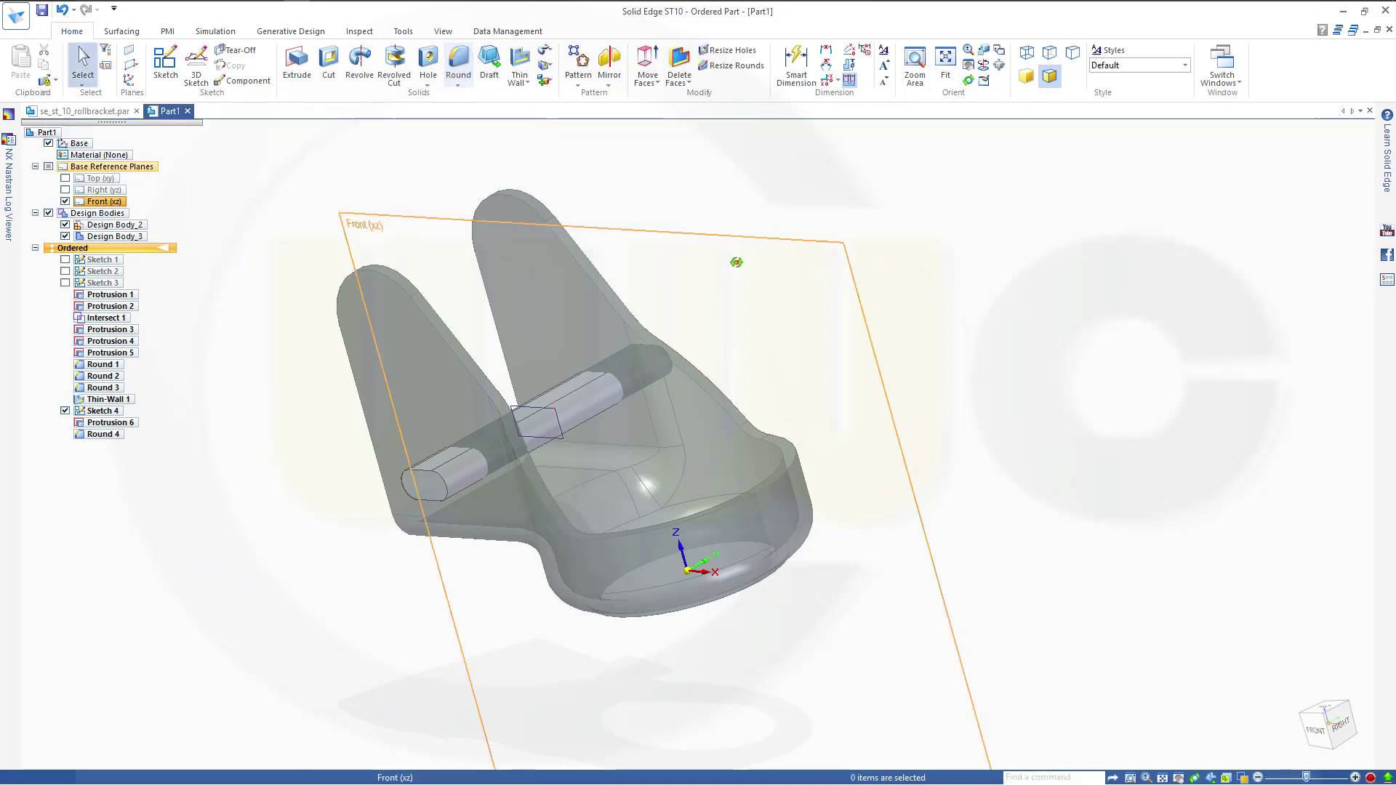
# - Start a Subtract with the bracket as target and the bar as tool, then cancel it
pyautogui.moveTo(735, 262)
pyautogui.mouseDown(button='middle')
pyautogui.moveTo(517, 197)
pyautogui.moveTo(637, 194)
pyautogui.mouseUp(button='middle')
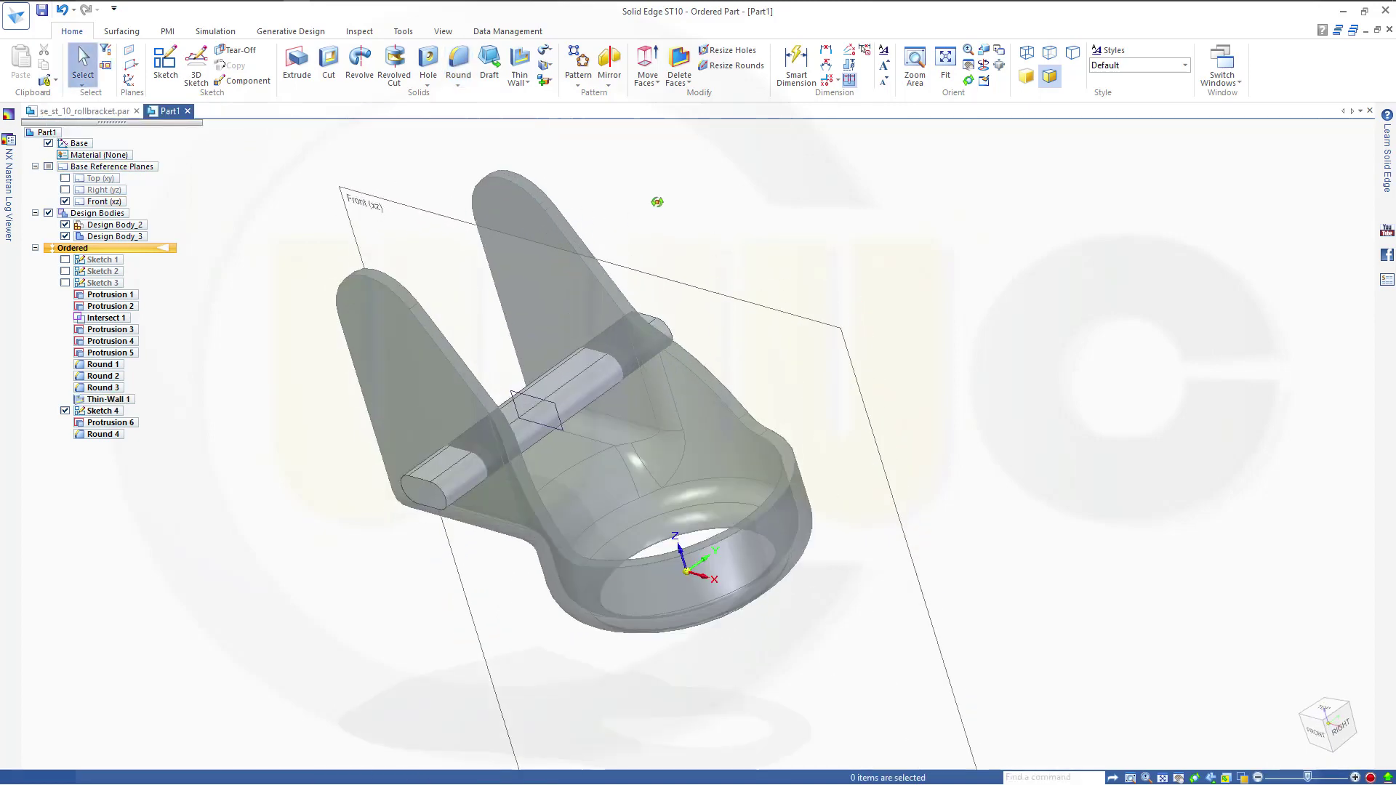
pyautogui.click(548, 88)
pyautogui.click(579, 174)
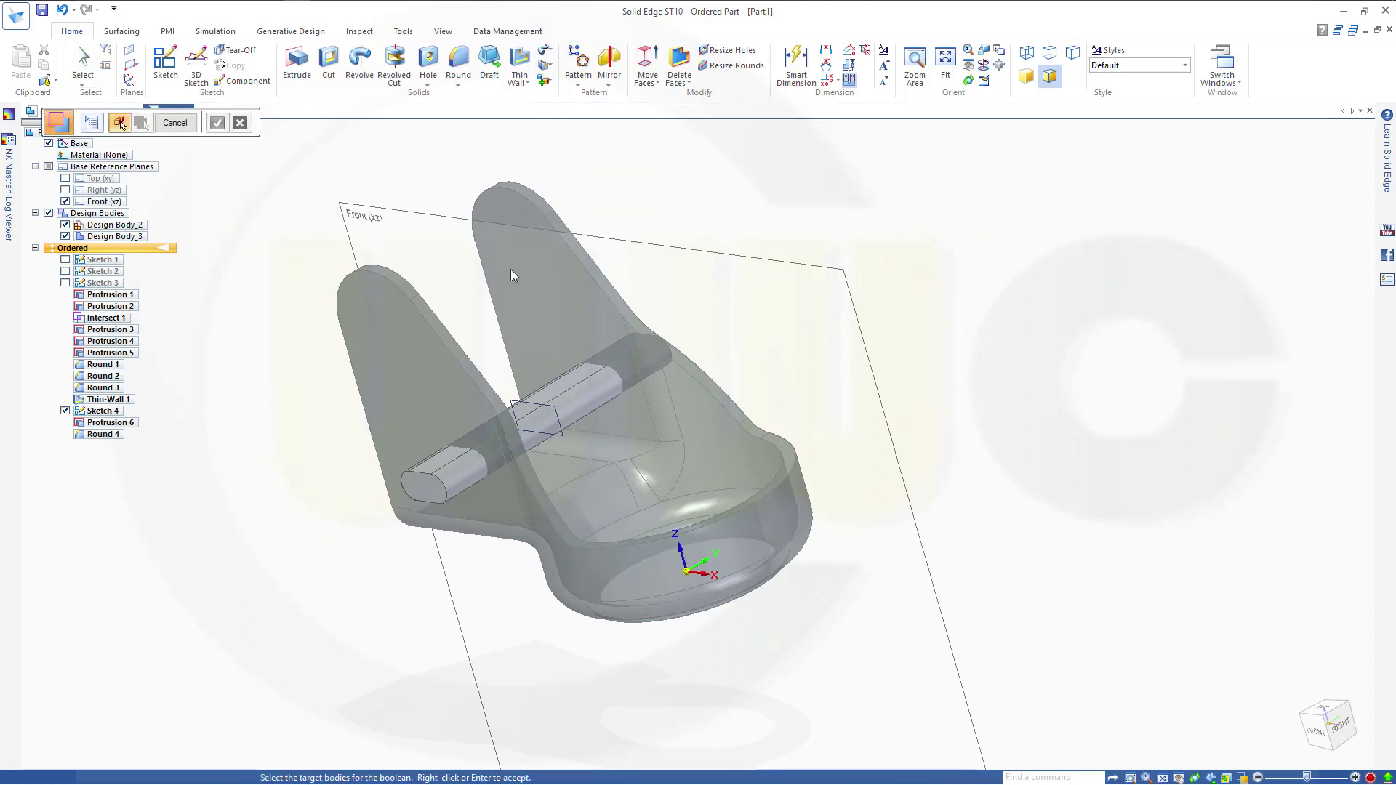
pyautogui.click(528, 269)
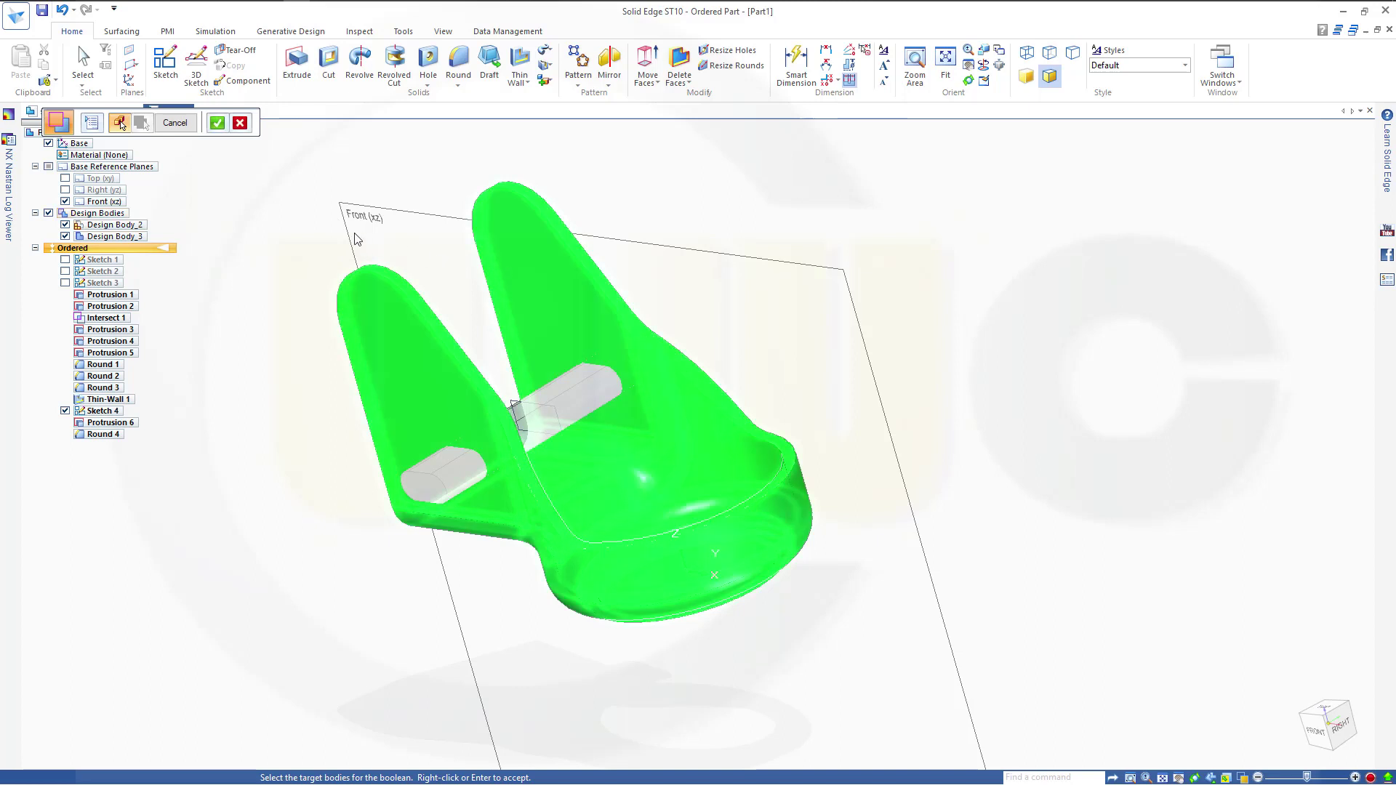
pyautogui.click(428, 483)
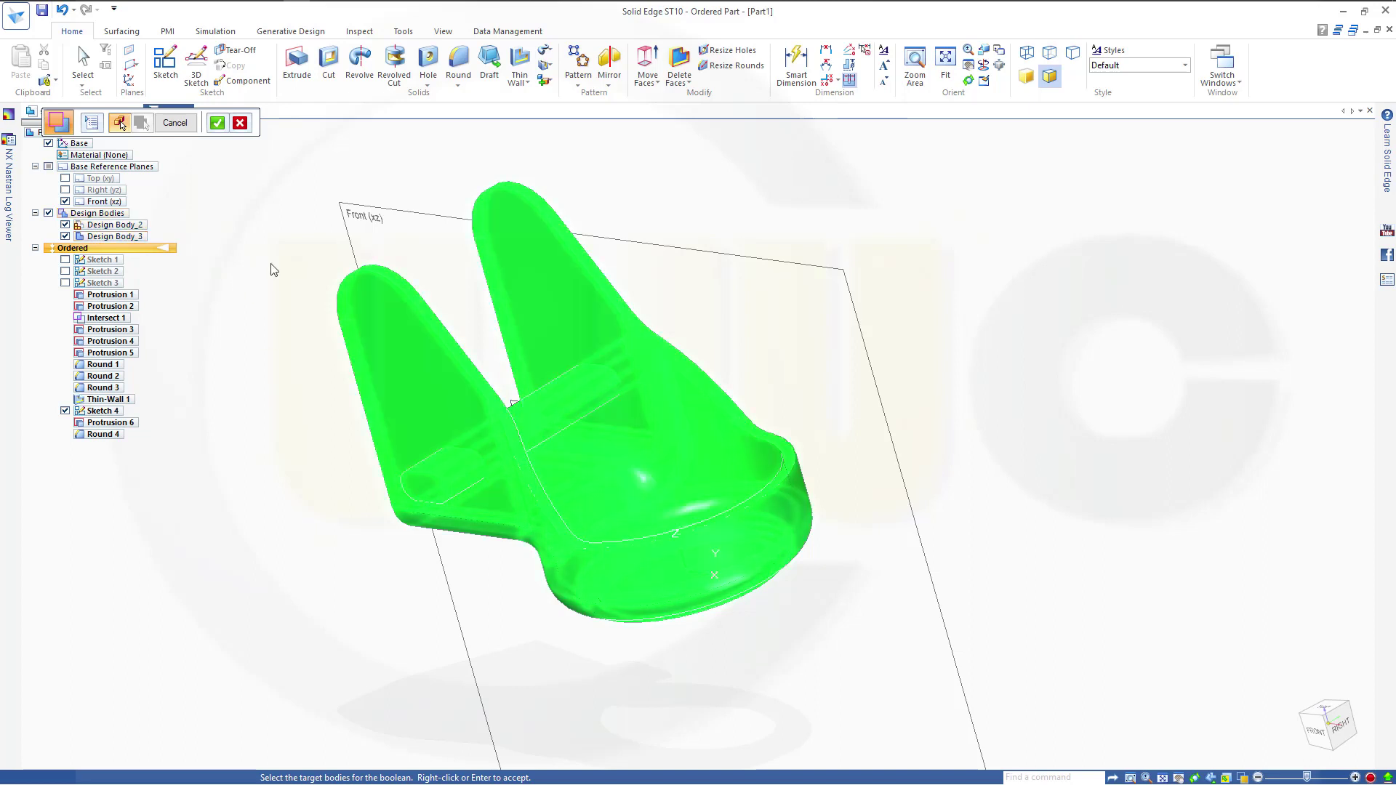
pyautogui.click(217, 123)
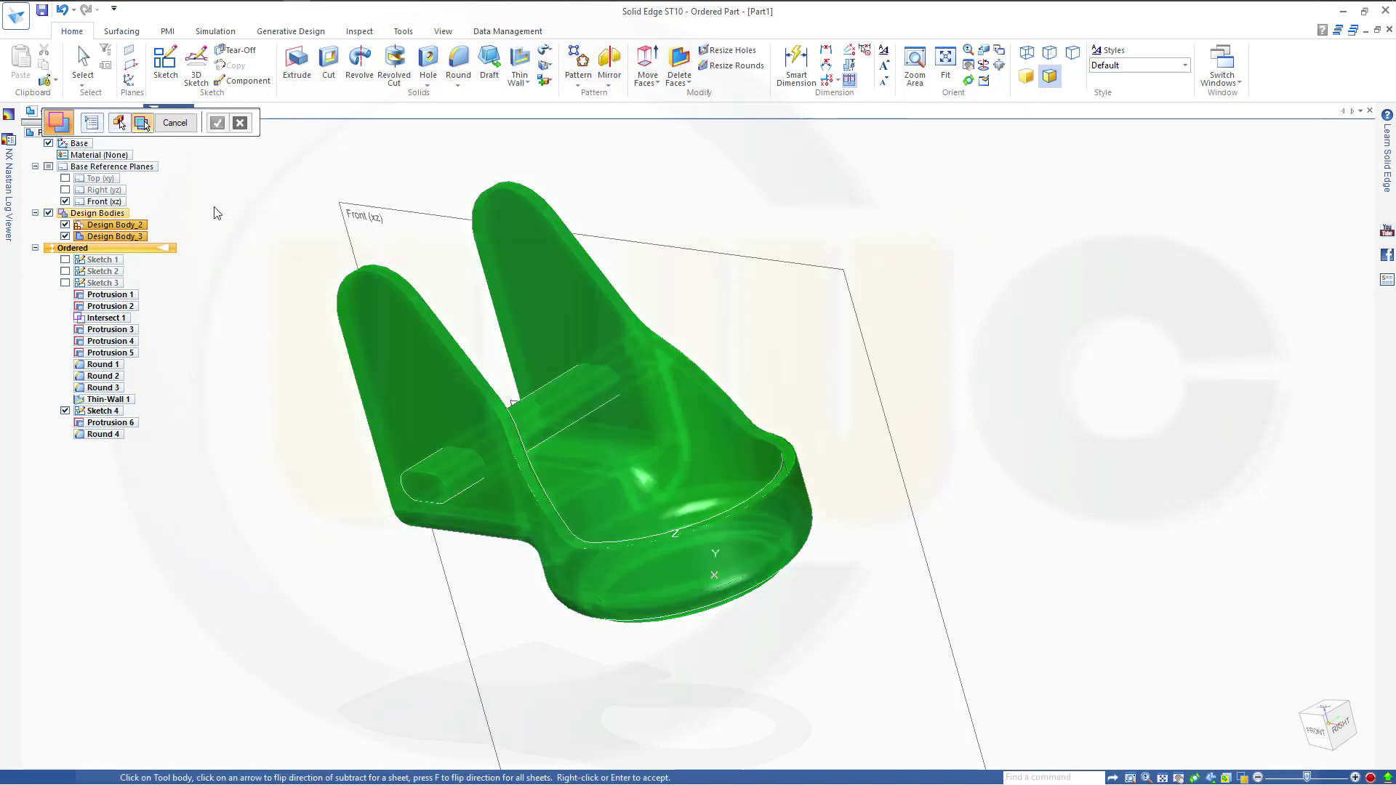
pyautogui.click(181, 125)
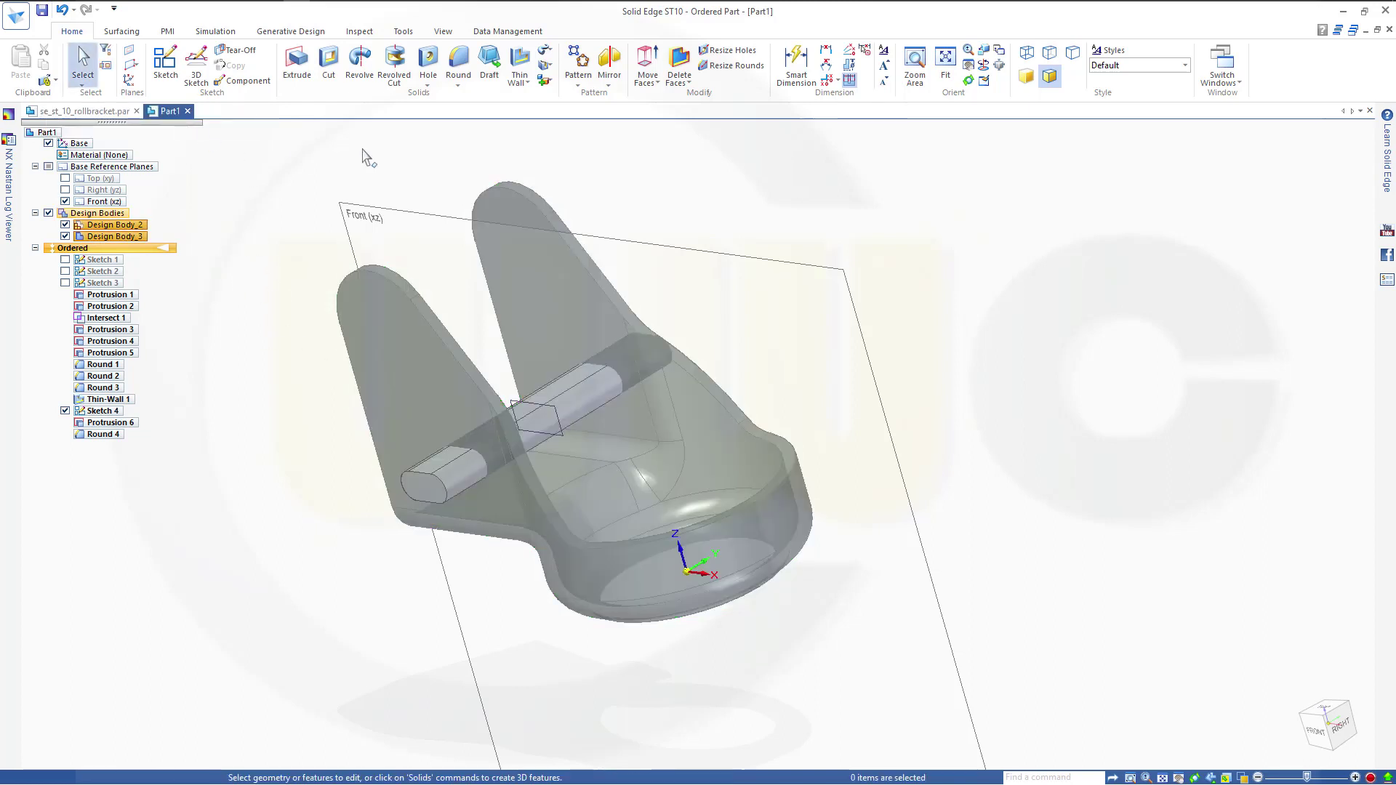
# - Redo the Subtract with the bracket as target and the filleted bar as tool
pyautogui.click(546, 82)
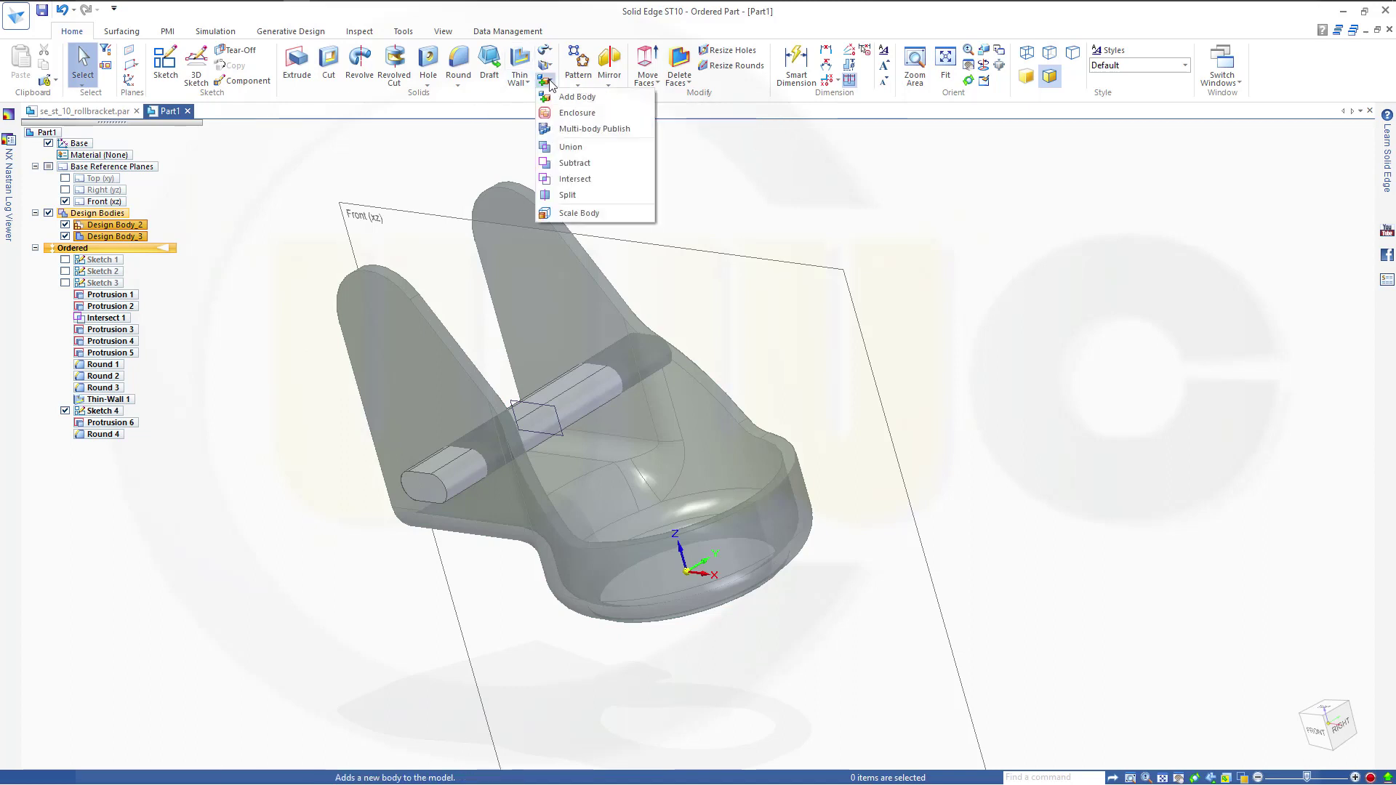
pyautogui.click(560, 171)
pyautogui.click(382, 335)
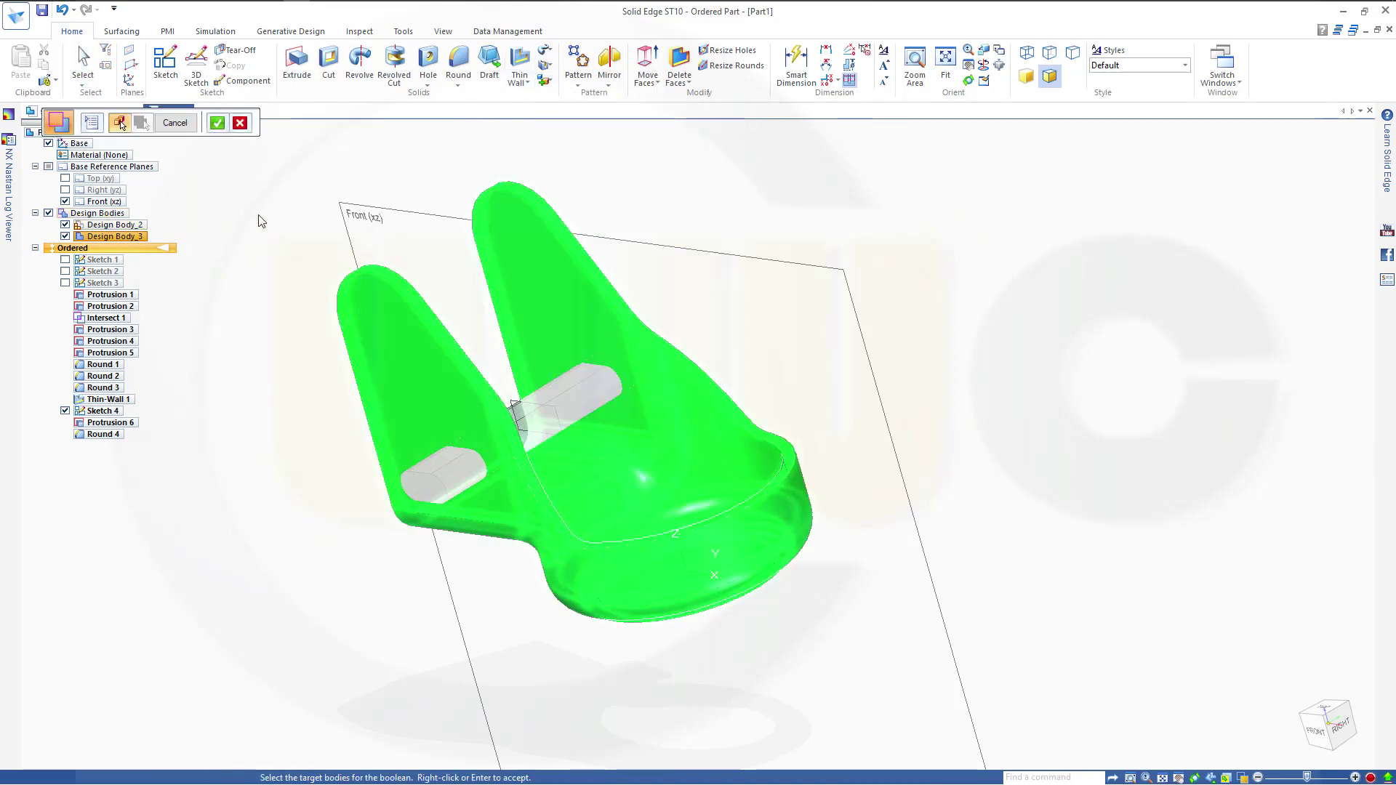
pyautogui.rightClick(249, 214)
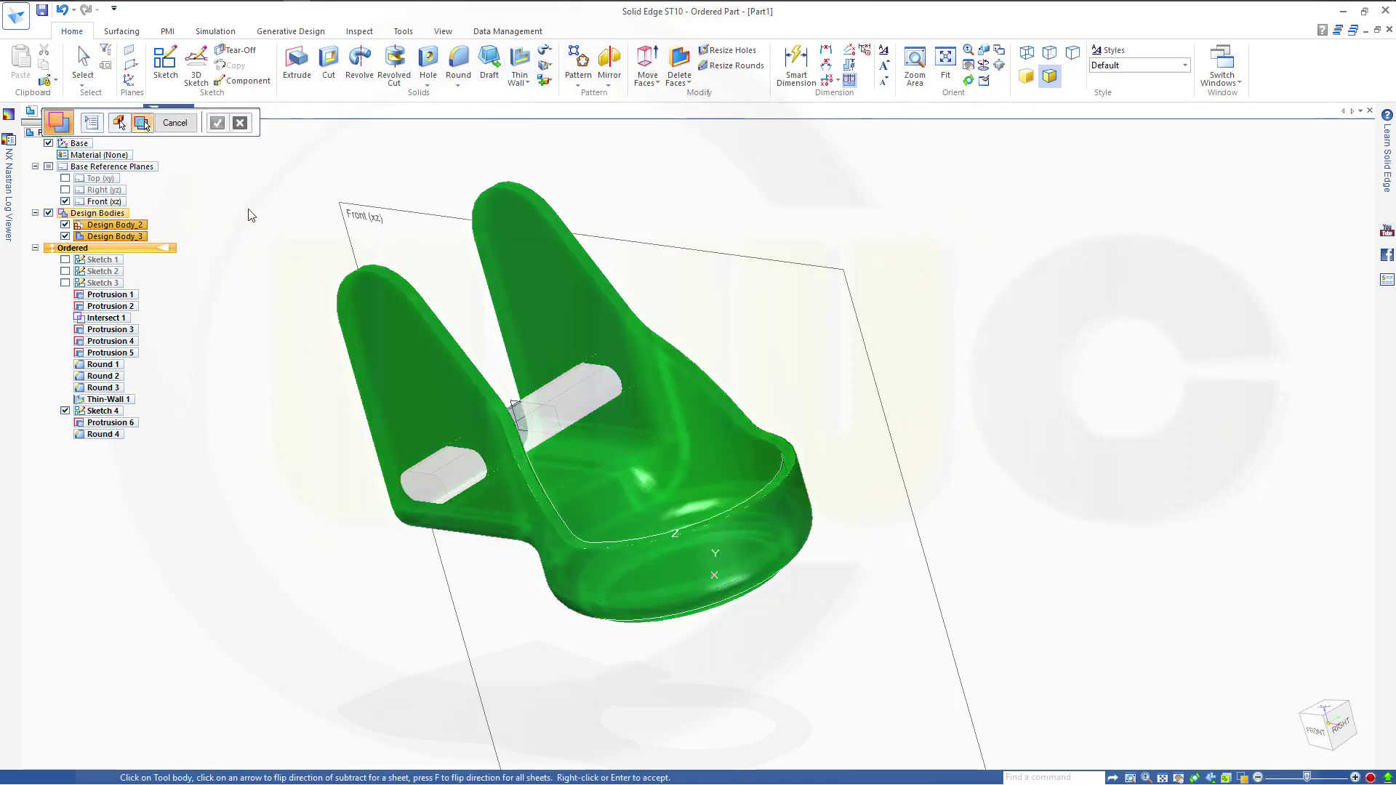
pyautogui.click(442, 481)
pyautogui.rightClick(255, 282)
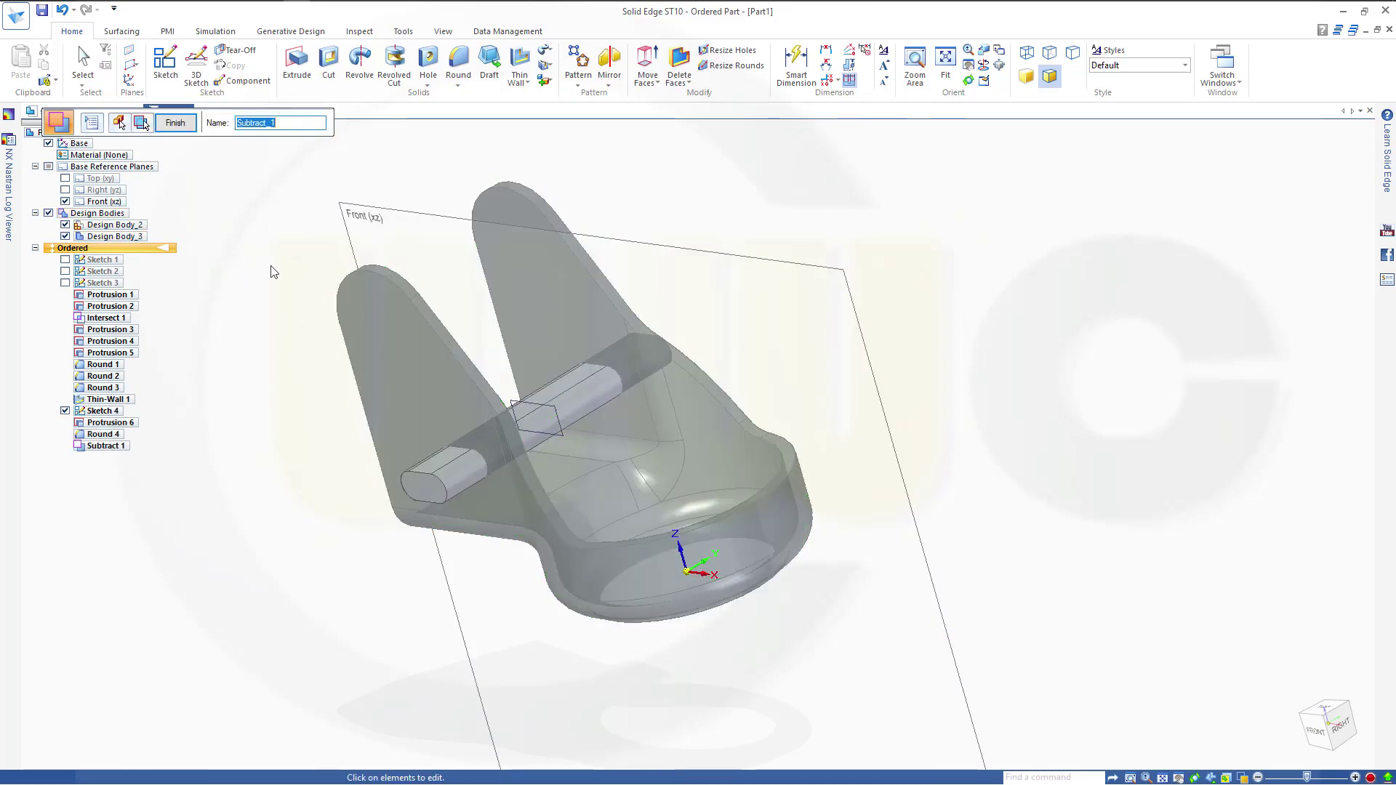
pyautogui.click(176, 124)
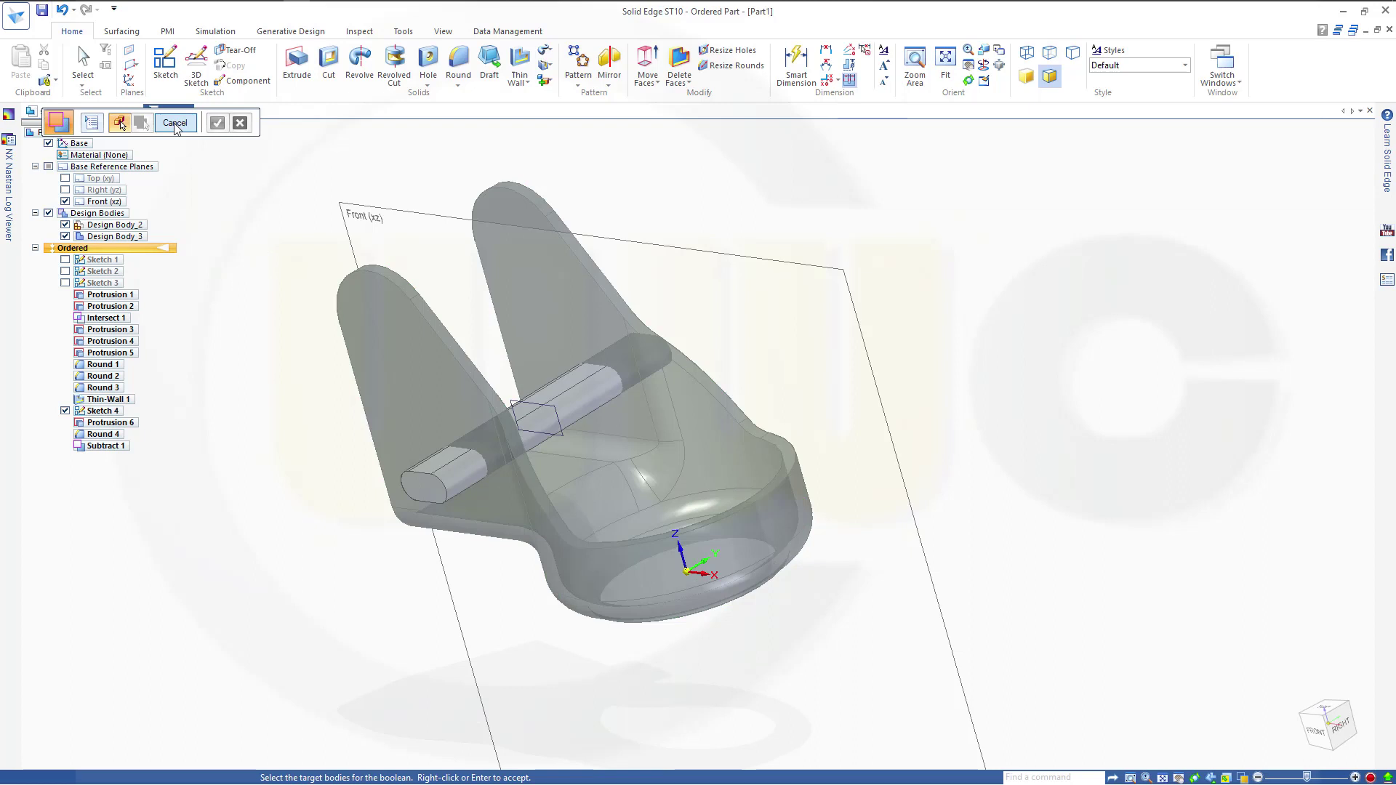
pyautogui.click(176, 123)
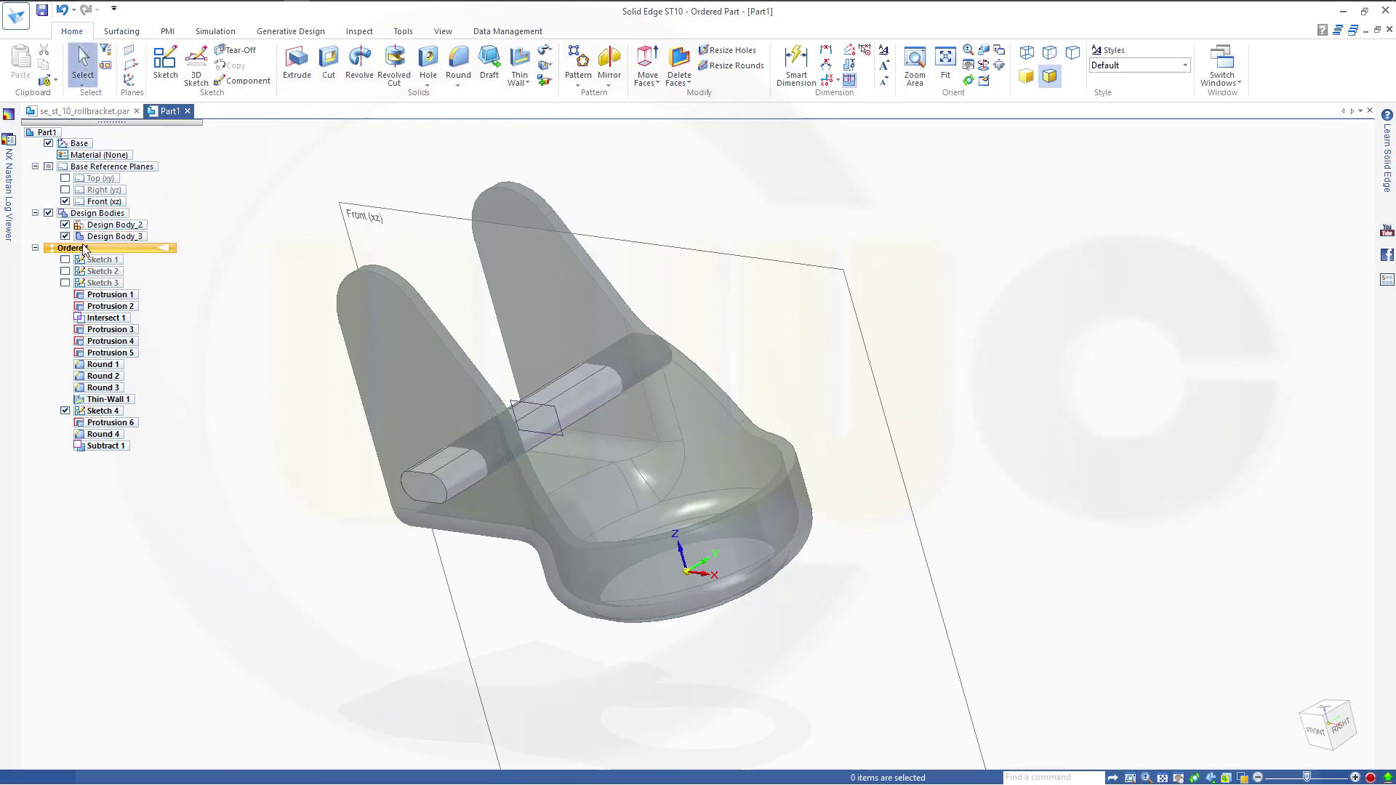
# - Hide Design Body_3, view and tilt from the front, then activate Design Body_2
pyautogui.click(66, 237)
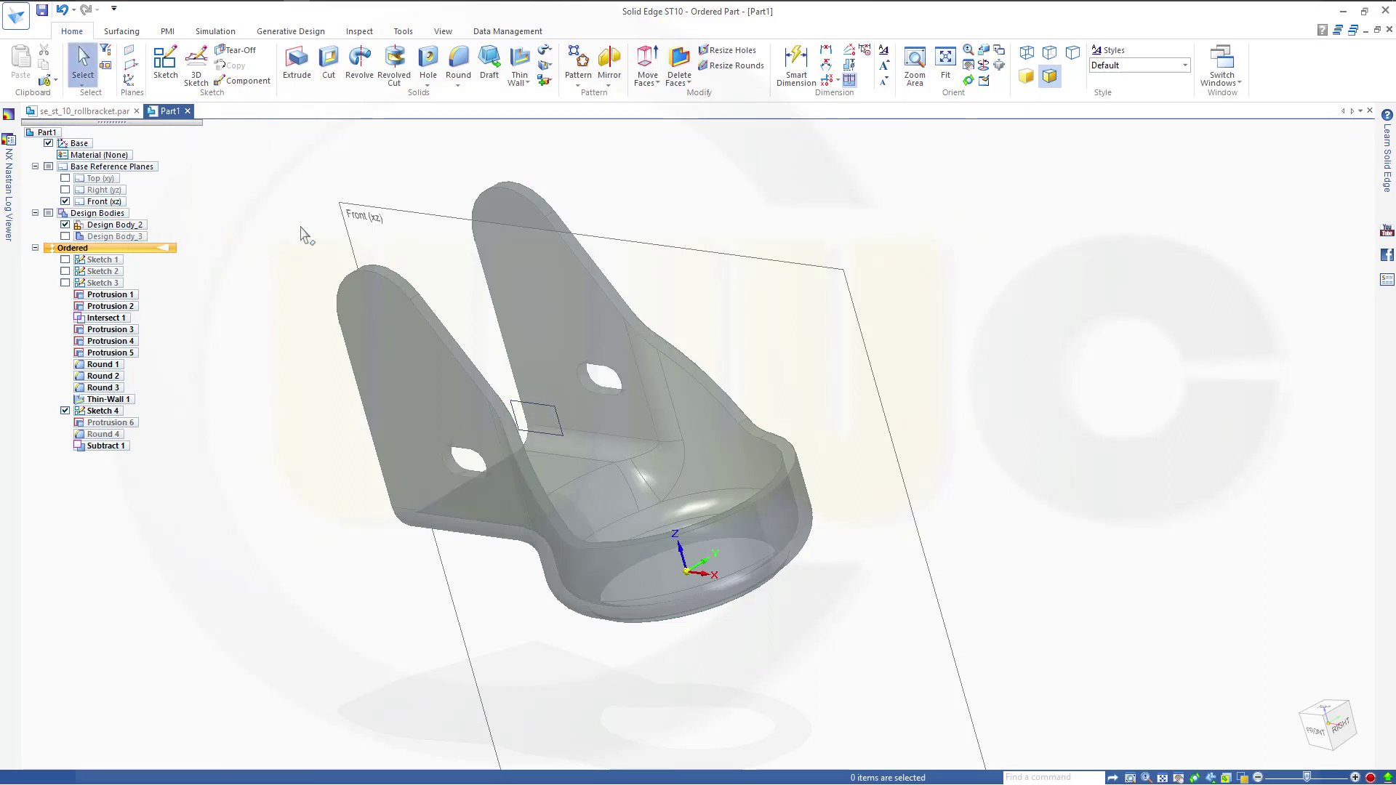
pyautogui.click(715, 275)
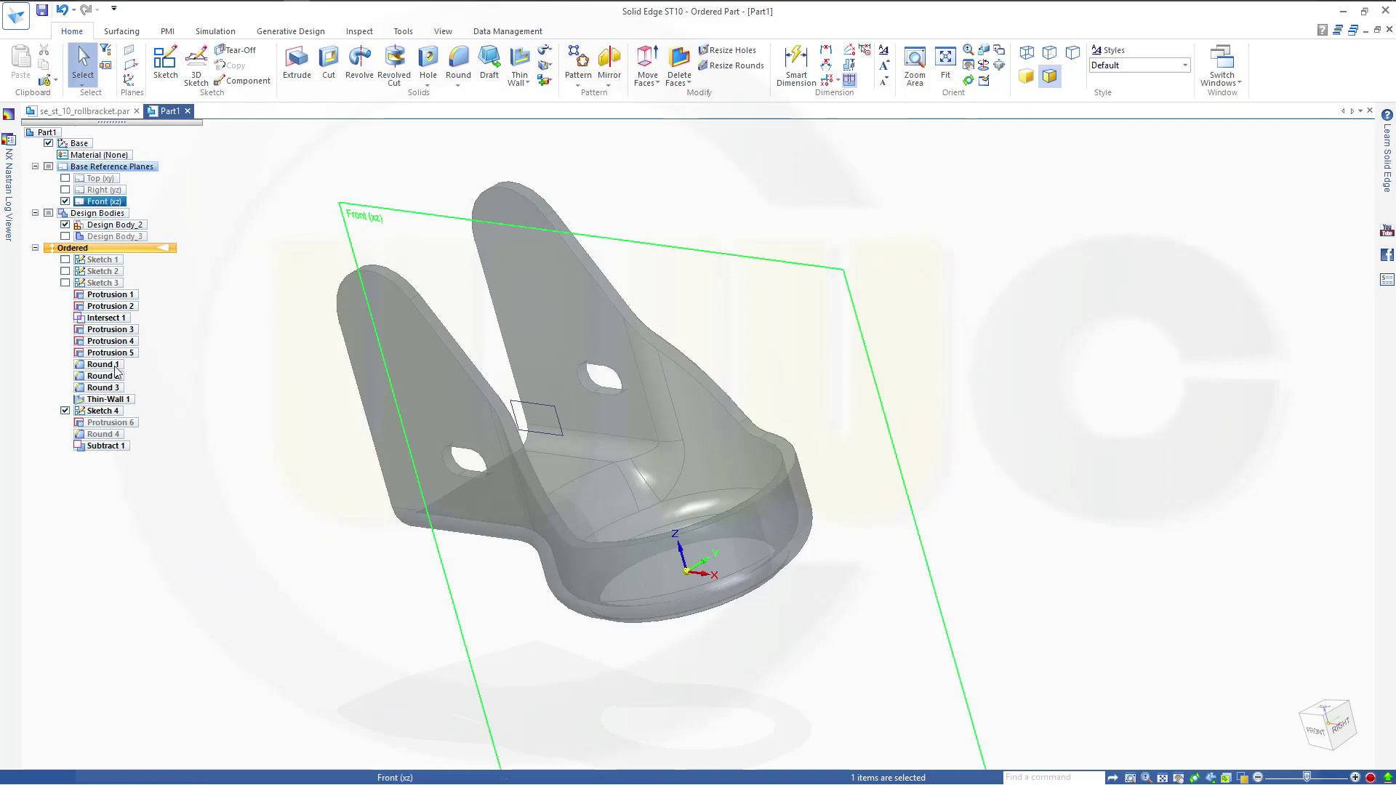
pyautogui.press('Escape')
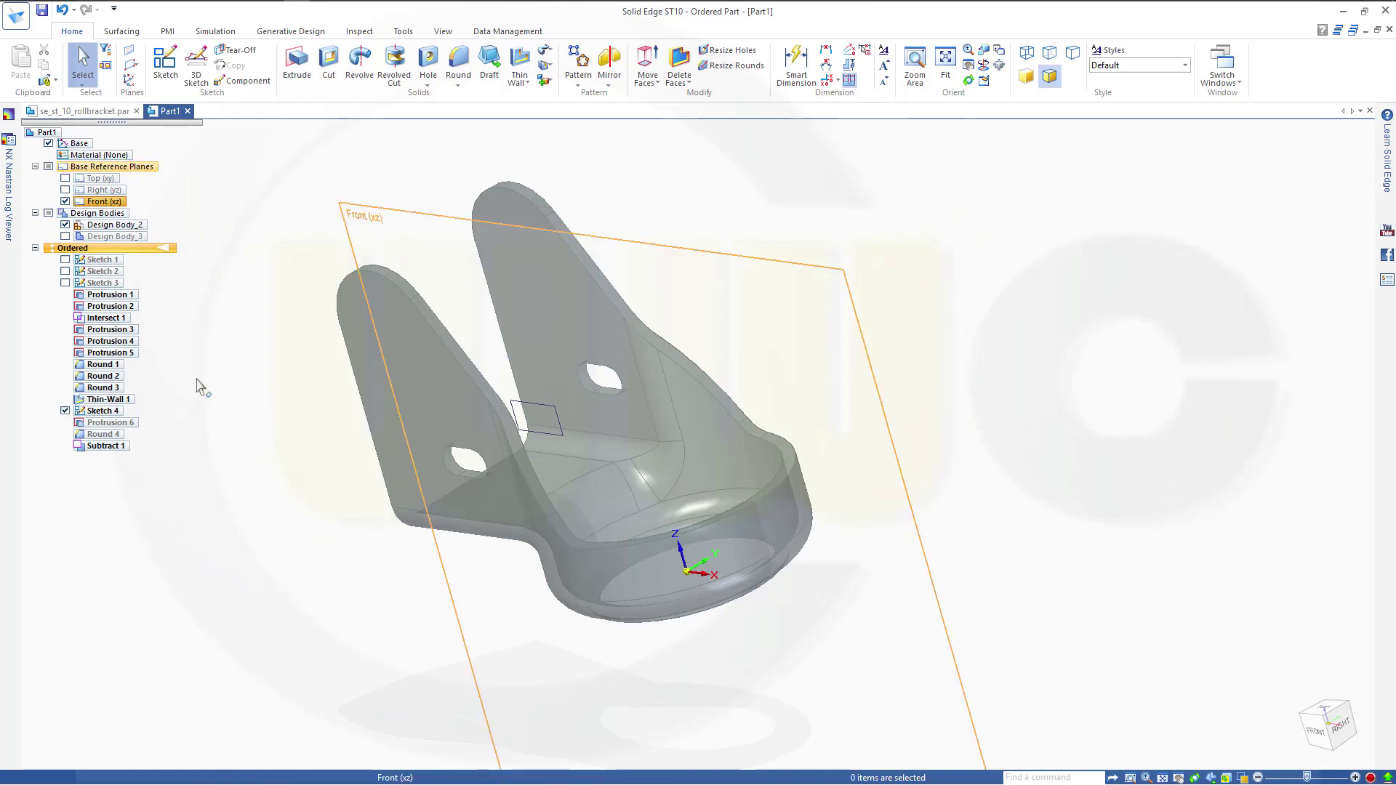
pyautogui.hotkey('ctrl', 'f')
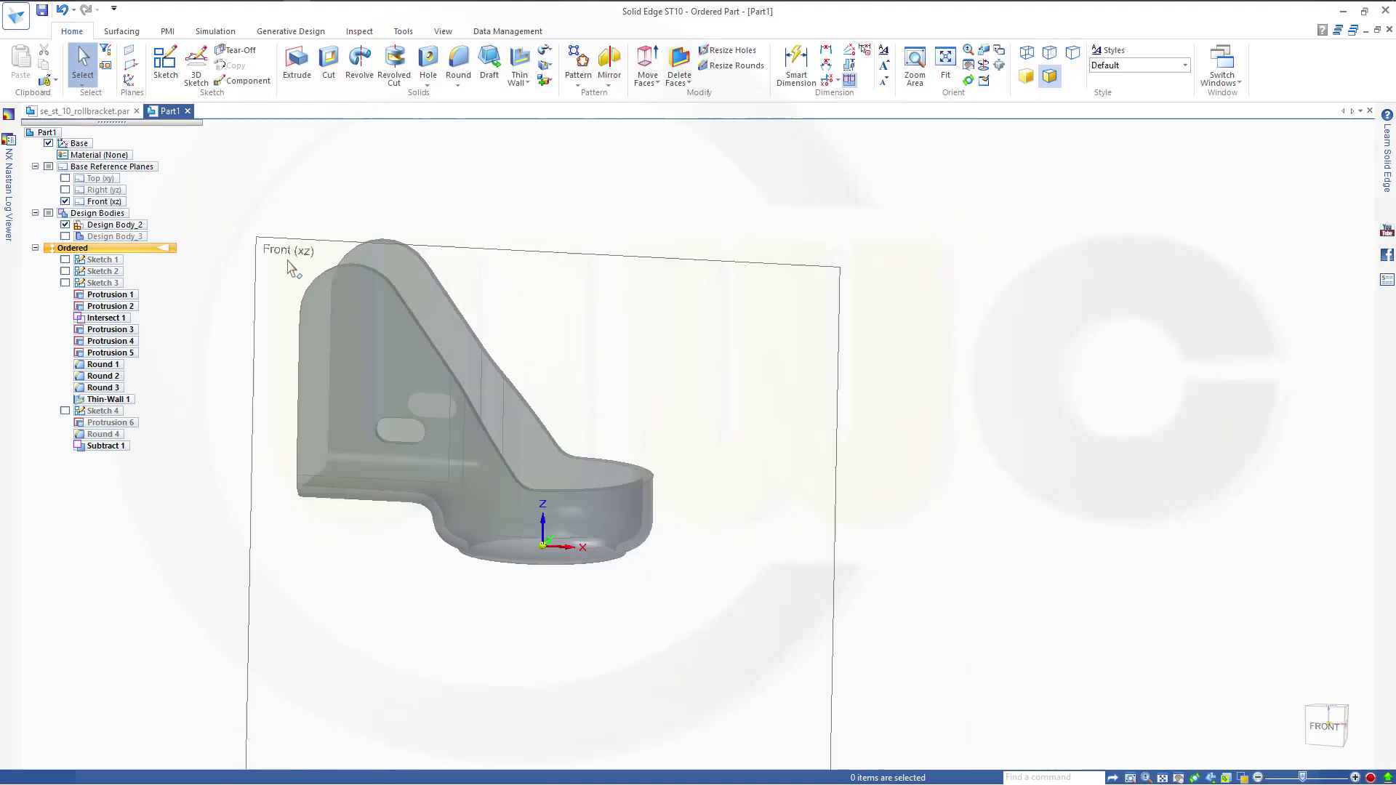
pyautogui.moveTo(407, 310); pyautogui.dragTo(589, 469, button='middle')
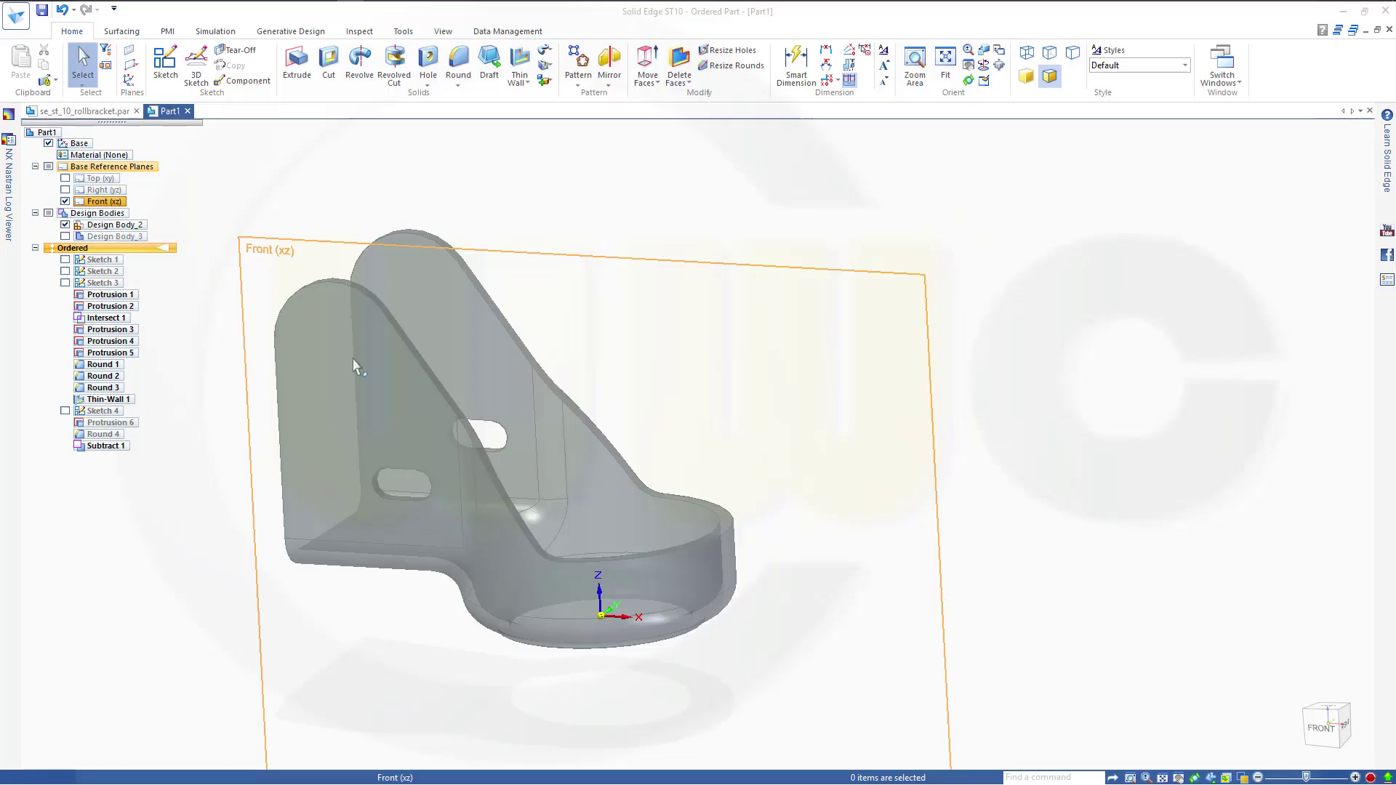
pyautogui.doubleClick(115, 226)
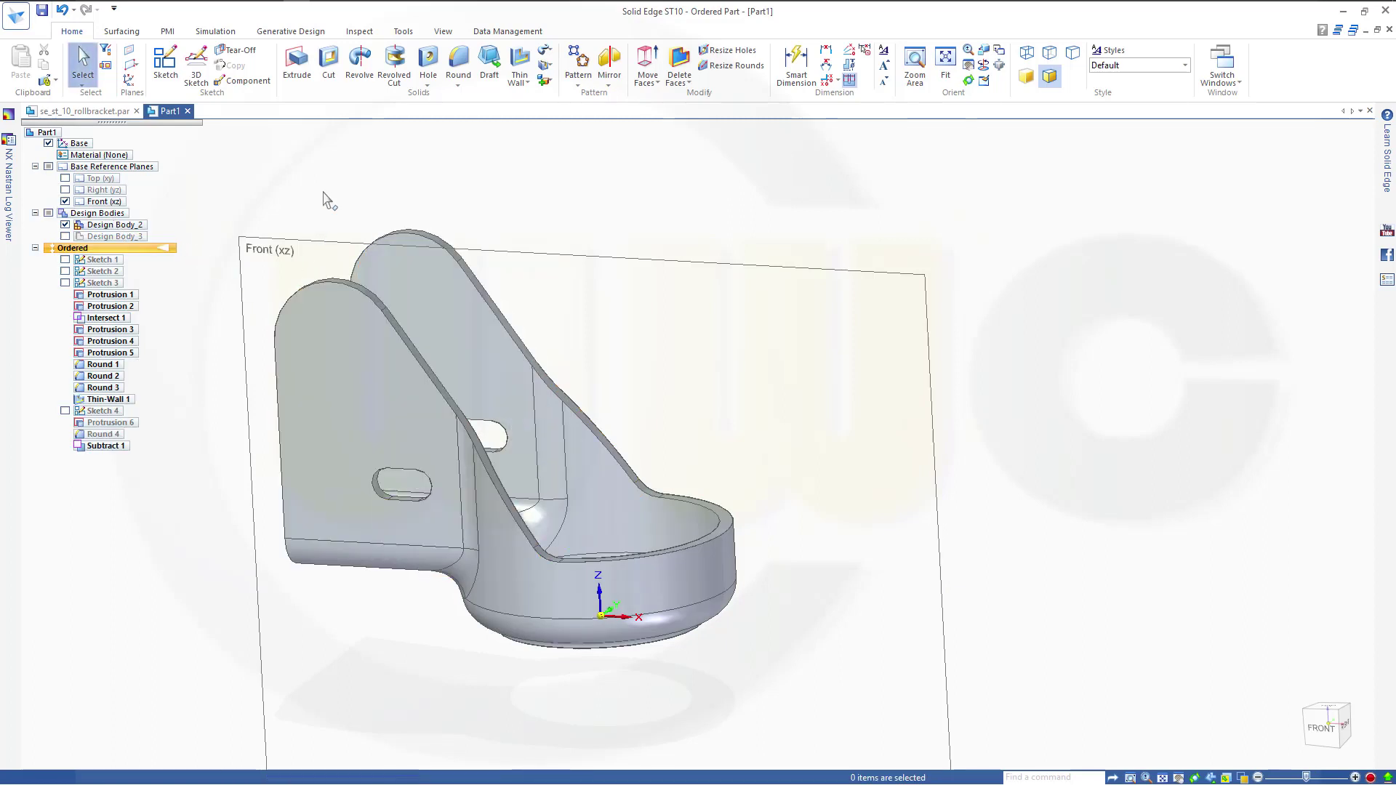
# - Place a 10 mm ISO Metric drill hole on the left arm at its rounded top's centre
pyautogui.click(427, 66)
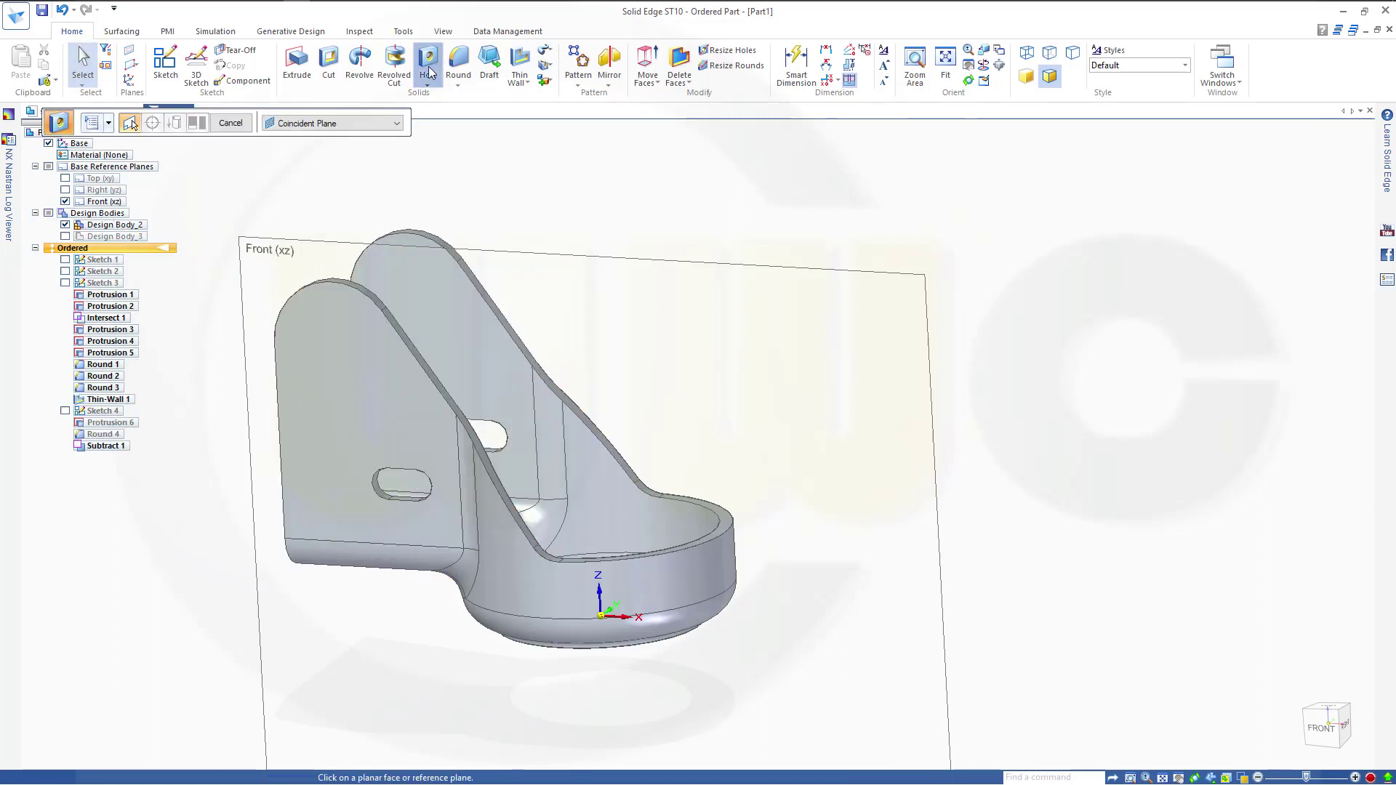
pyautogui.click(311, 336)
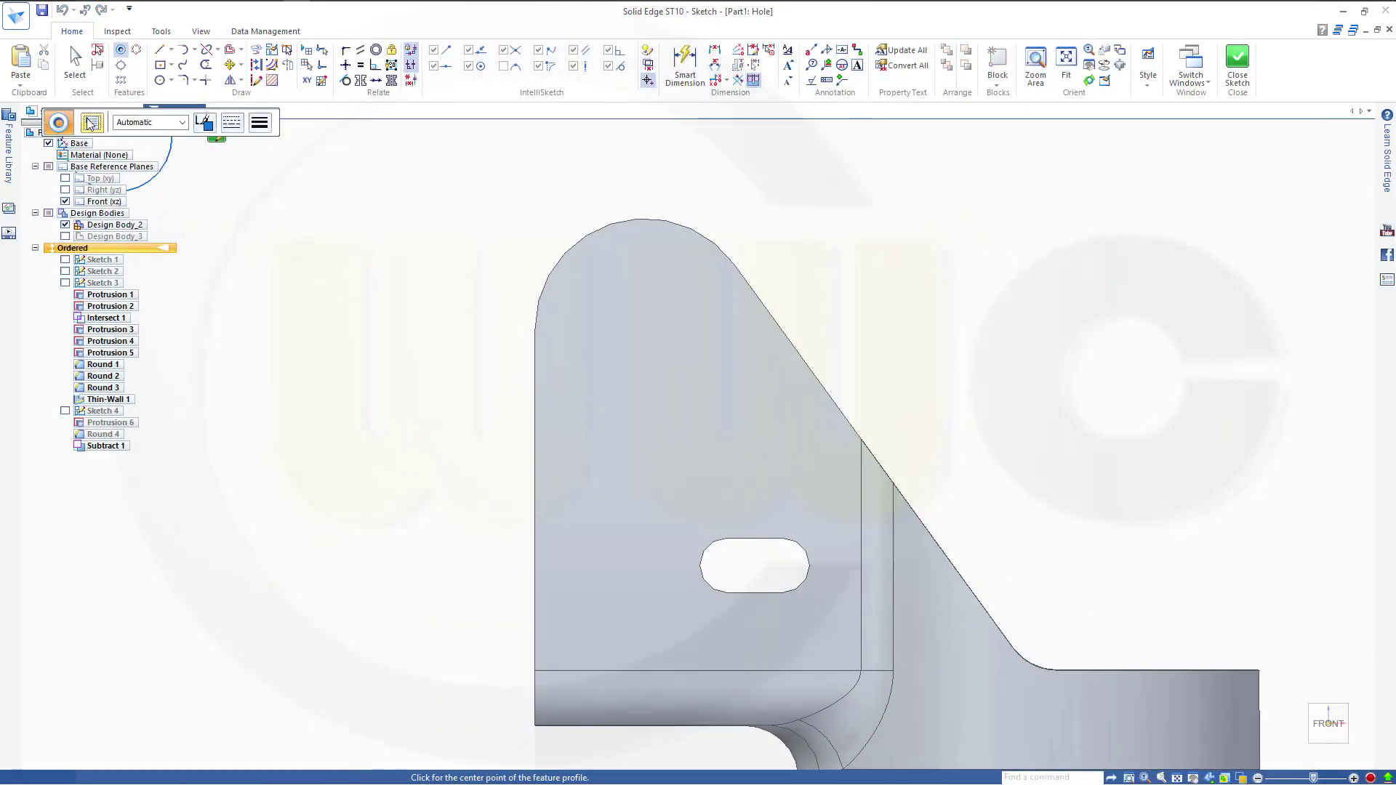
pyautogui.click(91, 122)
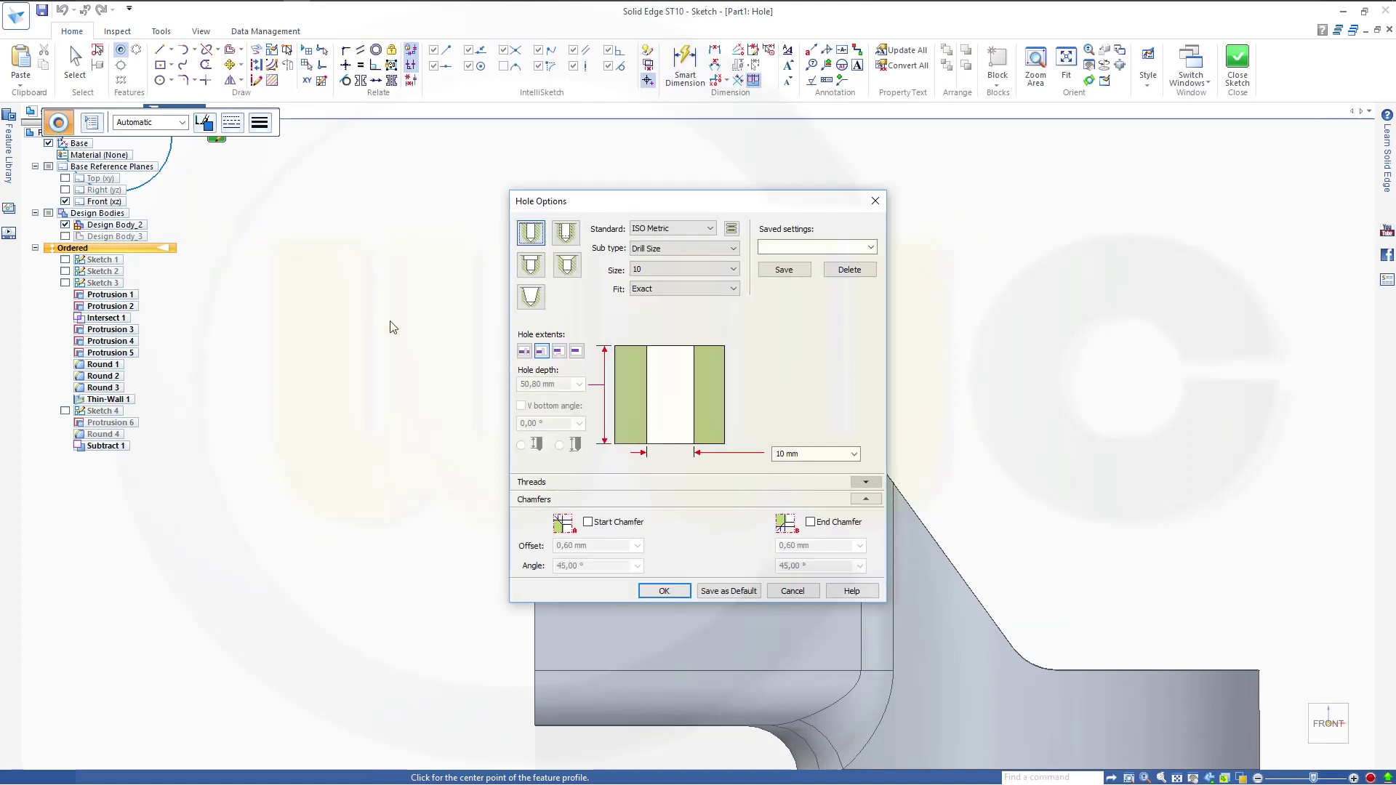
pyautogui.click(667, 592)
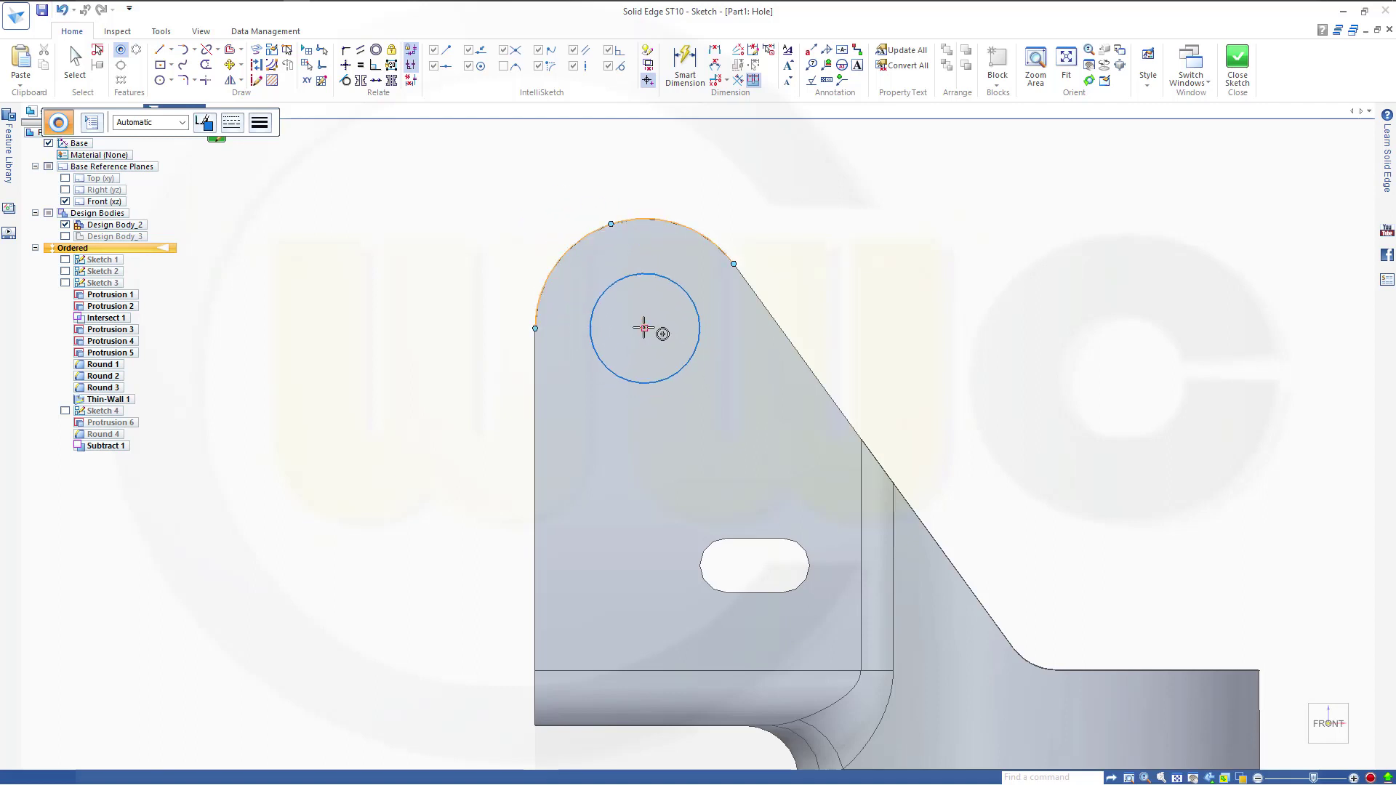
pyautogui.click(643, 328)
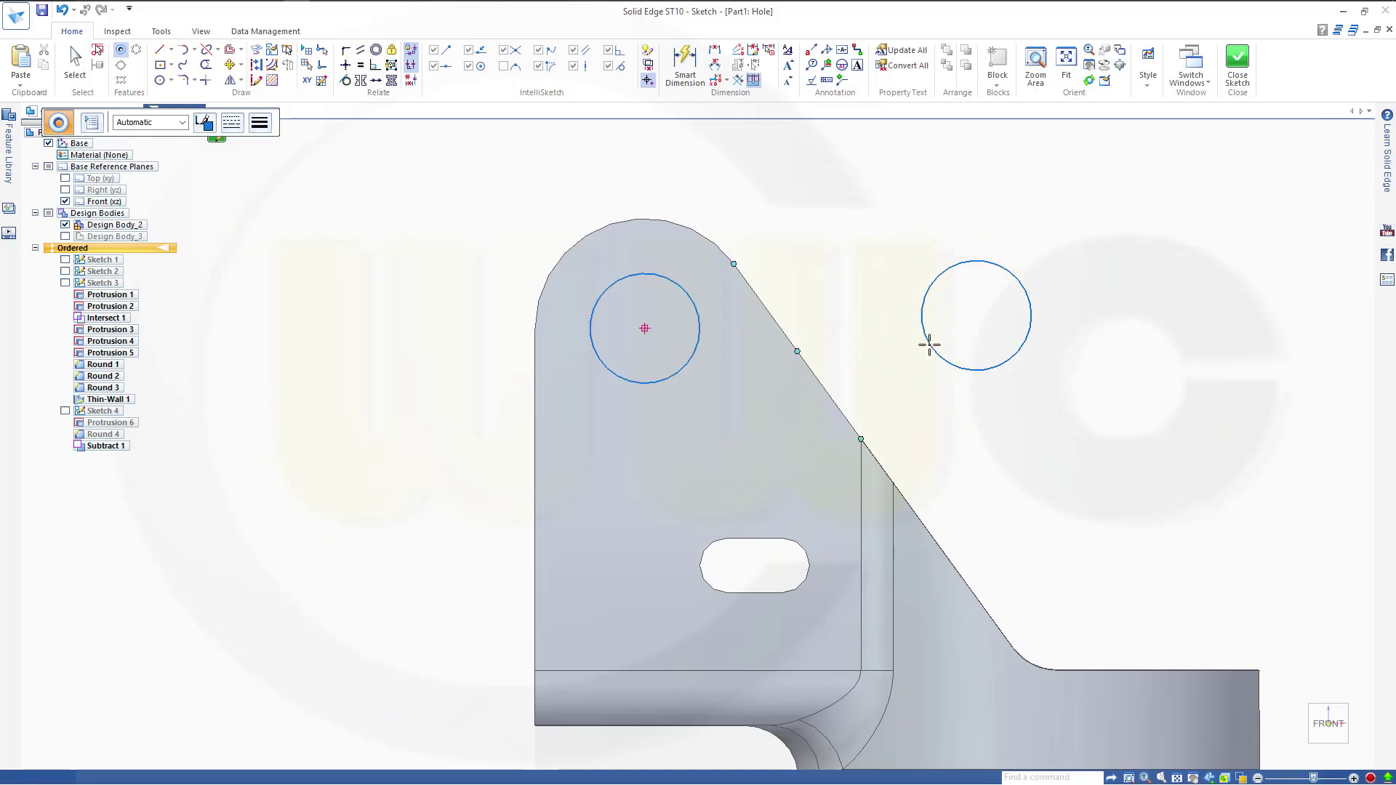
pyautogui.click(1237, 63)
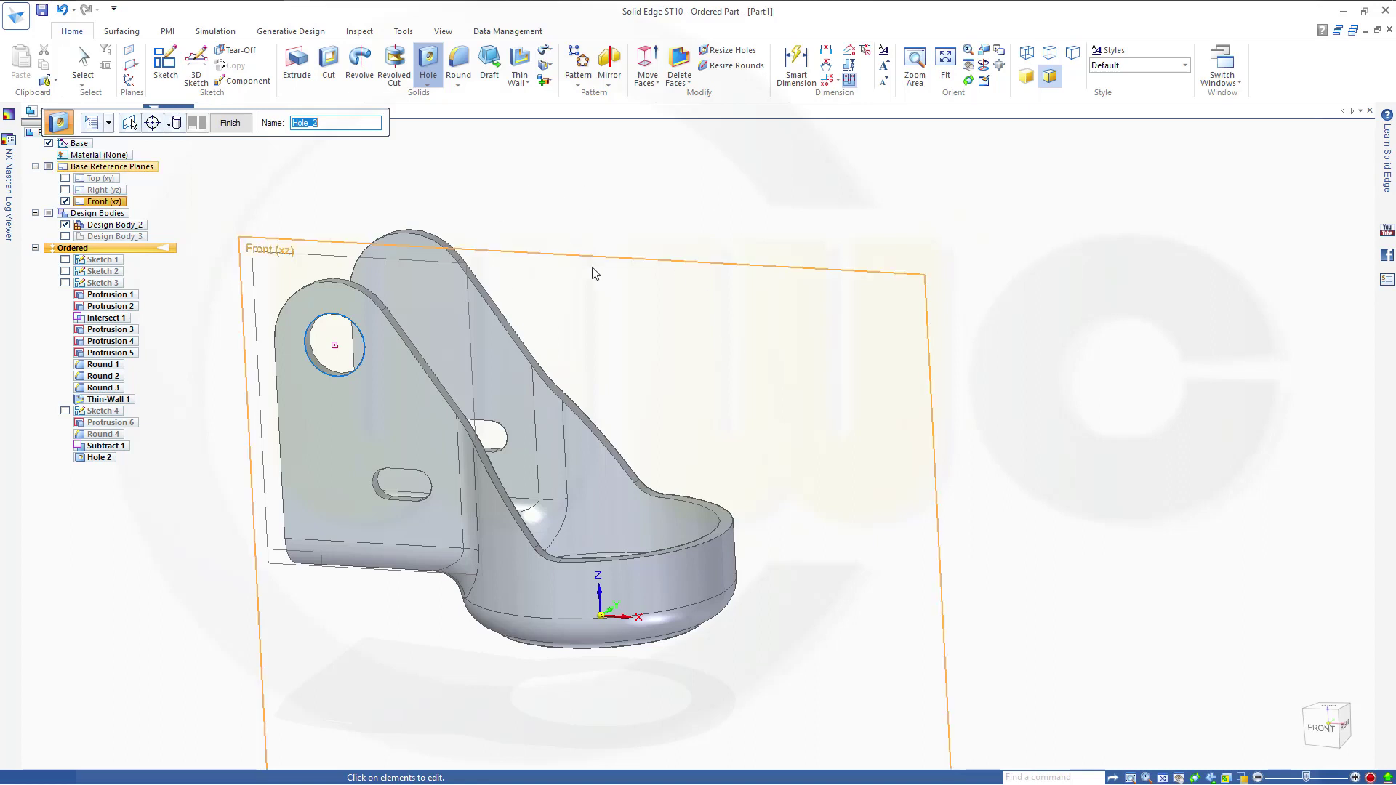
# - Set the 10 mm hole's extent to Through All and finish Hole 2
pyautogui.click(93, 127)
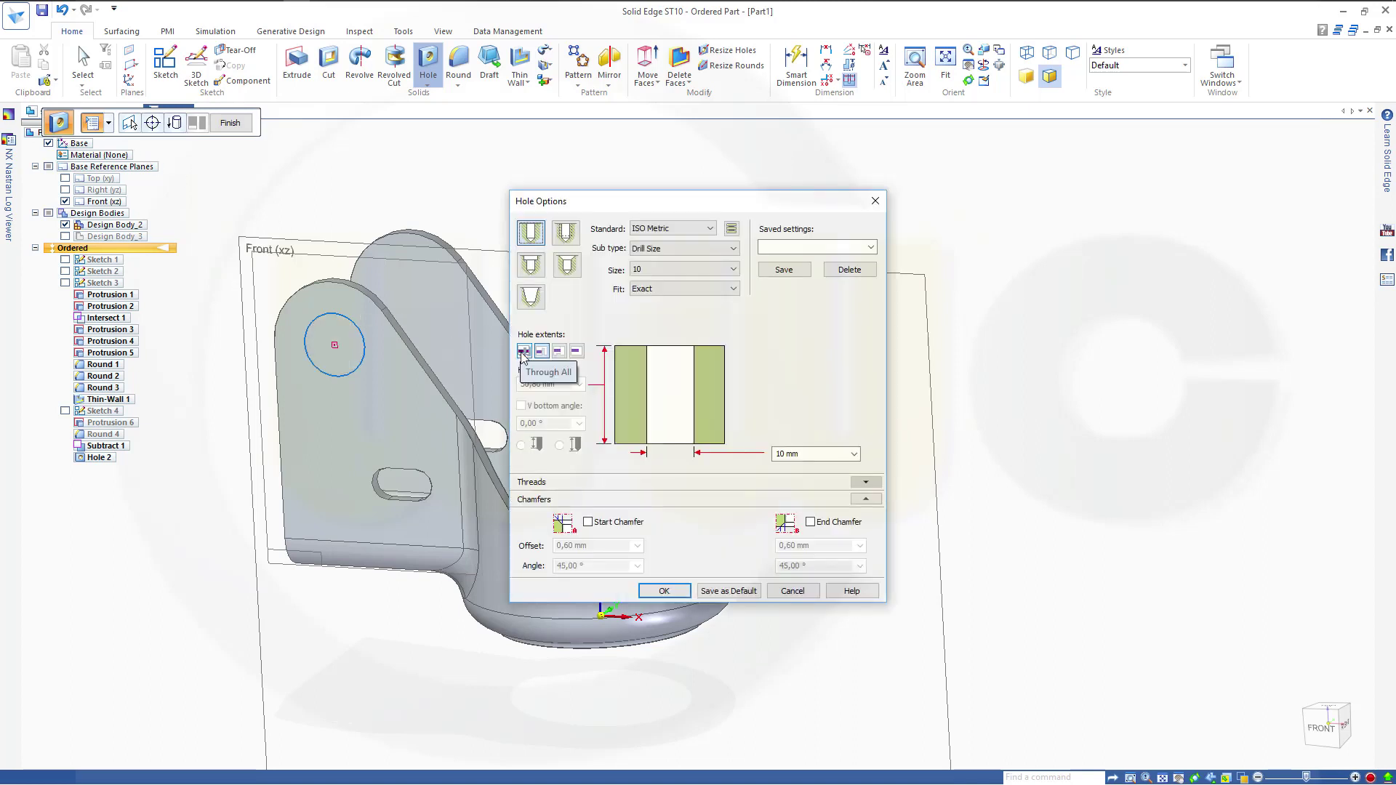
pyautogui.click(664, 590)
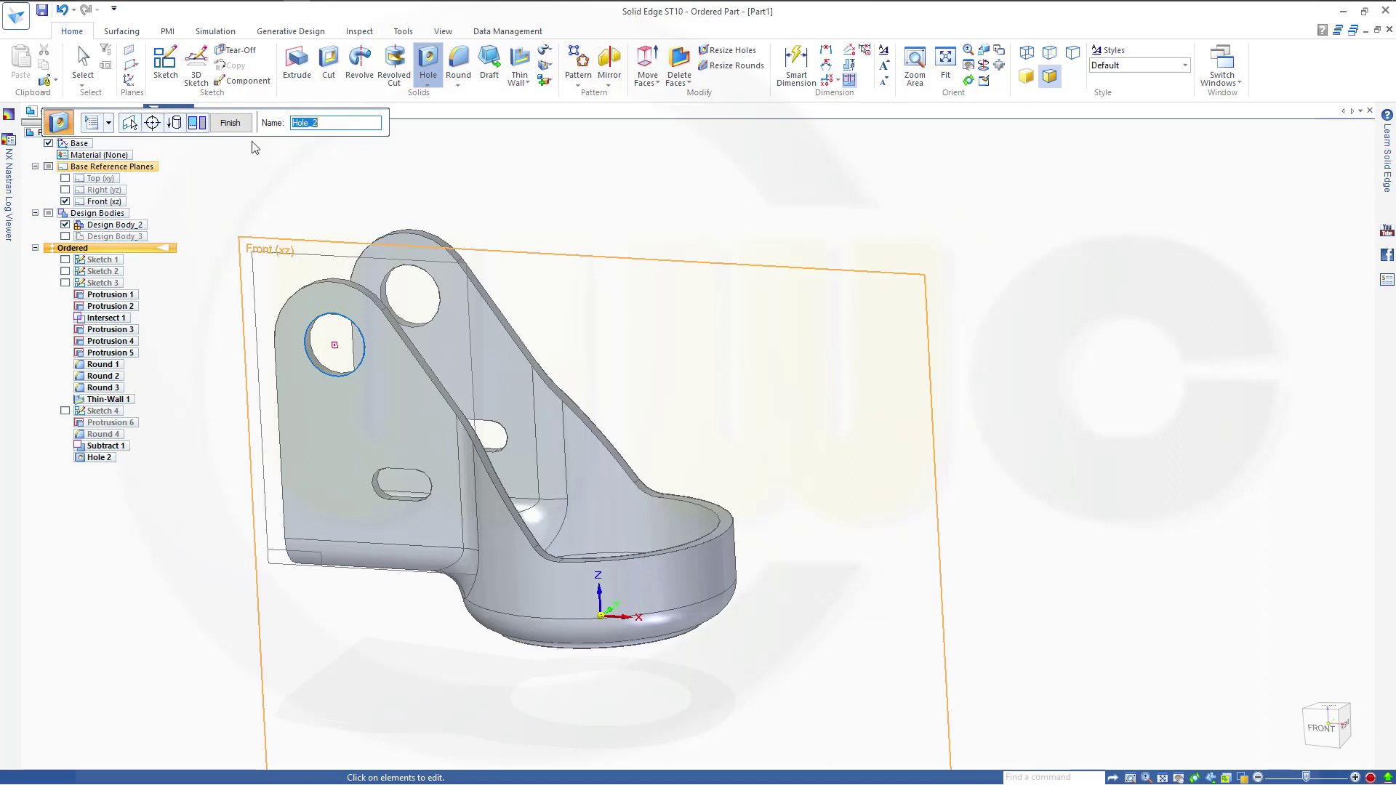
pyautogui.click(231, 124)
pyautogui.click(231, 123)
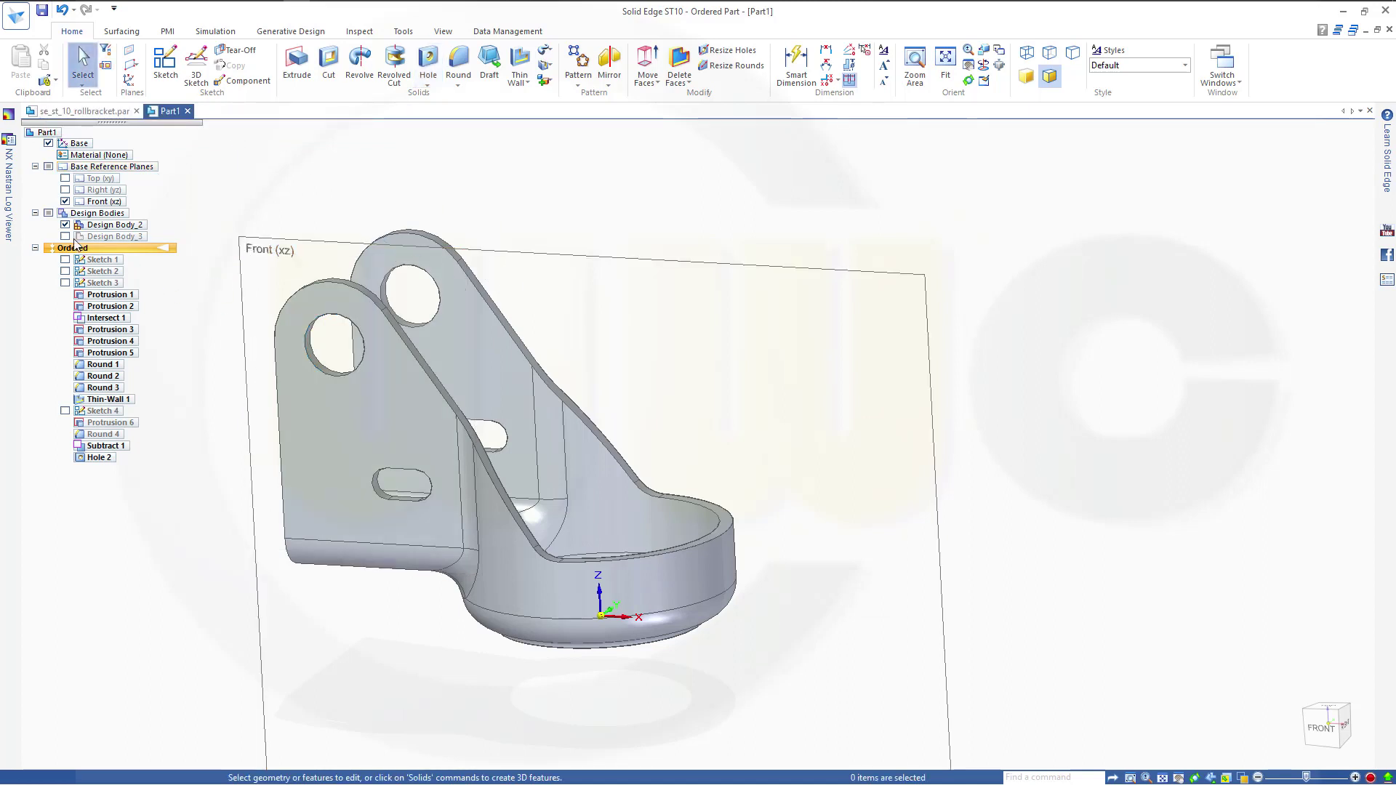
# - Hide the Front (xz) plane and orbit to inspect the bracket's holes, slots and base
pyautogui.click(64, 202)
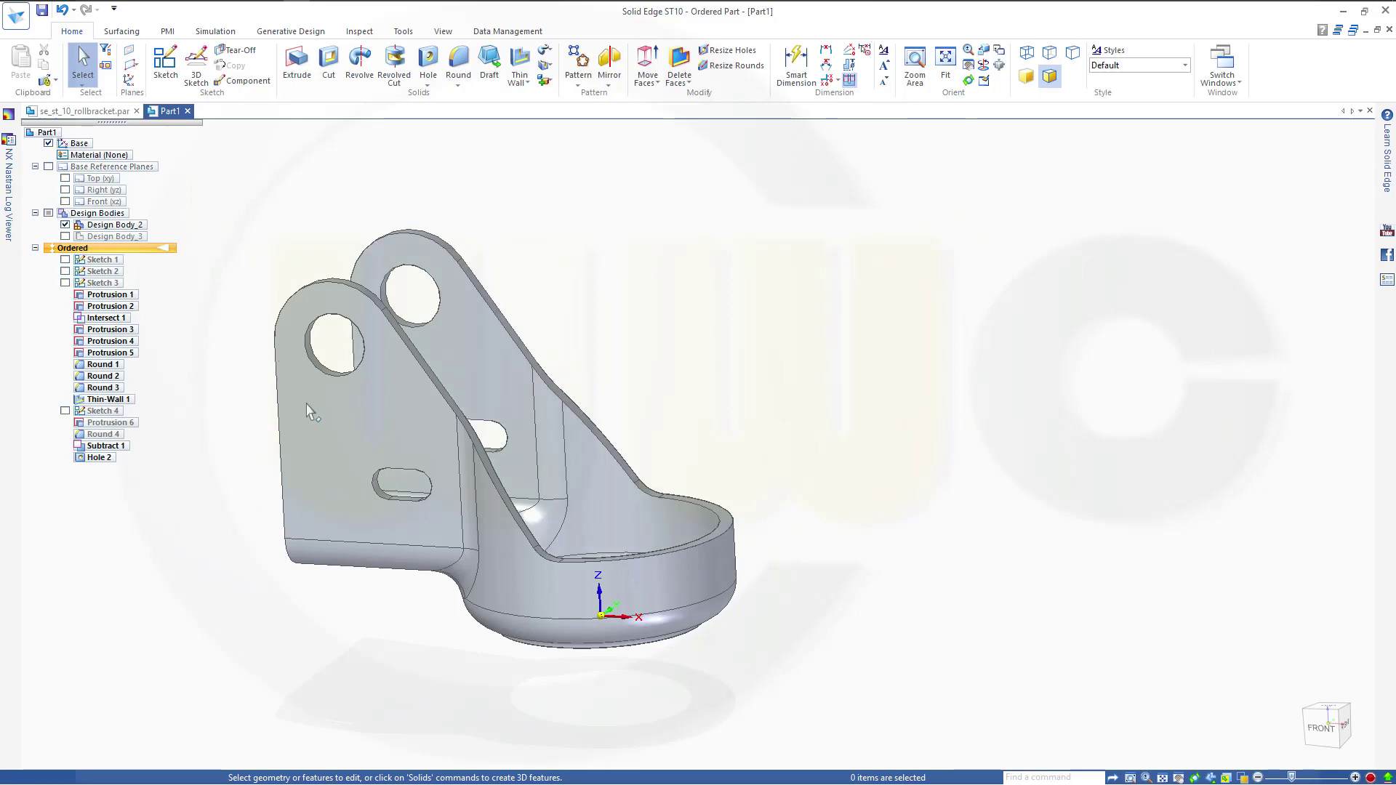
pyautogui.moveTo(308, 412)
pyautogui.mouseDown(button='middle')
pyautogui.moveTo(554, 415)
pyautogui.moveTo(513, 421)
pyautogui.moveTo(530, 570)
pyautogui.moveTo(530, 392)
pyautogui.moveTo(577, 225)
pyautogui.moveTo(583, 274)
pyautogui.moveTo(564, 206)
pyautogui.moveTo(502, 520)
pyautogui.moveTo(516, 489)
pyautogui.moveTo(452, 405)
pyautogui.moveTo(328, 480)
pyautogui.moveTo(290, 397)
pyautogui.moveTo(395, 424)
pyautogui.moveTo(508, 414)
pyautogui.moveTo(546, 305)
pyautogui.moveTo(571, 330)
pyautogui.mouseUp(button='middle')
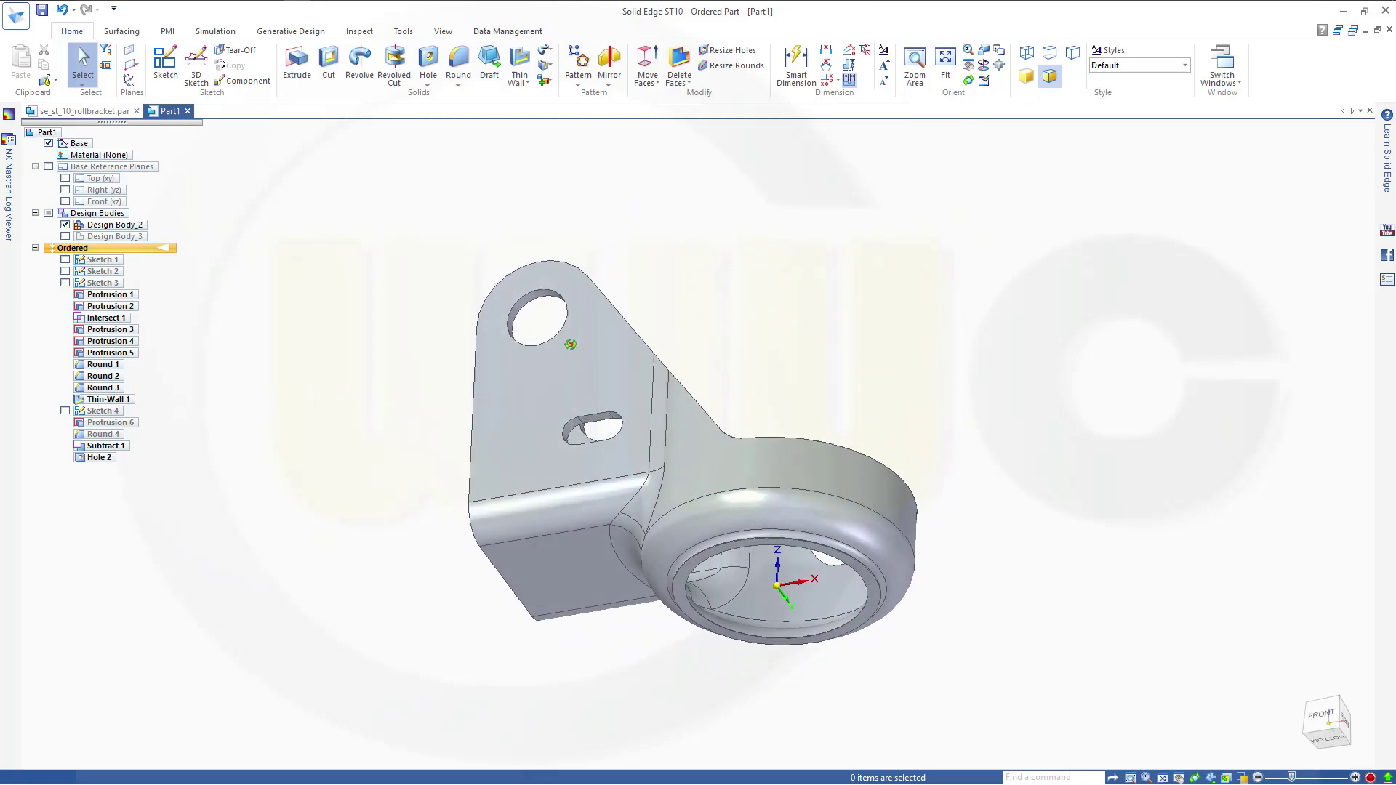
pyautogui.moveTo(569, 344)
pyautogui.mouseDown(button='middle')
pyautogui.moveTo(554, 312)
pyautogui.moveTo(548, 458)
pyautogui.mouseUp(button='middle')
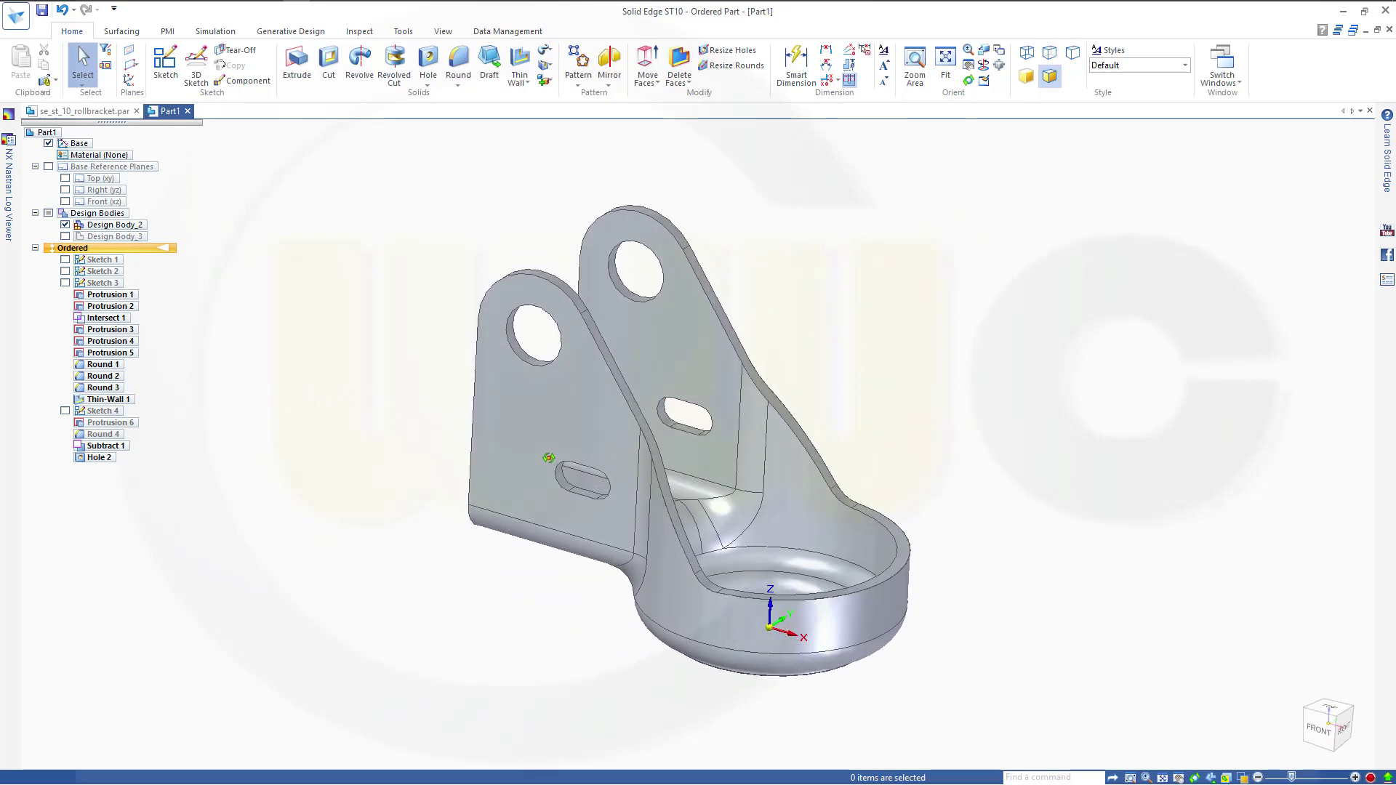